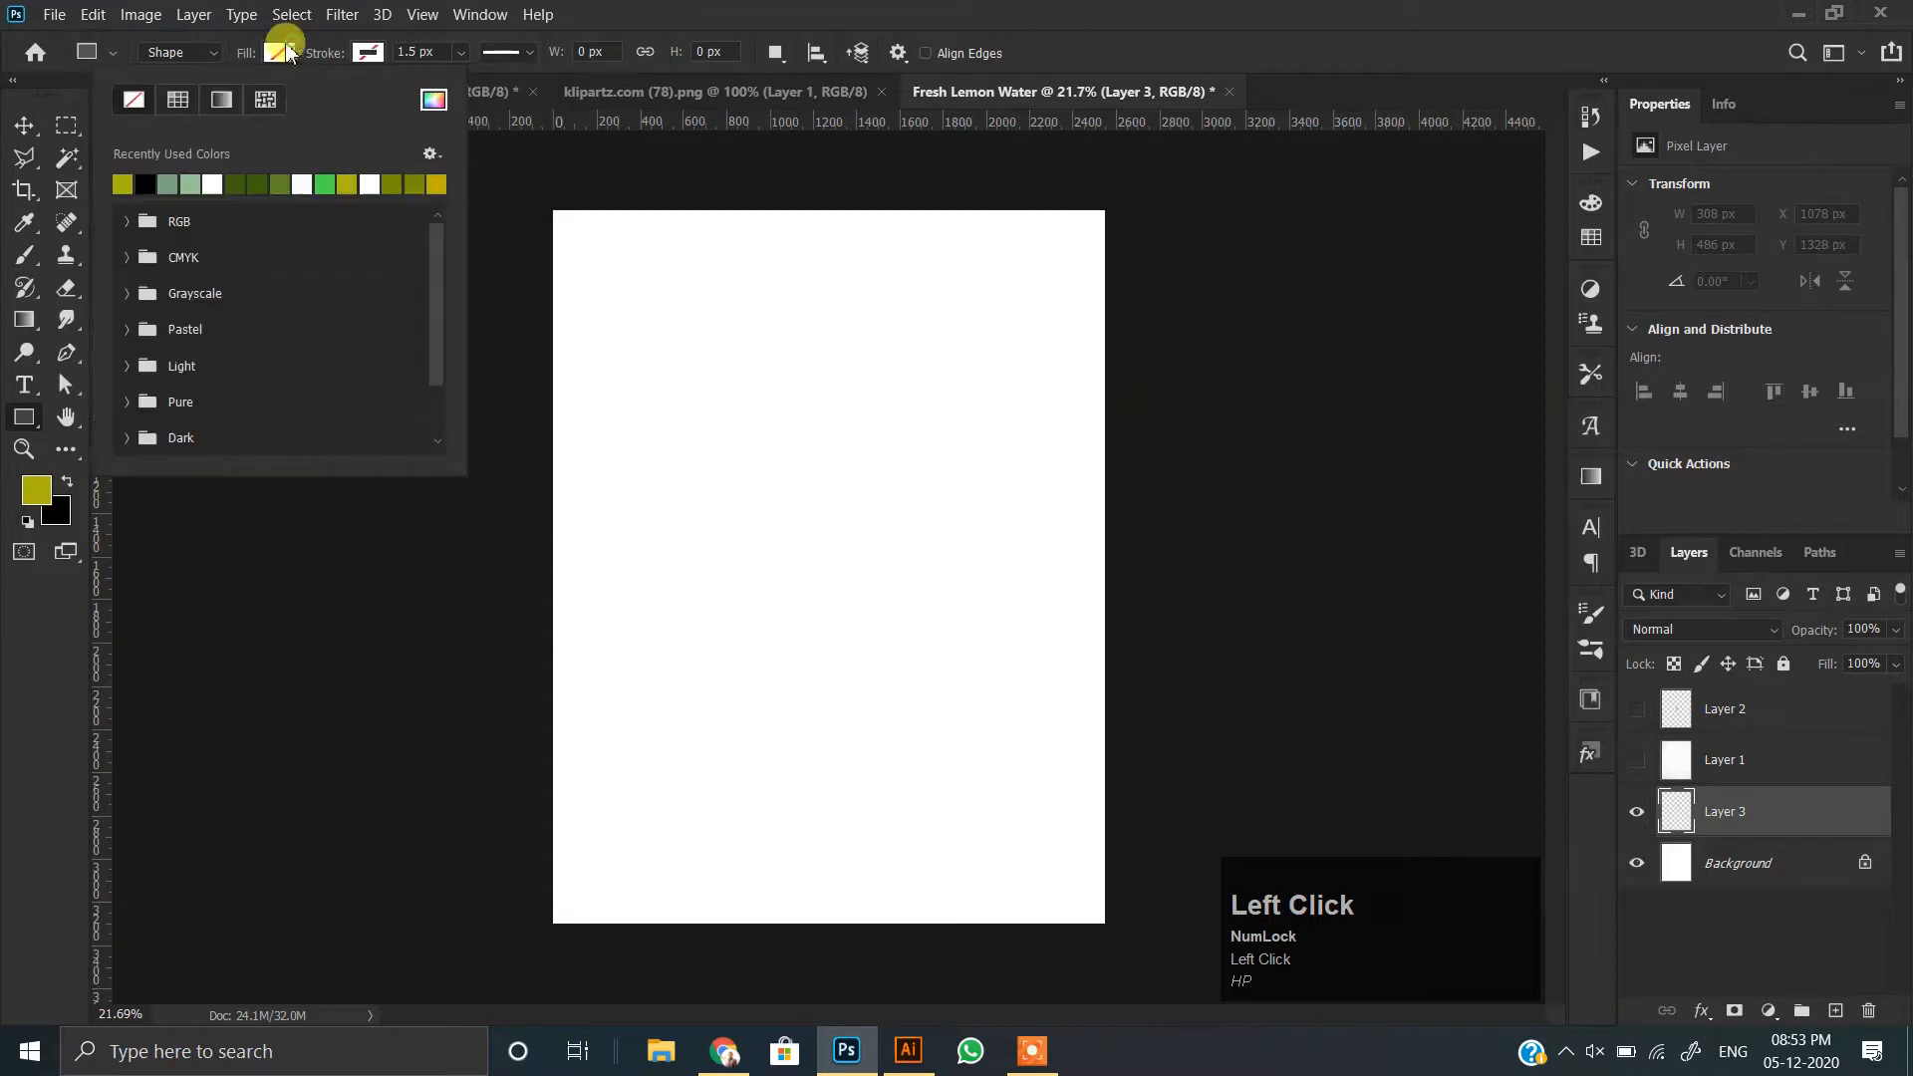
- Draw a pale green filled rectangle about 2679 × 3445 px covering the whole canvas
{"action": "left_click", "coordinate": [191, 184]}
{"action": "left_click", "coordinate": [546, 261]}
{"action": "left_click_drag", "start_coordinate": [538, 192], "coordinate": [1119, 938]}
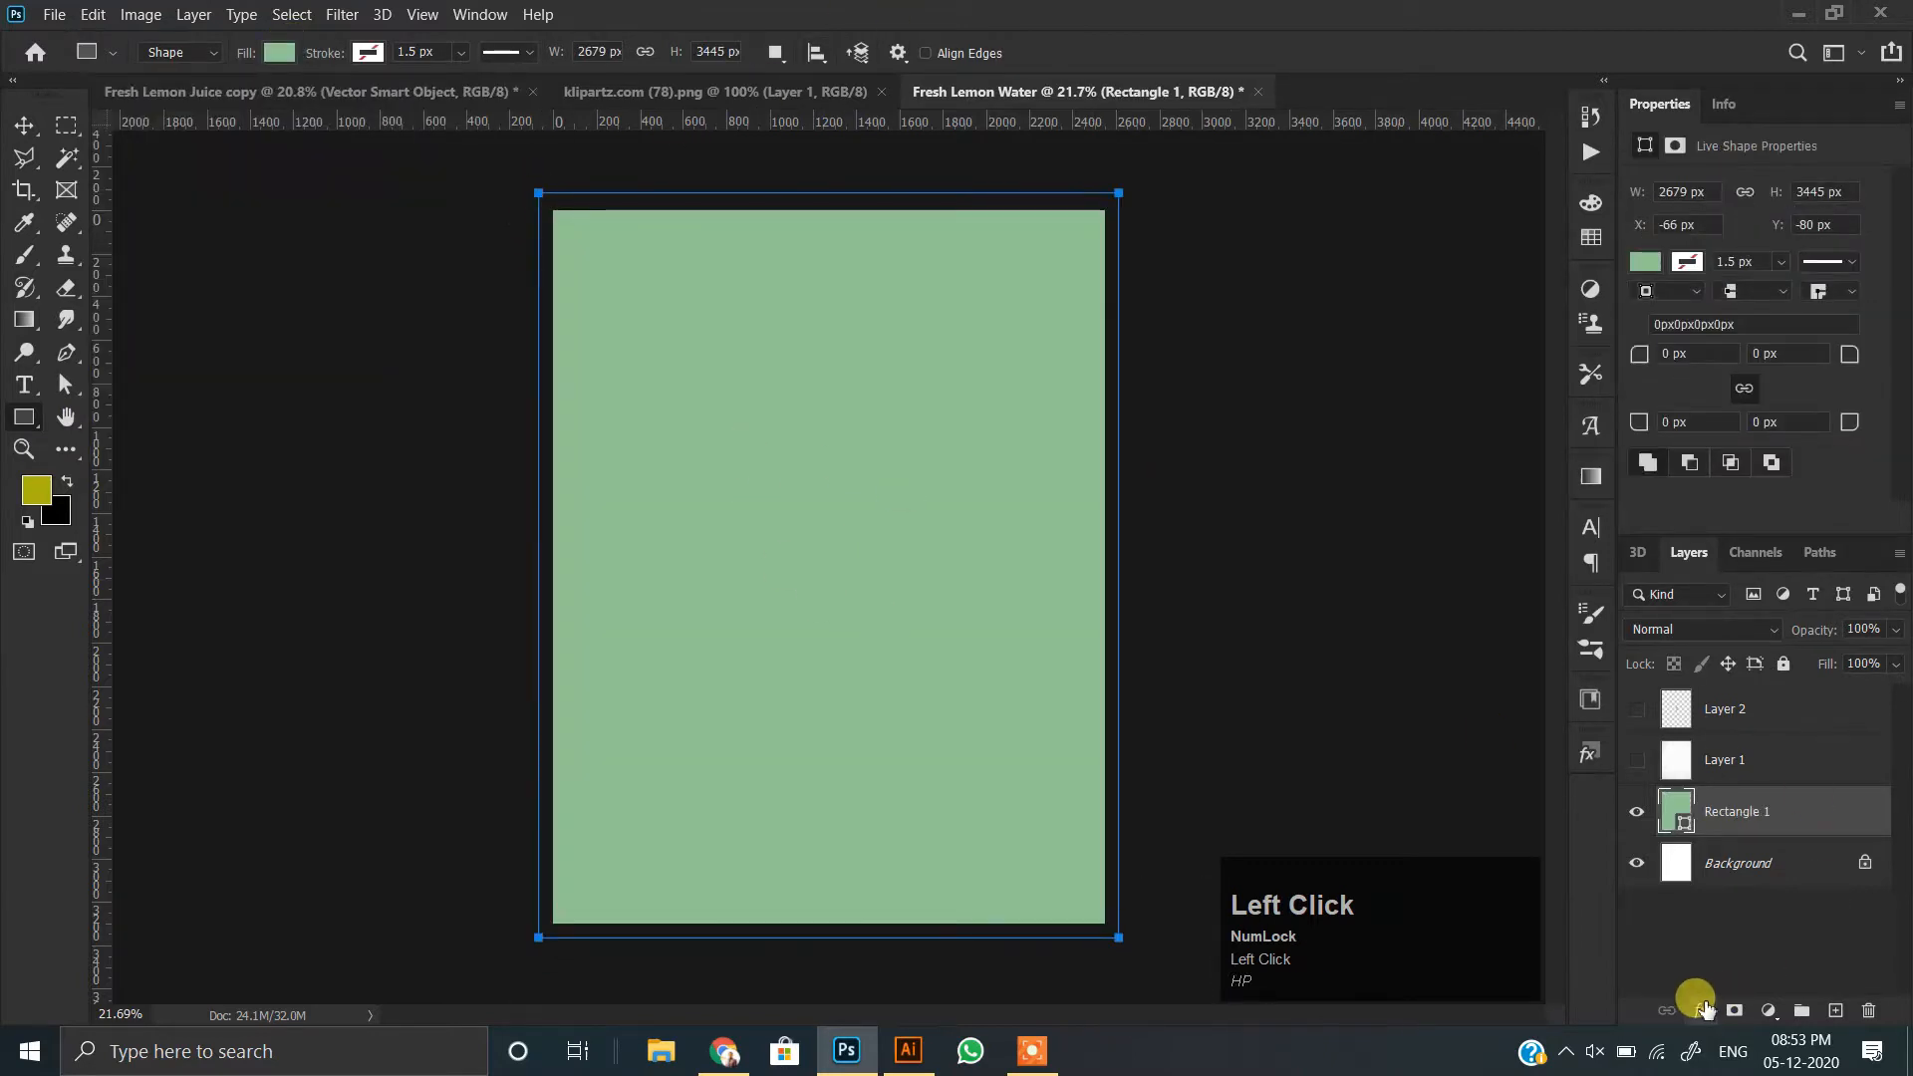
- Add a Gradient Overlay effect to the rectangle and change the gradient's end stop to a brighter green
{"action": "left_click", "coordinate": [1706, 1010]}
{"action": "left_click", "coordinate": [1751, 947]}
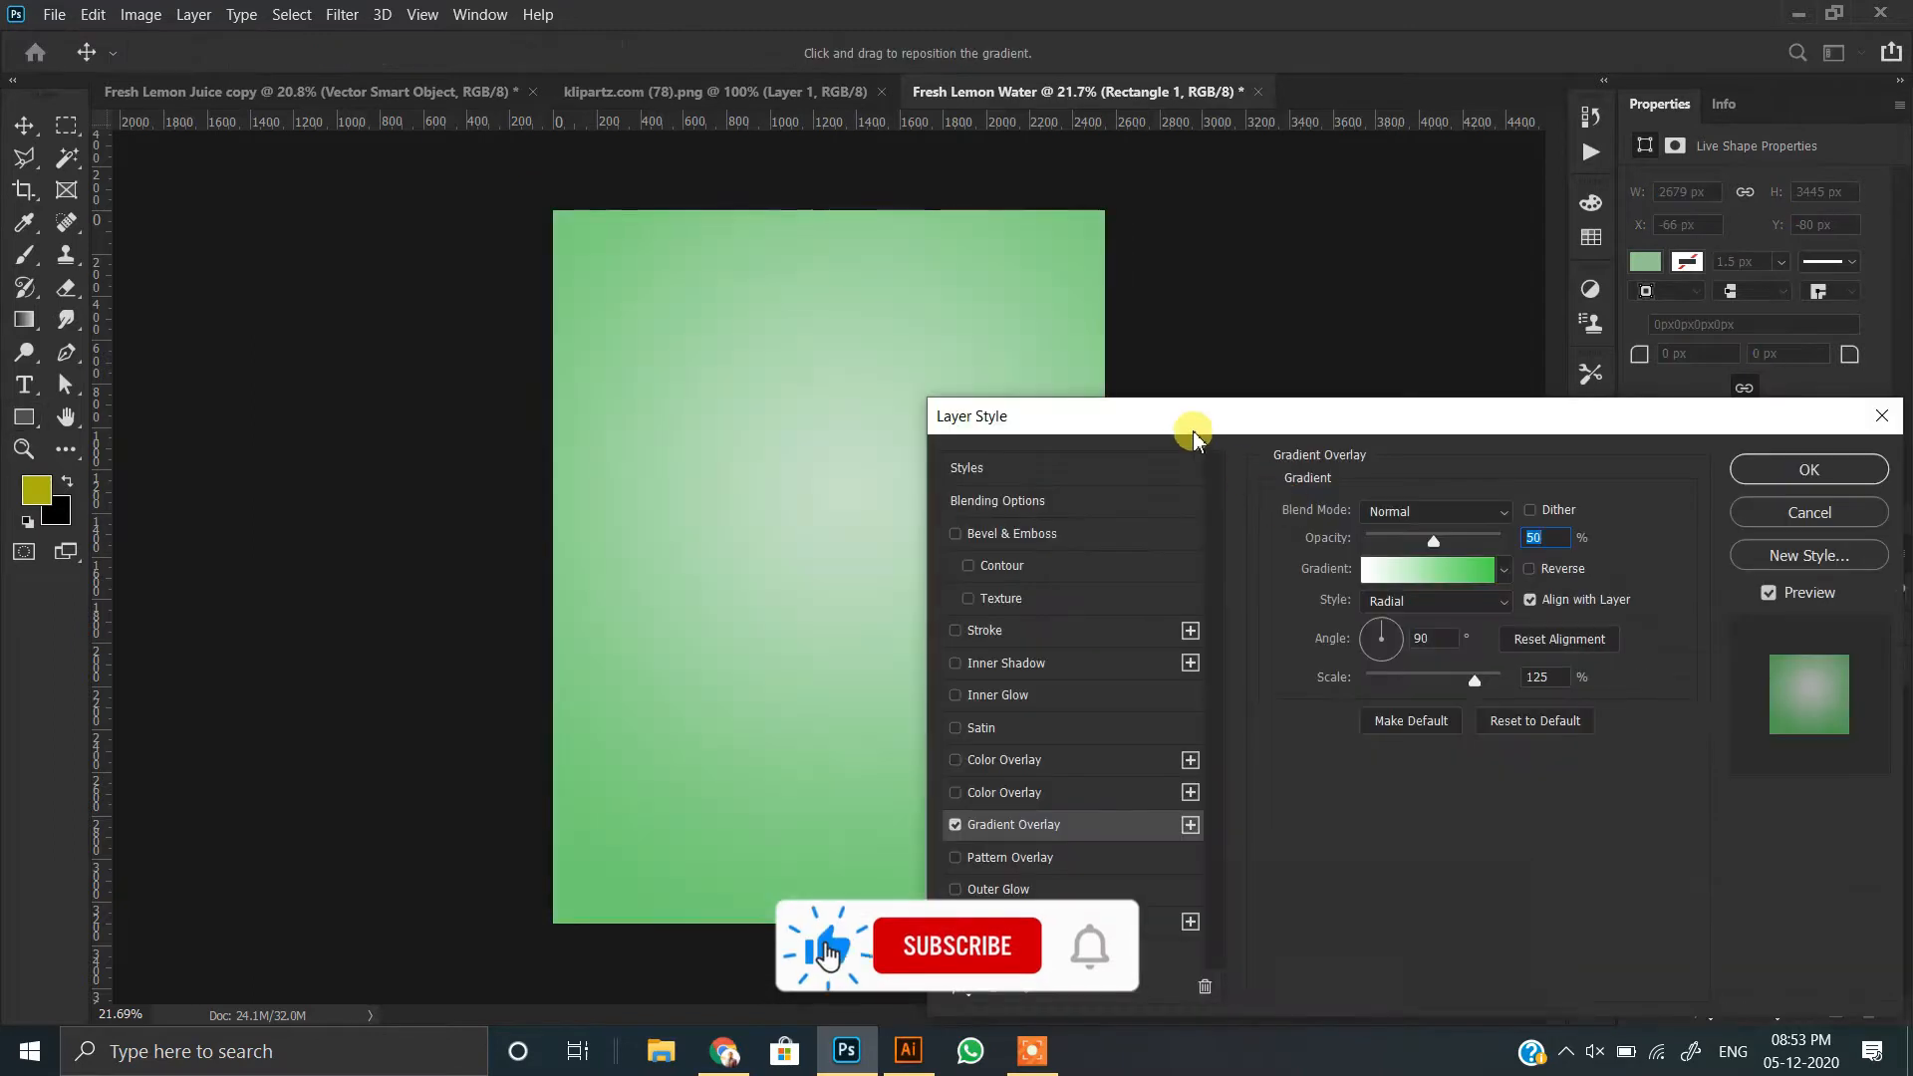
{"action": "left_click_drag", "start_coordinate": [1195, 438], "coordinate": [1393, 423]}
{"action": "left_click", "coordinate": [1626, 555]}
{"action": "left_click", "coordinate": [1856, 729]}
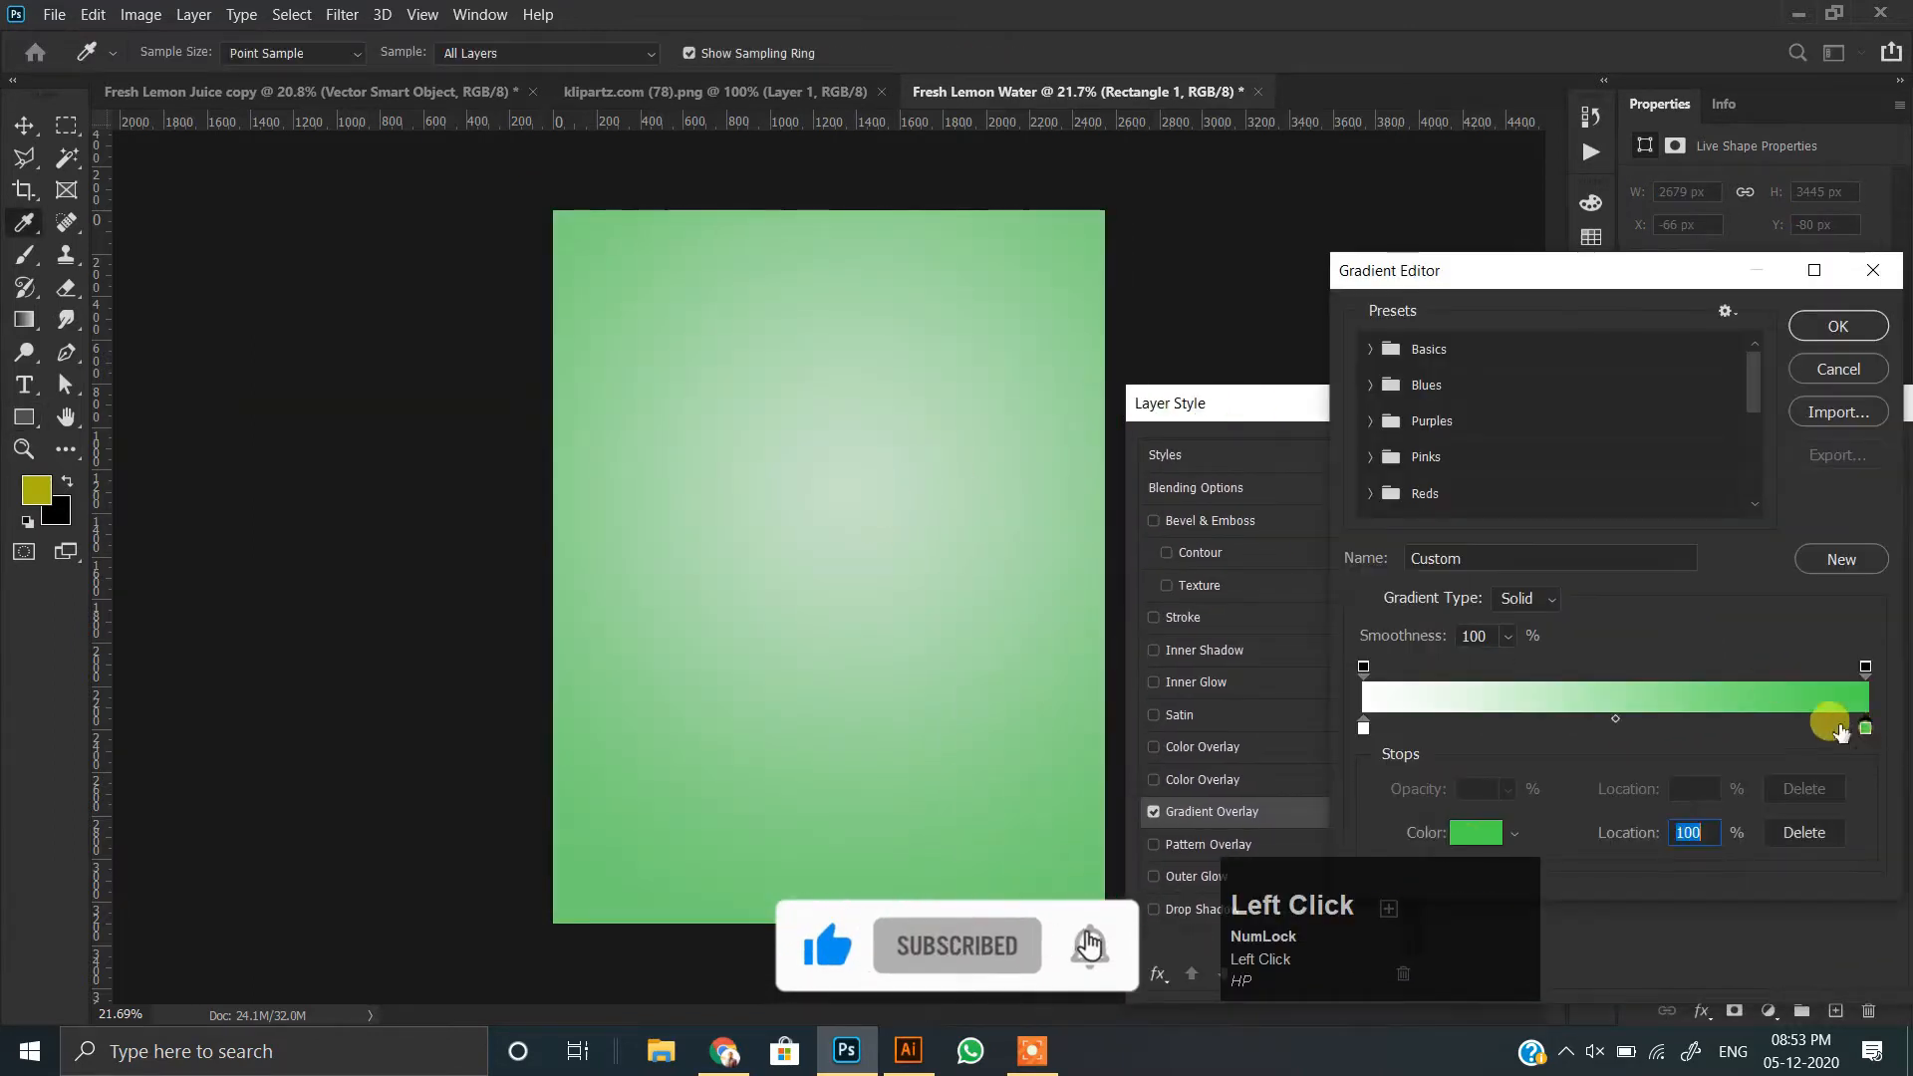
{"action": "left_click", "coordinate": [1479, 835]}
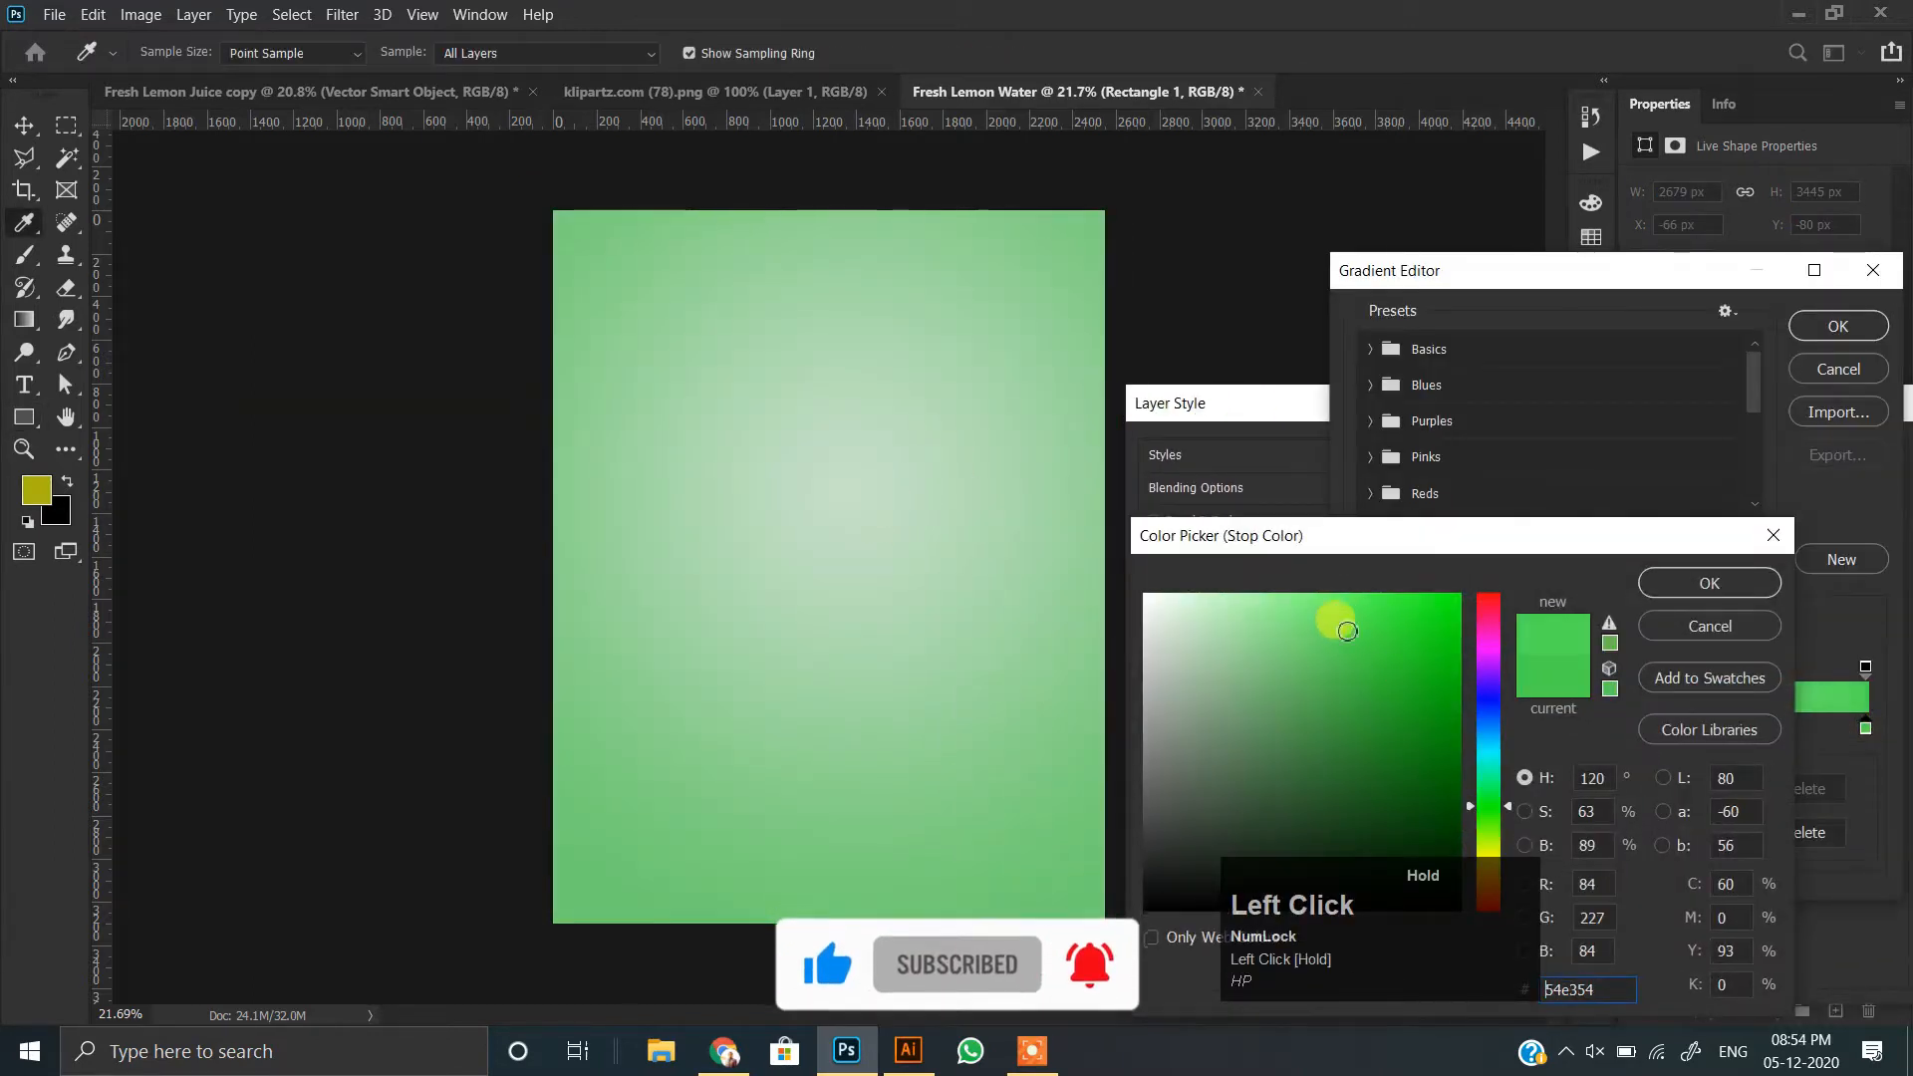
{"action": "left_click", "coordinate": [1662, 584]}
- Use white (ffffff) for the gradient's start stop and apply the radial overlay at 50% opacity
{"action": "double_click", "coordinate": [1363, 727]}
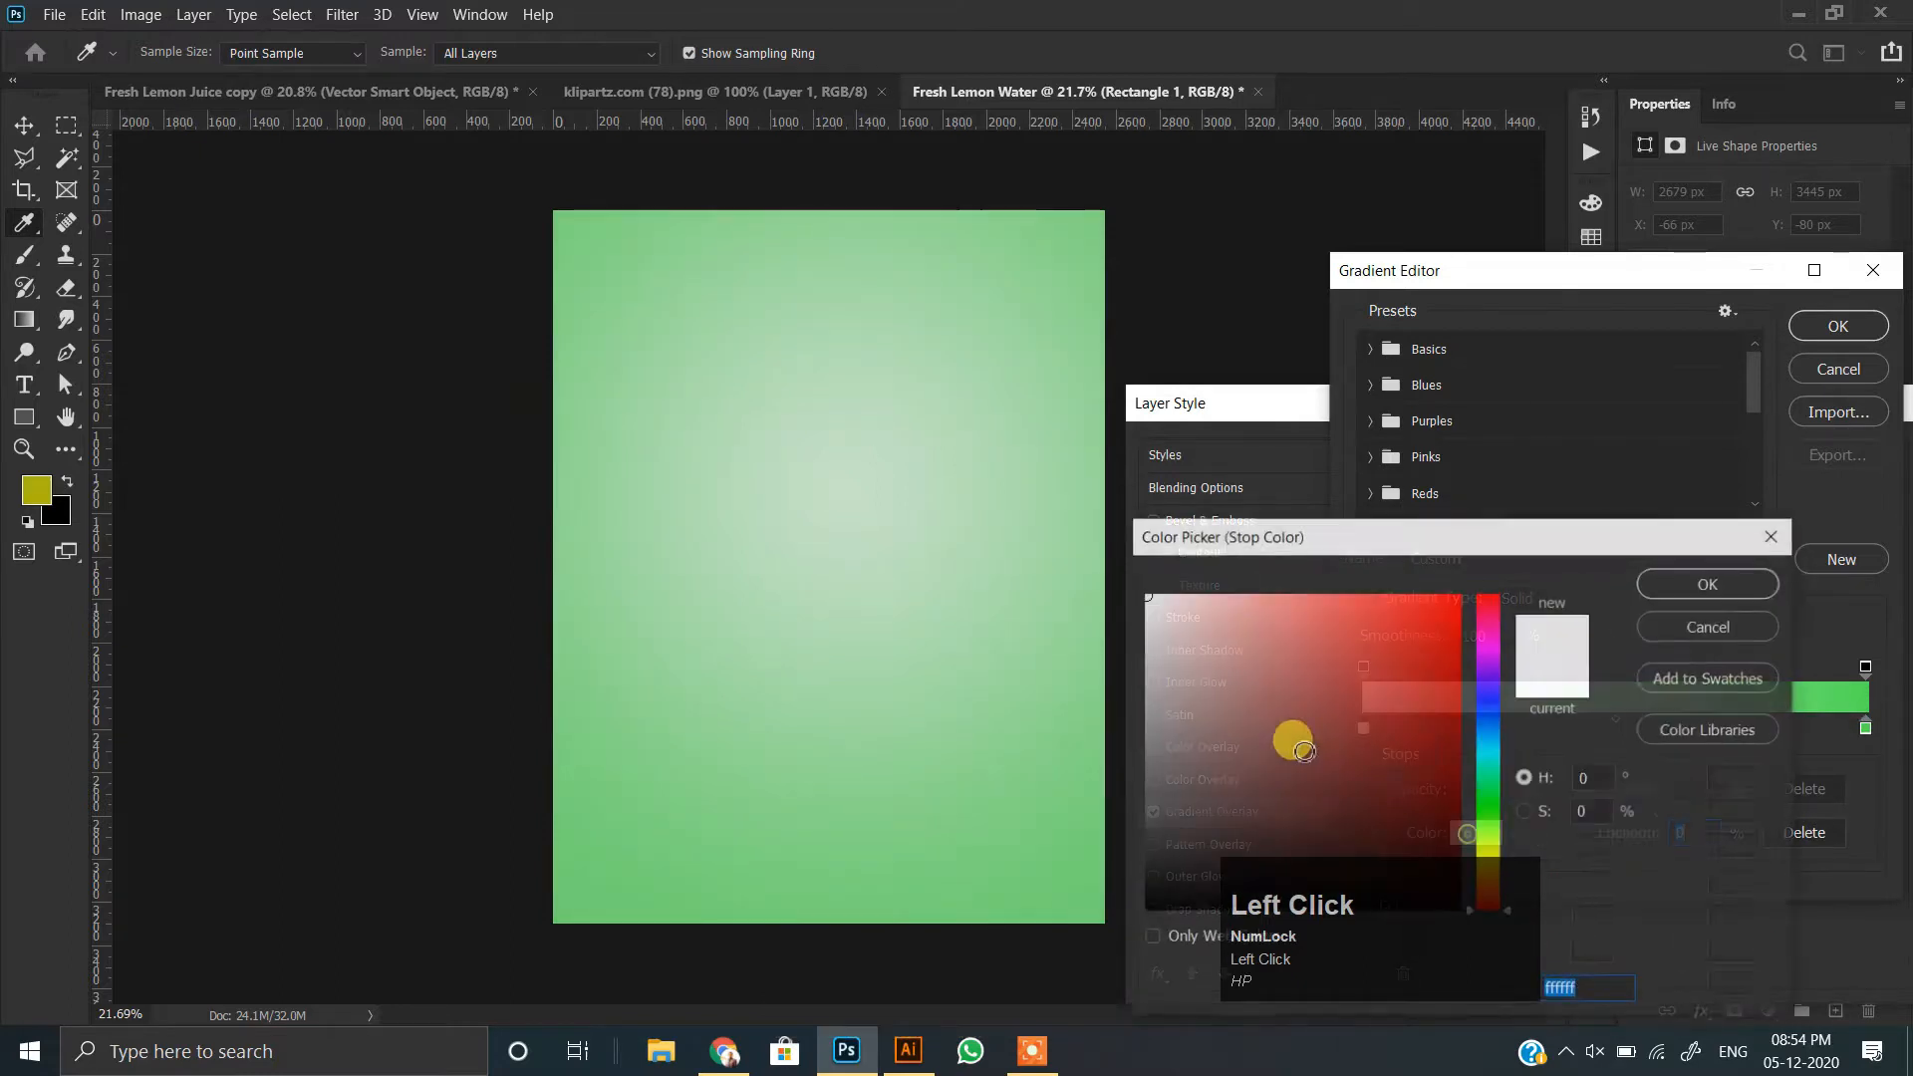
{"action": "left_click", "coordinate": [1243, 647]}
{"action": "left_click_drag", "start_coordinate": [1286, 644], "coordinate": [1123, 562]}
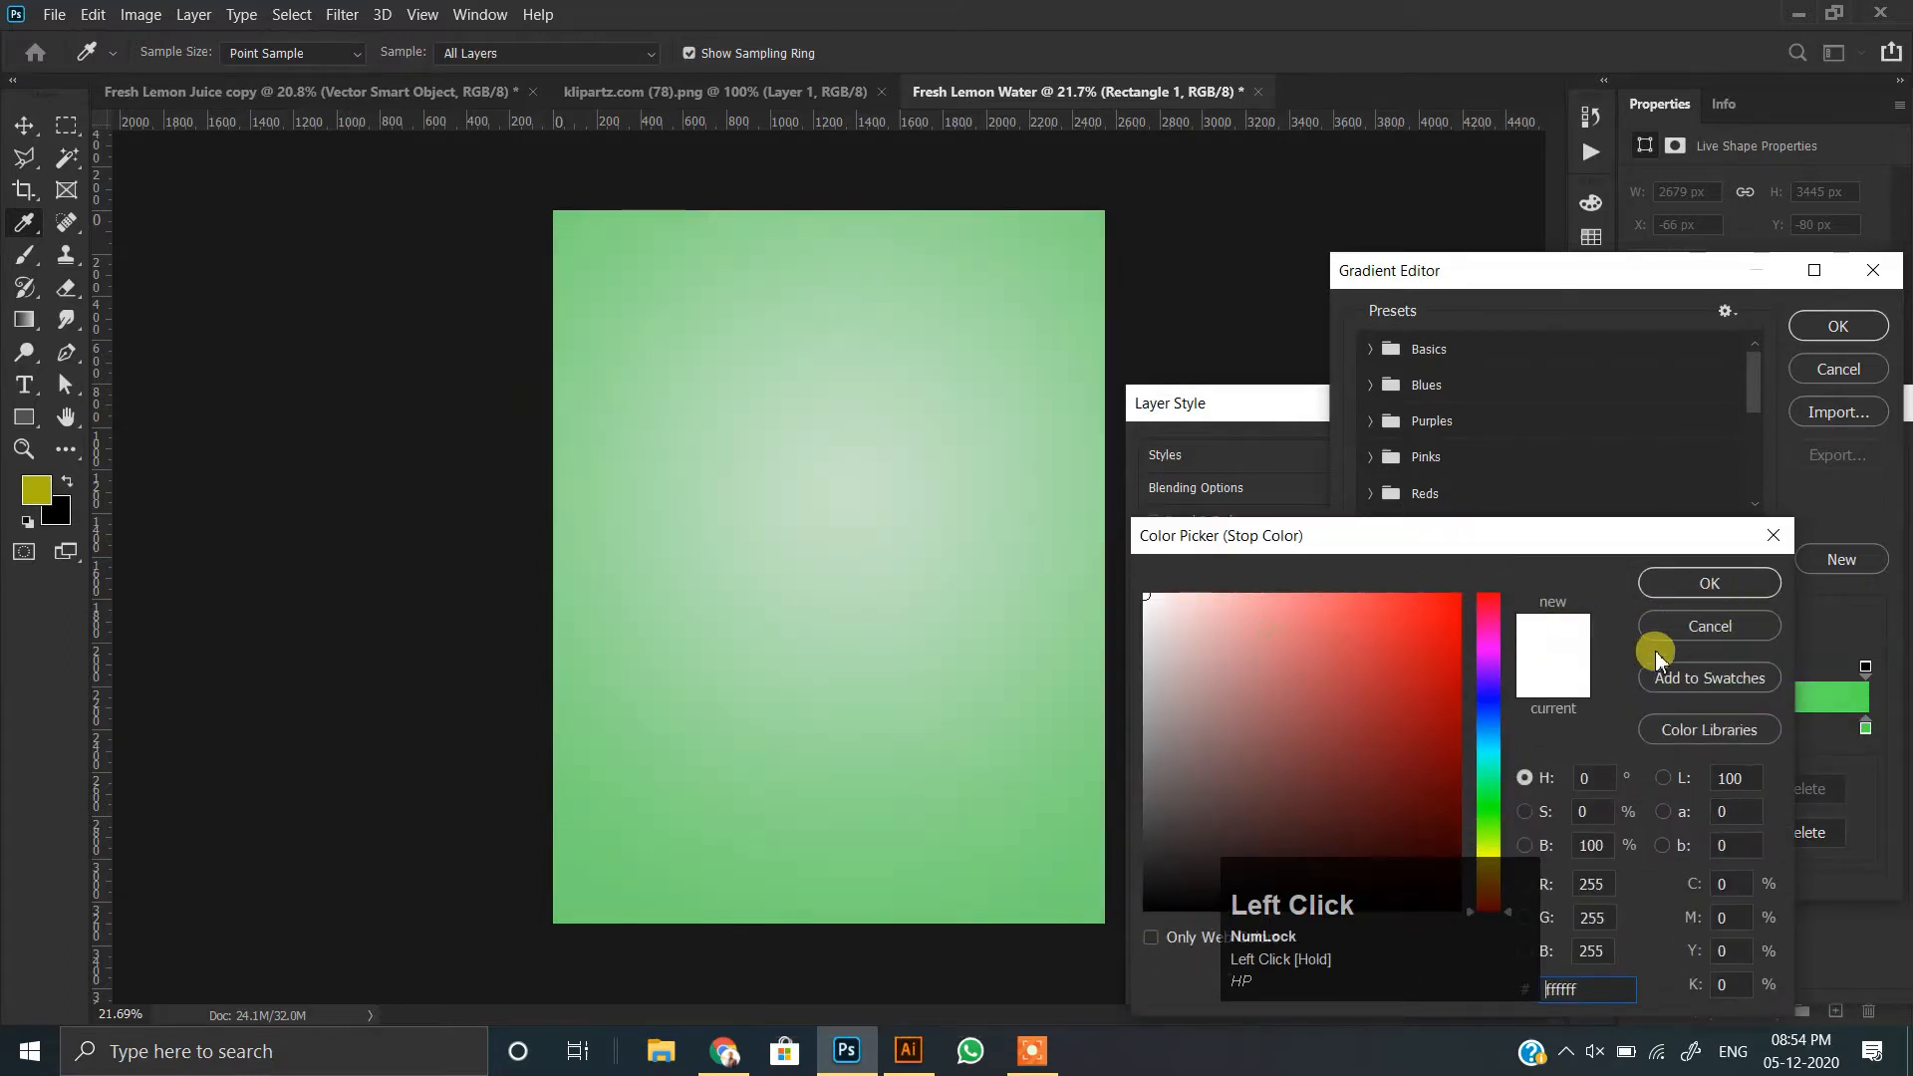
{"action": "left_click", "coordinate": [1684, 586]}
{"action": "left_click", "coordinate": [1818, 328]}
{"action": "left_click_drag", "start_coordinate": [1635, 411], "coordinate": [1365, 390]}
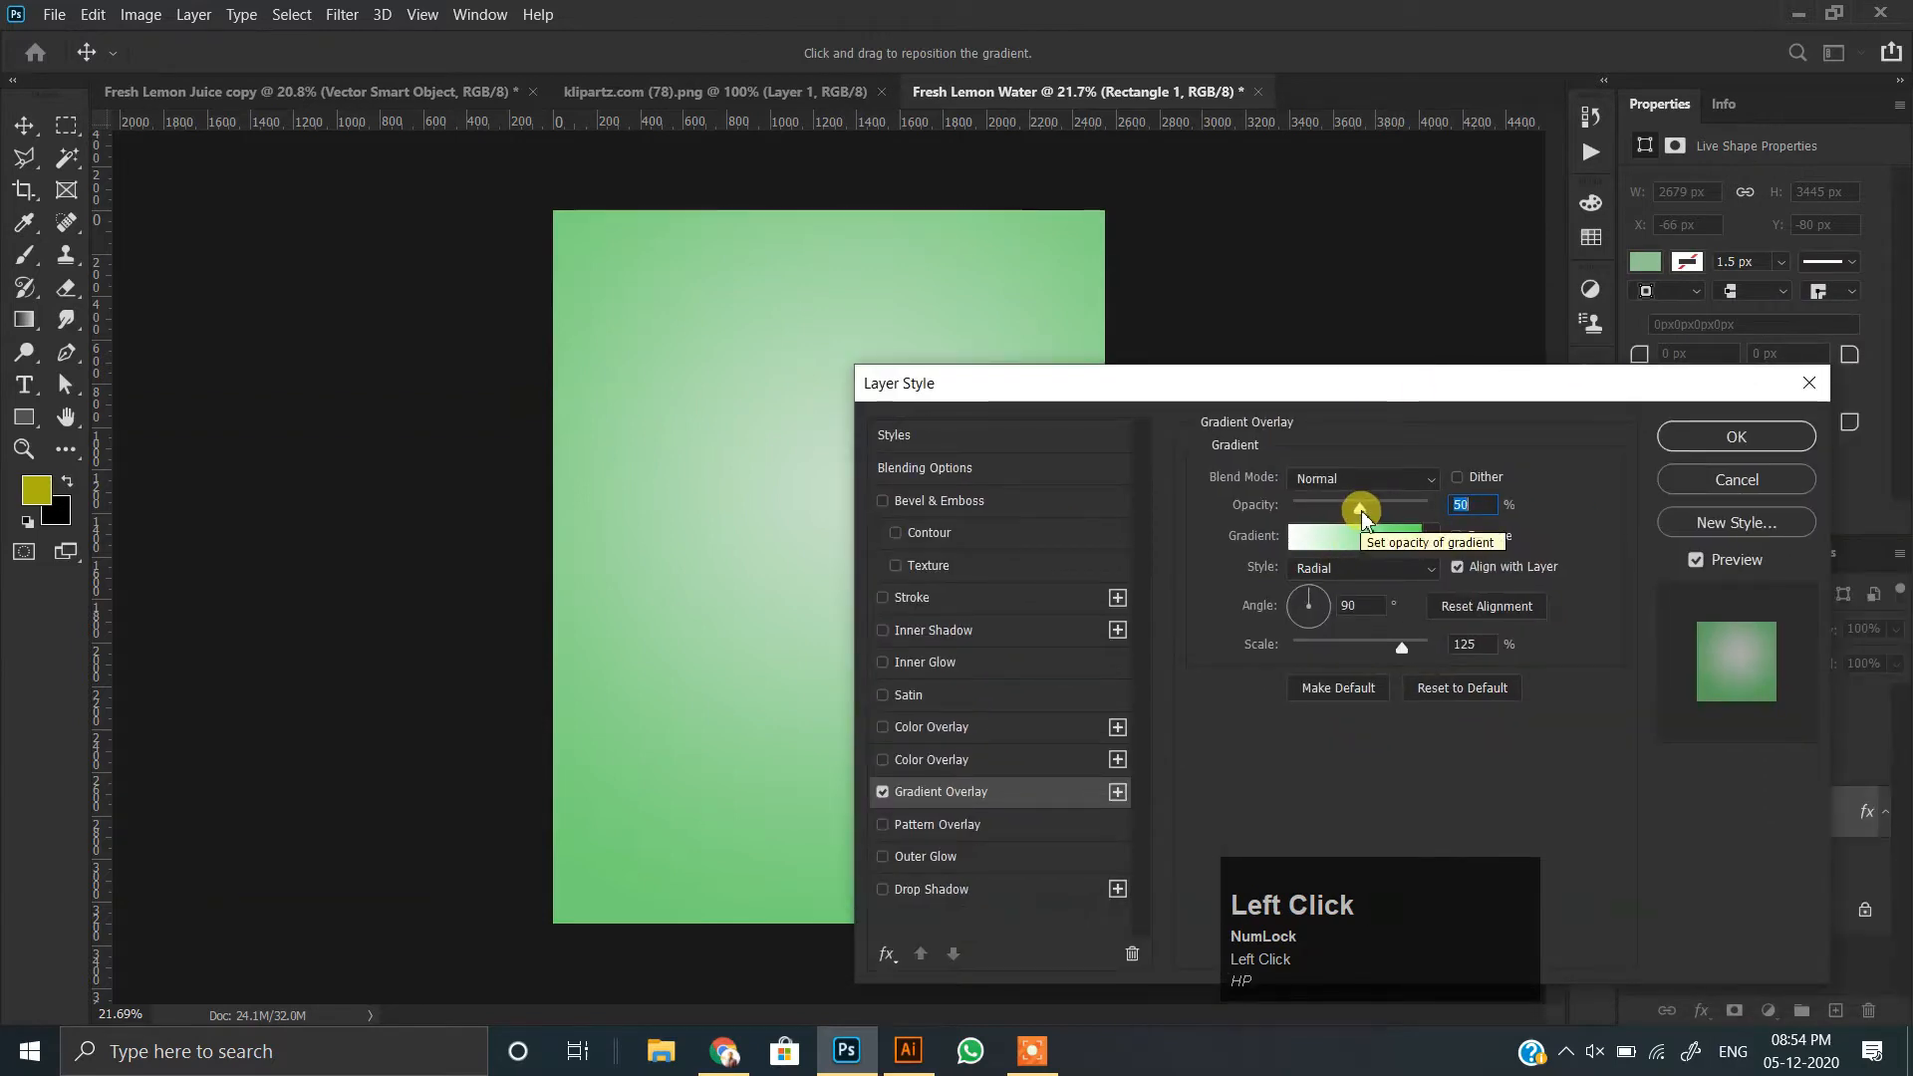
{"action": "left_click", "coordinate": [1735, 436]}
- Change the fill colour of the background rectangle to light grey ebebeb
{"action": "left_click", "coordinate": [1690, 853]}
{"action": "left_click", "coordinate": [1689, 852]}
{"action": "key", "text": "i"}
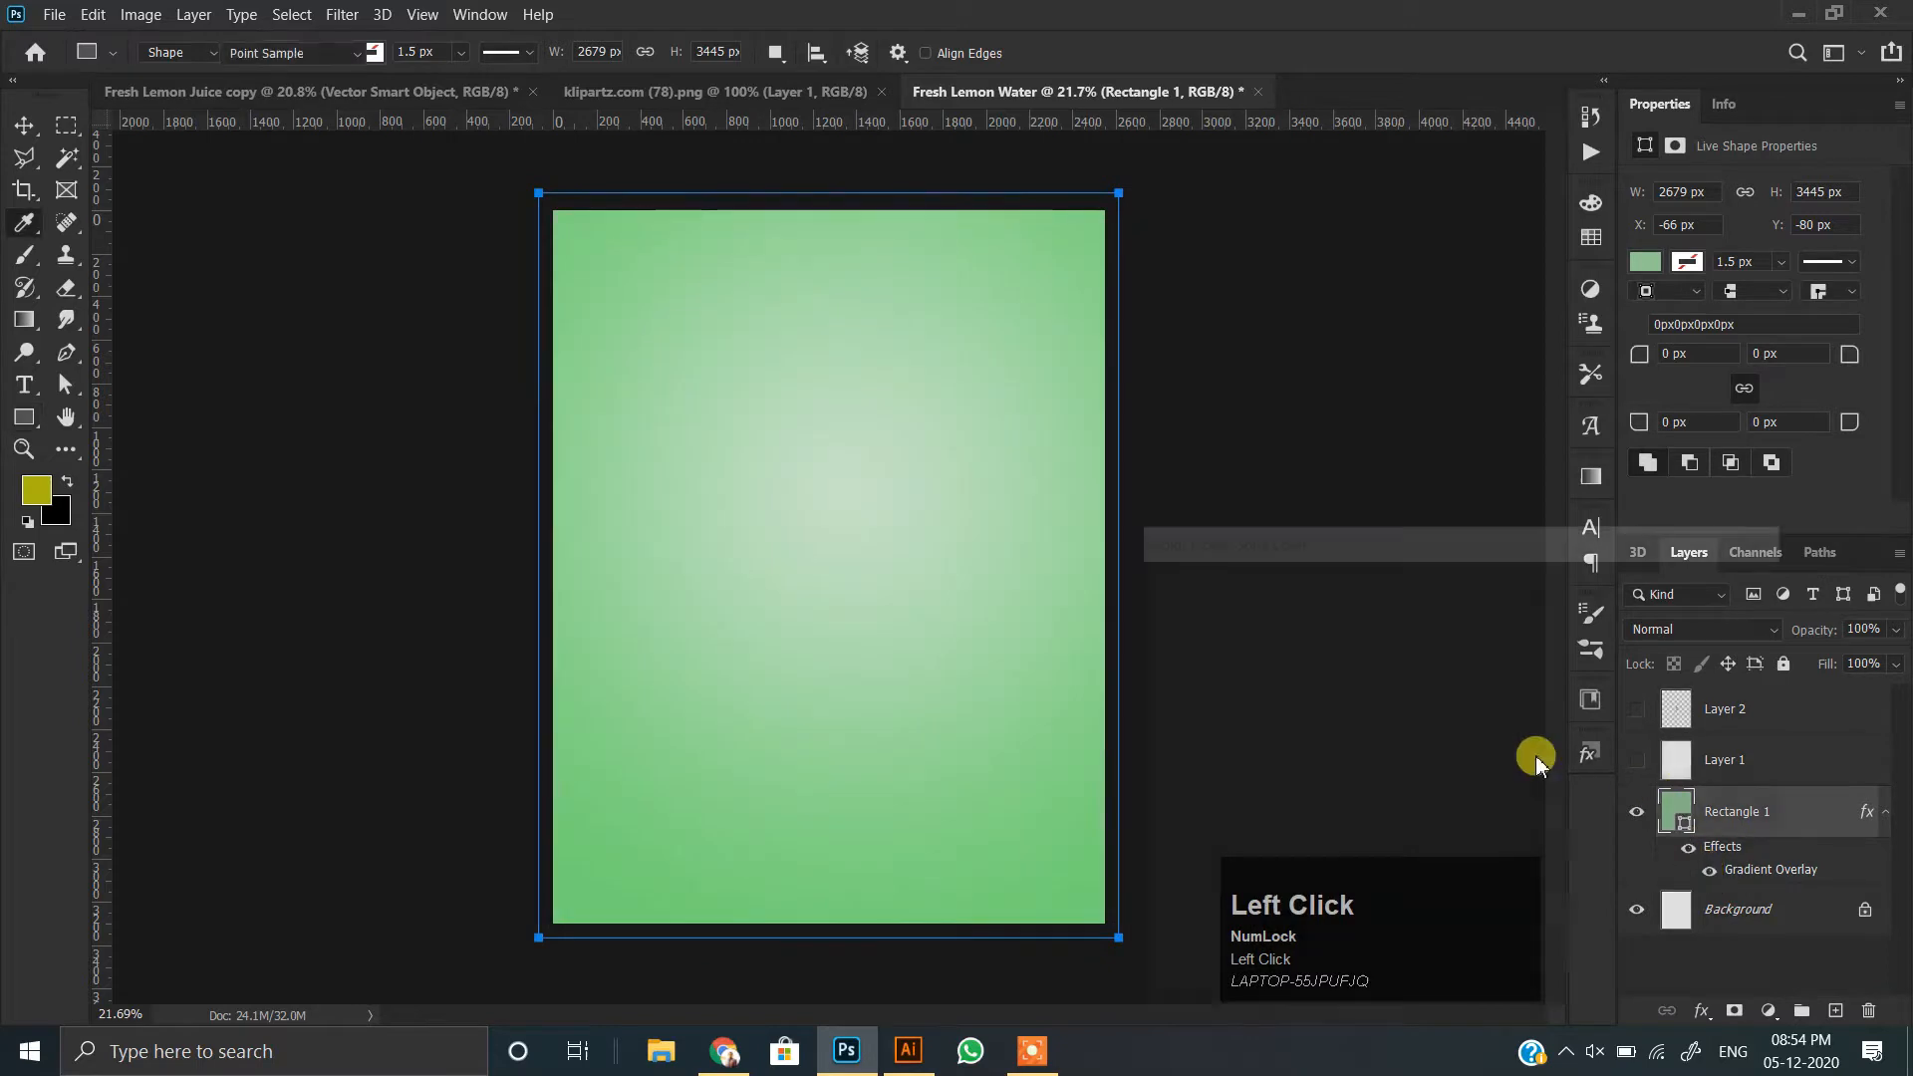
{"action": "left_click_drag", "start_coordinate": [1217, 662], "coordinate": [1068, 546]}
{"action": "left_click", "coordinate": [1661, 598]}
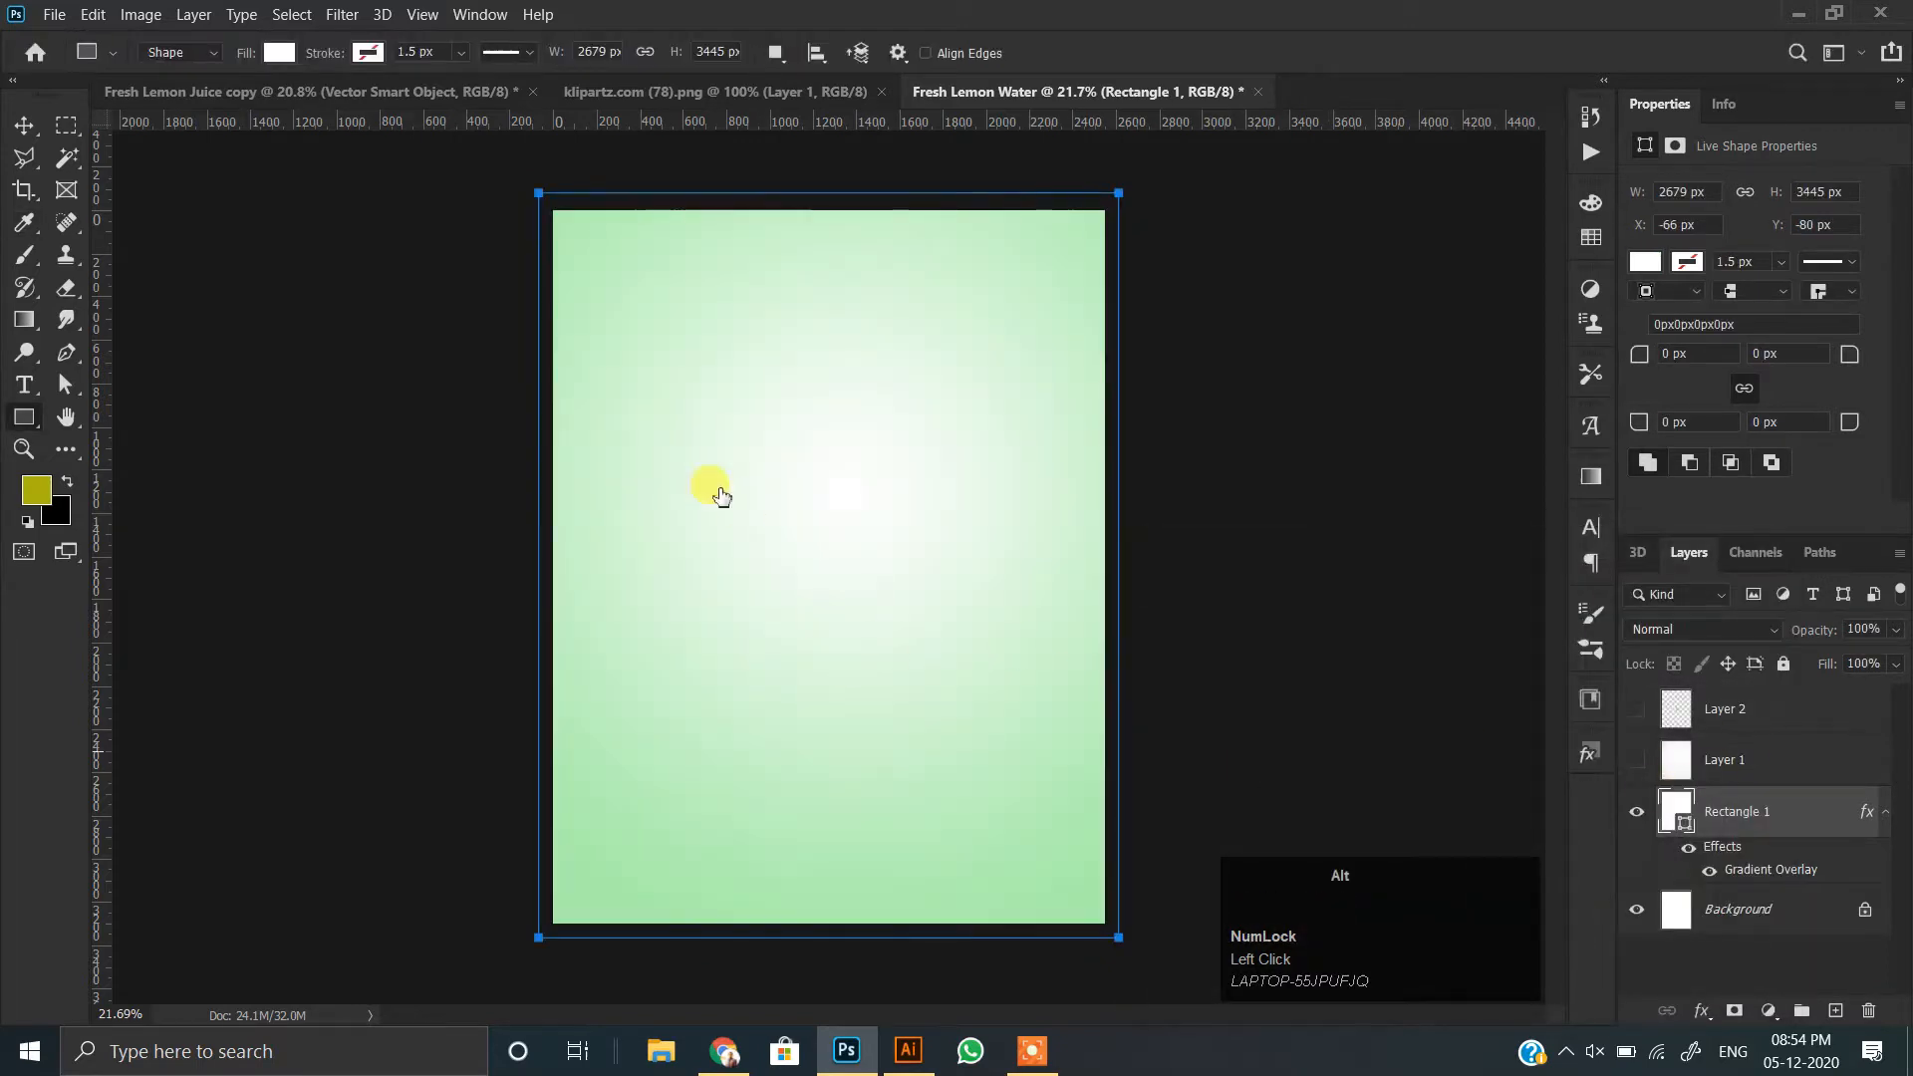
{"action": "scroll", "coordinate": [828, 558], "scroll_direction": "up", "scroll_amount": 1}
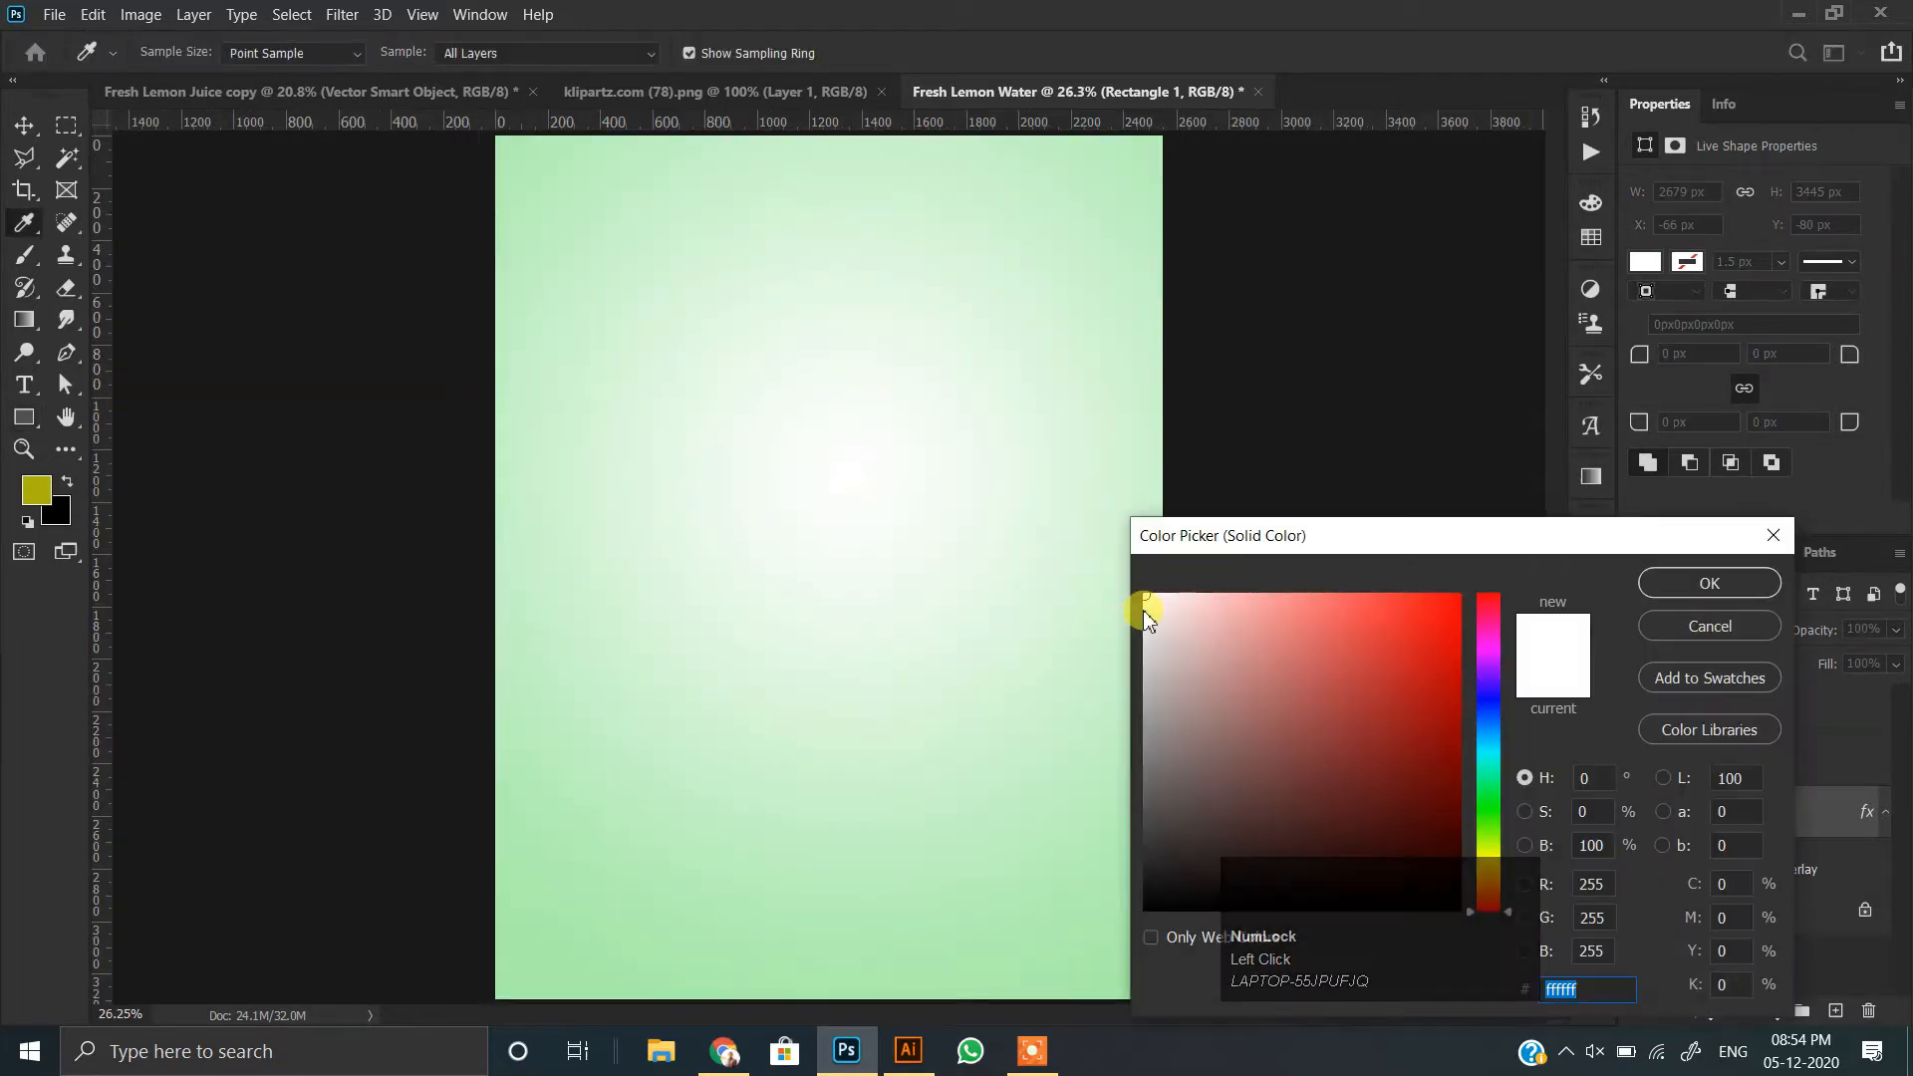
{"action": "left_click", "coordinate": [1710, 583]}
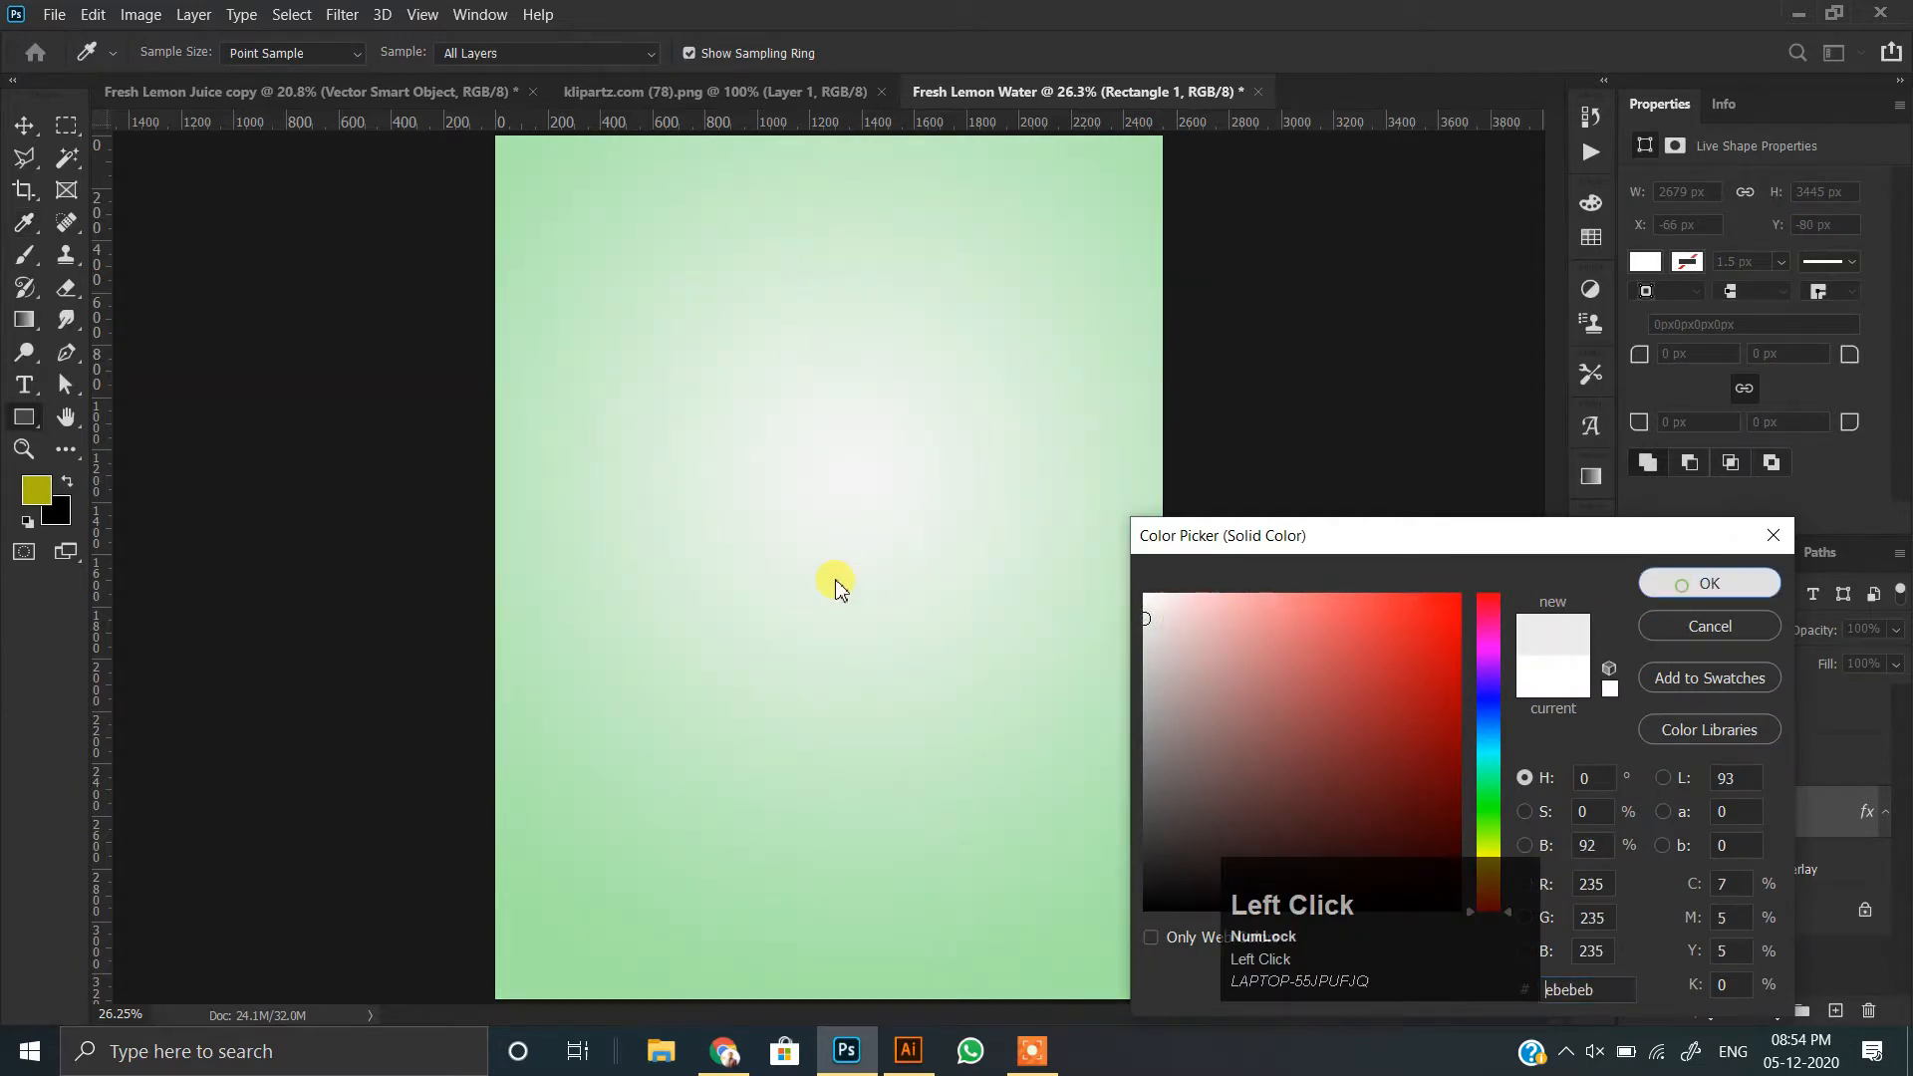
- Show the Layer 1 texture above the rectangle and set its blend mode to Linear Burn
{"action": "scroll", "coordinate": [835, 588], "scroll_direction": "down", "scroll_amount": 1}
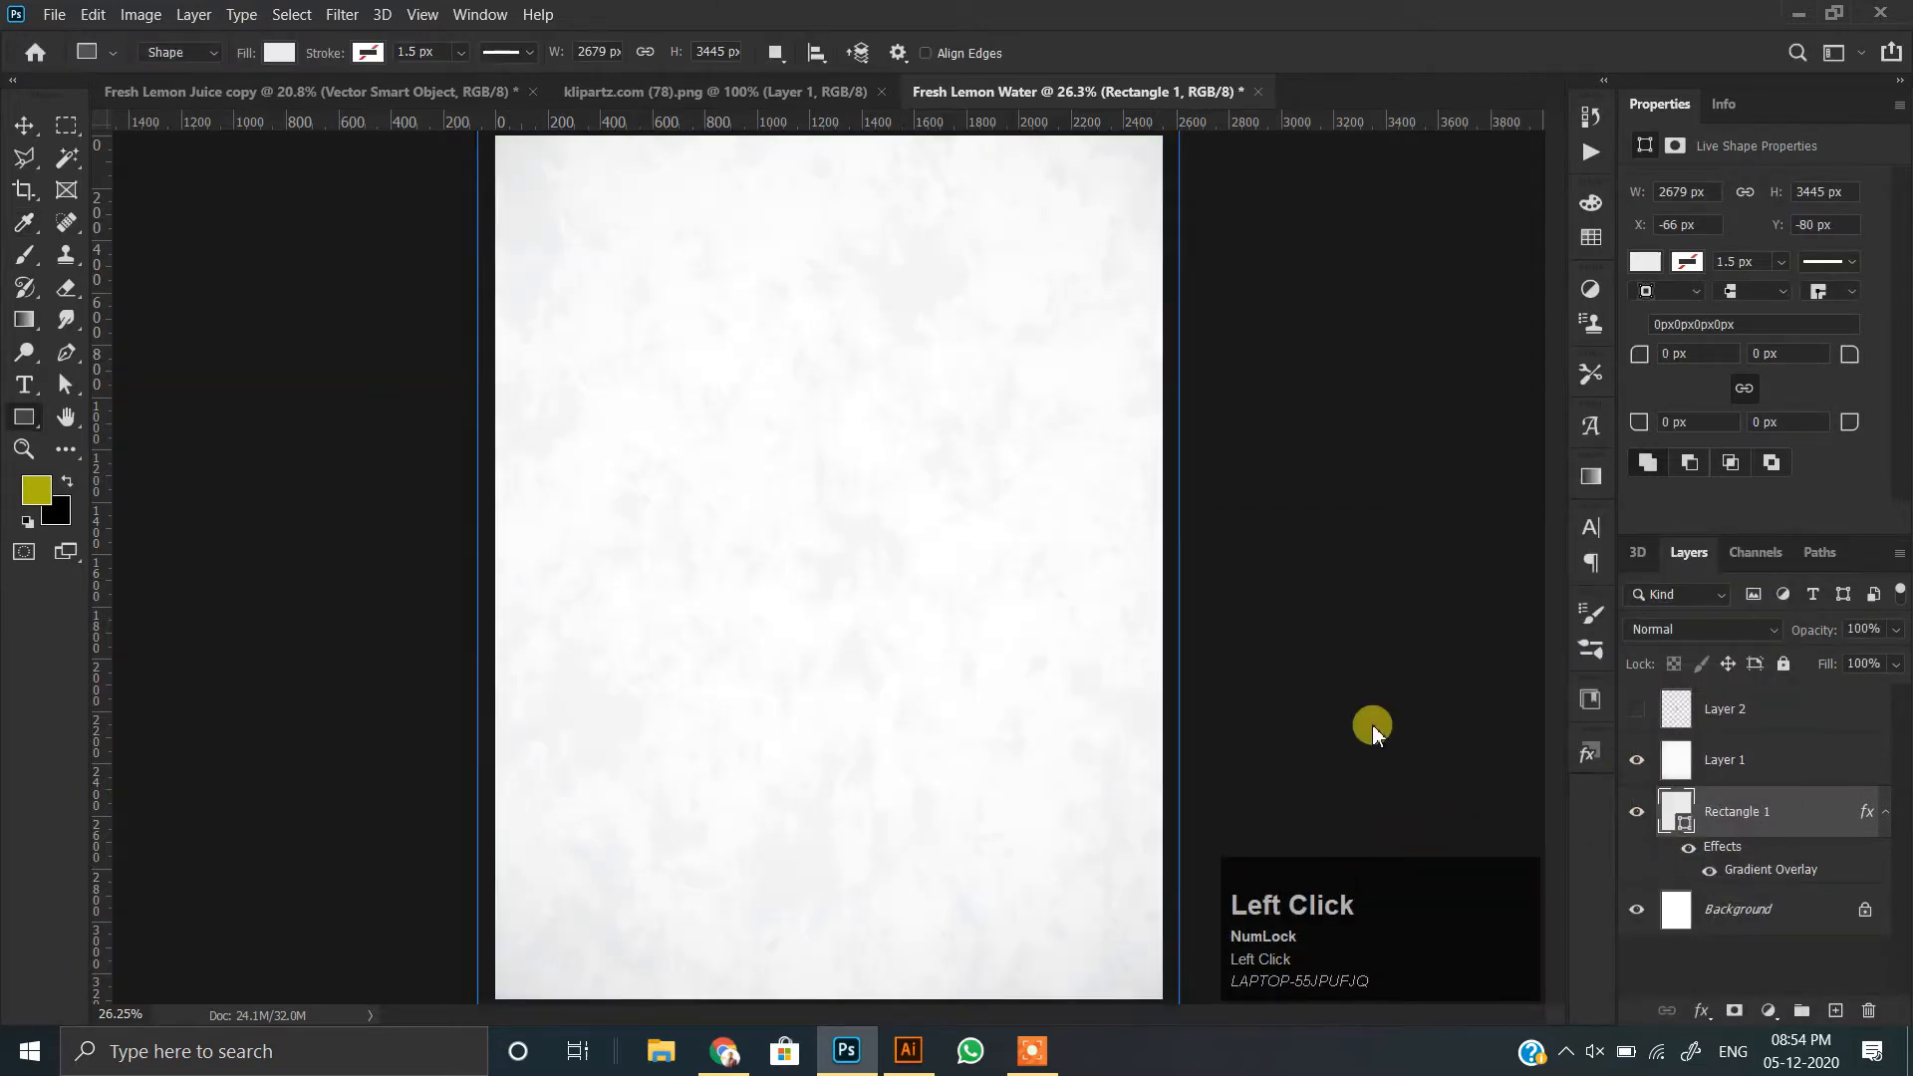
{"action": "left_click", "coordinate": [1705, 629]}
{"action": "left_click", "coordinate": [1701, 492]}
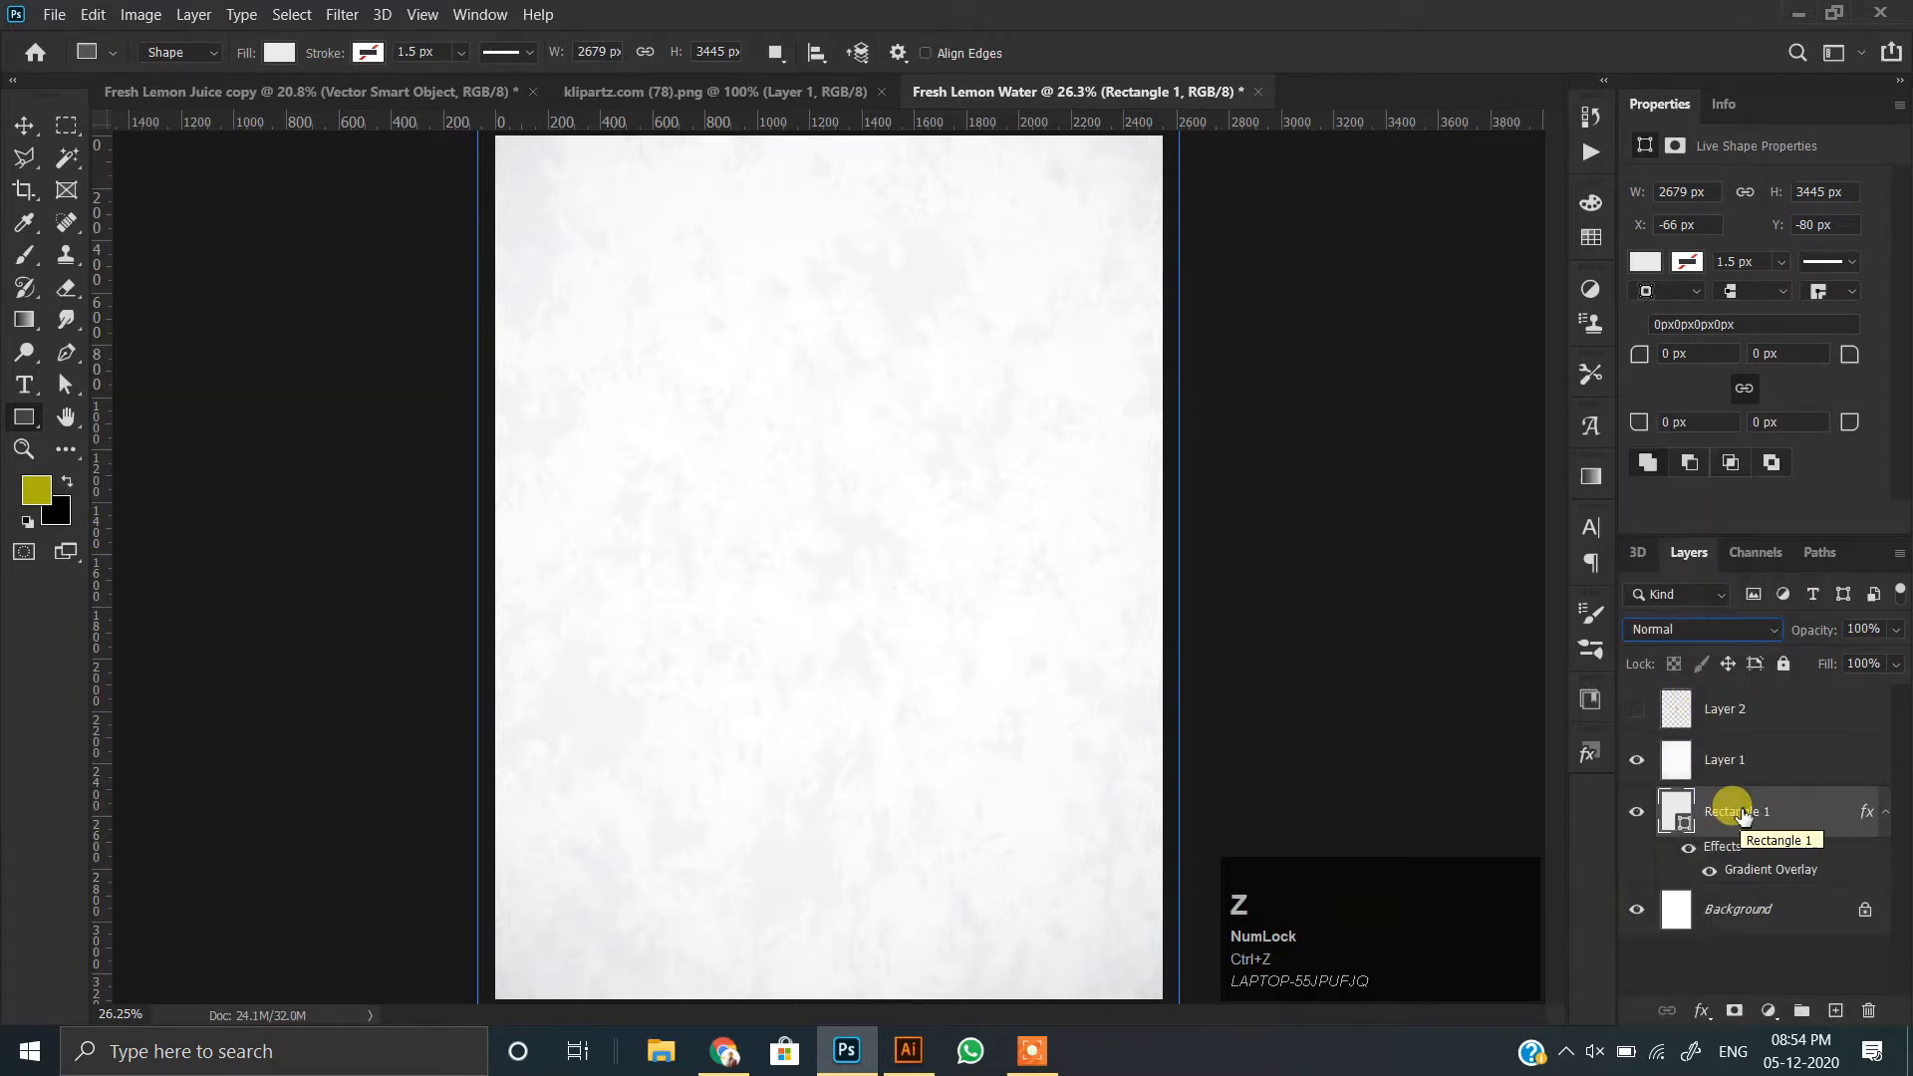
{"action": "left_click", "coordinate": [1696, 767]}
{"action": "left_click", "coordinate": [1706, 629]}
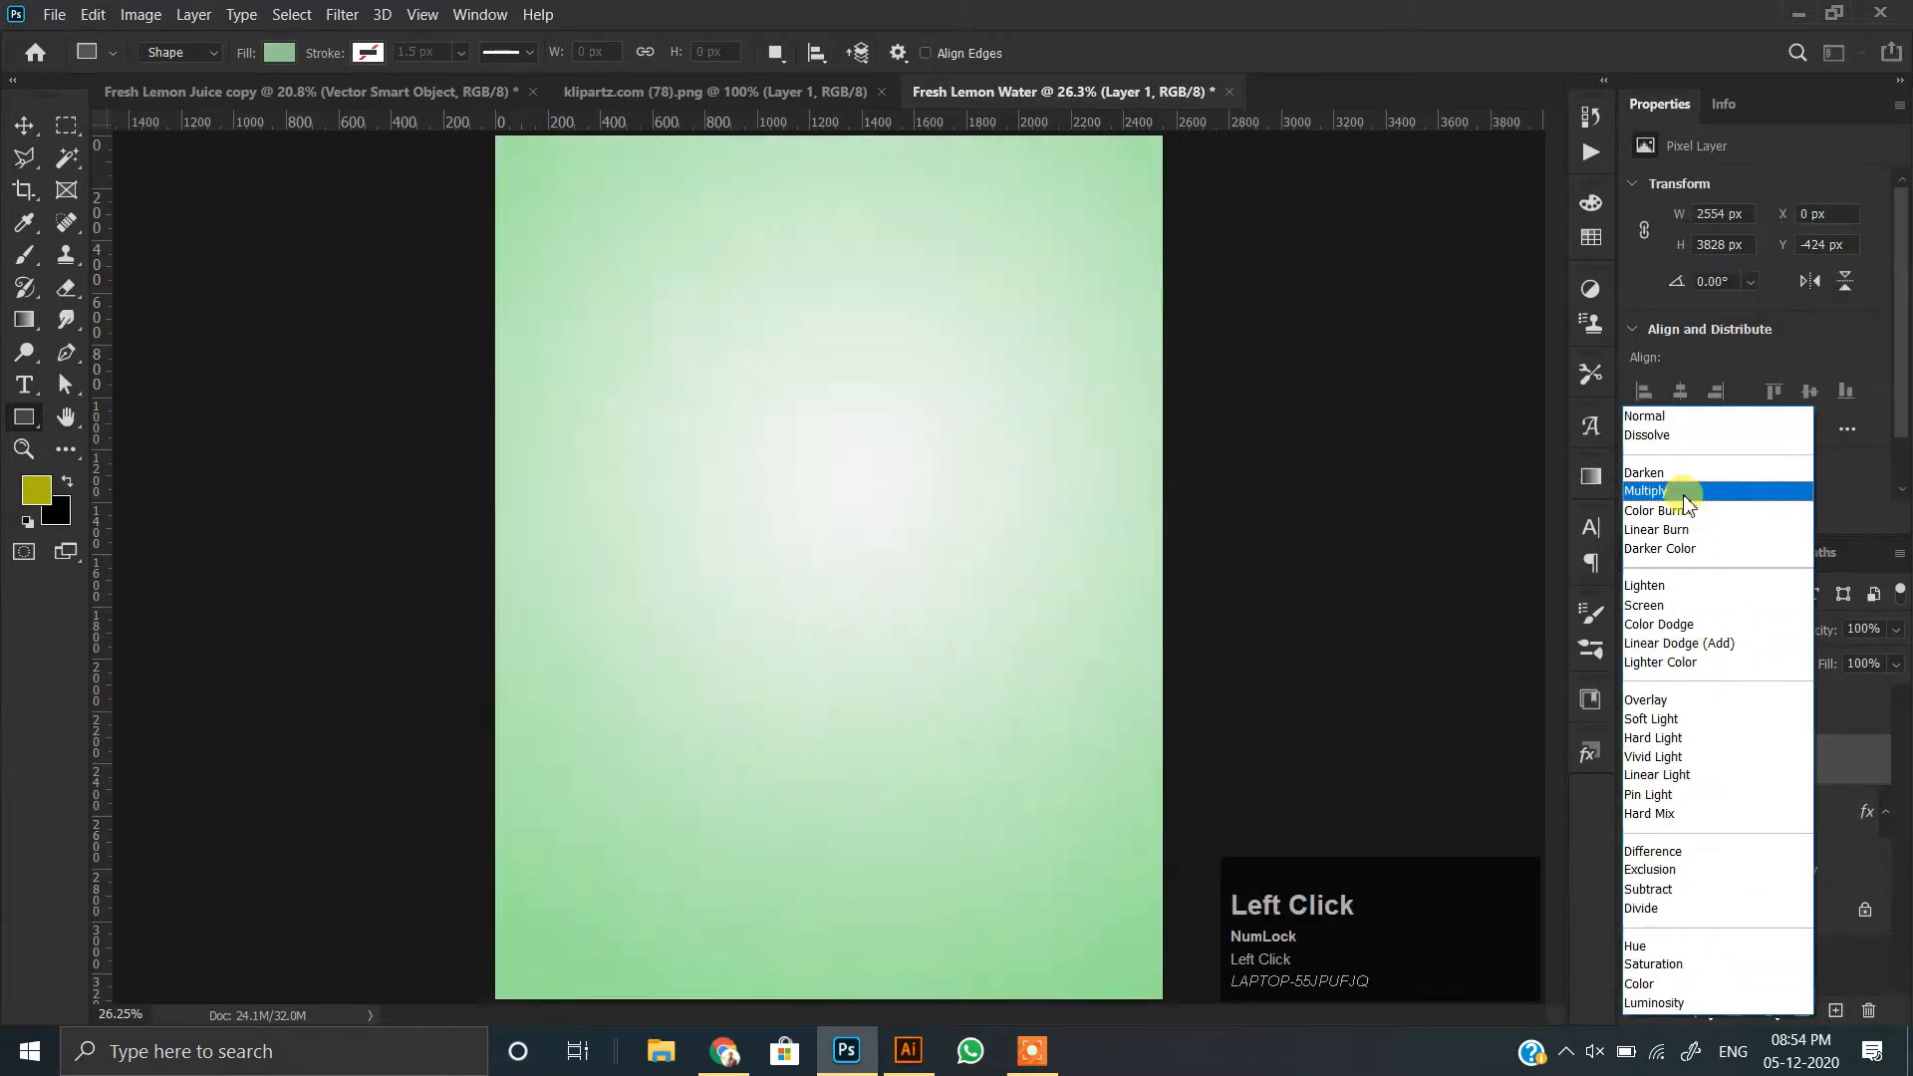
{"action": "left_click", "coordinate": [1682, 529]}
{"action": "left_click", "coordinate": [945, 438]}
{"action": "key", "text": "Escape"}
- Reduce the opacity of the Layer 1 texture to 40%
{"action": "scroll", "coordinate": [684, 453], "scroll_direction": "up", "scroll_amount": 1}
{"action": "key", "text": "v"}
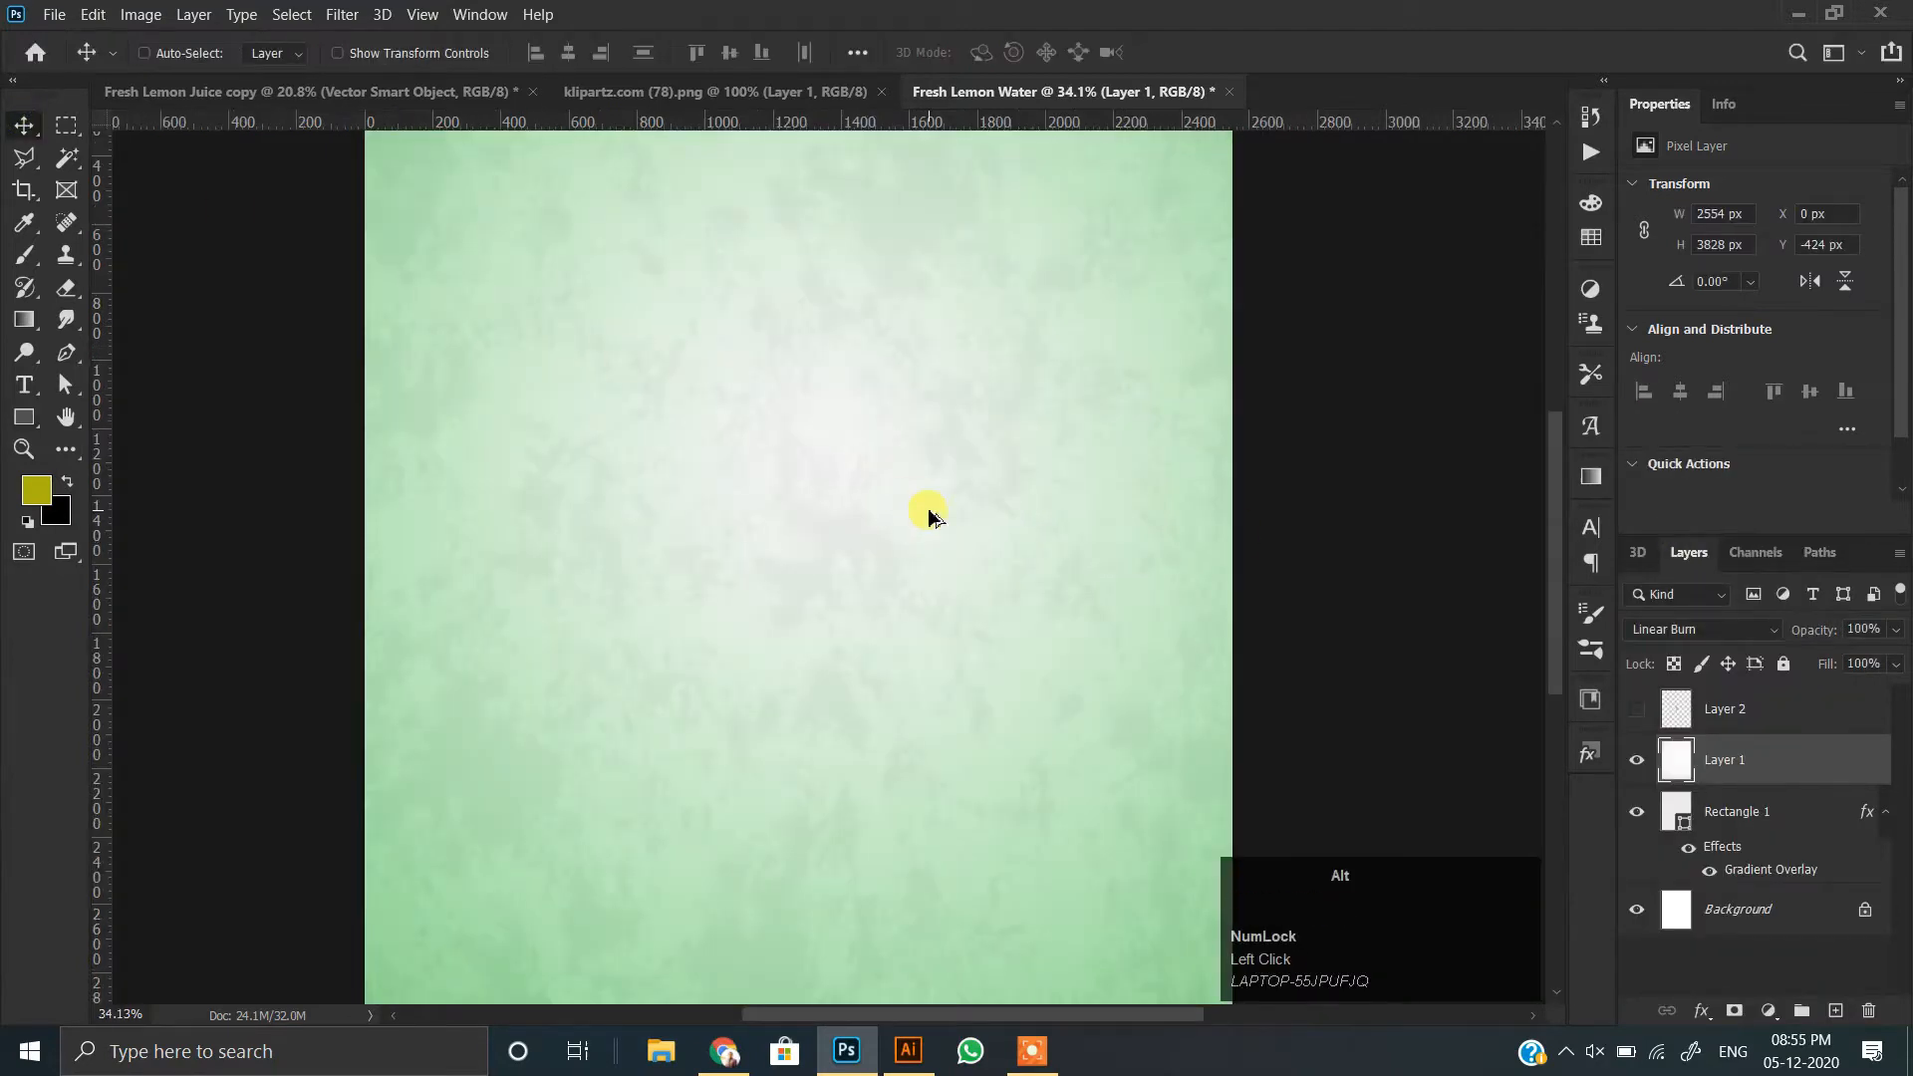
{"action": "scroll", "coordinate": [928, 513], "scroll_direction": "up", "scroll_amount": 1}
{"action": "scroll", "coordinate": [929, 513], "scroll_direction": "down", "scroll_amount": 2}
{"action": "scroll", "coordinate": [930, 515], "scroll_direction": "up", "scroll_amount": 1}
{"action": "scroll", "coordinate": [932, 518], "scroll_direction": "down", "scroll_amount": 1}
{"action": "key", "text": "4"}
{"action": "scroll", "coordinate": [790, 602], "scroll_direction": "up", "scroll_amount": 1}
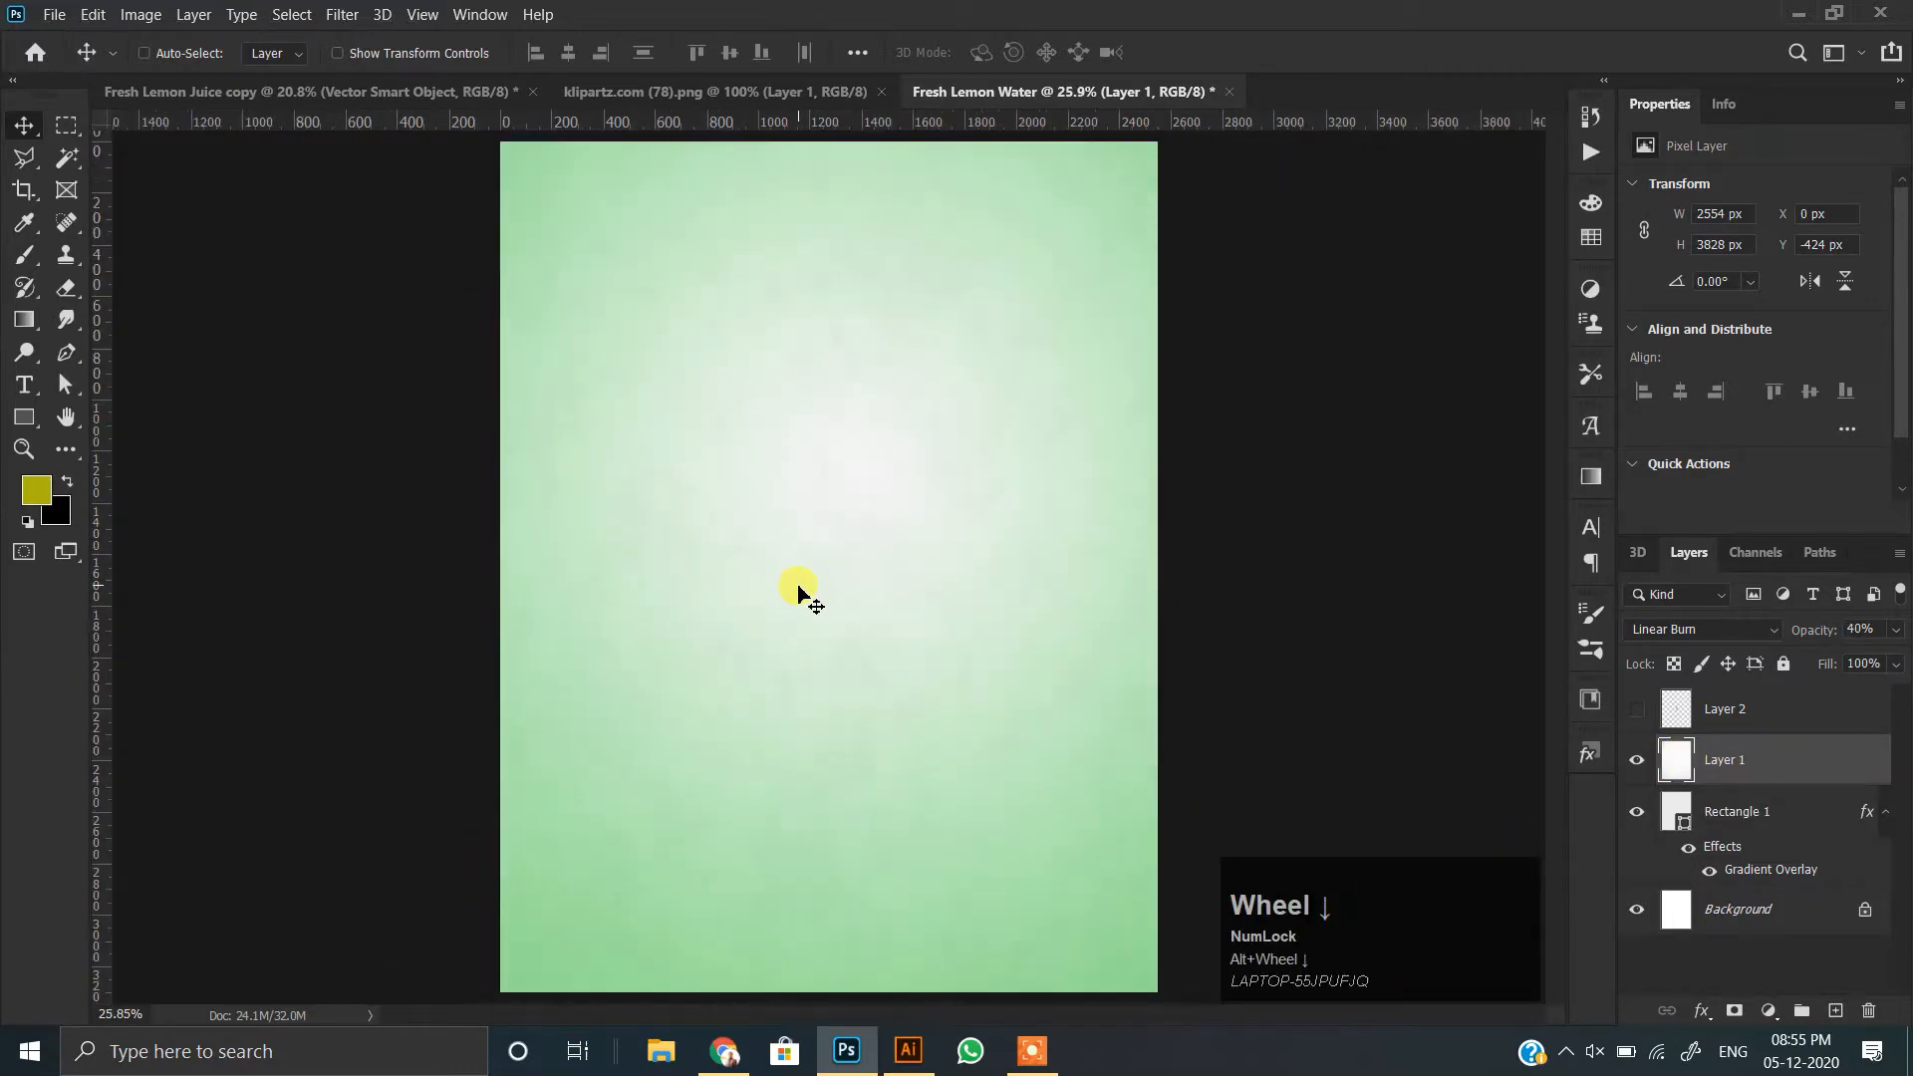
- Show Layer 2 with the drink glass and convert it to a Smart Object
{"action": "left_click", "coordinate": [1765, 716]}
{"action": "left_click", "coordinate": [1636, 710]}
{"action": "left_click", "coordinate": [1638, 710]}
{"action": "left_click", "coordinate": [1639, 711]}
{"action": "right_click", "coordinate": [1754, 708]}
{"action": "left_click", "coordinate": [1443, 325]}
- Scale the drink glass up to about 419% and place it in the middle of the poster
{"action": "key", "text": "ctrl+t"}
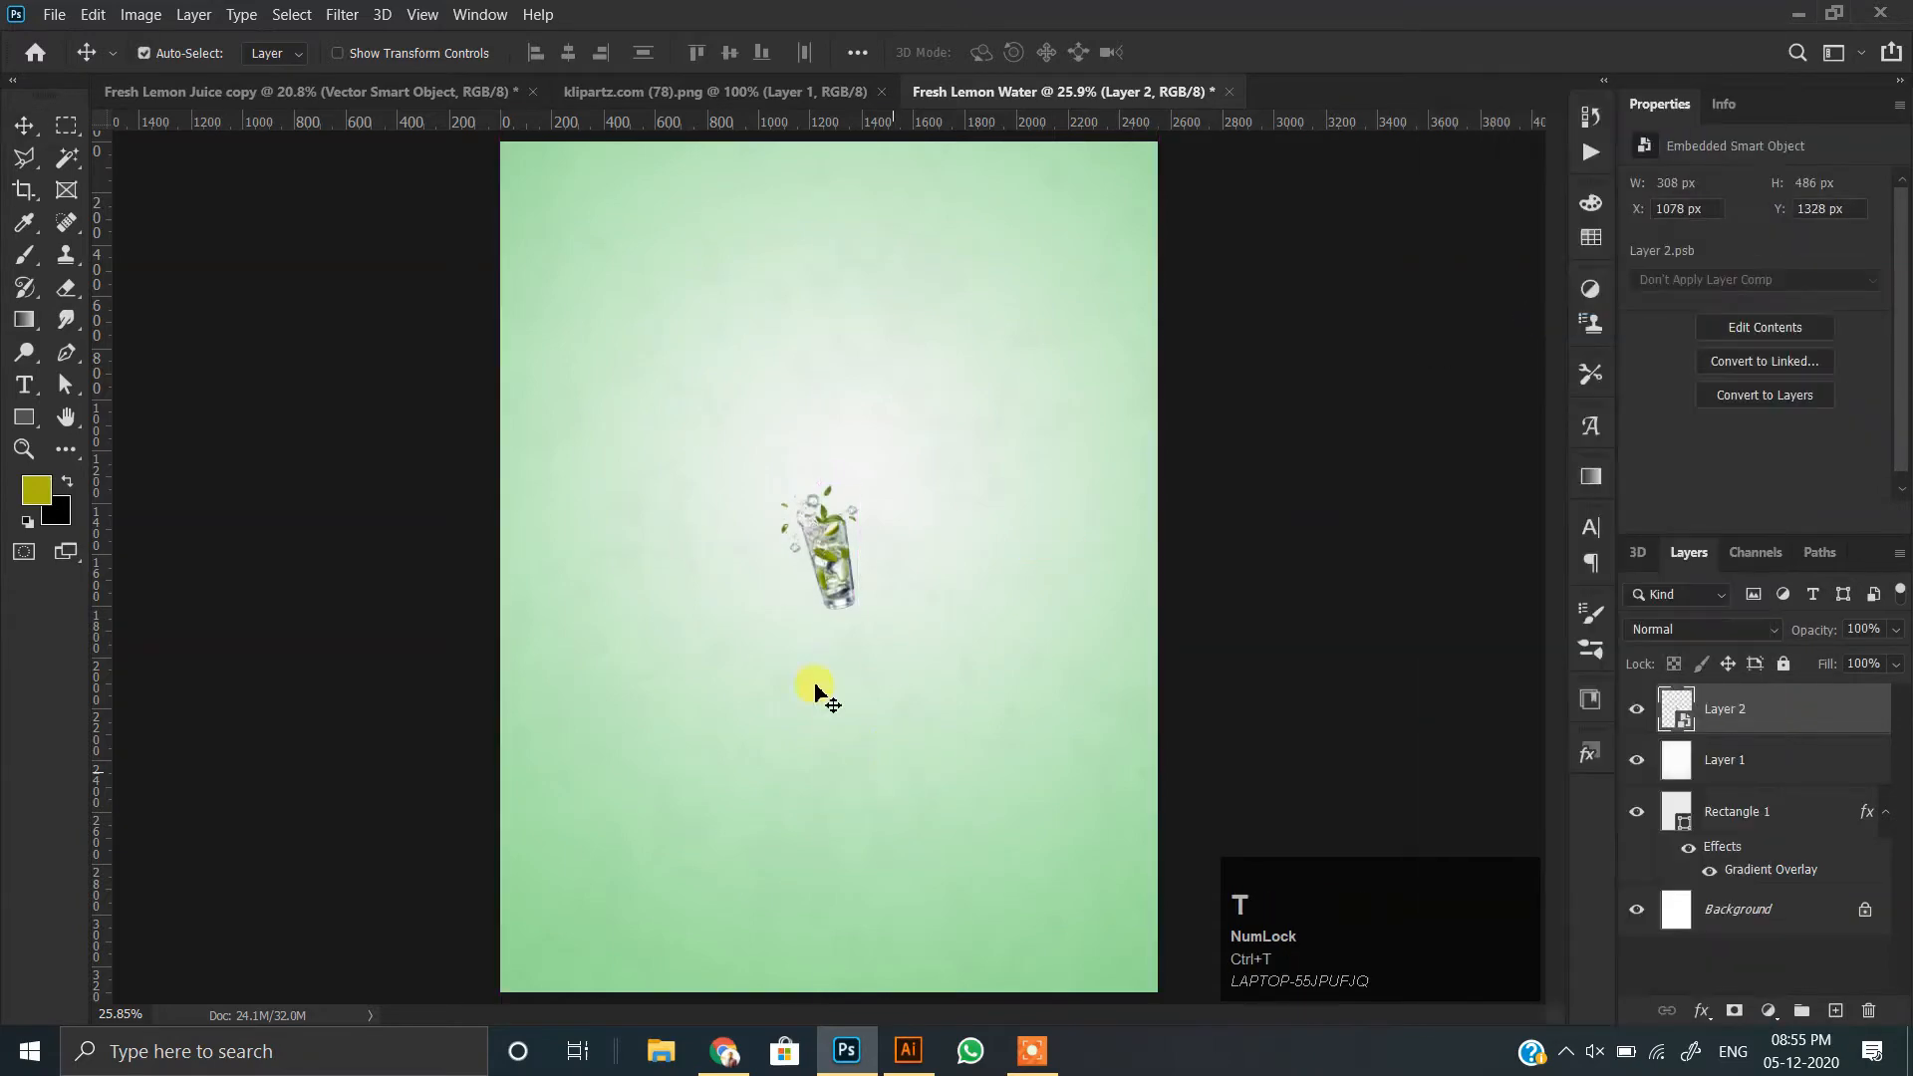
{"action": "left_click_drag", "start_coordinate": [948, 795], "coordinate": [1001, 842]}
{"action": "left_click_drag", "start_coordinate": [900, 709], "coordinate": [849, 647]}
{"action": "left_click_drag", "start_coordinate": [949, 778], "coordinate": [989, 842]}
{"action": "left_click_drag", "start_coordinate": [880, 726], "coordinate": [876, 721]}
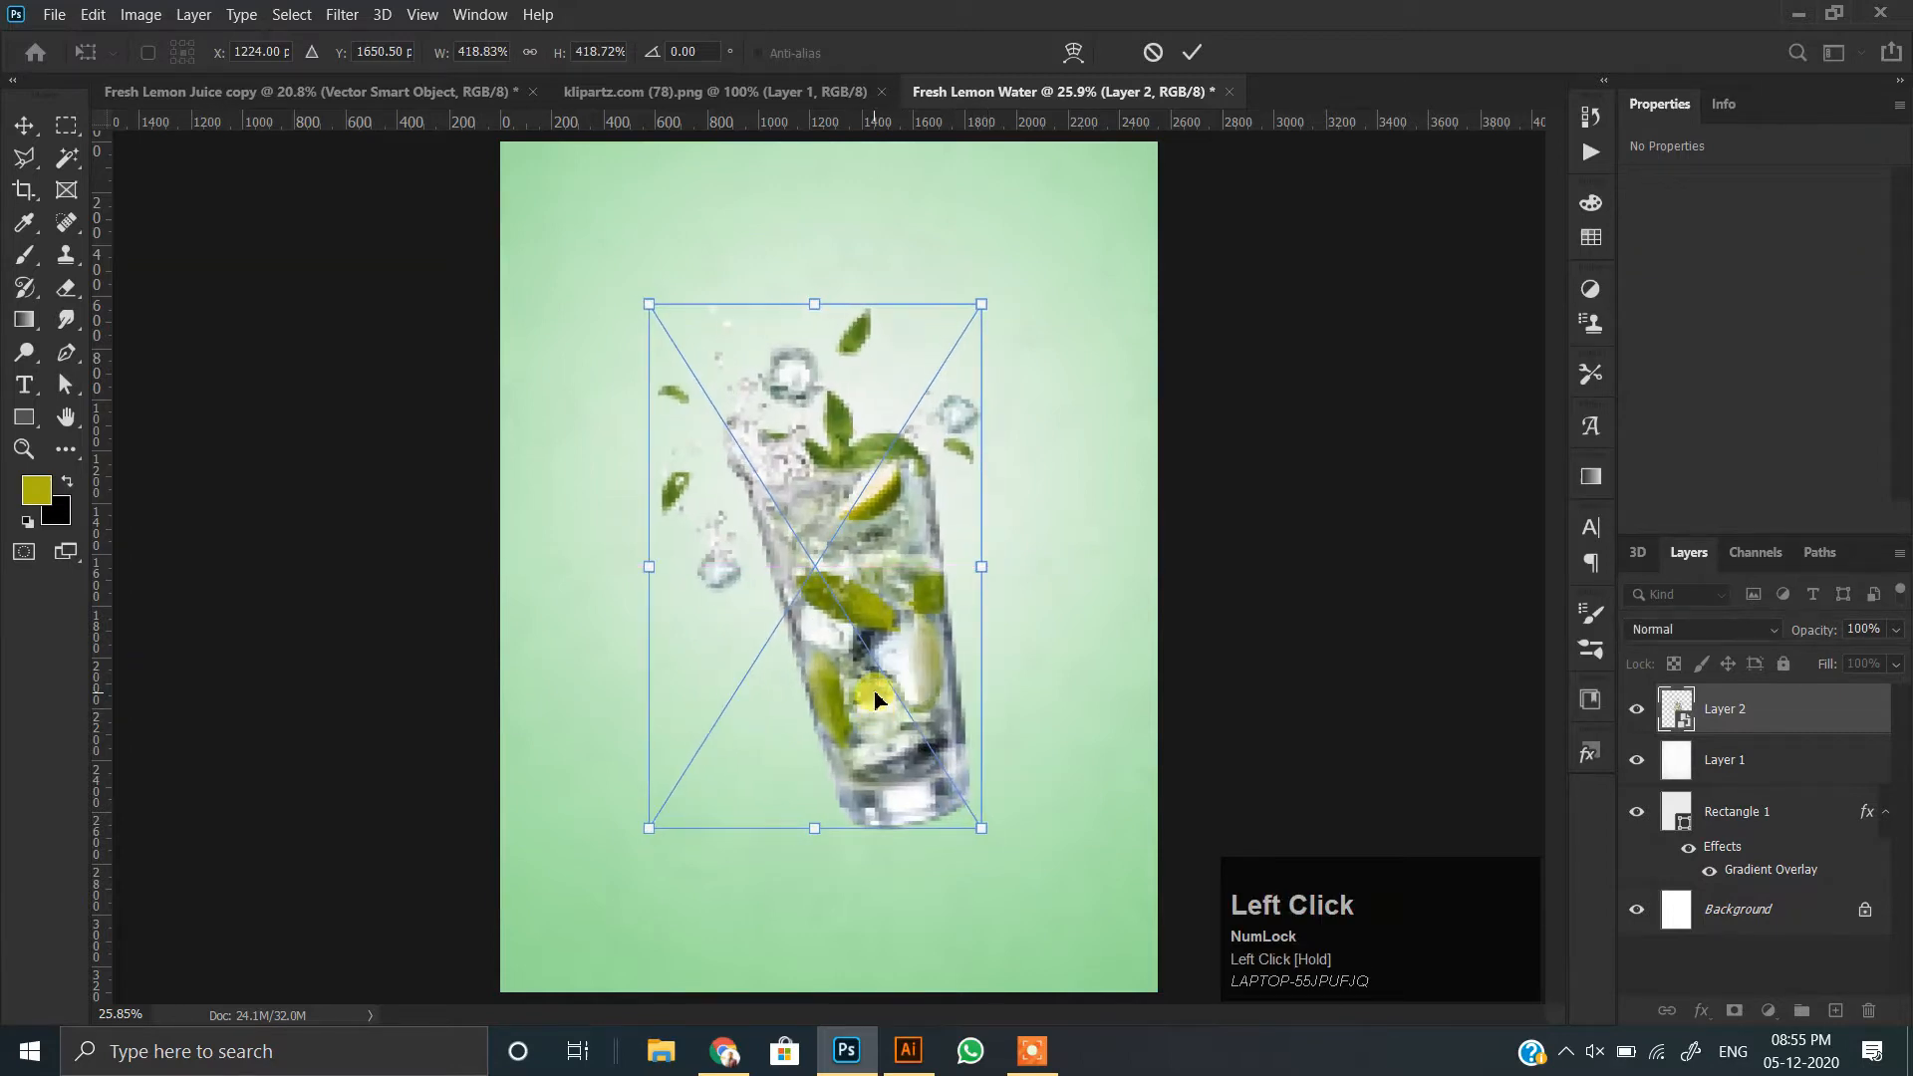
{"action": "double_click", "coordinate": [876, 701]}
{"action": "left_click_drag", "start_coordinate": [888, 623], "coordinate": [874, 622]}
{"action": "scroll", "coordinate": [877, 613], "scroll_direction": "up", "scroll_amount": 2}
{"action": "scroll", "coordinate": [879, 604], "scroll_direction": "down", "scroll_amount": 2}
{"action": "scroll", "coordinate": [862, 705], "scroll_direction": "up", "scroll_amount": 3}
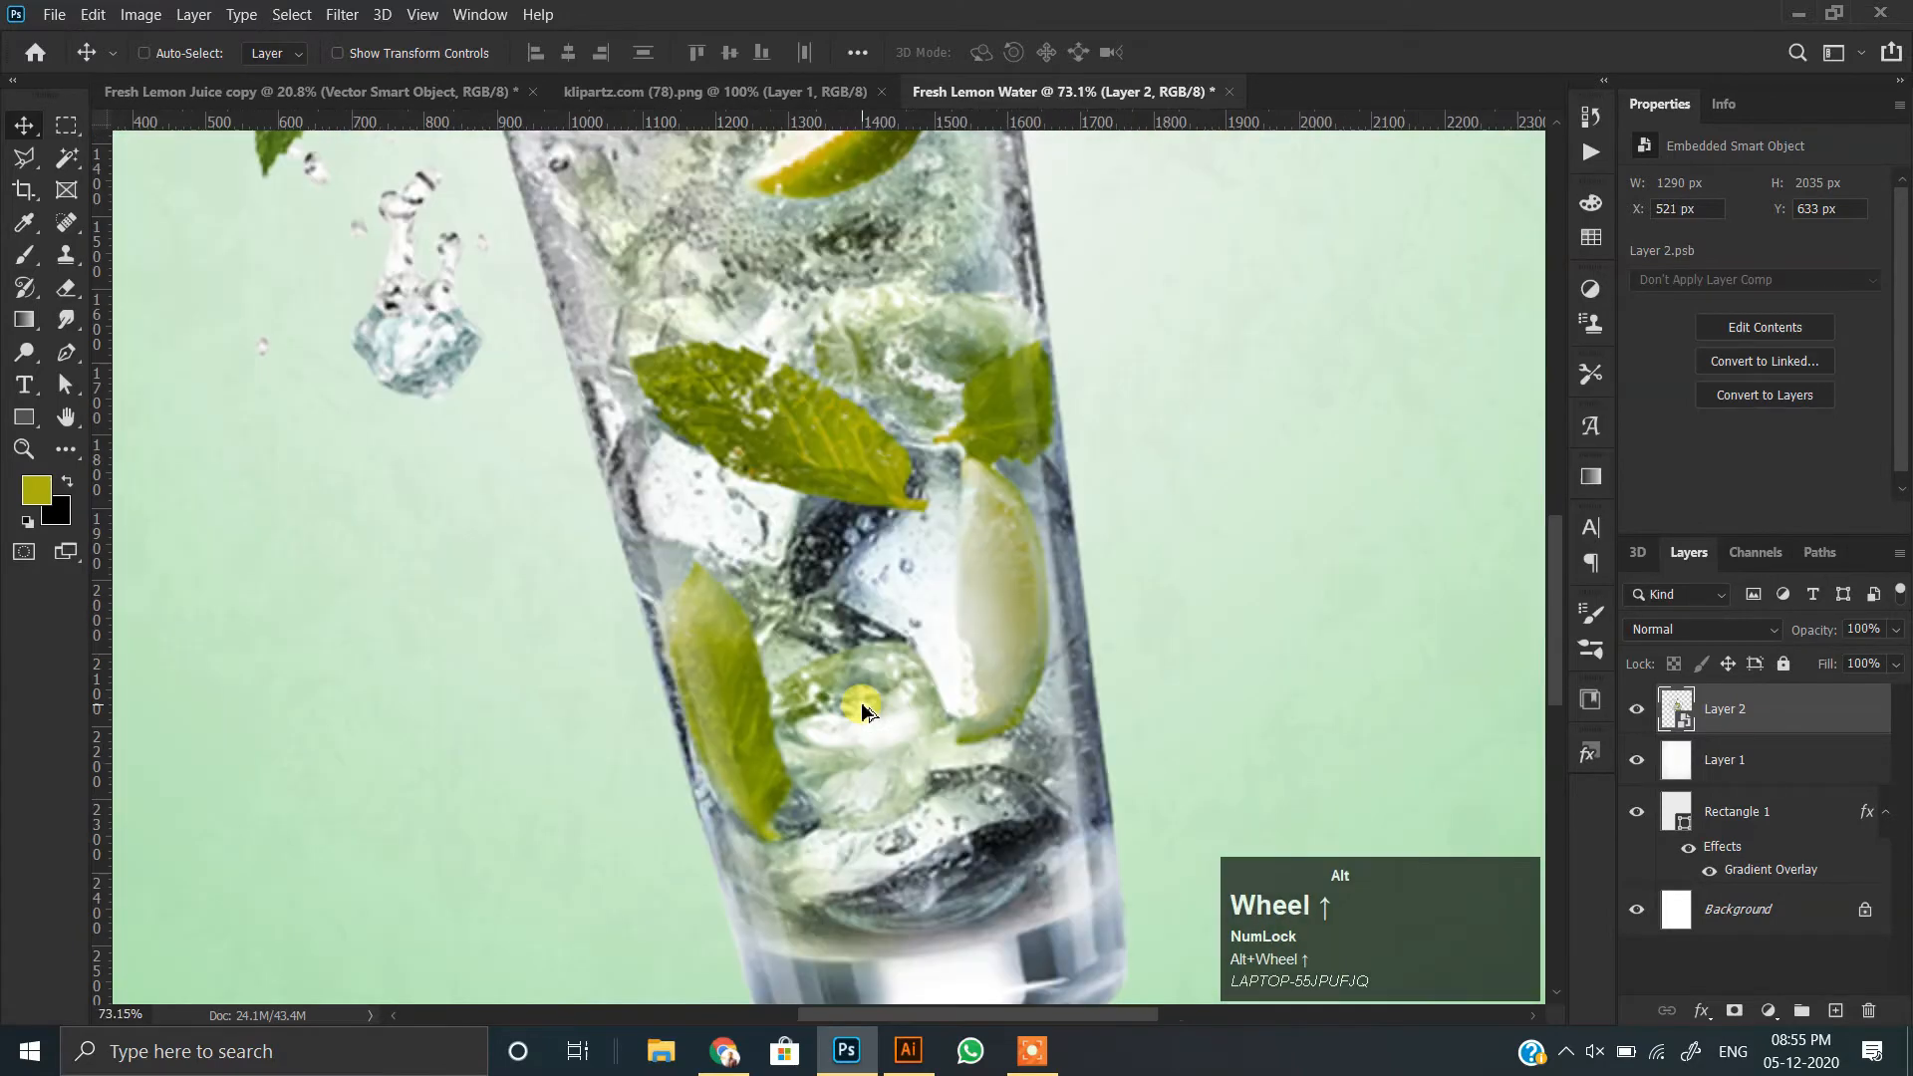
{"action": "scroll", "coordinate": [853, 704], "scroll_direction": "down", "scroll_amount": 4}
{"action": "scroll", "coordinate": [714, 605], "scroll_direction": "up", "scroll_amount": 1}
- Add a new layer beneath the glass layer and paint one large soft black brush dab on it
{"action": "left_click", "coordinate": [12, 252]}
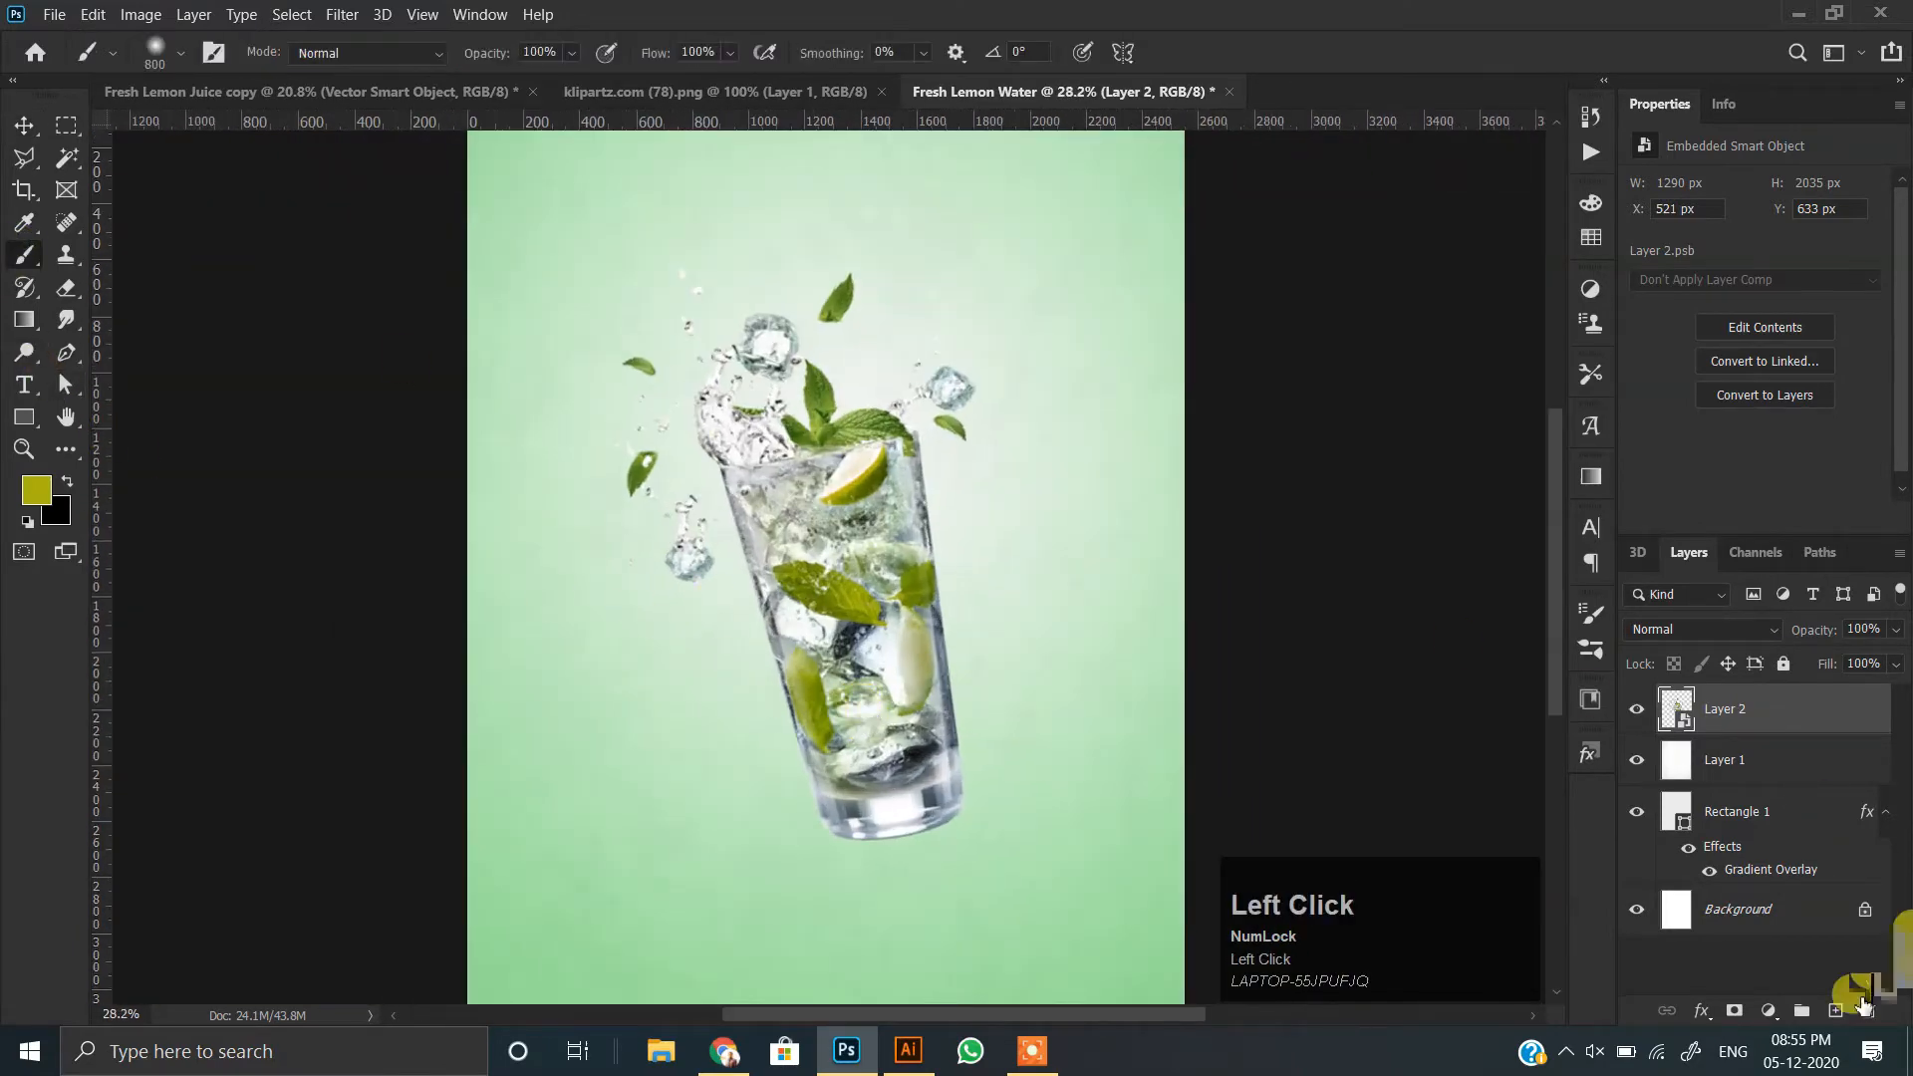
{"action": "left_click", "coordinate": [1710, 757]}
{"action": "left_click", "coordinate": [1836, 1010]}
{"action": "key", "text": "x"}
{"action": "left_click", "coordinate": [36, 490]}
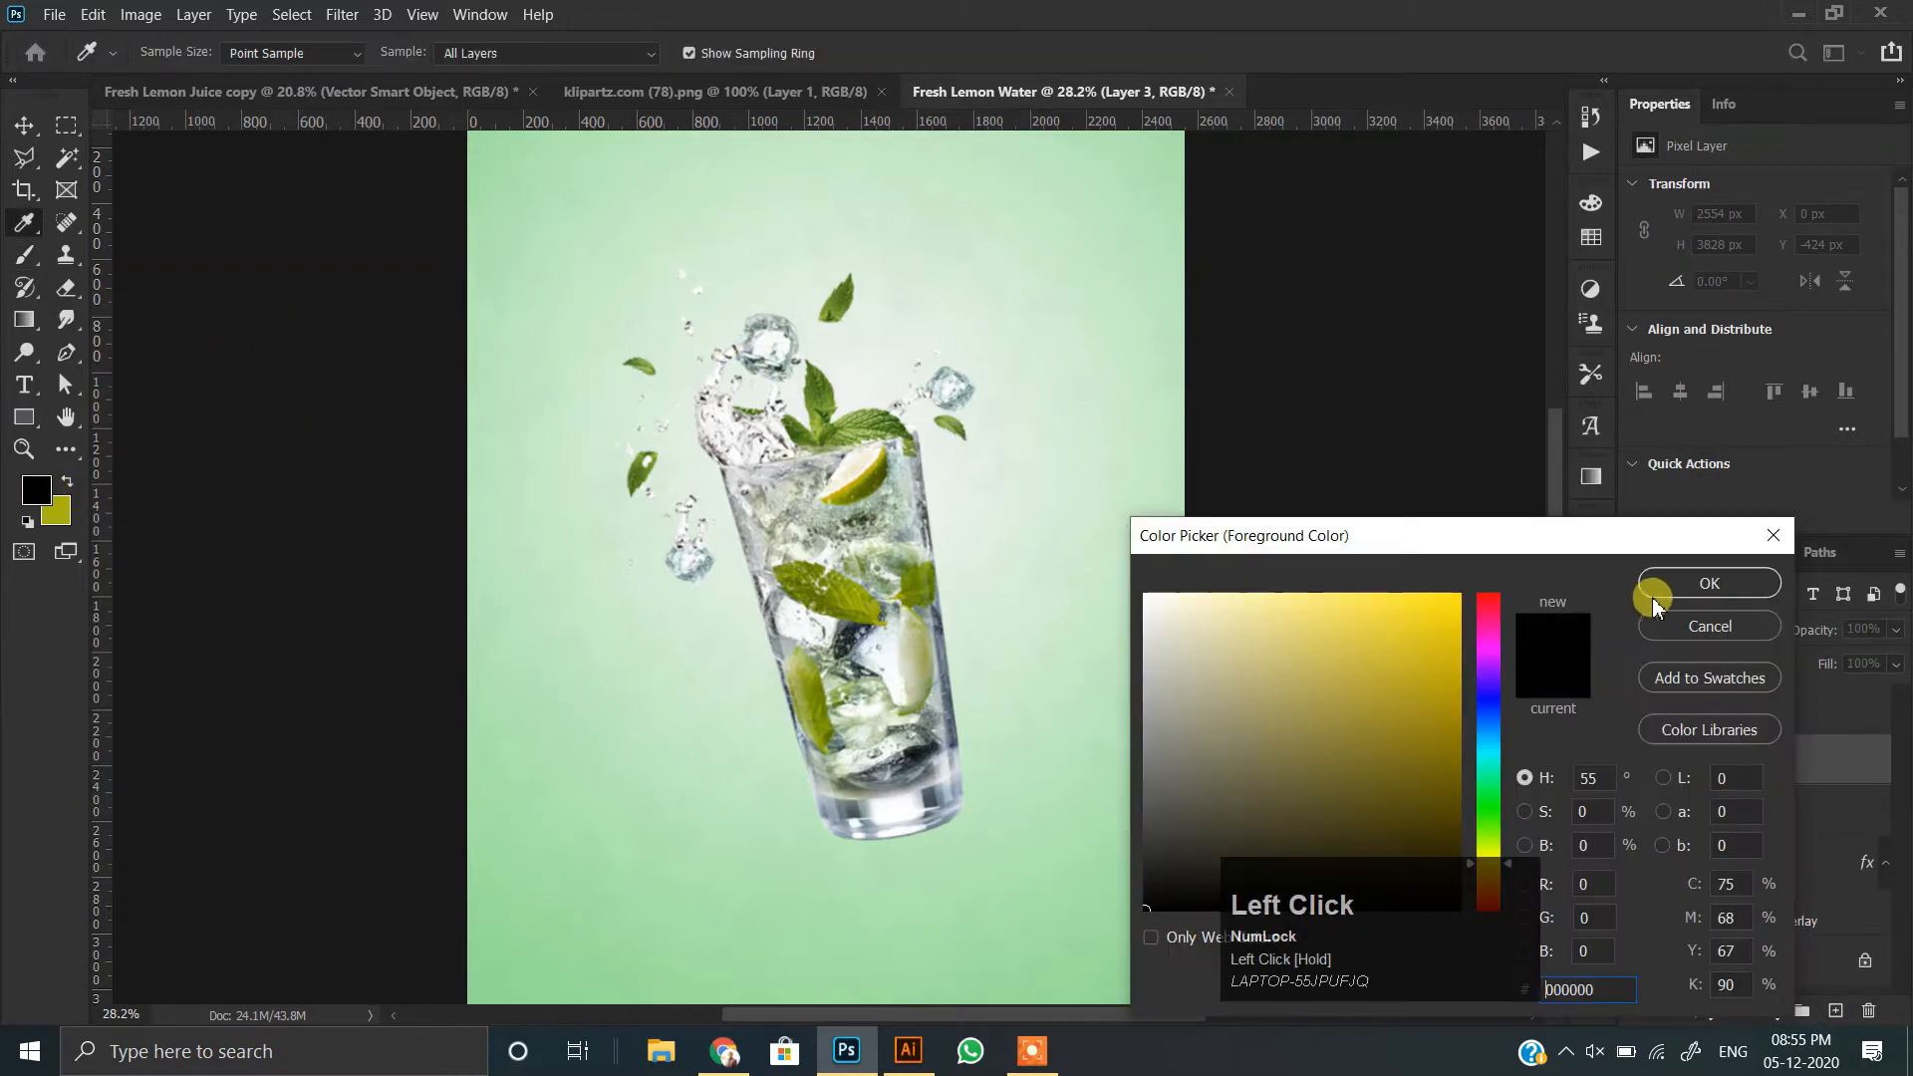
{"action": "left_click", "coordinate": [1648, 588]}
- Flatten the black dab at the glass base and distort its corners into a slanted ground shadow
{"action": "key", "text": "ctrl+t"}
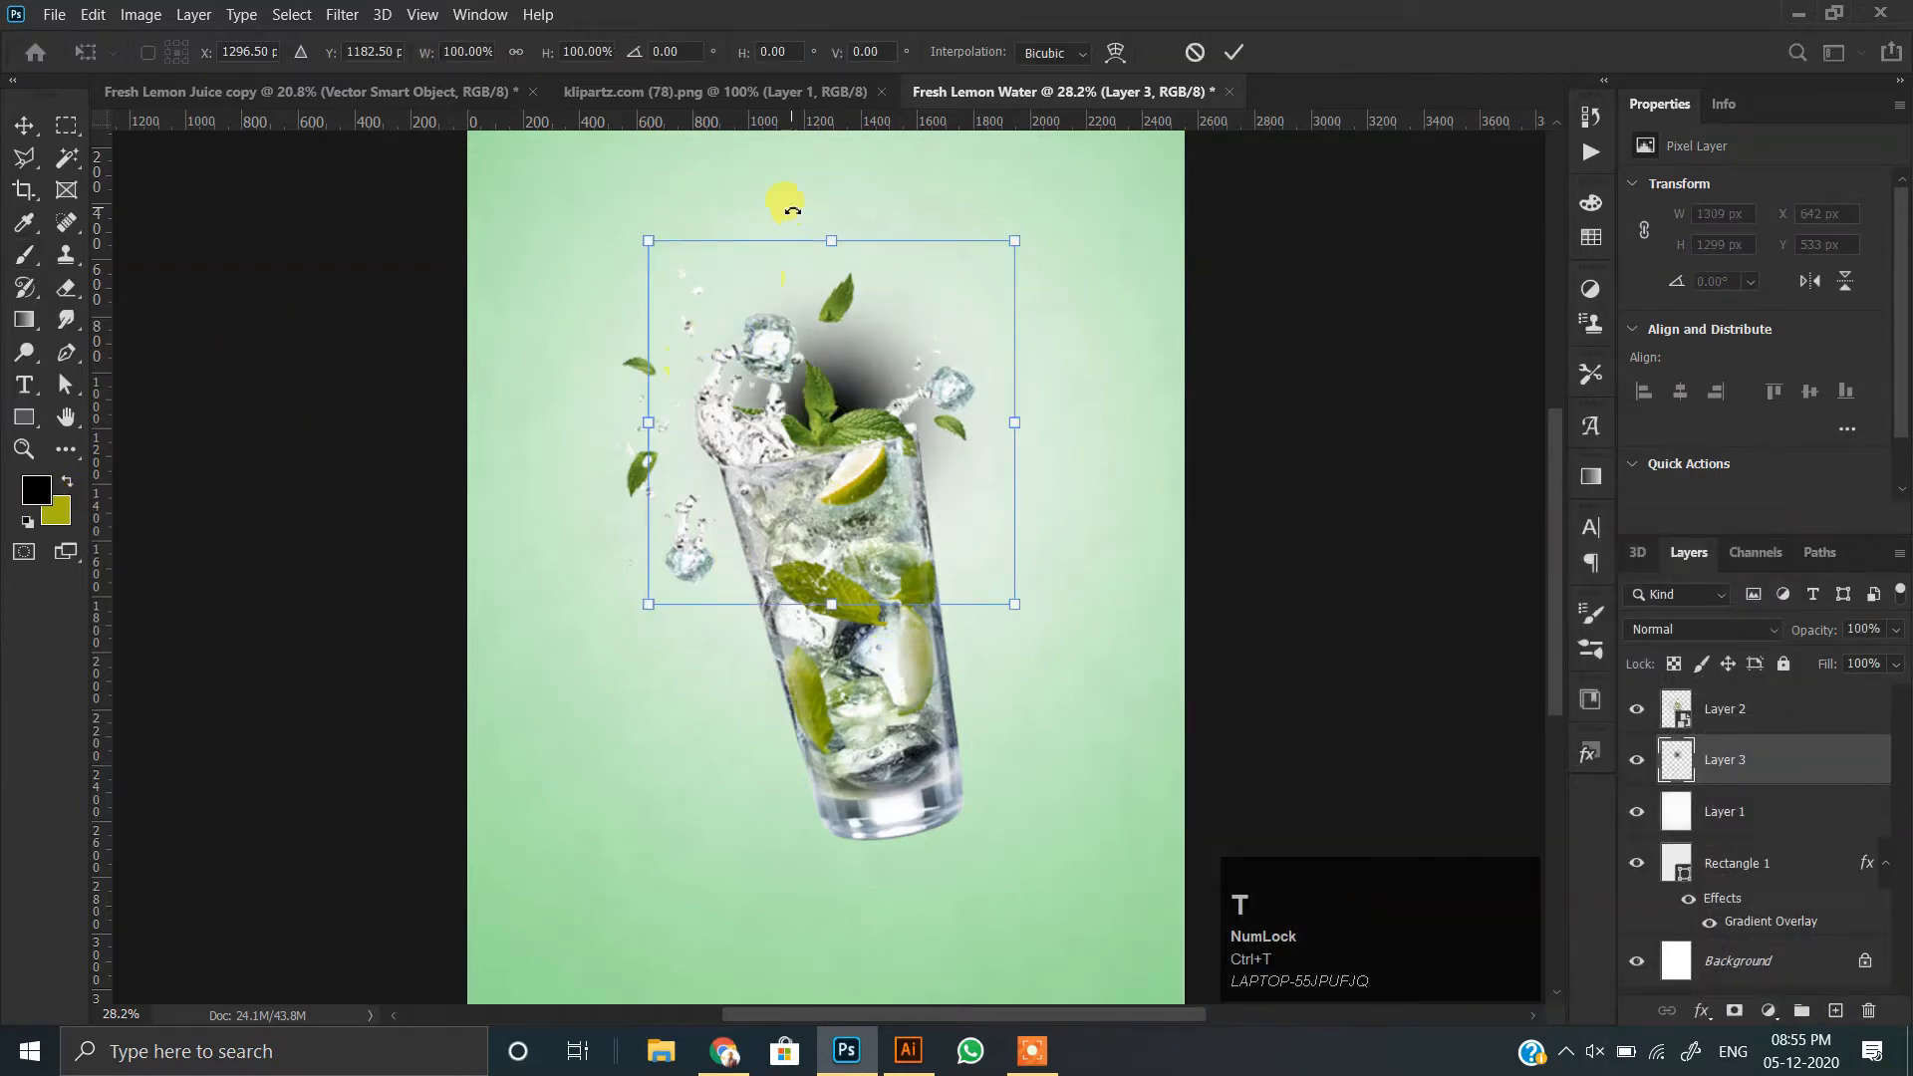
{"action": "left_click_drag", "start_coordinate": [831, 240], "coordinate": [913, 849]}
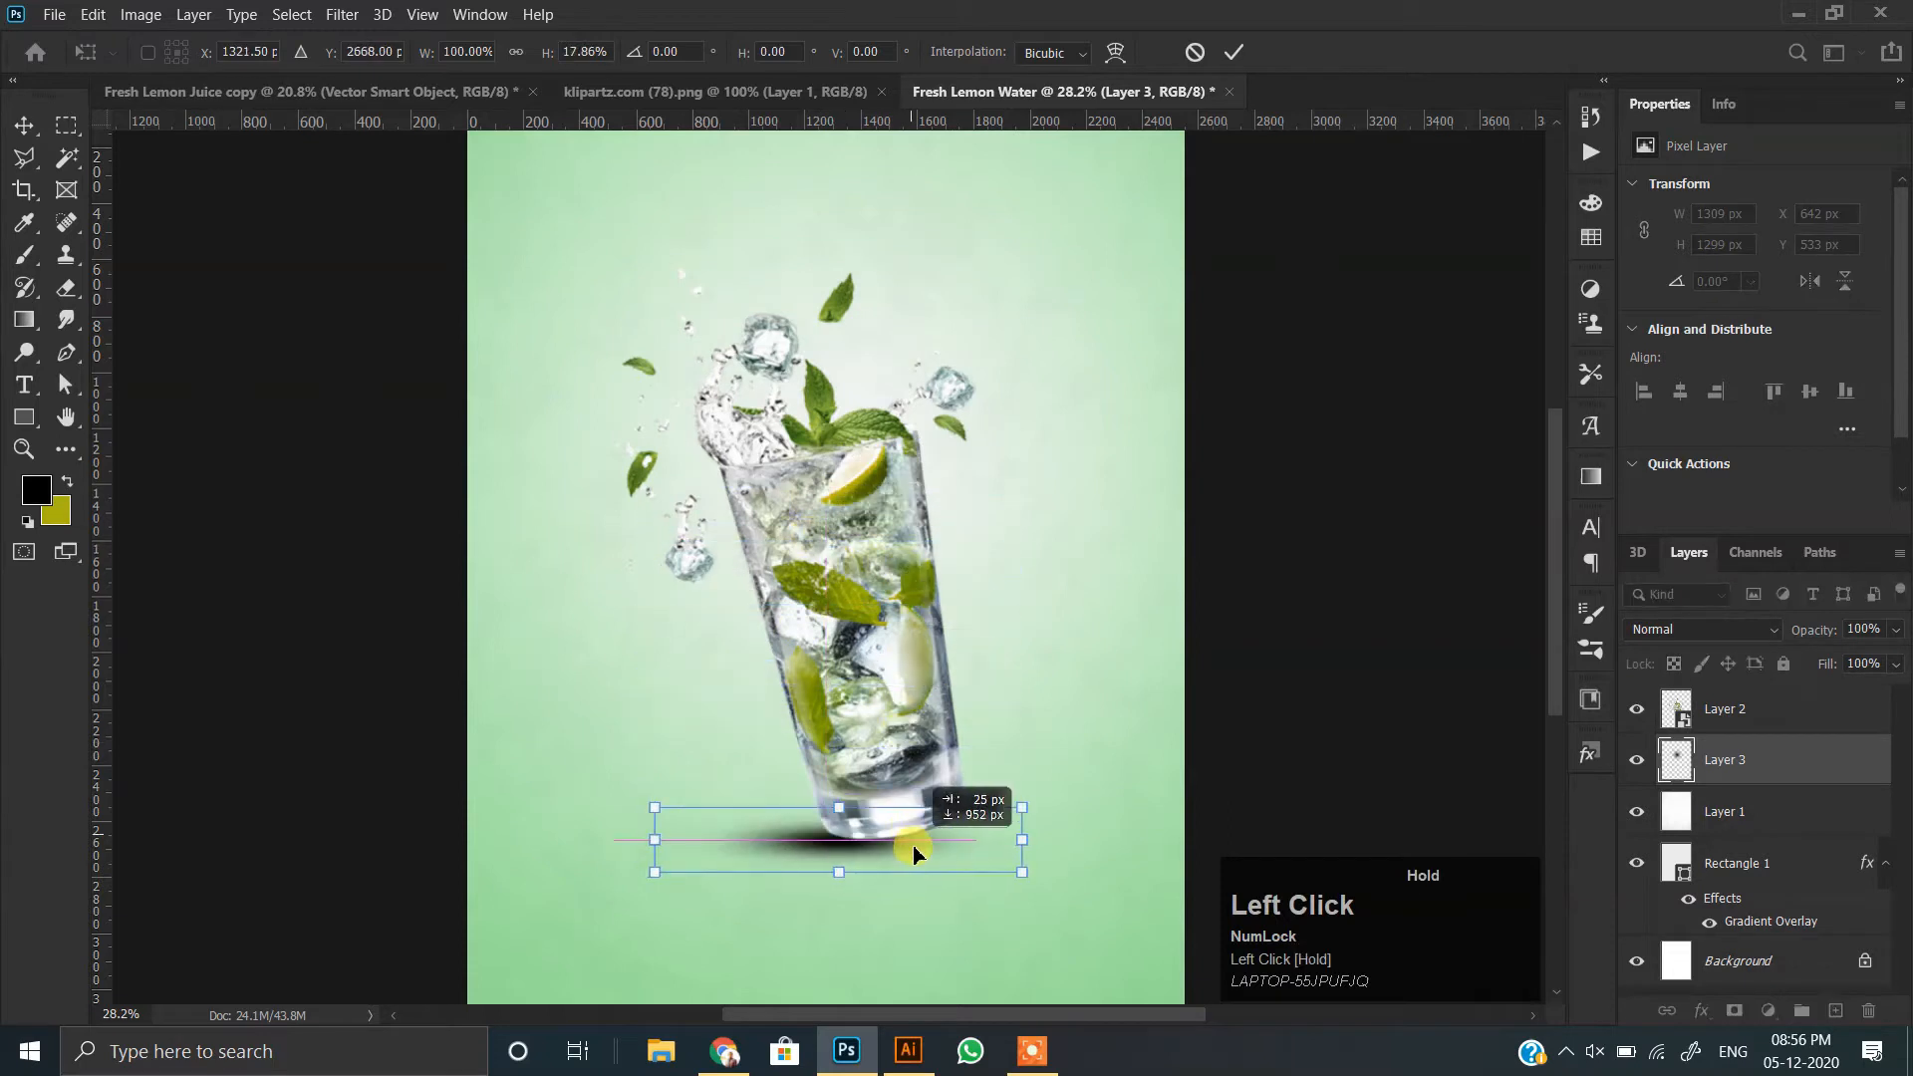
{"action": "mouse_move", "coordinate": [1021, 807]}
{"action": "left_mouse_down"}
{"action": "mouse_move", "coordinate": [1032, 704]}
{"action": "mouse_move", "coordinate": [1052, 790]}
{"action": "left_mouse_up"}
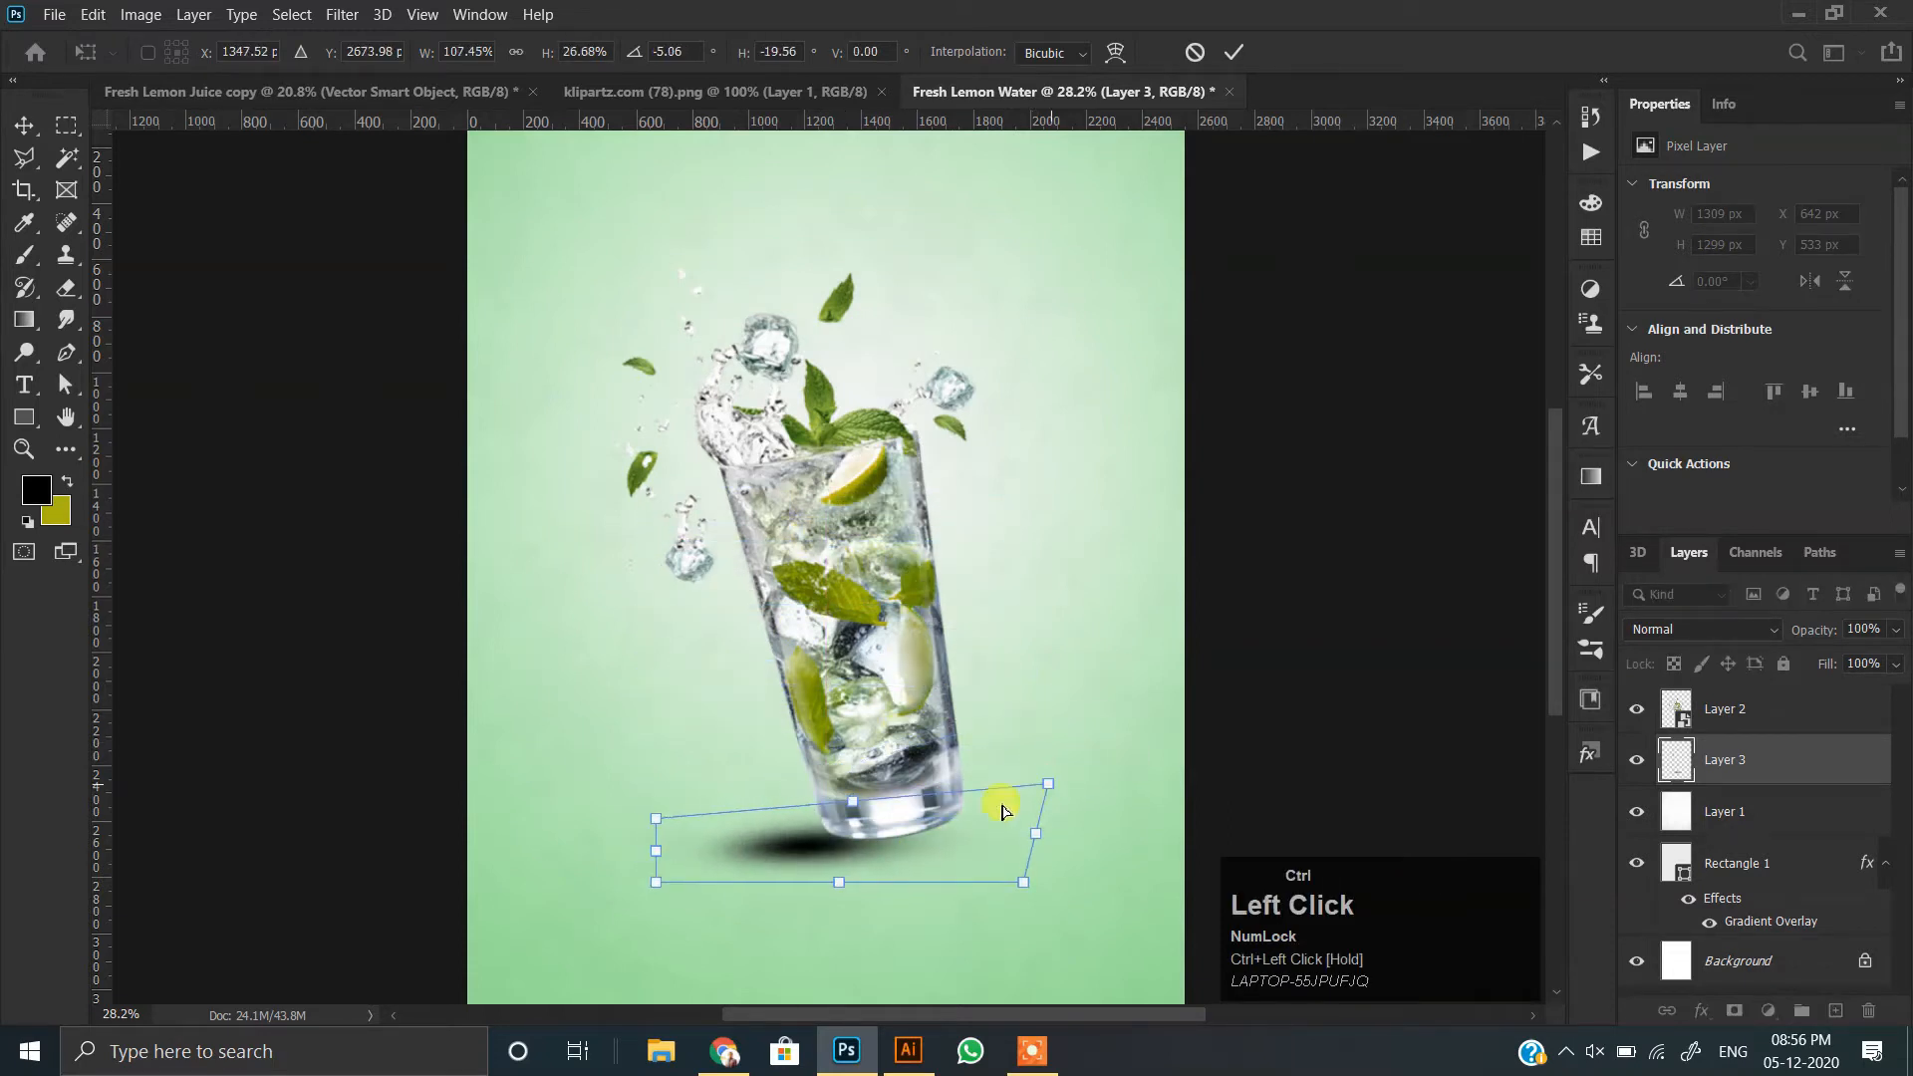
{"action": "left_click_drag", "start_coordinate": [1006, 889], "coordinate": [899, 887]}
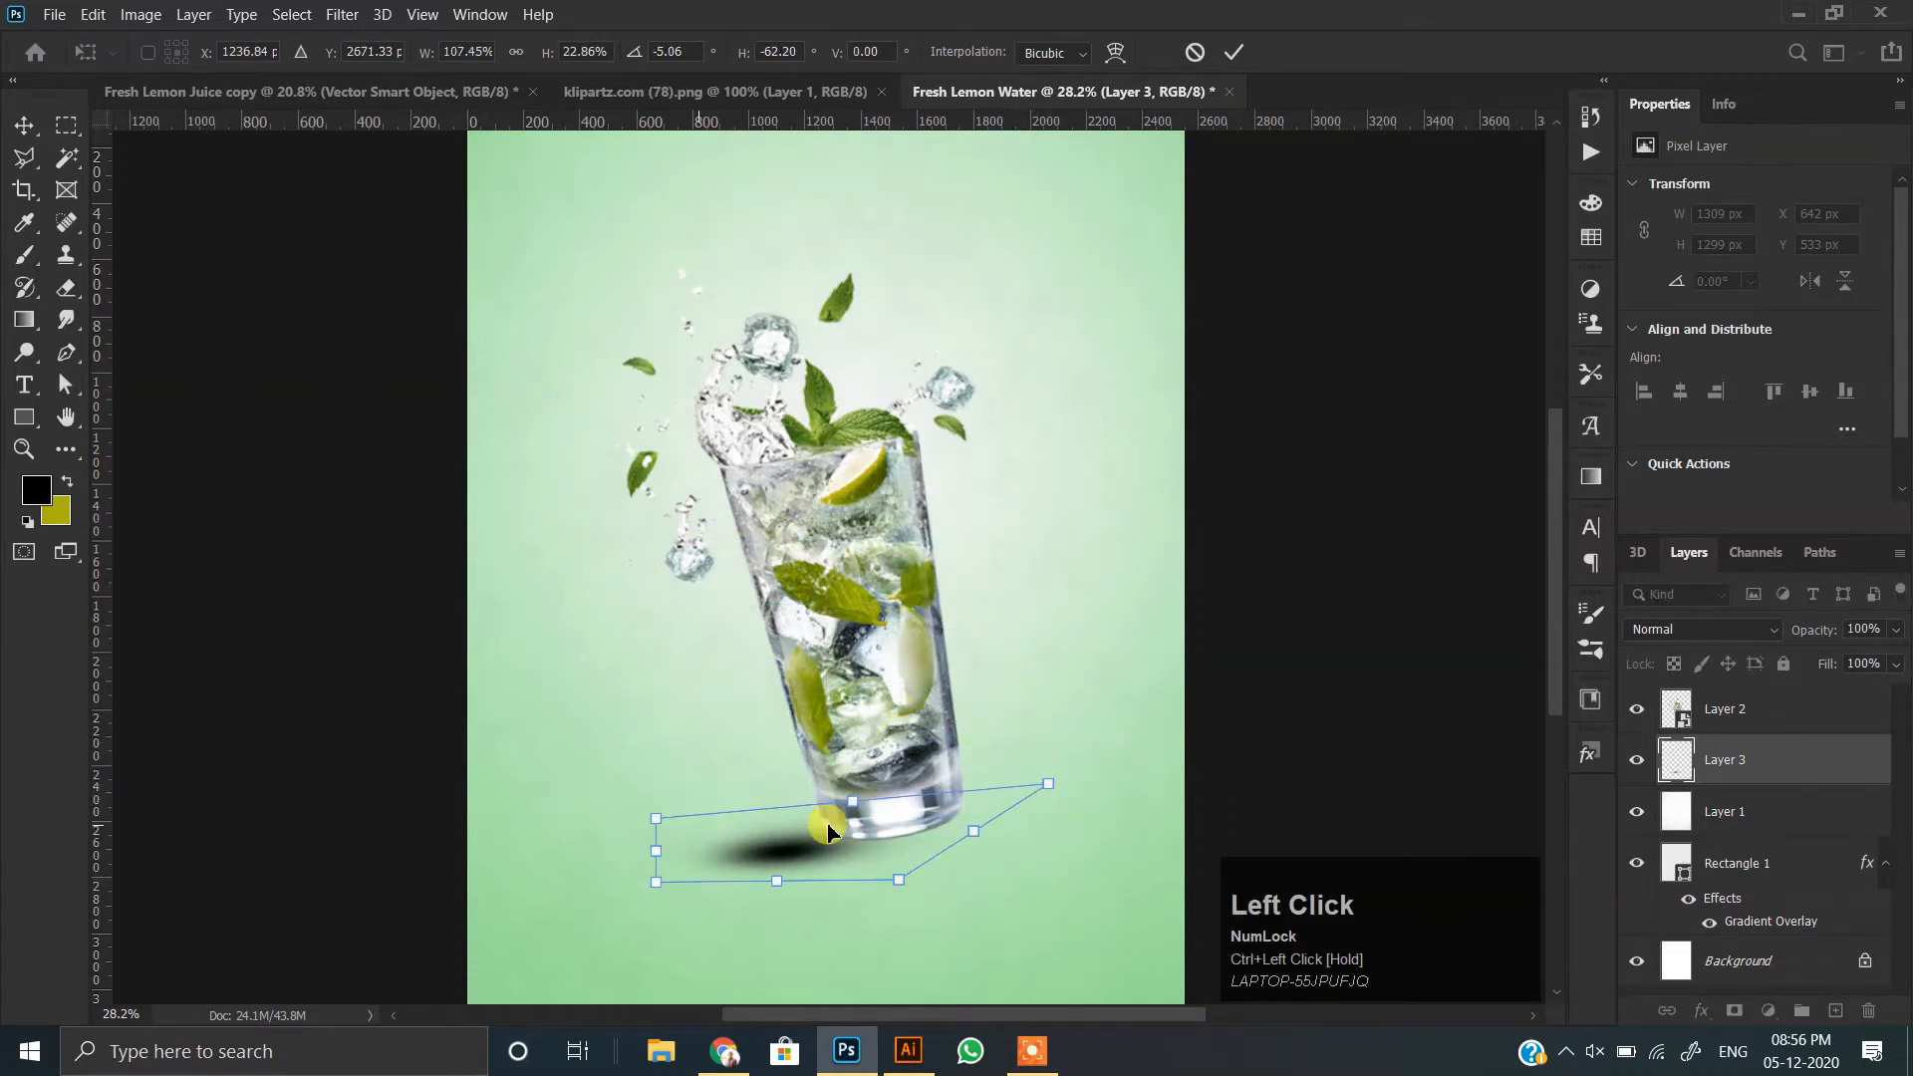
{"action": "left_click_drag", "start_coordinate": [1048, 785], "coordinate": [1187, 784]}
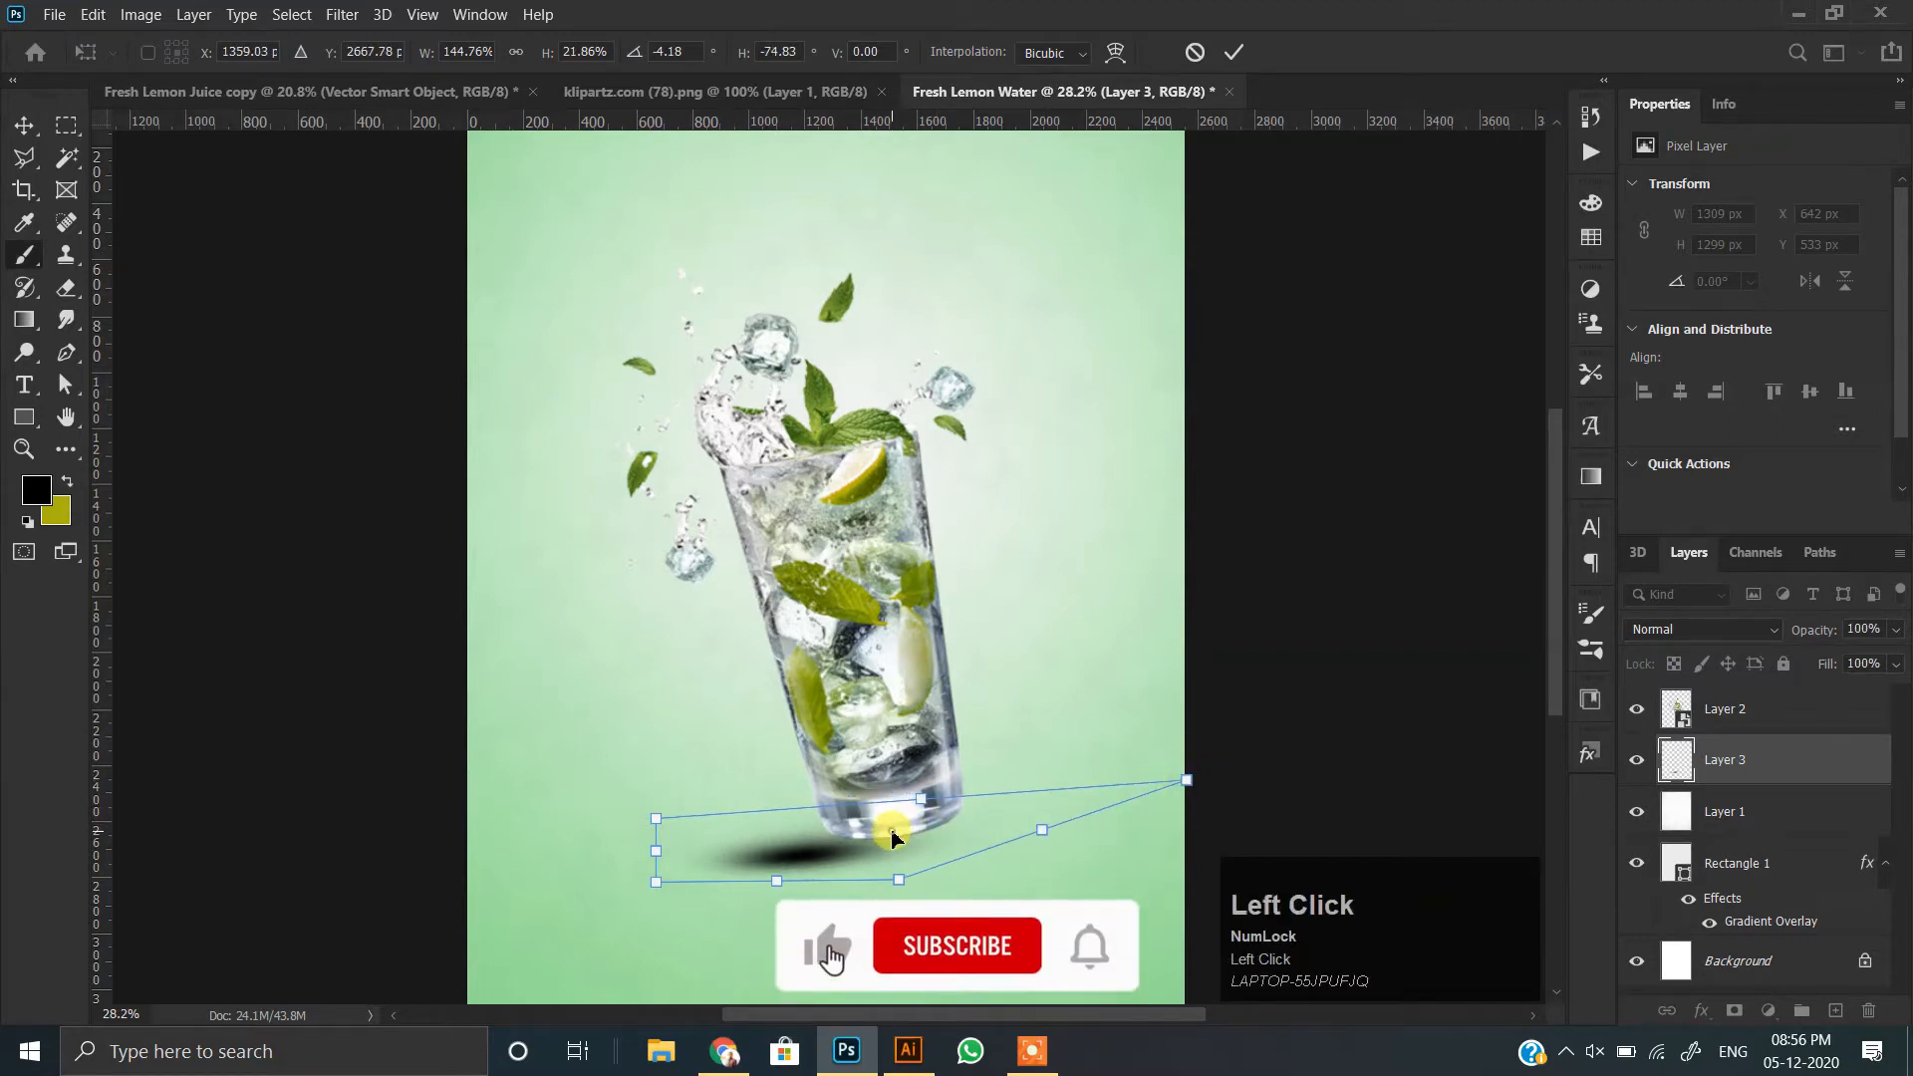
{"action": "key", "text": "Return"}
- Move the shadow under the glass base, widen it to about 119% and skew it slightly
{"action": "left_click_drag", "start_coordinate": [767, 787], "coordinate": [867, 812]}
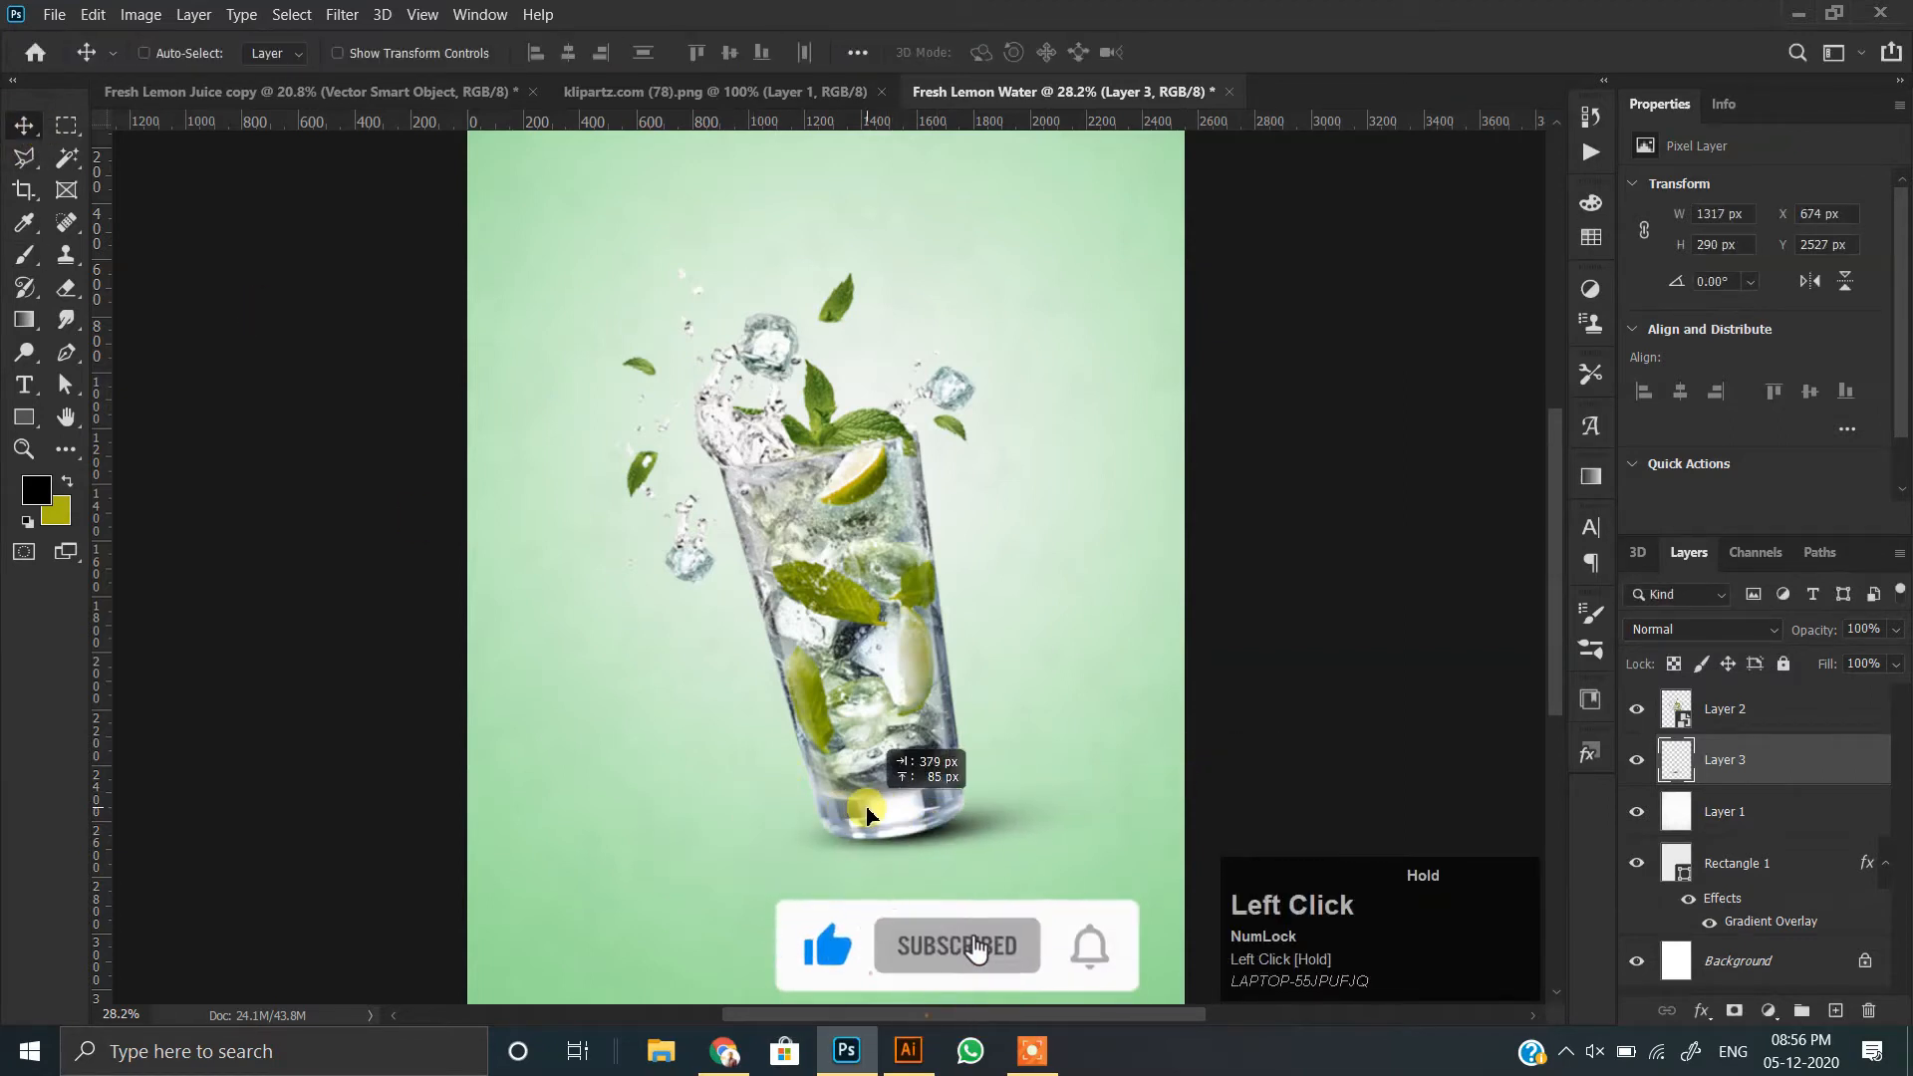
{"action": "scroll", "coordinate": [867, 812], "scroll_direction": "up", "scroll_amount": 2}
{"action": "key", "text": "ctrl+t"}
{"action": "left_click_drag", "start_coordinate": [1188, 803], "coordinate": [1287, 804]}
{"action": "left_click_drag", "start_coordinate": [1014, 805], "coordinate": [976, 807]}
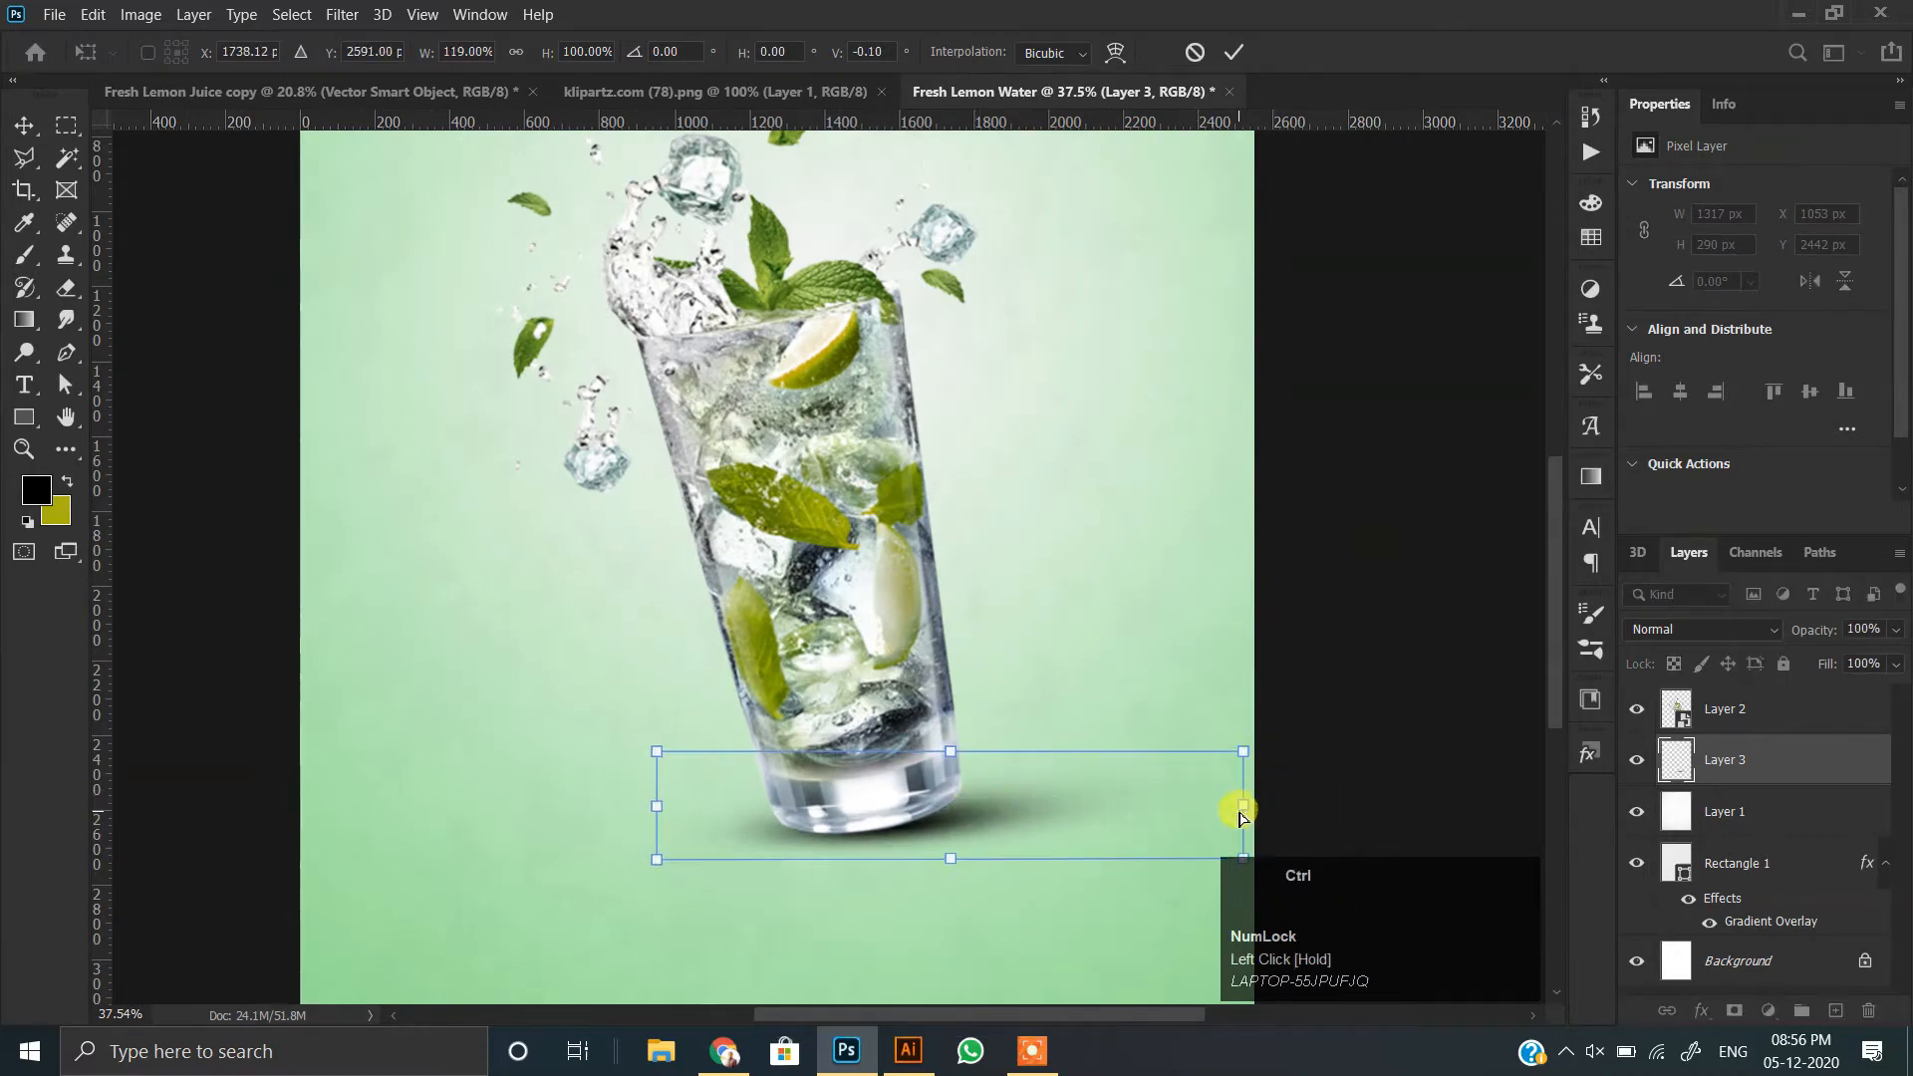
{"action": "mouse_move", "coordinate": [656, 805]}
{"action": "left_mouse_down", "text": "ctrl"}
{"action": "mouse_move", "coordinate": [659, 754]}
{"action": "mouse_move", "coordinate": [655, 782]}
{"action": "left_mouse_up", "text": "ctrl"}
{"action": "left_click_drag", "start_coordinate": [865, 842], "coordinate": [877, 825]}
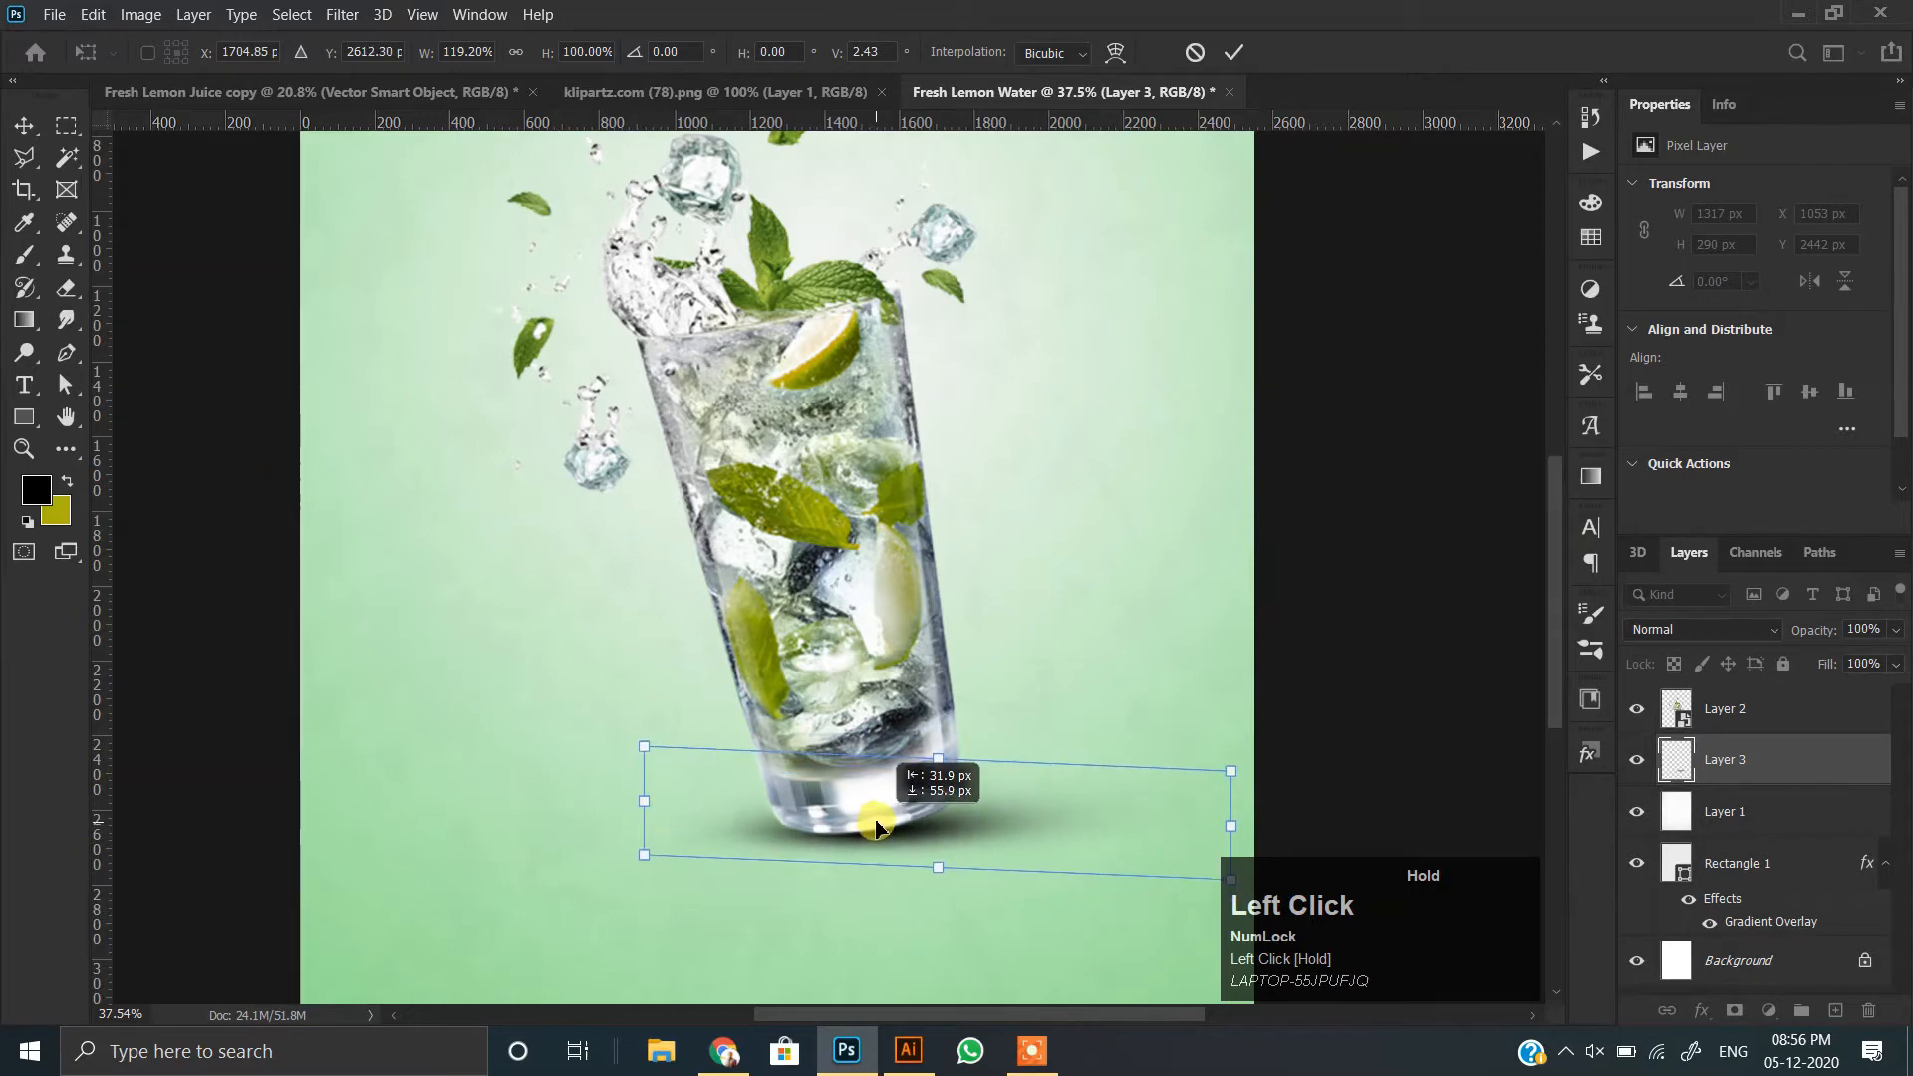
- Tilt and shrink the shadow to about 97% by 85% and fit it against the bottom of the glass
{"action": "left_click_drag", "start_coordinate": [647, 757], "coordinate": [647, 778], "text": "ctrl"}
{"action": "left_click_drag", "start_coordinate": [1017, 809], "coordinate": [1070, 749]}
{"action": "scroll", "coordinate": [1036, 813], "scroll_direction": "down", "scroll_amount": 7}
{"action": "scroll", "coordinate": [922, 764], "scroll_direction": "up", "scroll_amount": 3}
{"action": "left_click_drag", "start_coordinate": [905, 766], "coordinate": [933, 765]}
{"action": "left_click_drag", "start_coordinate": [1123, 755], "coordinate": [1123, 770]}
{"action": "scroll", "coordinate": [904, 773], "scroll_direction": "up", "scroll_amount": 3}
{"action": "mouse_move", "coordinate": [903, 738]}
{"action": "left_mouse_down"}
{"action": "mouse_move", "coordinate": [902, 768]}
{"action": "mouse_move", "coordinate": [904, 750]}
{"action": "left_mouse_up"}
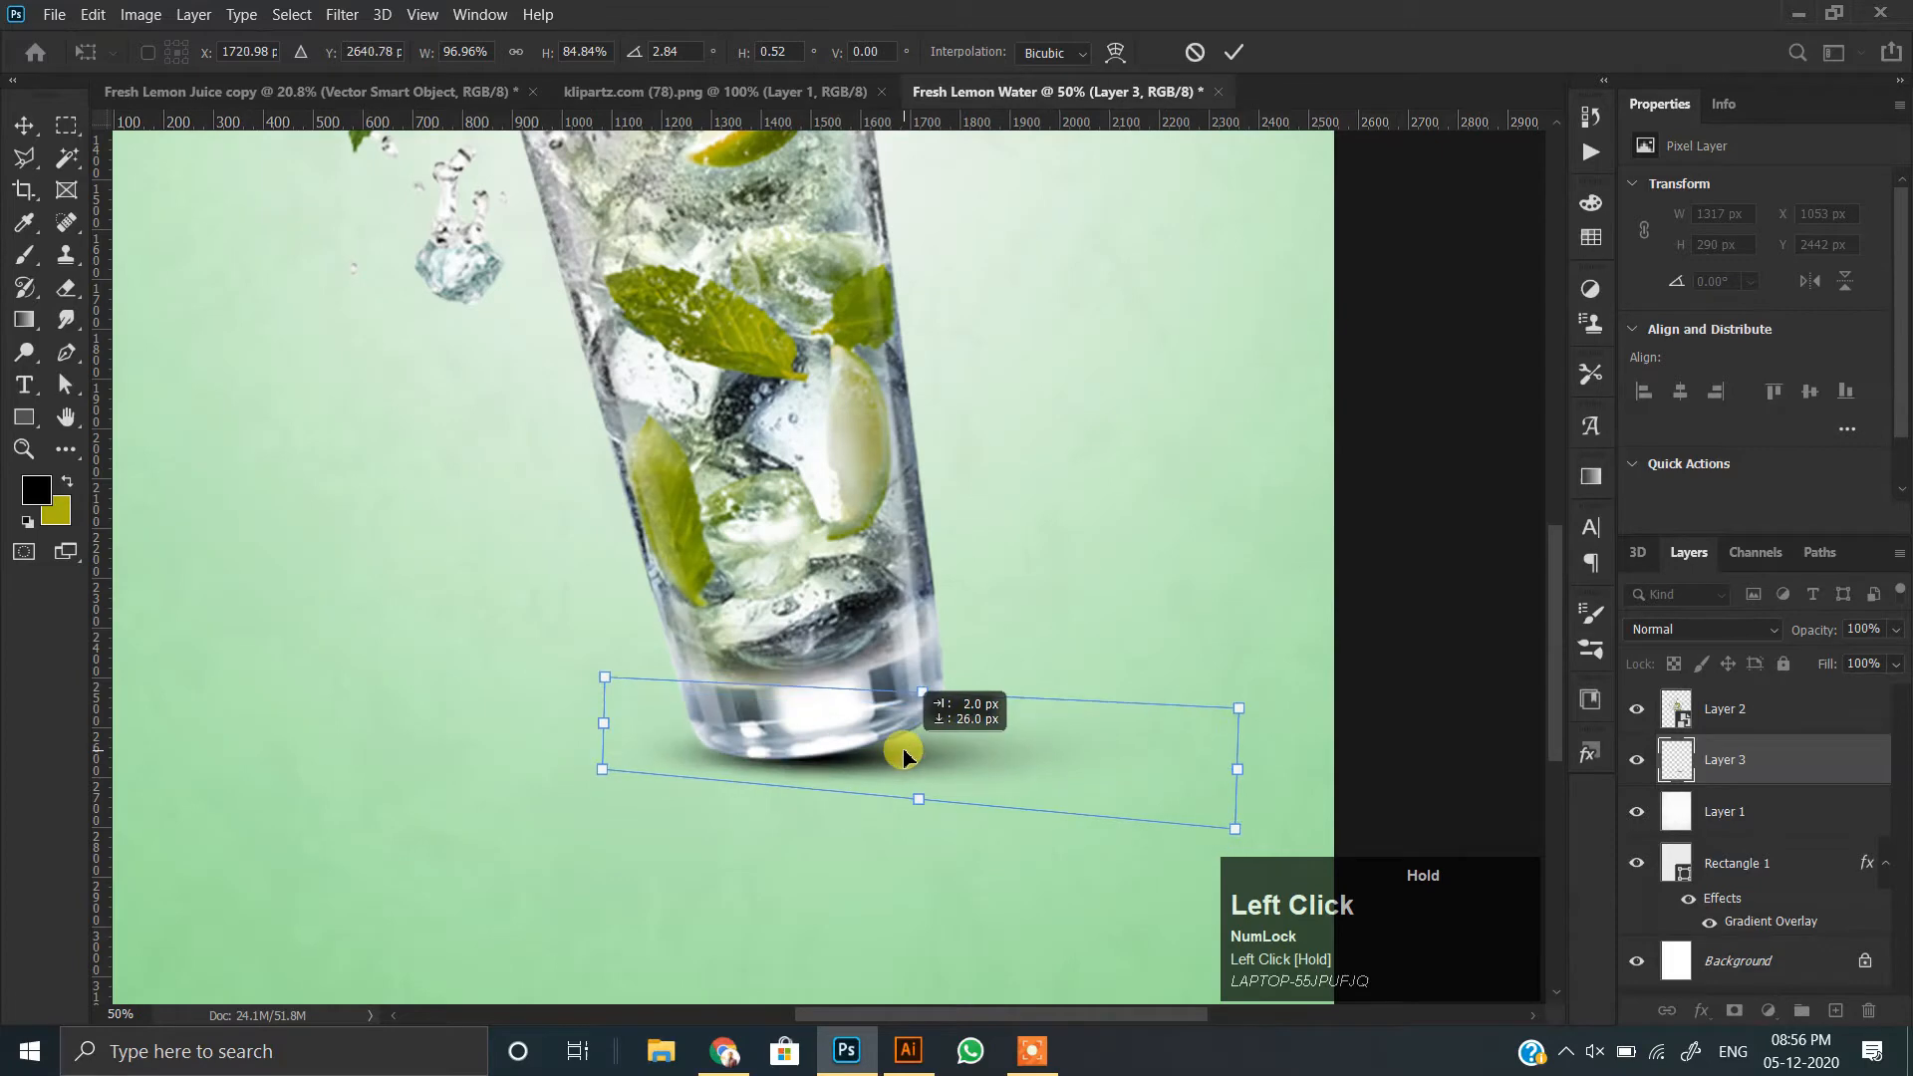
{"action": "double_click", "coordinate": [805, 767]}
- Nudge the shadow slightly down and set its layer opacity to 80%
{"action": "scroll", "coordinate": [803, 773], "scroll_direction": "down", "scroll_amount": 2}
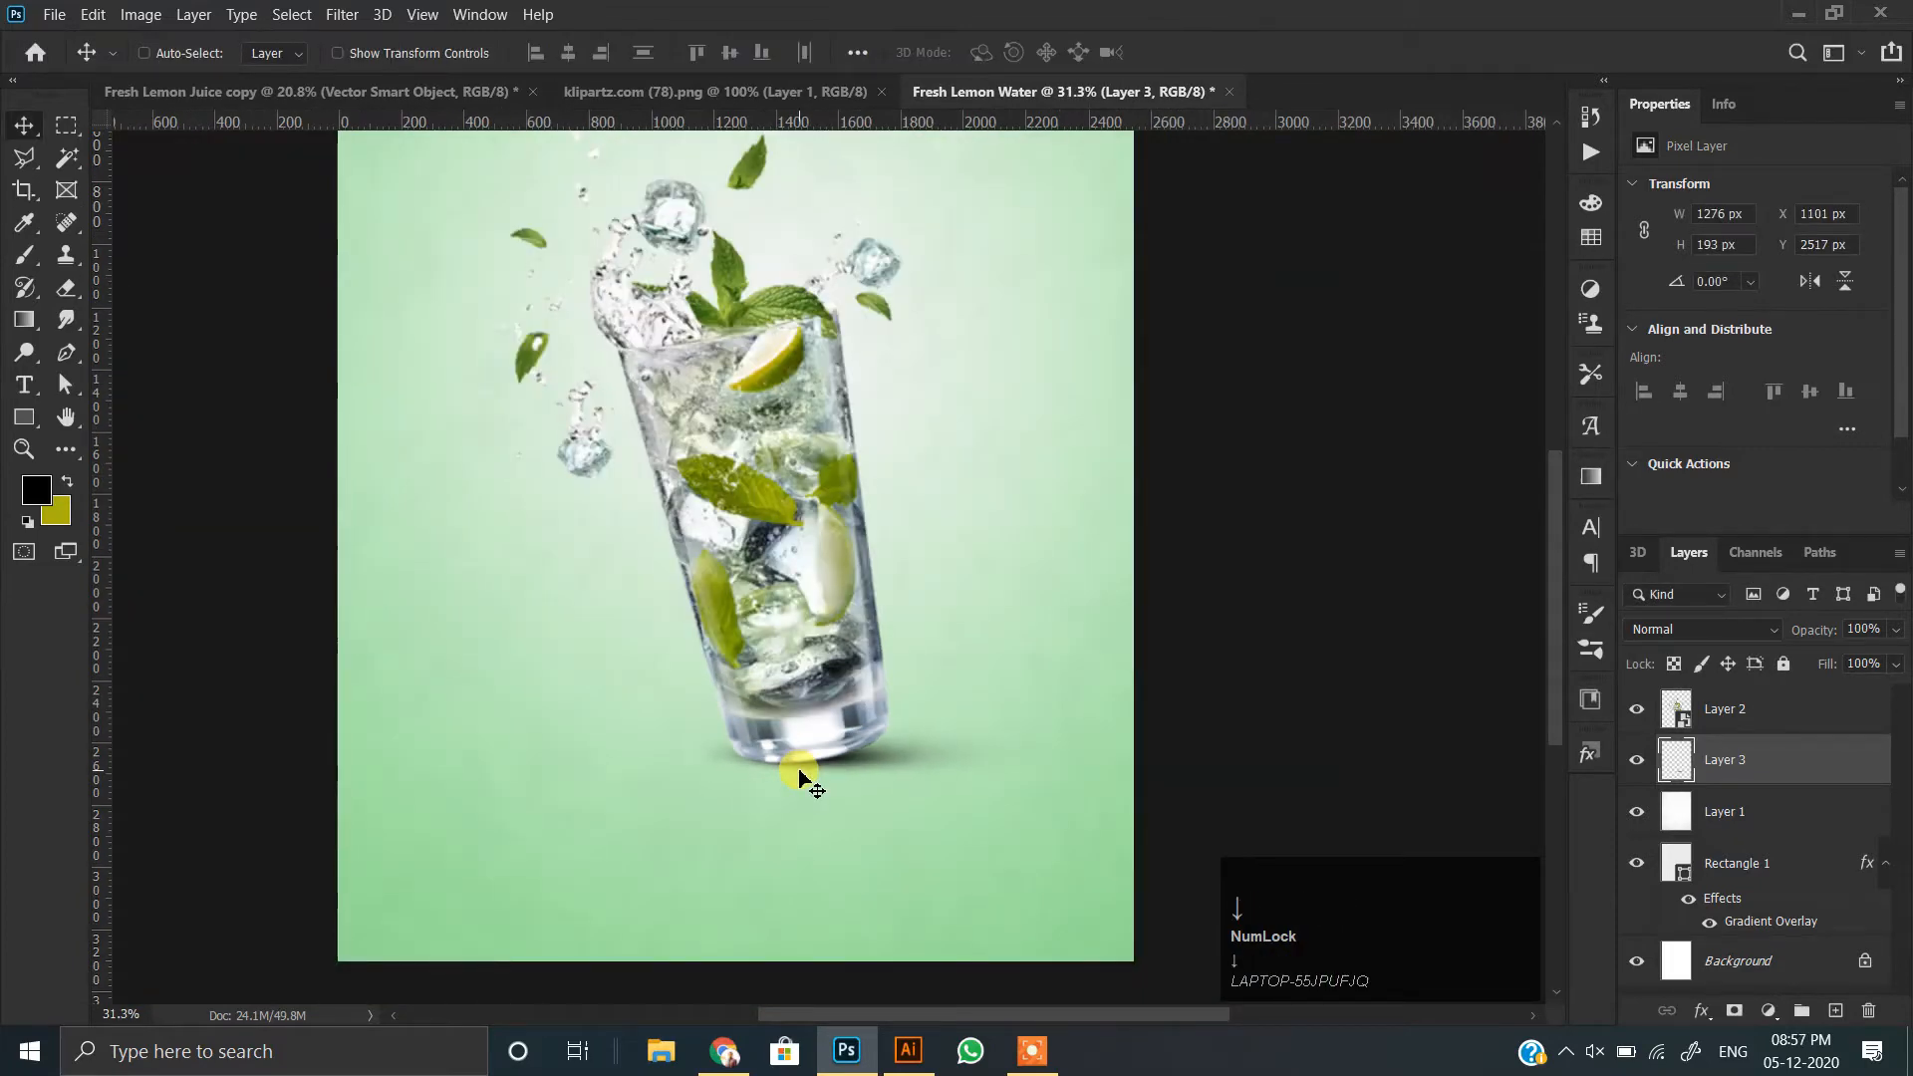
{"action": "scroll", "coordinate": [631, 747], "scroll_direction": "down", "scroll_amount": 3}
{"action": "scroll", "coordinate": [638, 753], "scroll_direction": "up", "scroll_amount": 2}
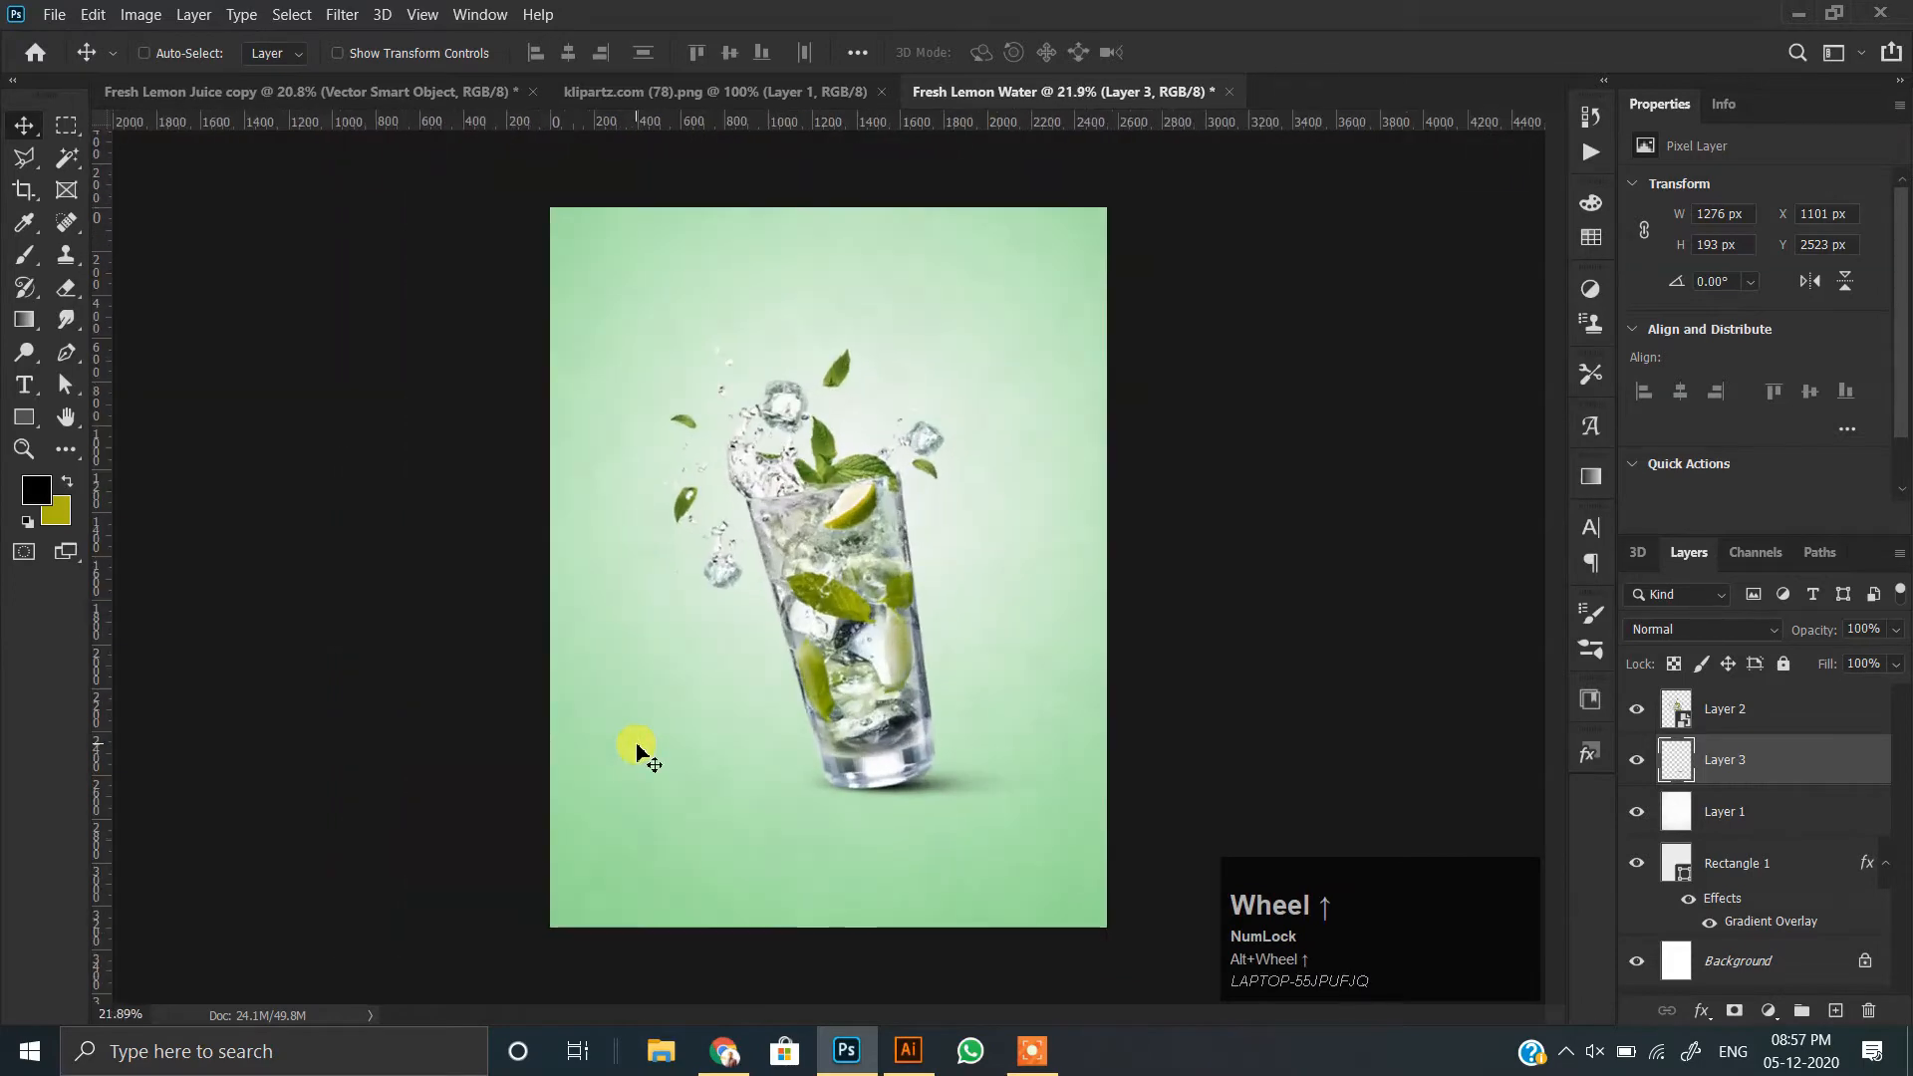
{"action": "scroll", "coordinate": [927, 758], "scroll_direction": "up", "scroll_amount": 2}
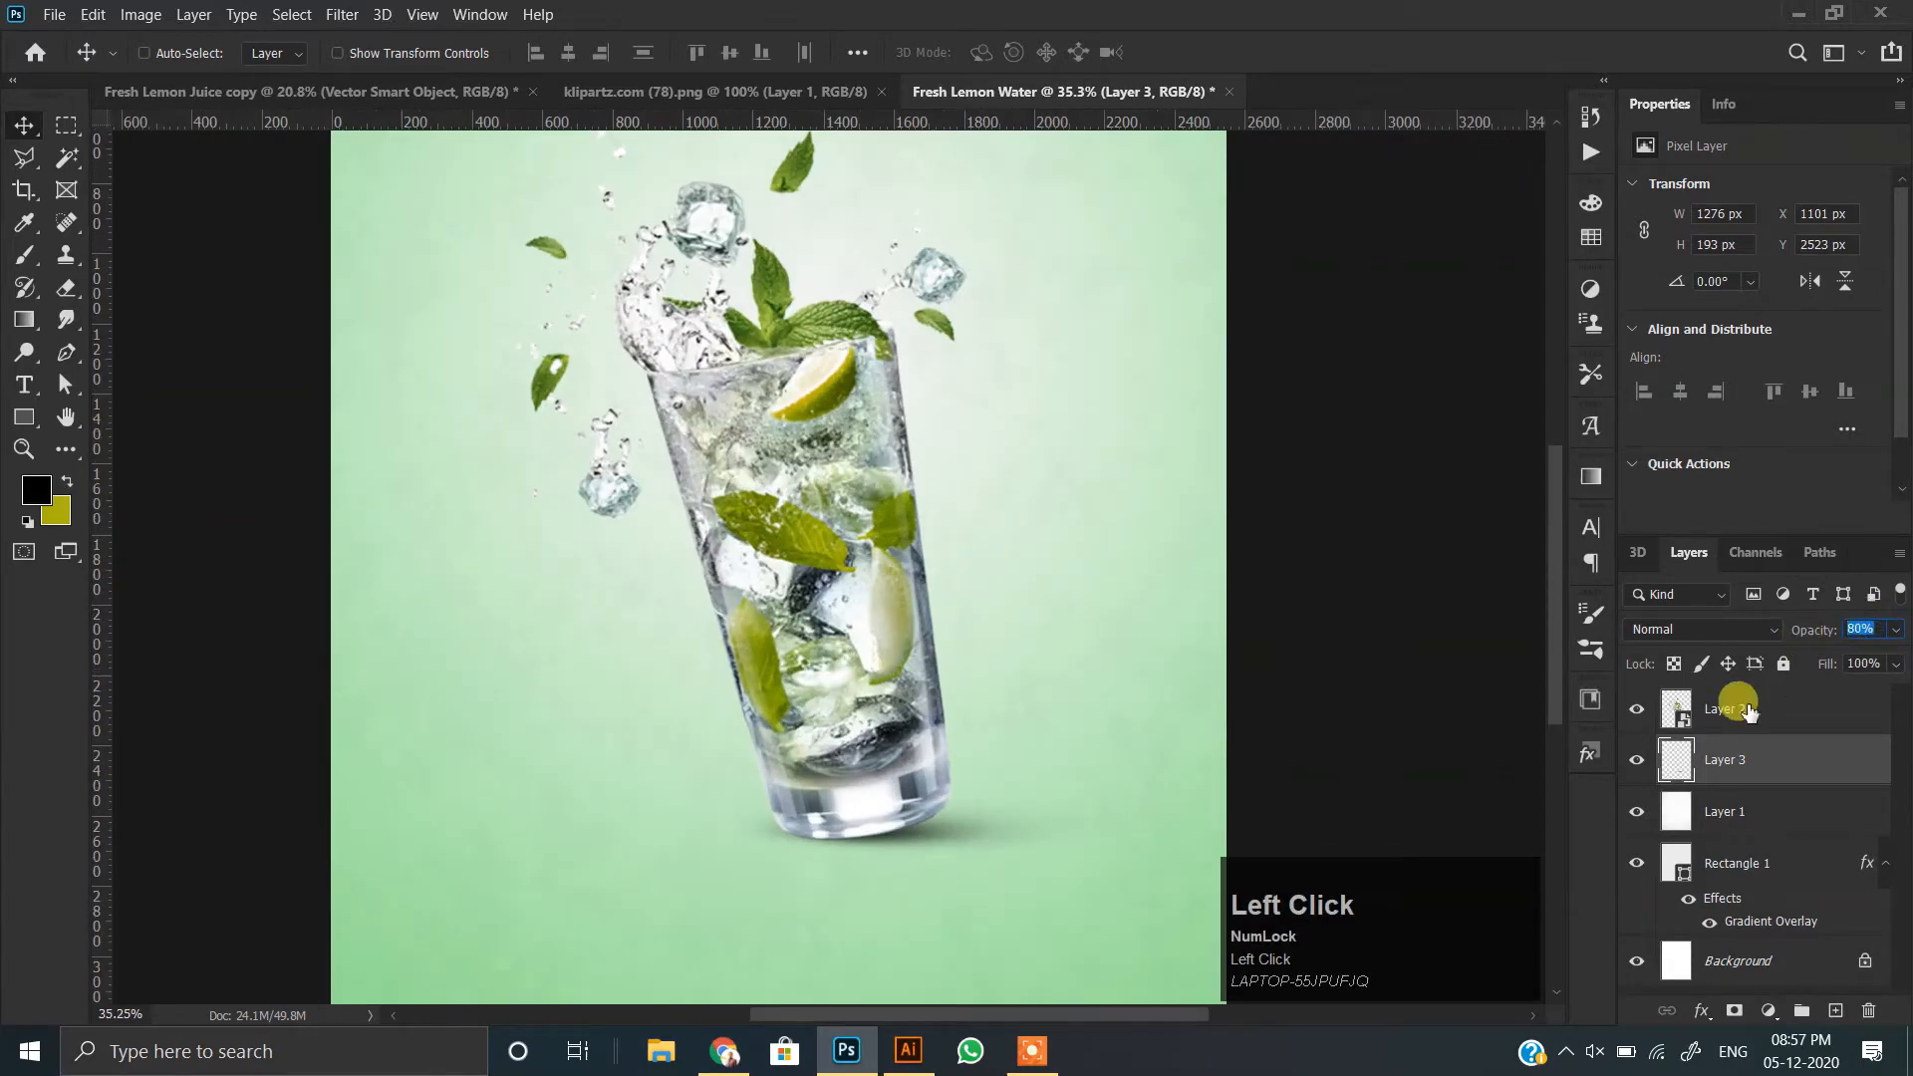
{"action": "scroll", "coordinate": [996, 745], "scroll_direction": "up", "scroll_amount": 2}
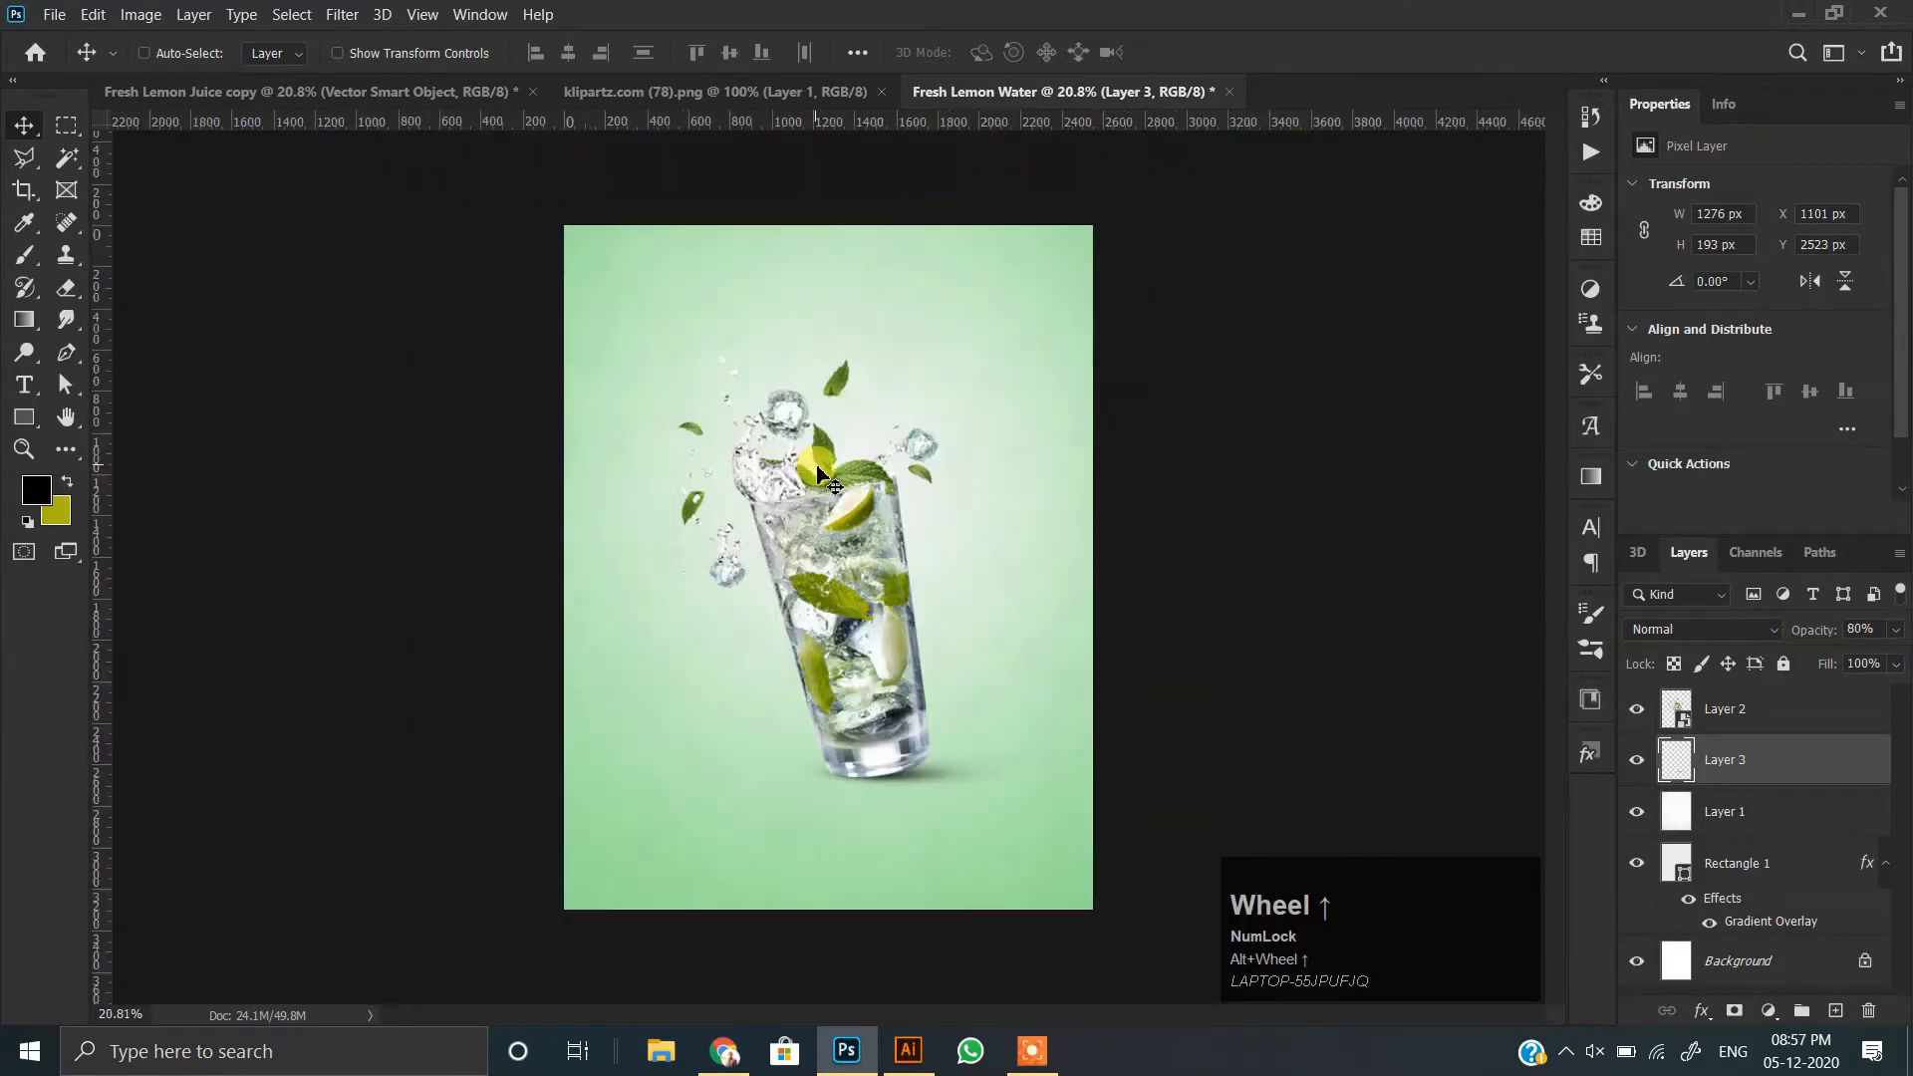
{"action": "scroll", "coordinate": [817, 474], "scroll_direction": "down", "scroll_amount": 1}
- Close the klipartz.com (78).png document and copy the Juice logo from Fresh Lemon Juice copy to the upper-left area of the poster
{"action": "left_click", "coordinate": [714, 90]}
{"action": "left_click", "coordinate": [880, 91]}
{"action": "scroll", "coordinate": [863, 95], "scroll_direction": "up", "scroll_amount": 1}
{"action": "scroll", "coordinate": [842, 99], "scroll_direction": "down", "scroll_amount": 2}
{"action": "left_click", "coordinate": [304, 91]}
{"action": "left_click_drag", "start_coordinate": [833, 324], "coordinate": [700, 249]}
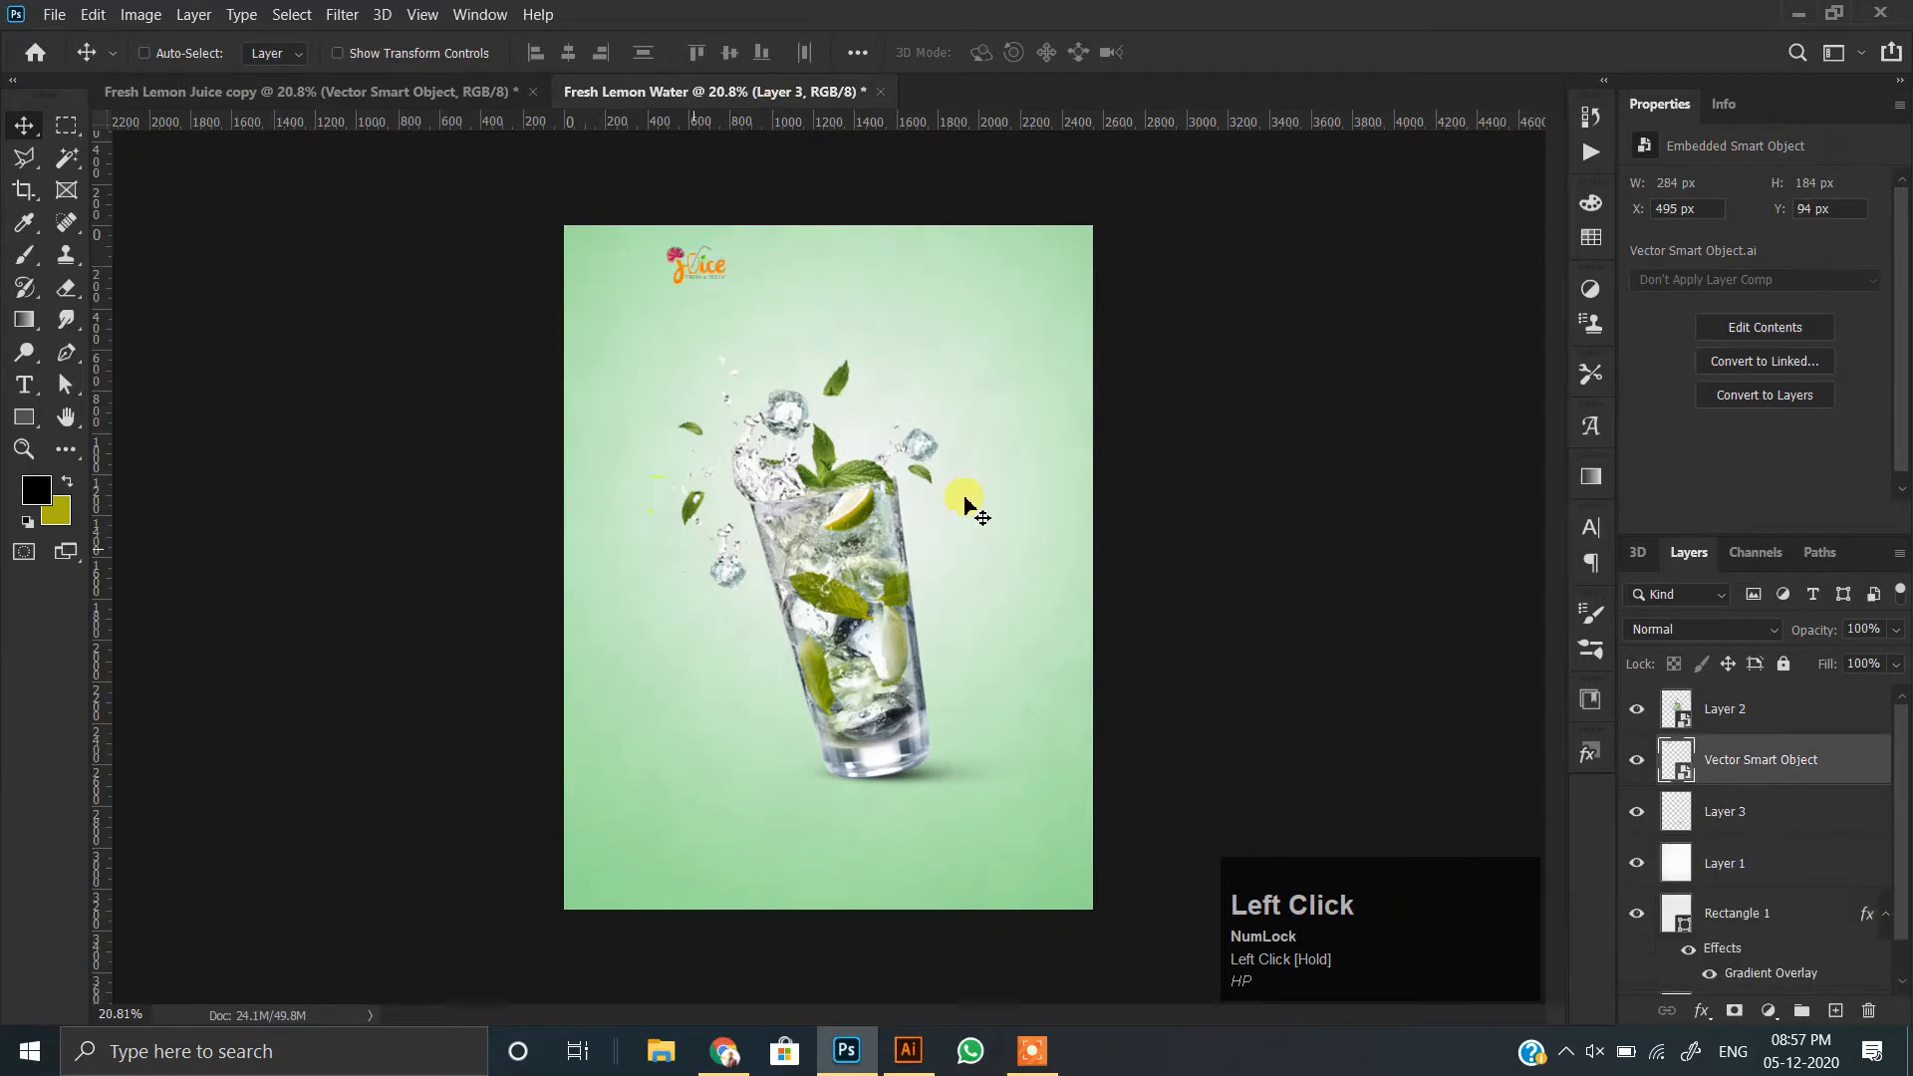
- Bring the Juice logo layer above Layer 2 and move the logo closer to the poster's upper-left corner
{"action": "left_click_drag", "start_coordinate": [1795, 752], "coordinate": [1789, 690]}
{"action": "scroll", "coordinate": [697, 287], "scroll_direction": "up", "scroll_amount": 8}
{"action": "scroll", "coordinate": [787, 289], "scroll_direction": "up", "scroll_amount": 5}
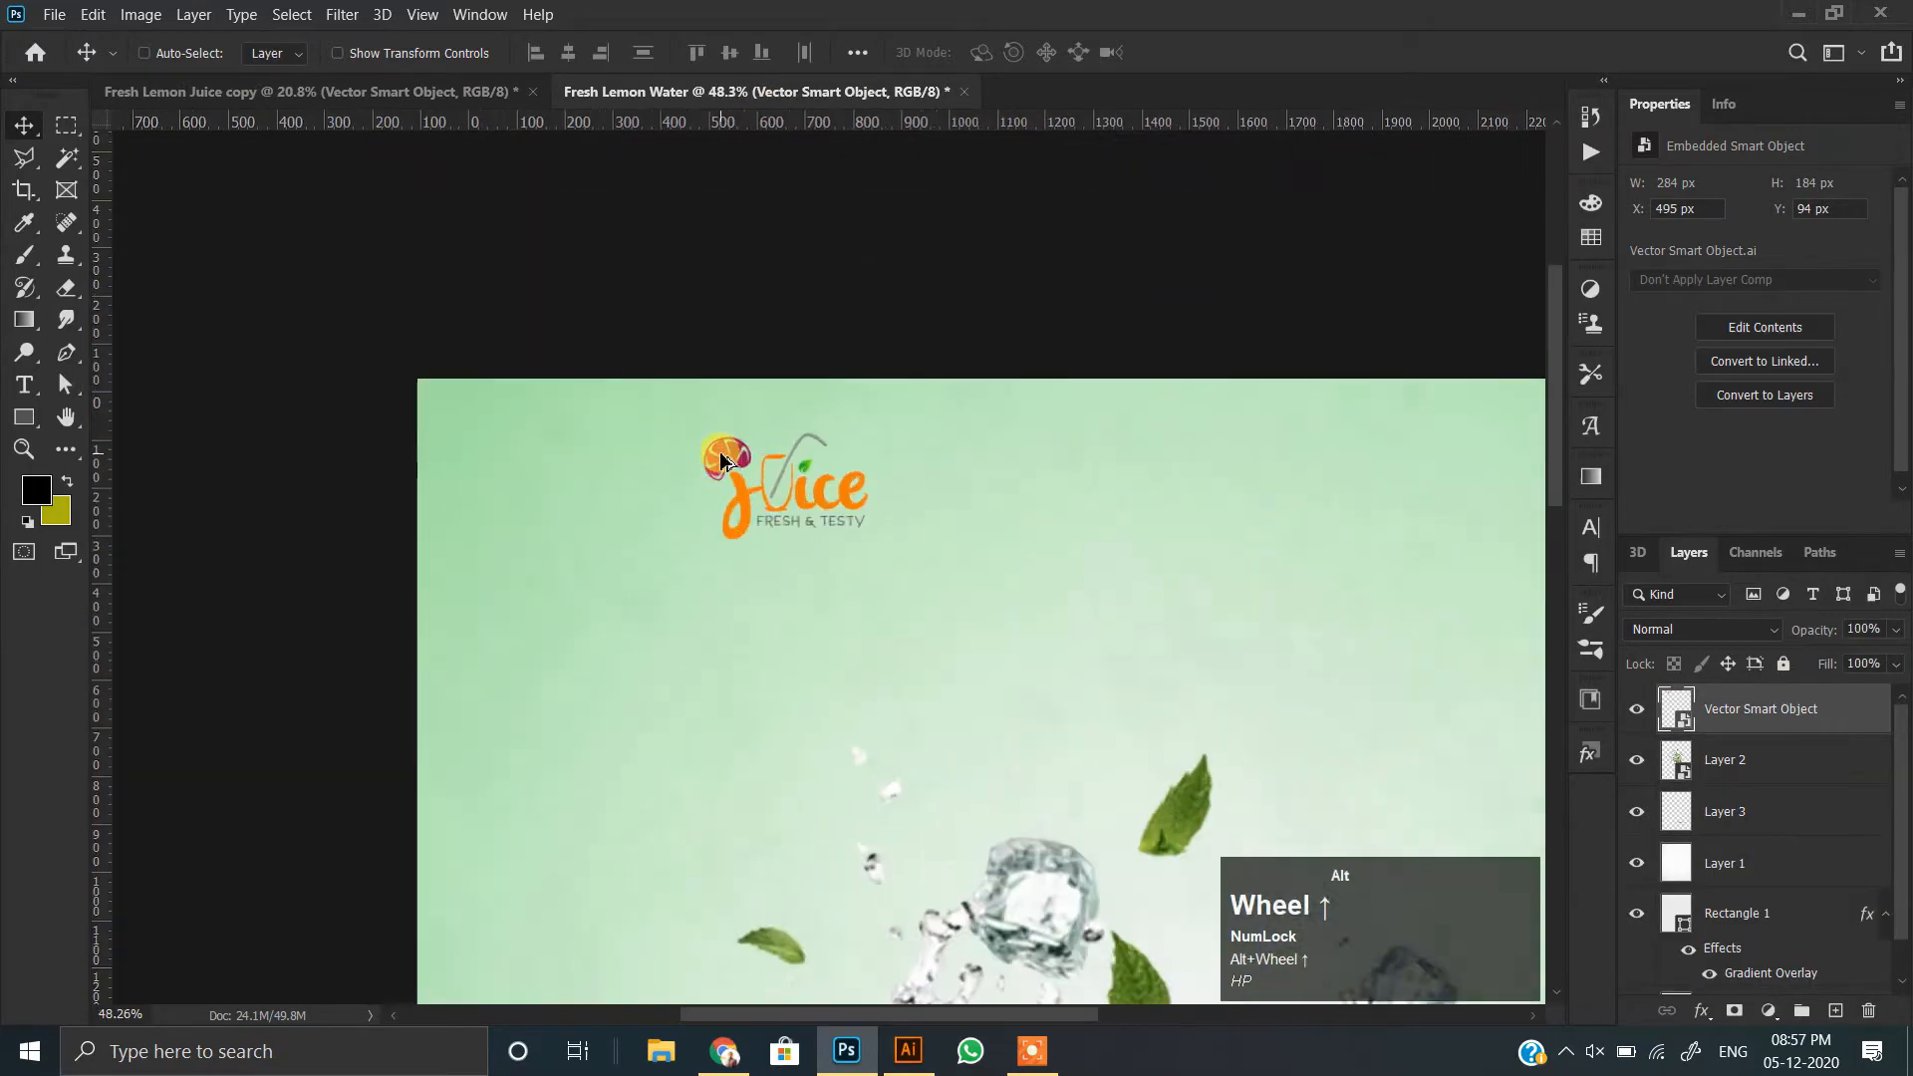
{"action": "left_click_drag", "start_coordinate": [551, 427], "coordinate": [449, 433]}
{"action": "scroll", "coordinate": [625, 446], "scroll_direction": "down", "scroll_amount": 5}
- Draw a rectangle of about 345 × 489 px over the poster's top edge, place it behind the Juice logo and fill it light grey
{"action": "left_click", "coordinate": [24, 417]}
{"action": "mouse_move", "coordinate": [488, 360]}
{"action": "left_mouse_down"}
{"action": "mouse_move", "coordinate": [627, 640]}
{"action": "mouse_move", "coordinate": [661, 564]}
{"action": "left_mouse_up"}
{"action": "left_click_drag", "start_coordinate": [1784, 709], "coordinate": [1801, 785]}
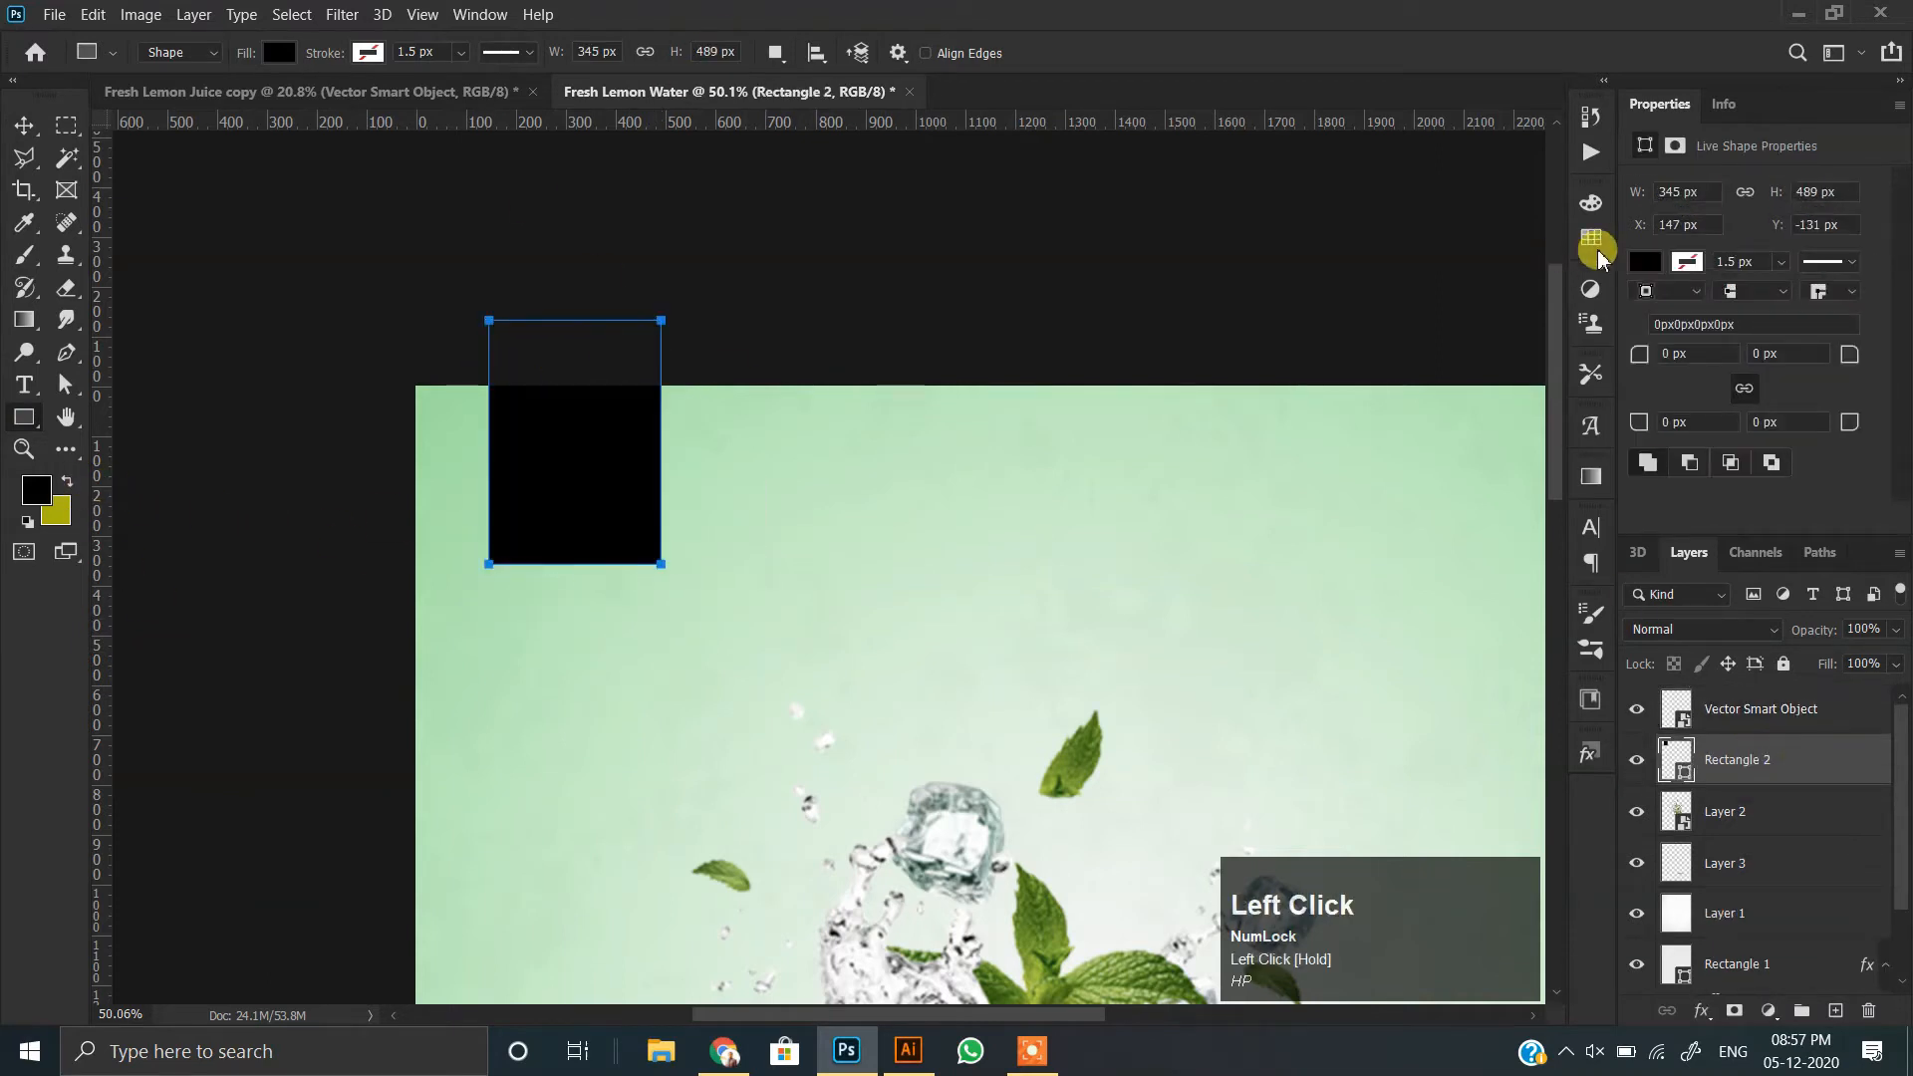
{"action": "left_click", "coordinate": [1644, 262]}
{"action": "left_click", "coordinate": [1577, 386]}
{"action": "left_click", "coordinate": [685, 6]}
{"action": "left_click", "coordinate": [12, 127]}
{"action": "scroll", "coordinate": [583, 538], "scroll_direction": "up", "scroll_amount": 1}
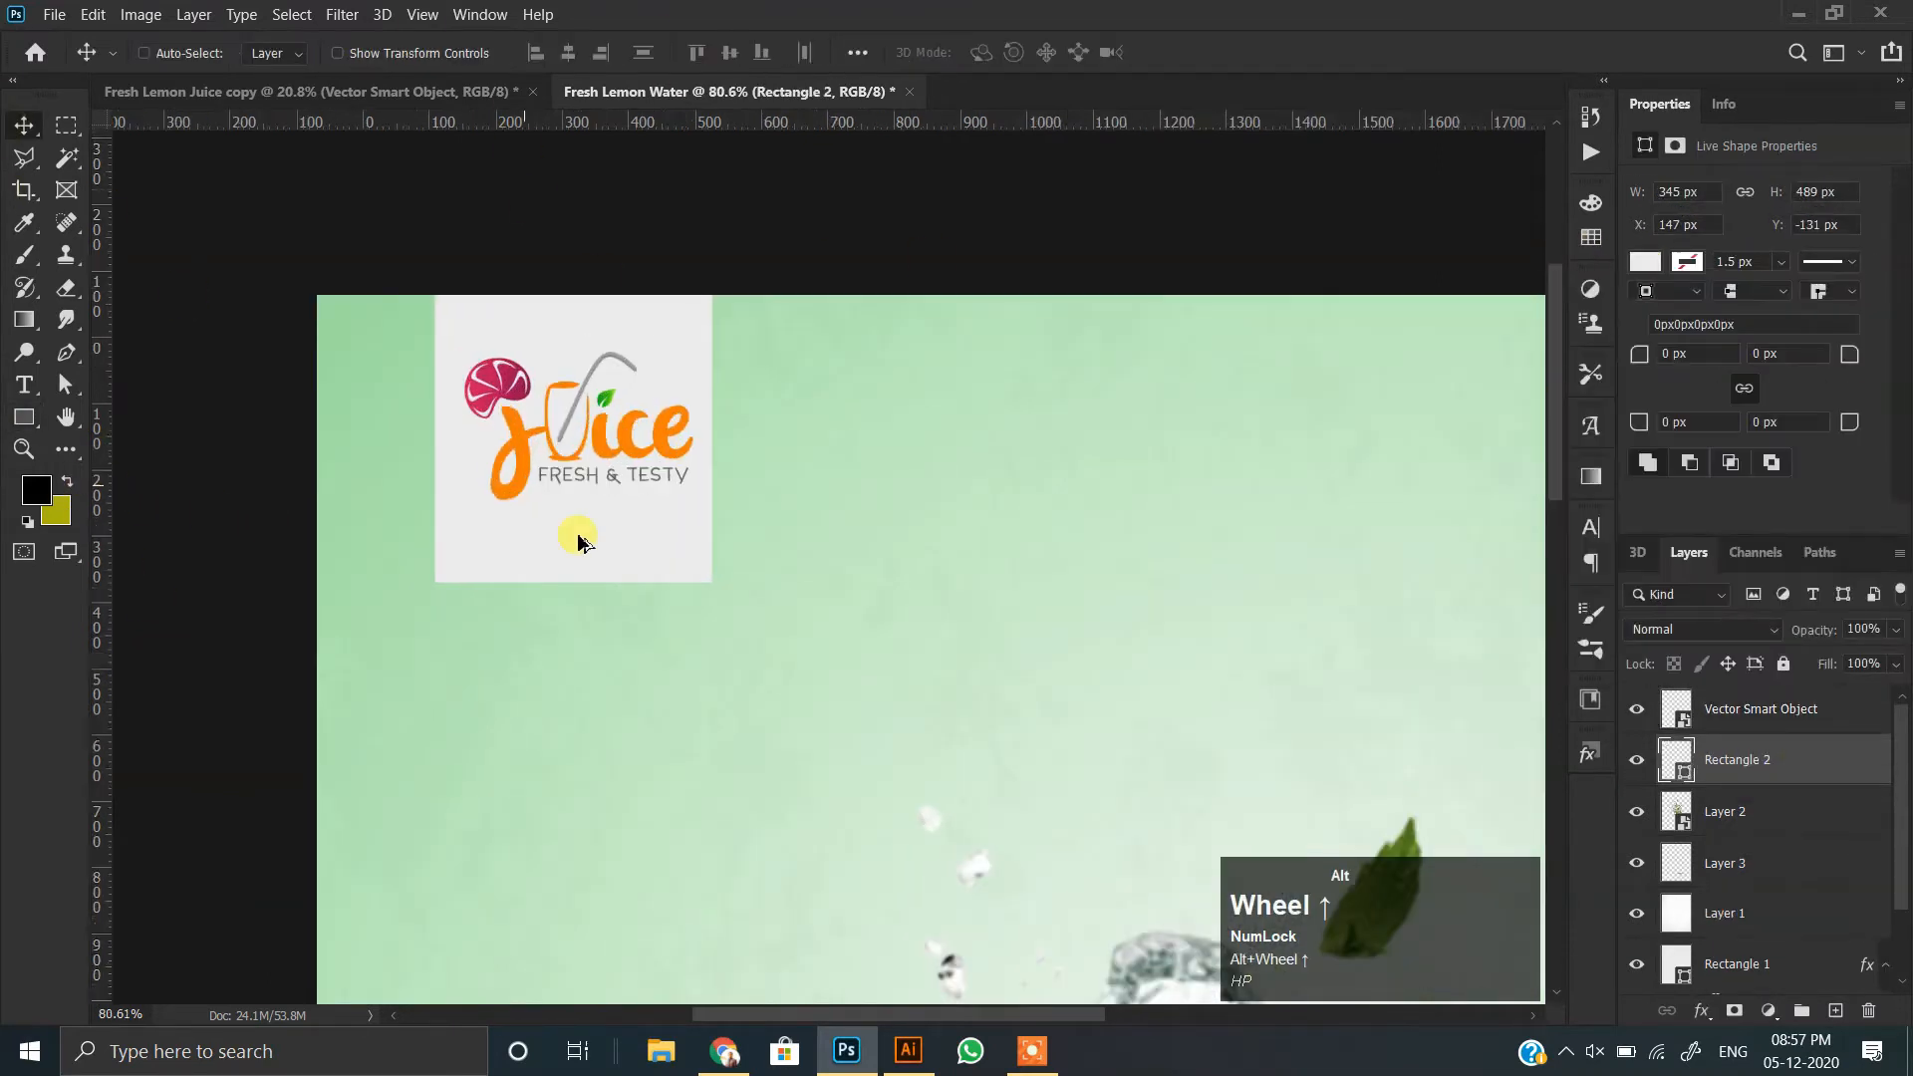
- Warp the grey rectangle's bottom-left corner downward so its bottom edge curves, and shift the shape slightly up
{"action": "key", "text": "ctrl+t"}
{"action": "left_click", "coordinate": [1116, 53]}
{"action": "left_click_drag", "start_coordinate": [462, 576], "coordinate": [469, 613]}
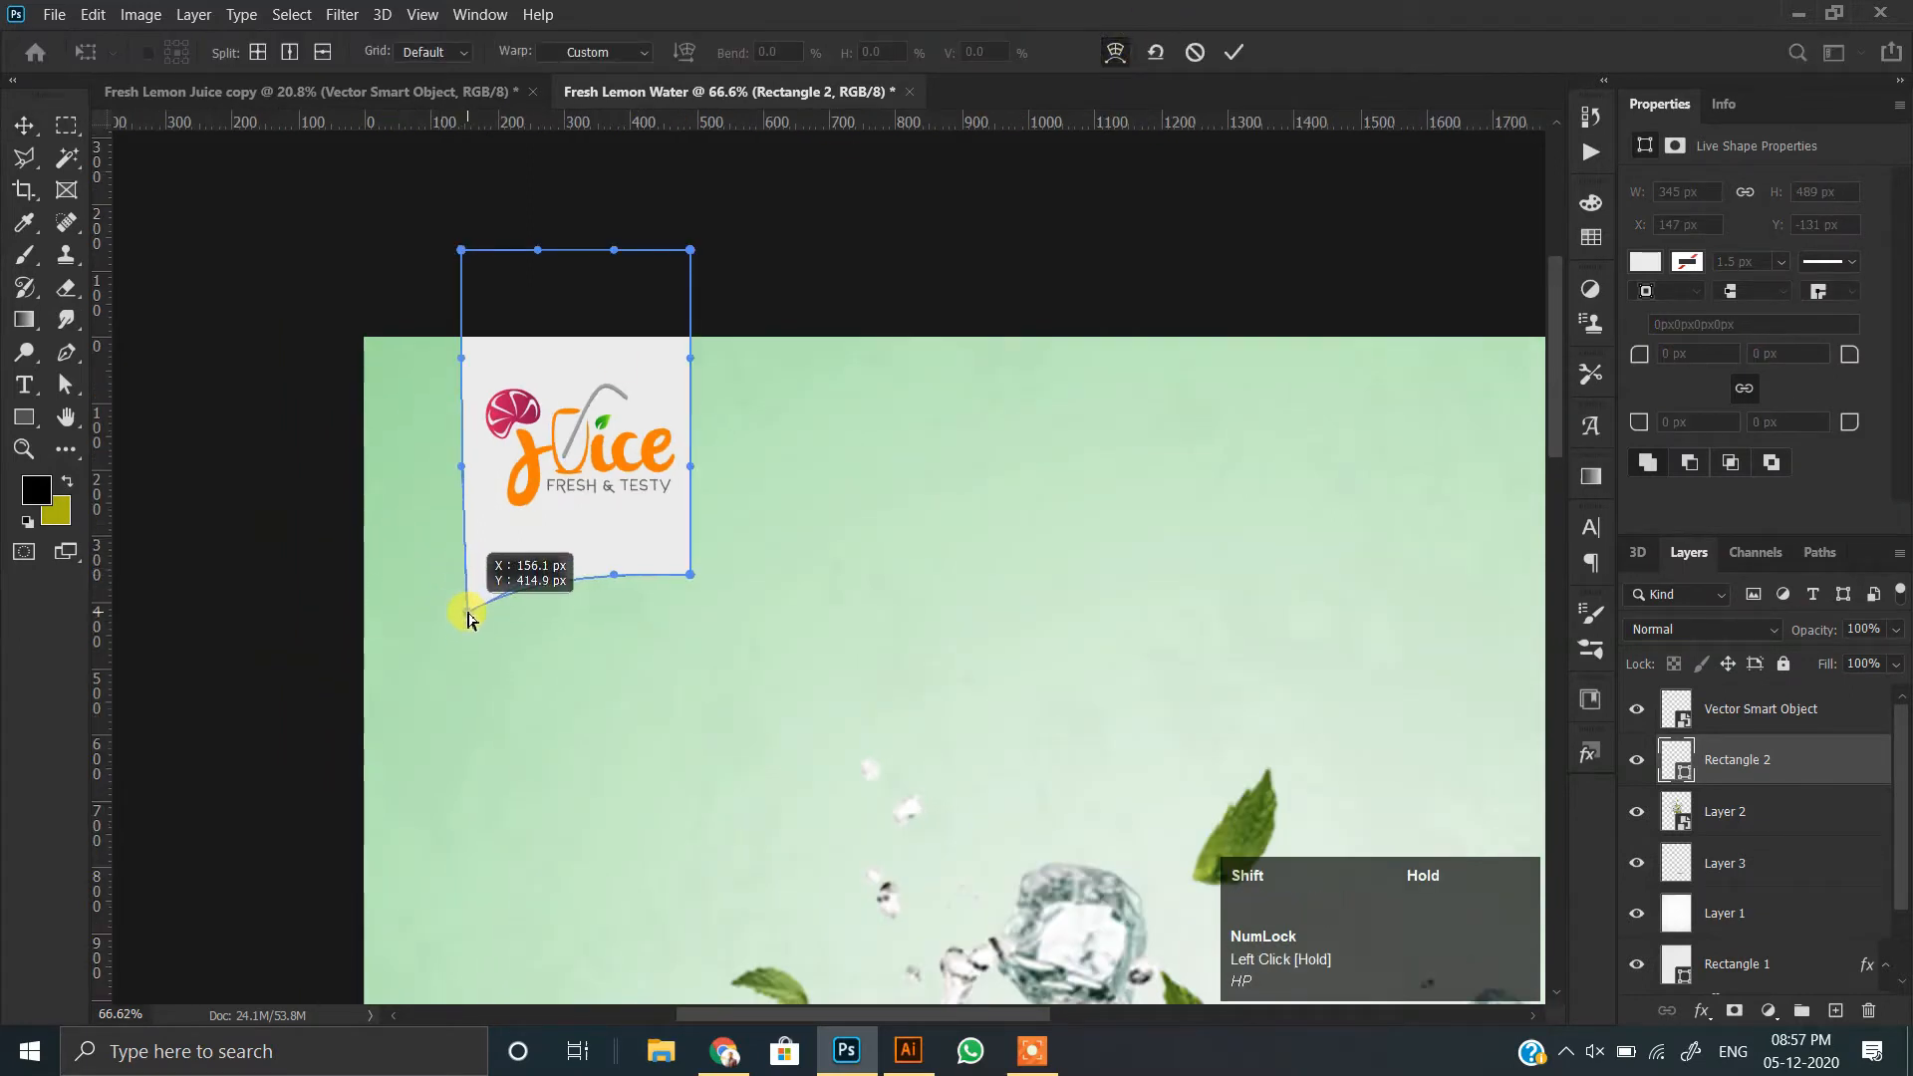
{"action": "left_click_drag", "start_coordinate": [691, 575], "coordinate": [693, 560]}
{"action": "key", "text": "ctrl+z"}
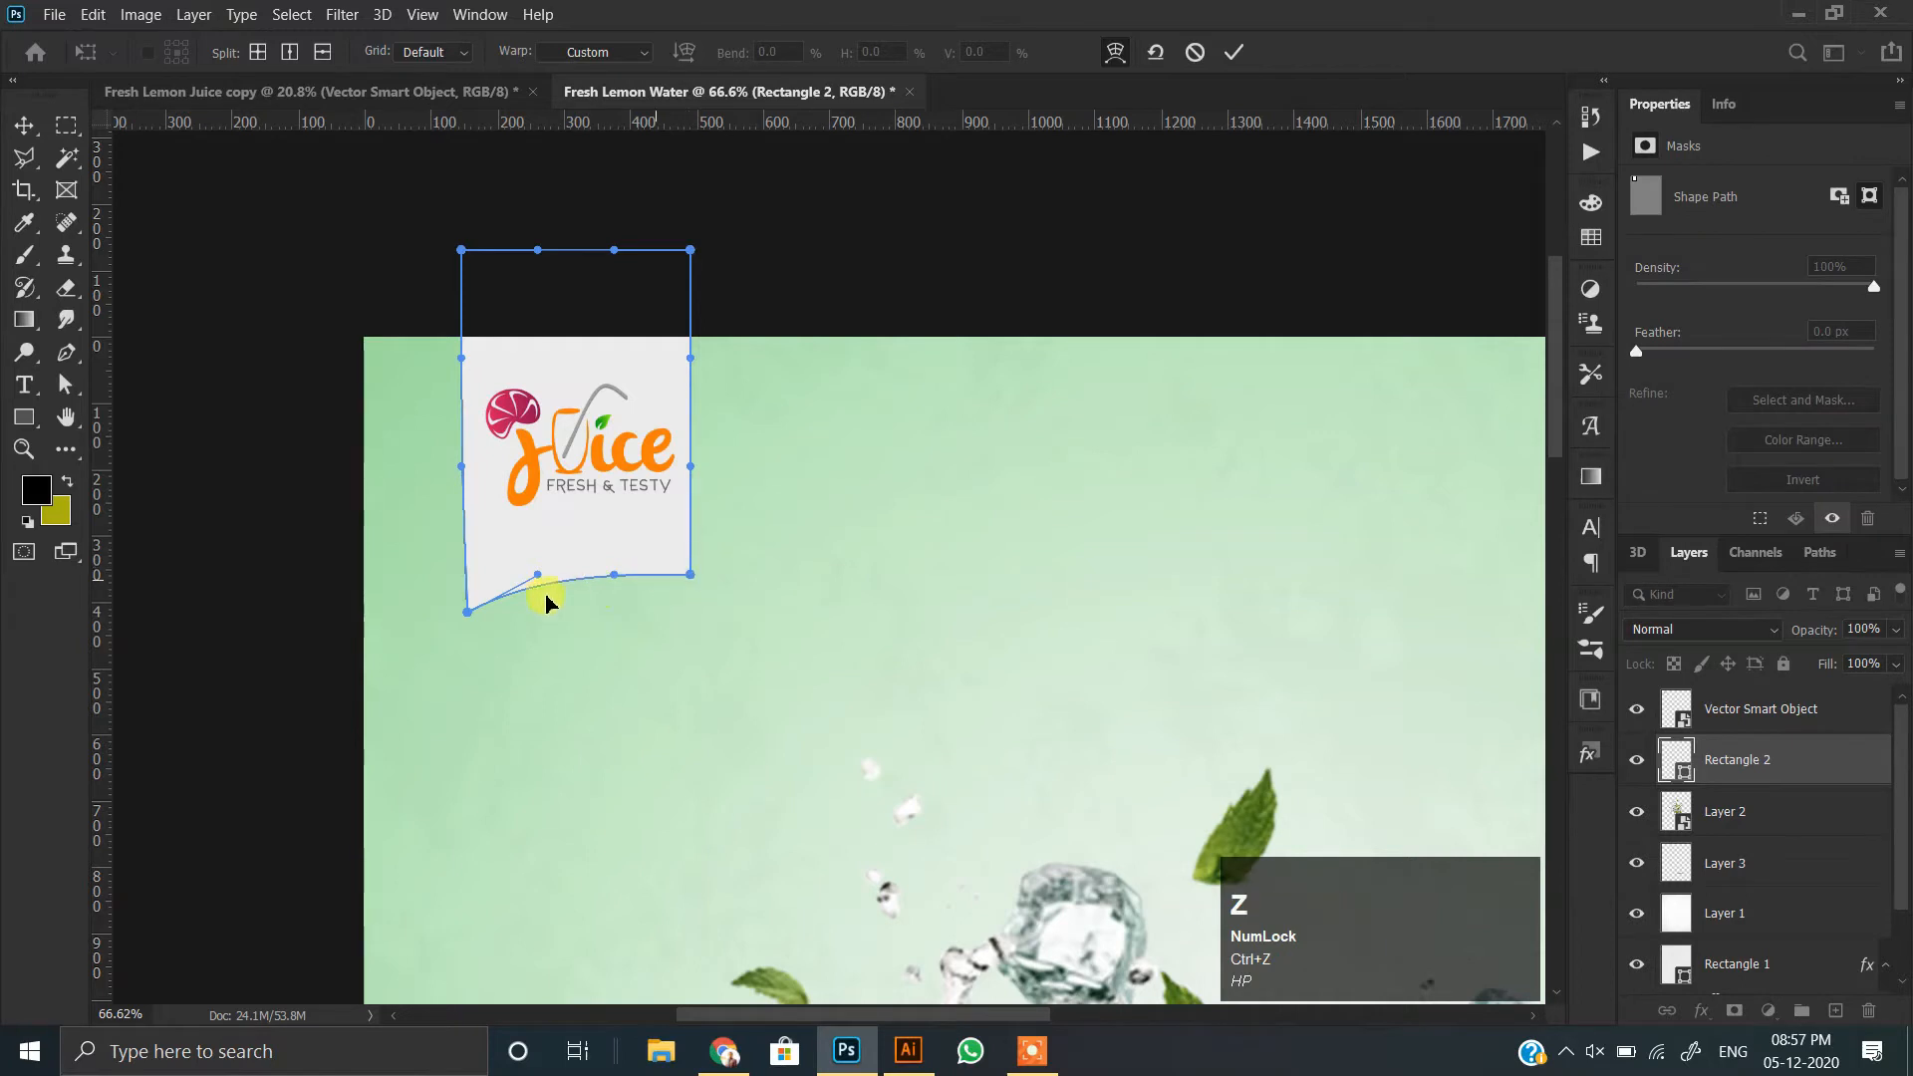
{"action": "left_click_drag", "start_coordinate": [468, 628], "coordinate": [468, 630]}
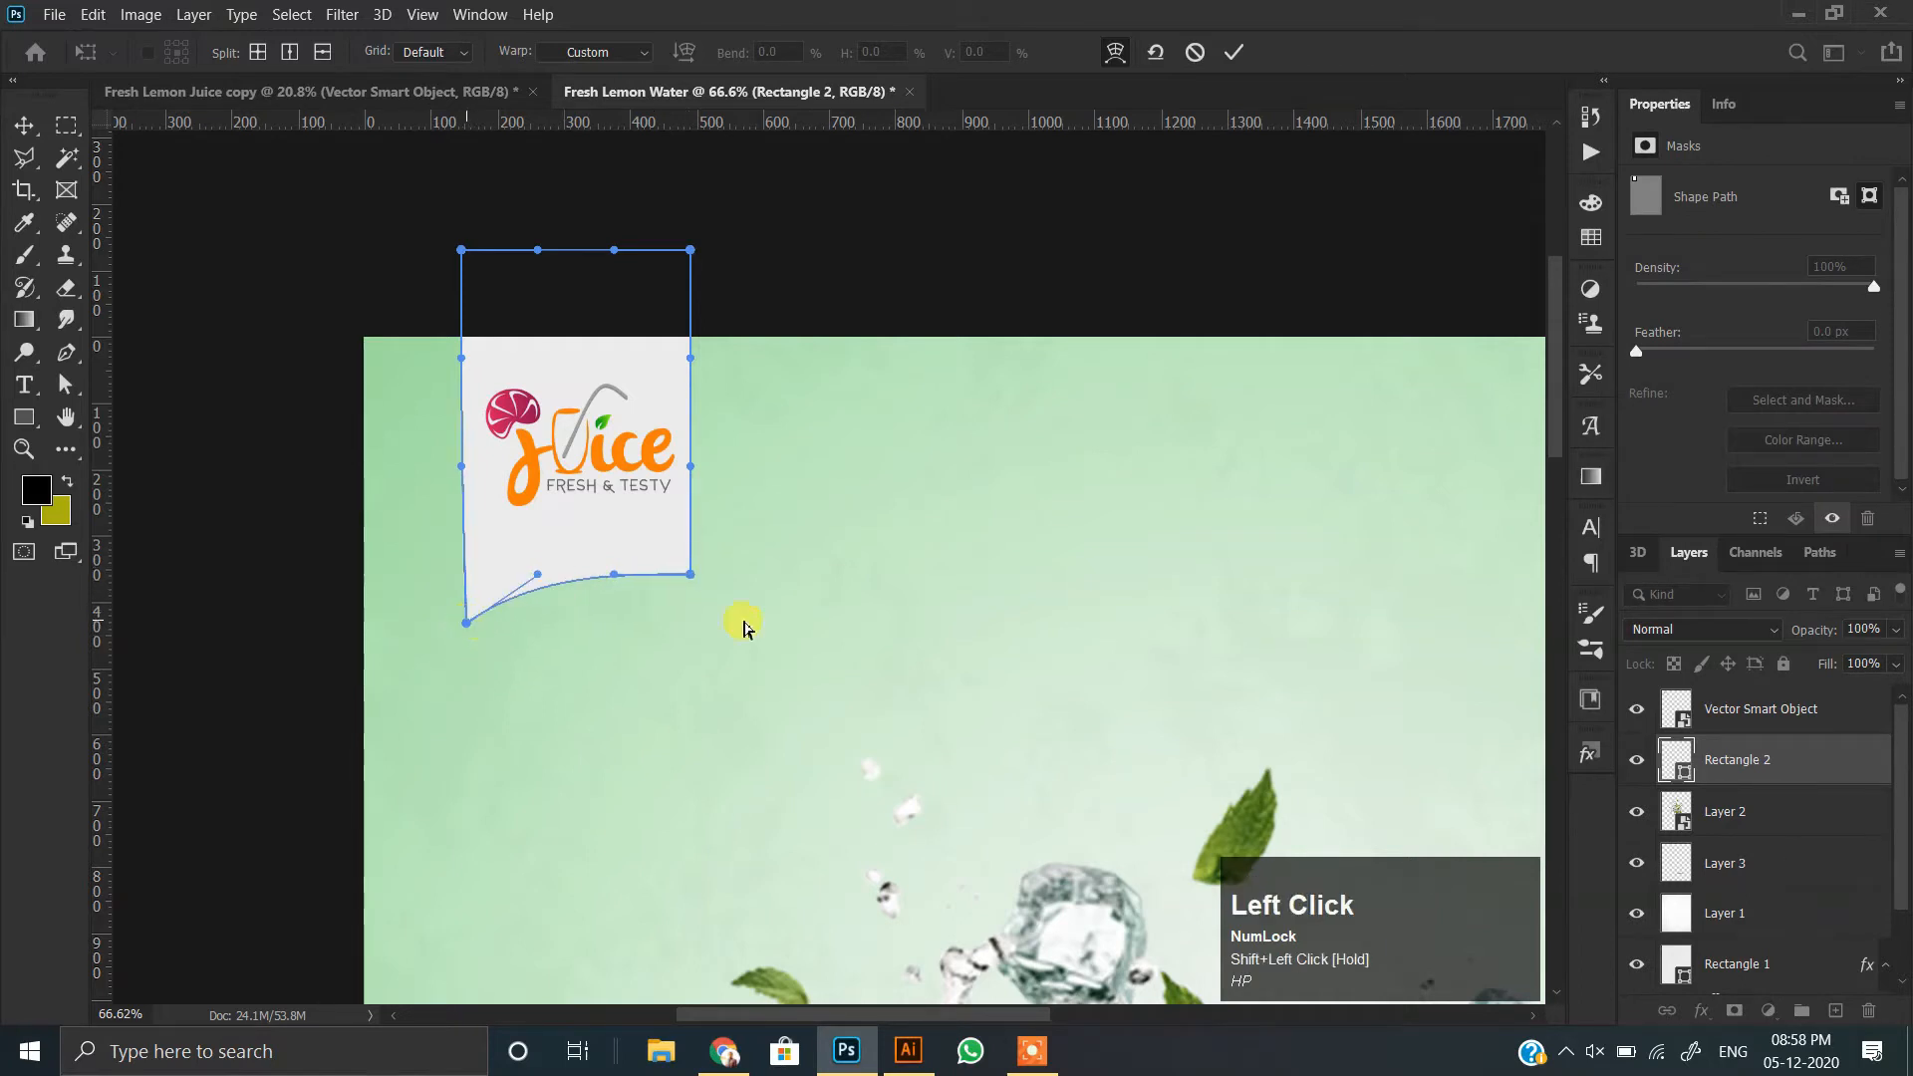
{"action": "left_click", "coordinate": [534, 533]}
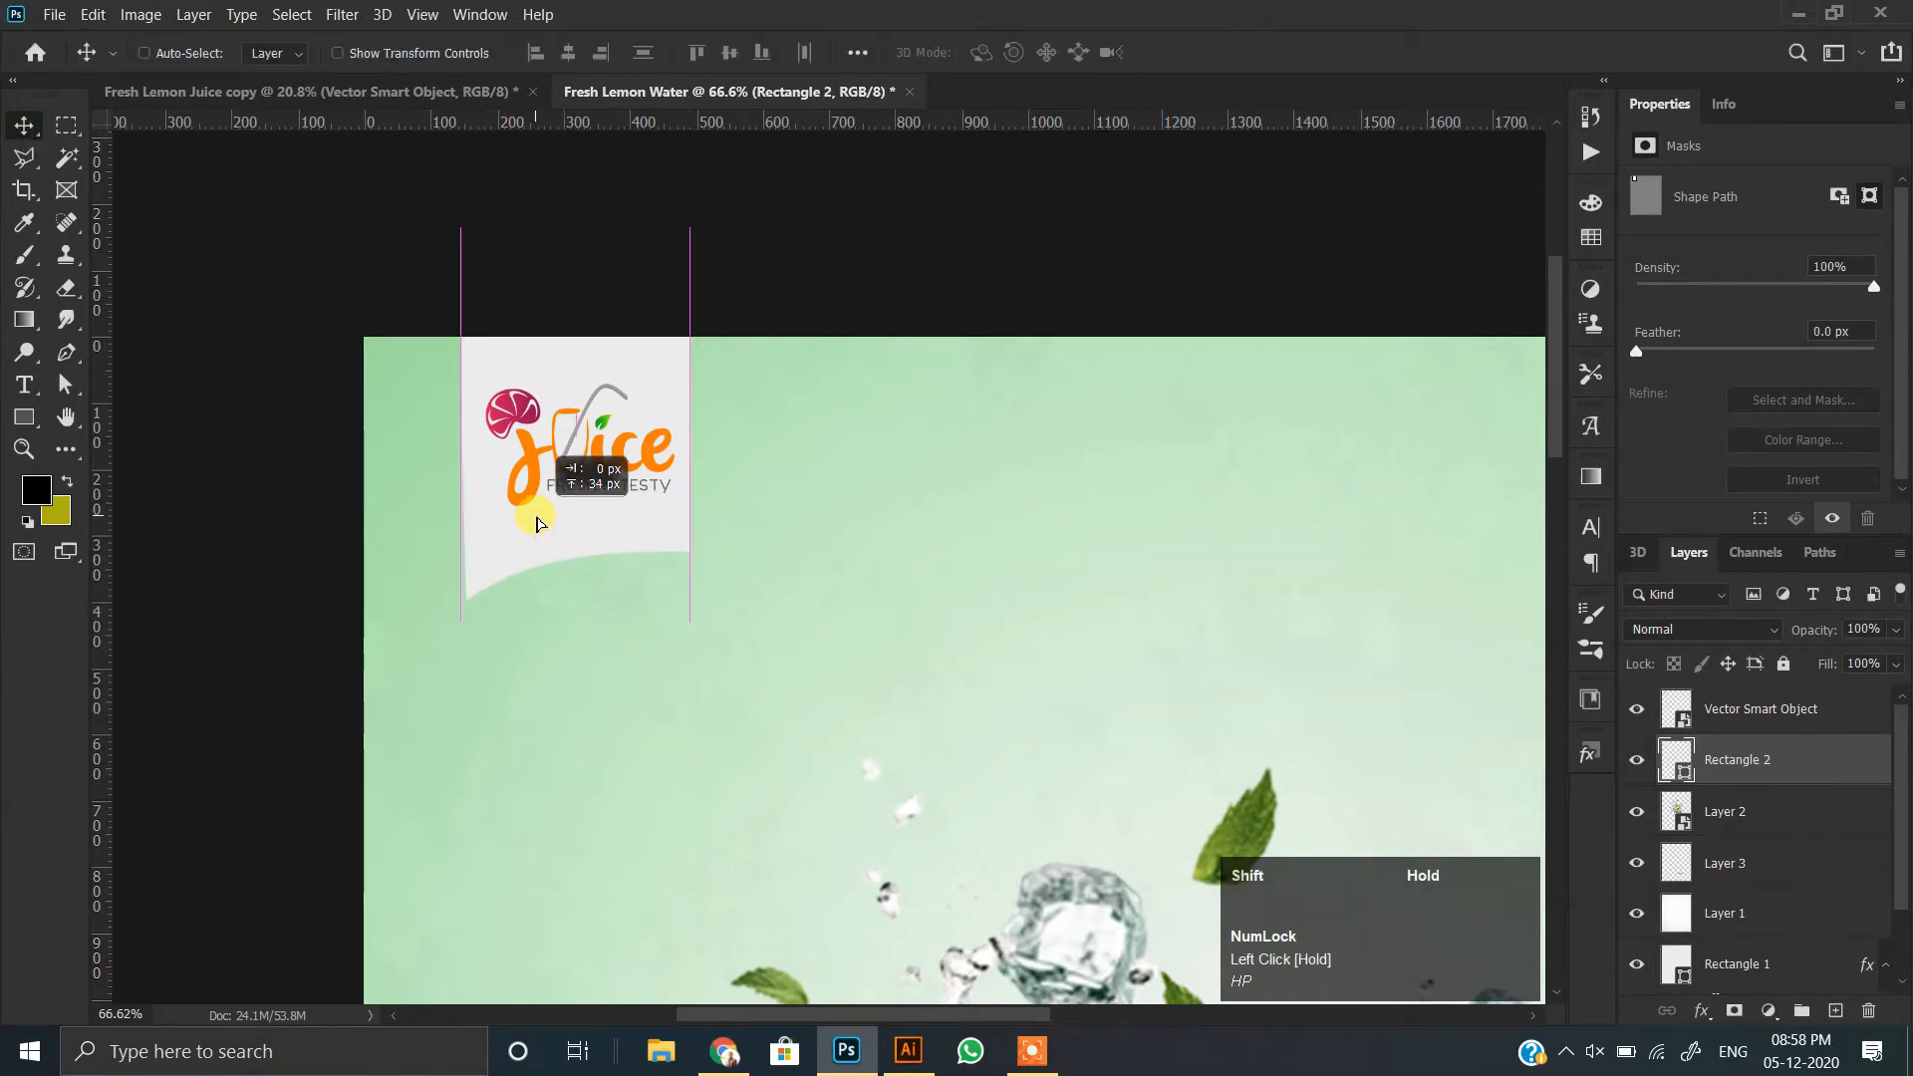
{"action": "scroll", "coordinate": [589, 529], "scroll_direction": "down", "scroll_amount": 1, "text": "alt"}
- Duplicate the logo banner, offset the lower one slightly downward and recolour it olive green #97b661
{"action": "key", "text": "ctrl+j"}
{"action": "left_click", "coordinate": [1798, 796]}
{"action": "left_click_drag", "start_coordinate": [582, 528], "coordinate": [596, 549]}
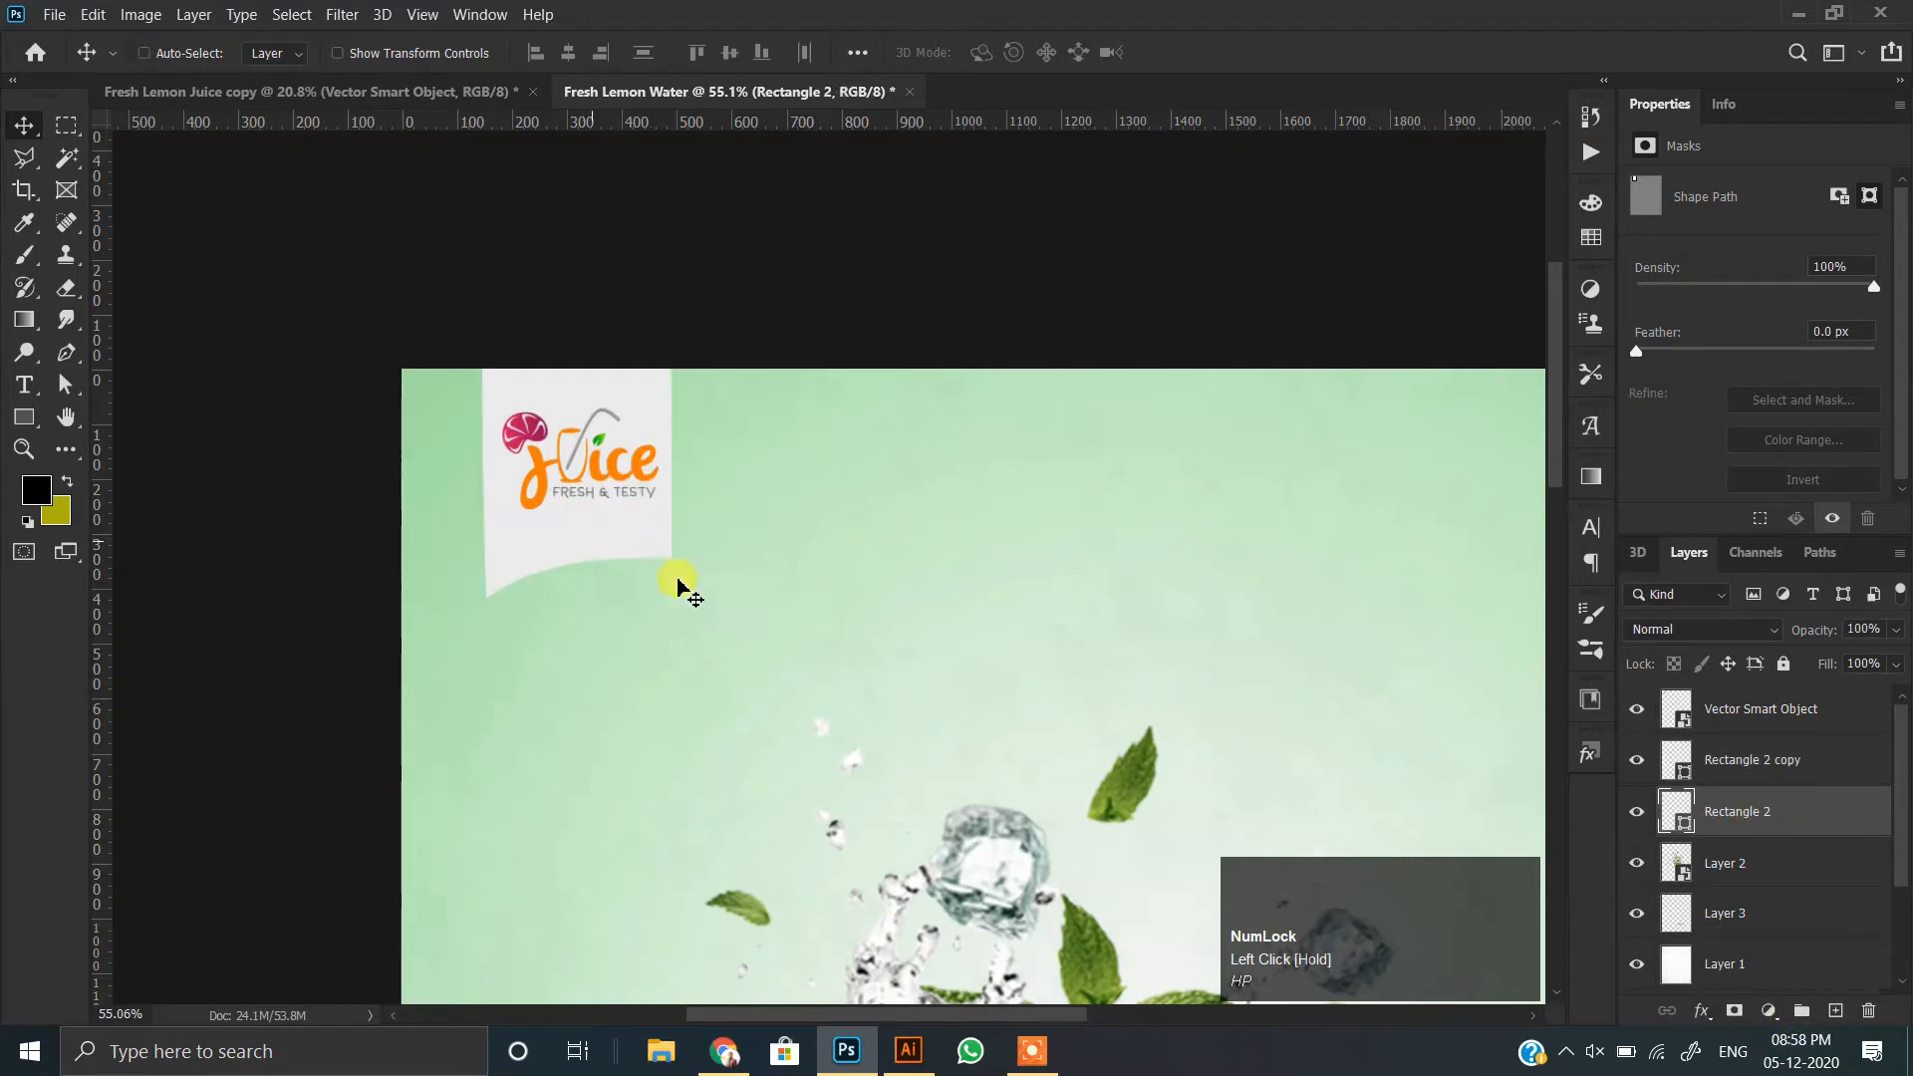
{"action": "double_click", "coordinate": [1681, 823]}
{"action": "left_click", "coordinate": [757, 899]}
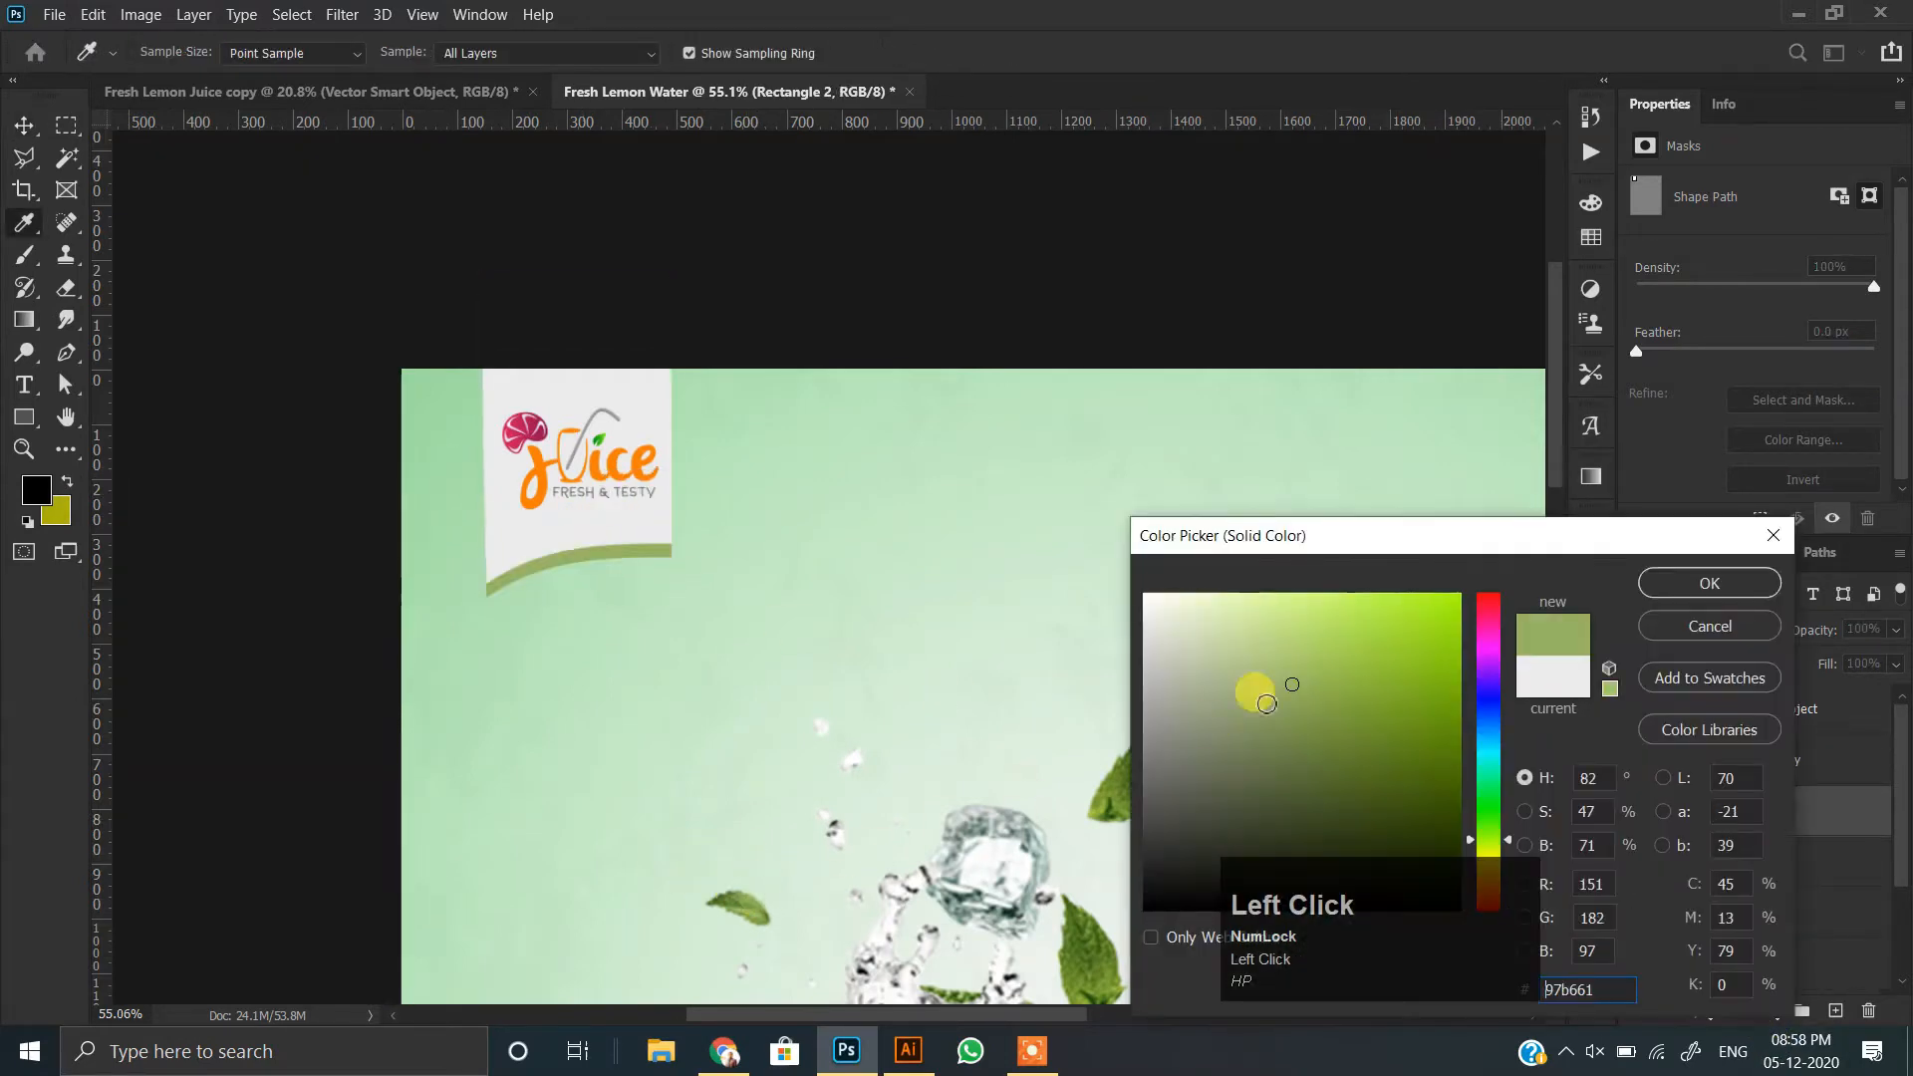
{"action": "left_click", "coordinate": [1673, 579]}
- Add a Linear Burn drop shadow to the green banner with 13% opacity, 16 px distance and 35 px size
{"action": "scroll", "coordinate": [578, 563], "scroll_direction": "up", "scroll_amount": 2, "text": "alt"}
{"action": "left_click", "coordinate": [1709, 1017]}
{"action": "left_click", "coordinate": [1743, 1009]}
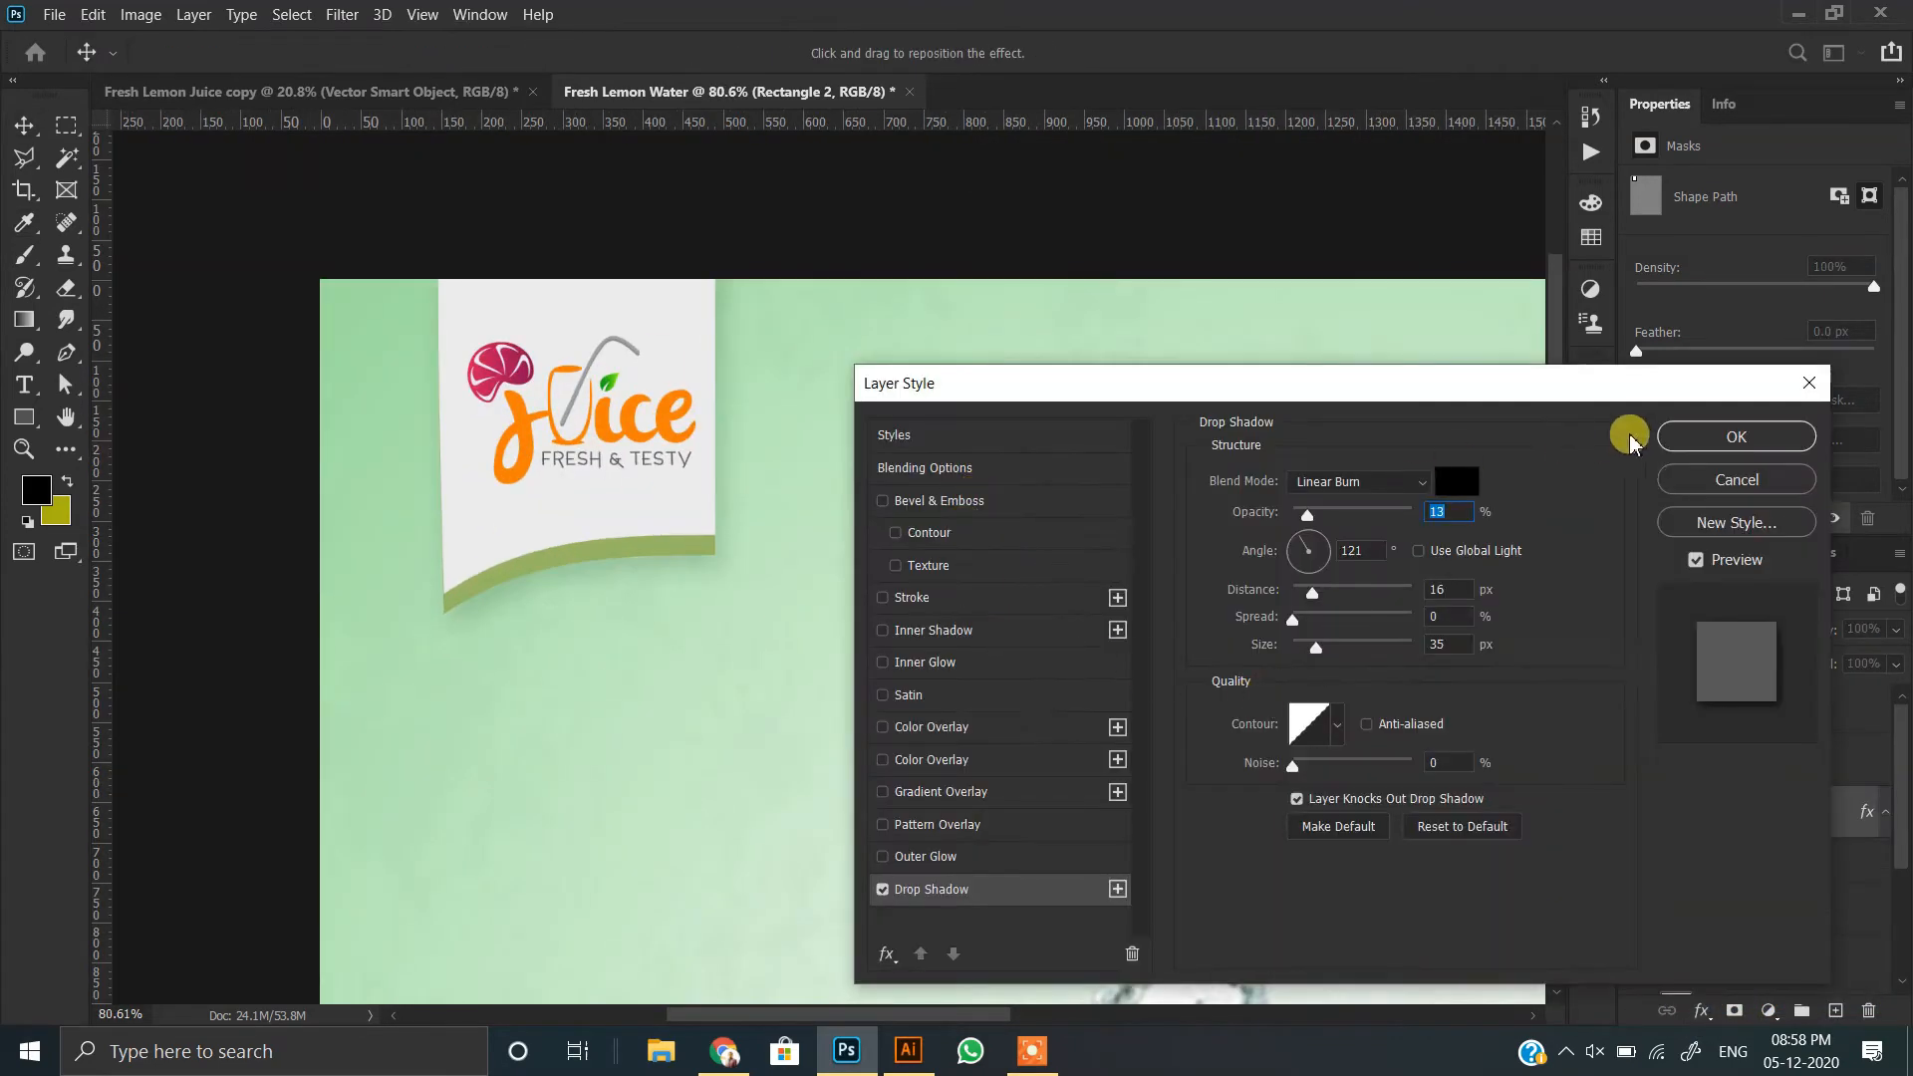
{"action": "left_click", "coordinate": [1672, 437]}
{"action": "scroll", "coordinate": [642, 484], "scroll_direction": "down", "scroll_amount": 5, "text": "alt"}
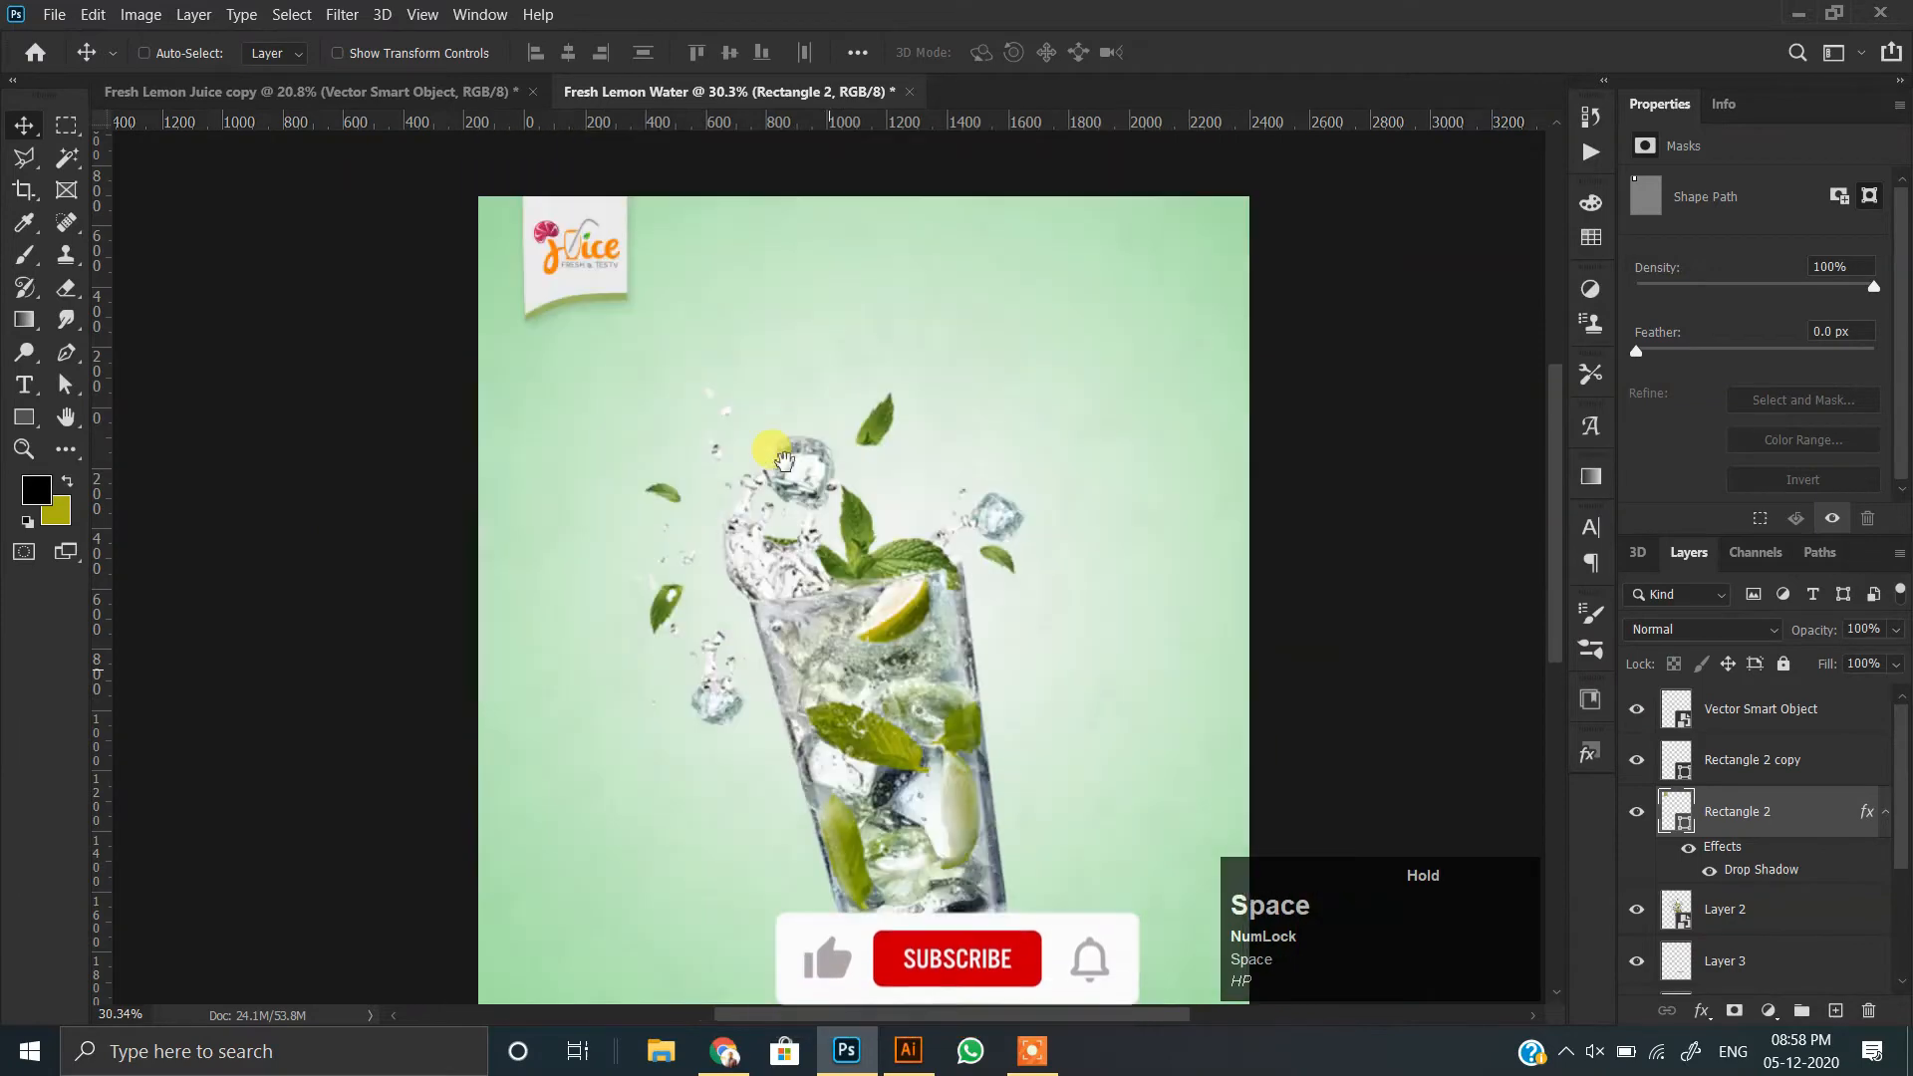
{"action": "scroll", "coordinate": [595, 301], "scroll_direction": "down", "scroll_amount": 1, "text": "alt"}
- Copy the Urdu headline تازه لیمو پانی with its dots from Fresh Lemon Juice copy to the poster, centred above the glass
{"action": "left_click", "coordinate": [457, 98]}
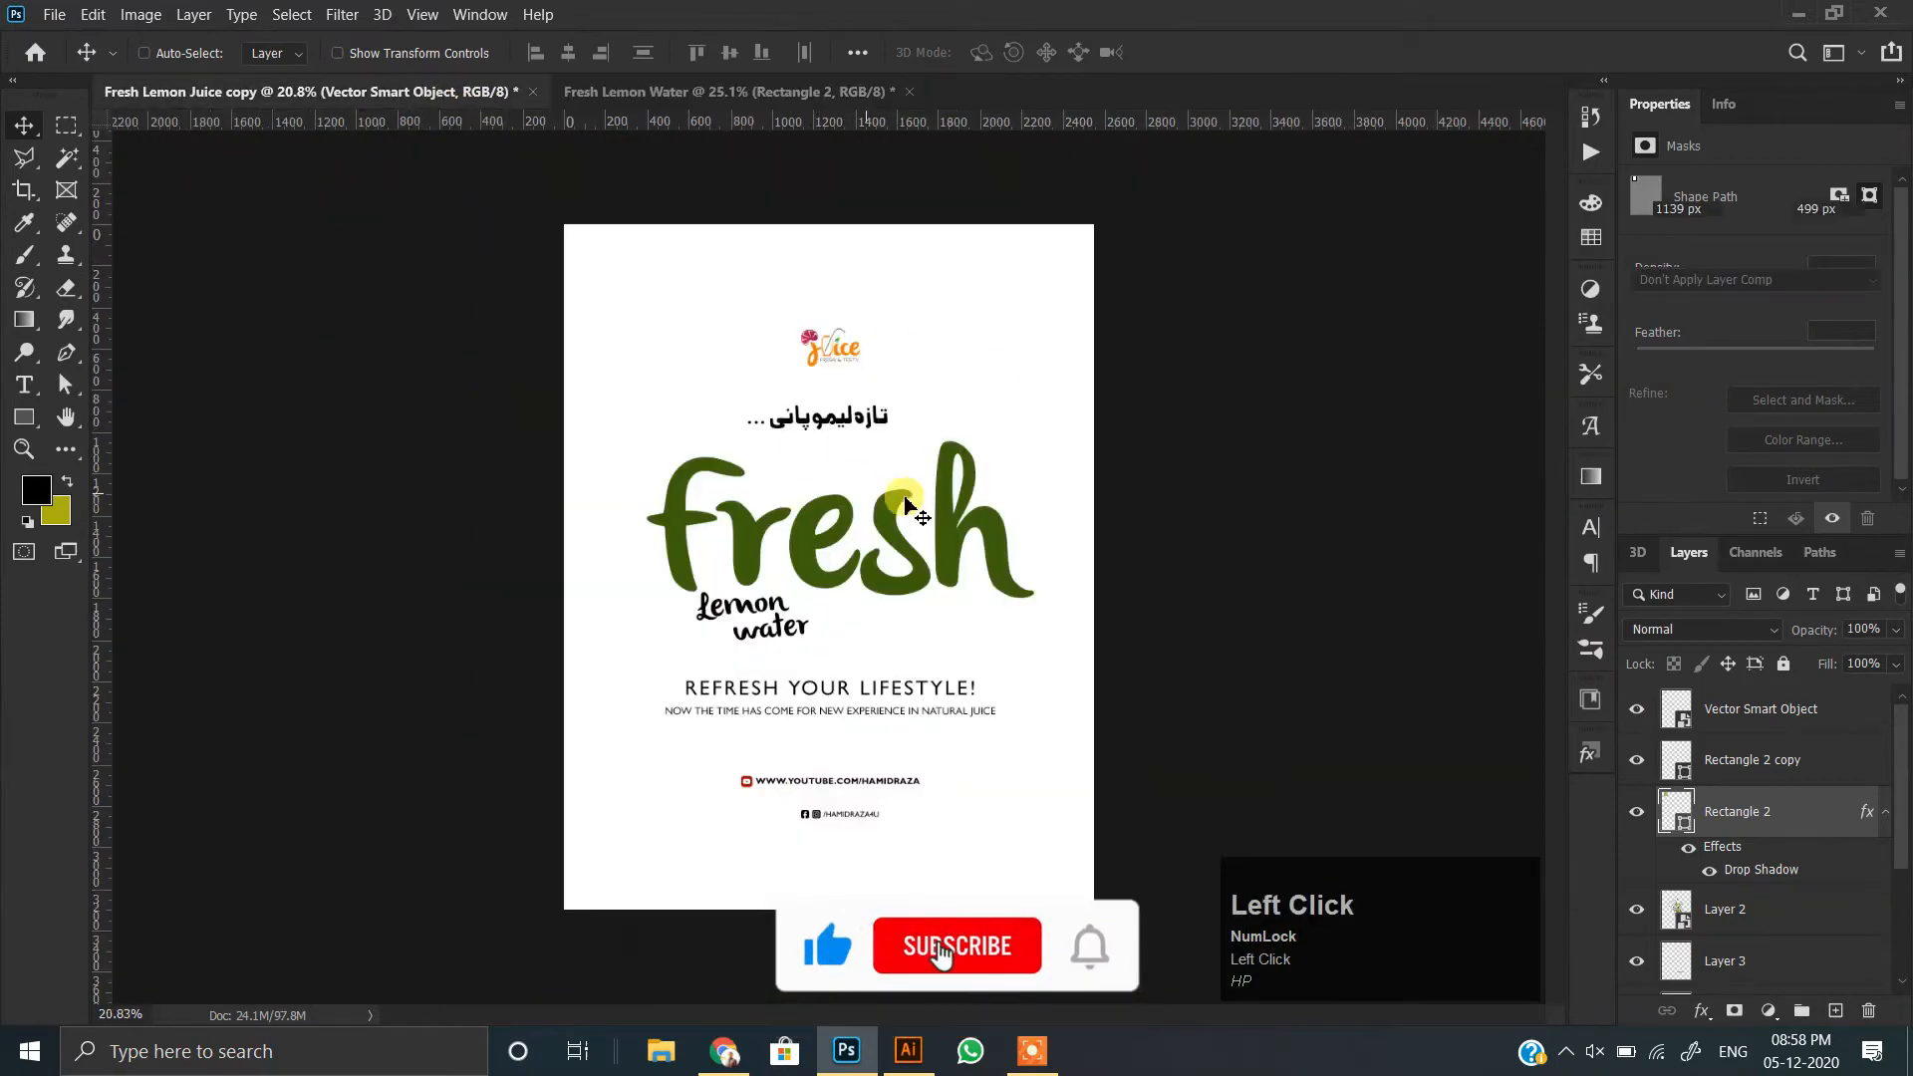
{"action": "left_click_drag", "start_coordinate": [861, 416], "coordinate": [831, 291], "text": "ctrl"}
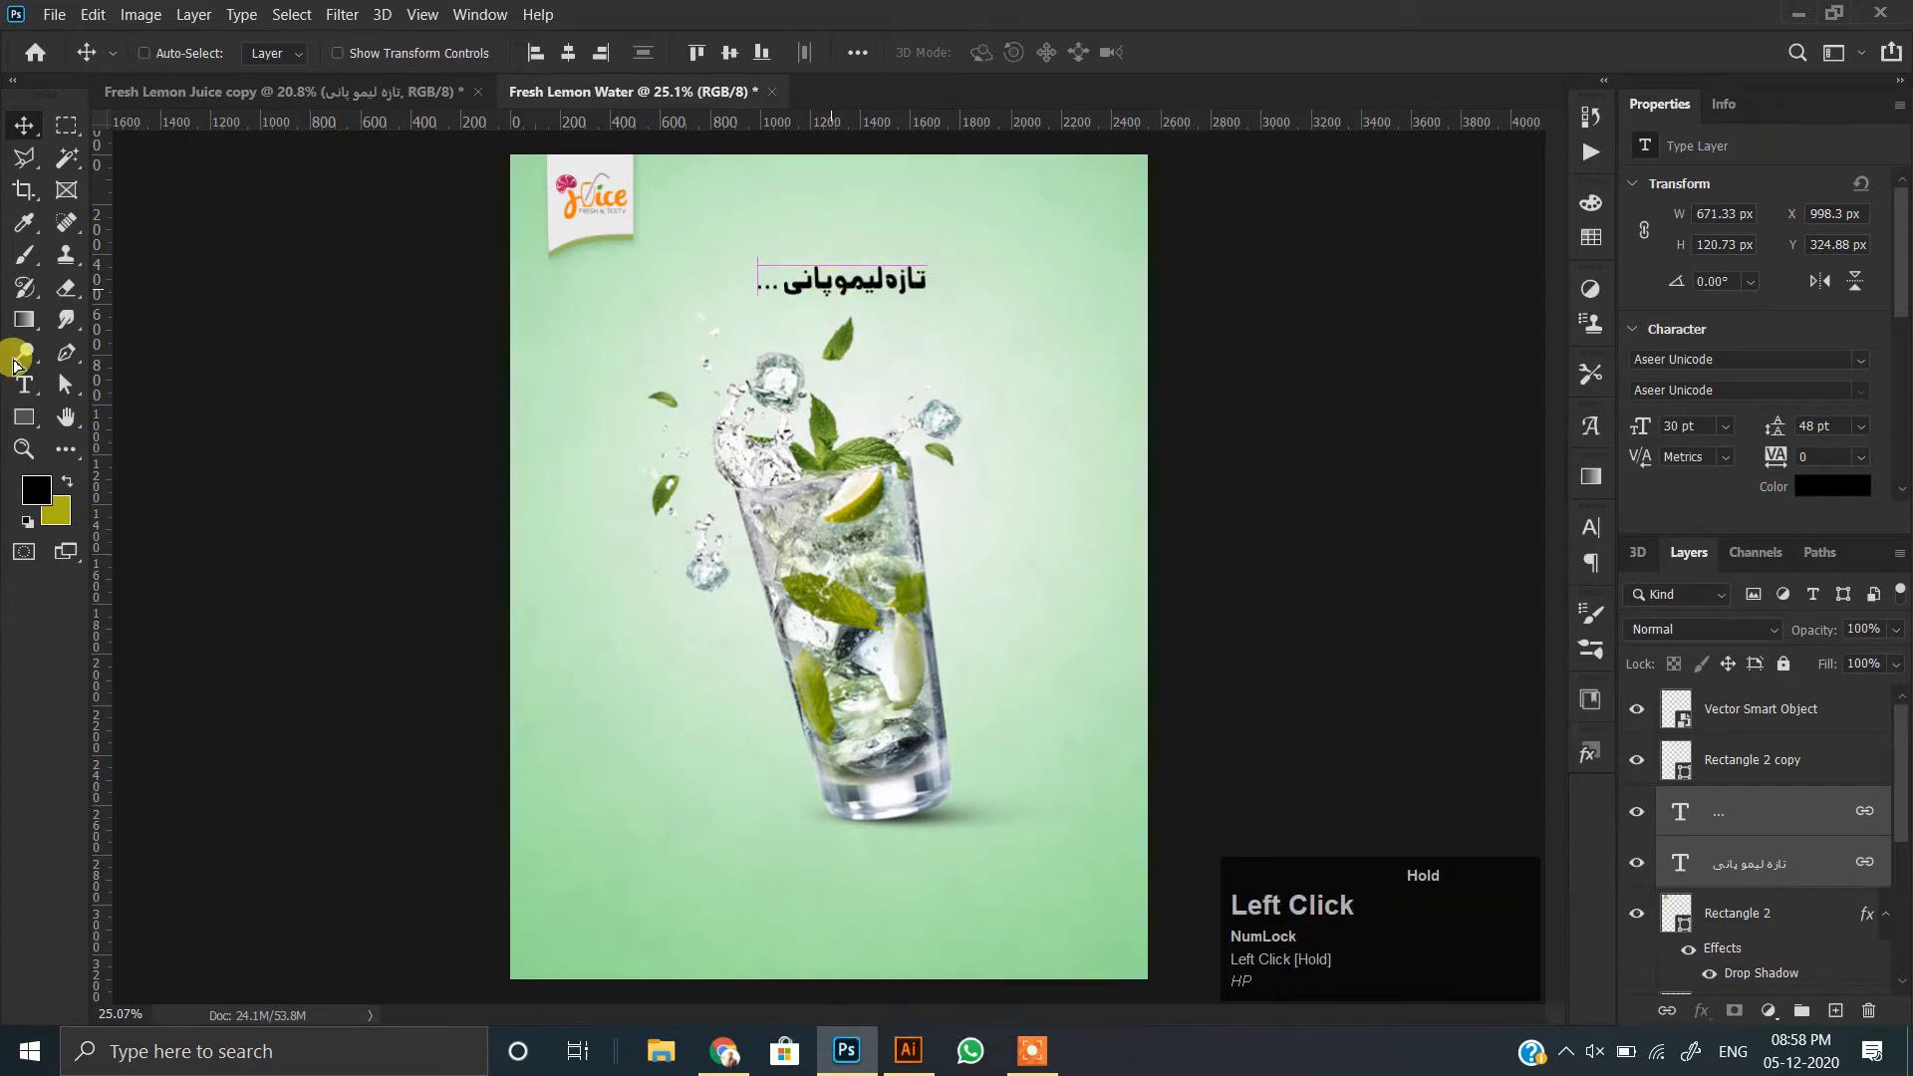
{"action": "scroll", "coordinate": [792, 487], "scroll_direction": "down", "scroll_amount": 1}
{"action": "scroll", "coordinate": [792, 487], "scroll_direction": "up", "scroll_amount": 1}
- Copy the green Fresh text from Fresh Lemon Juice copy onto the lower part of the poster
{"action": "left_click", "coordinate": [234, 91]}
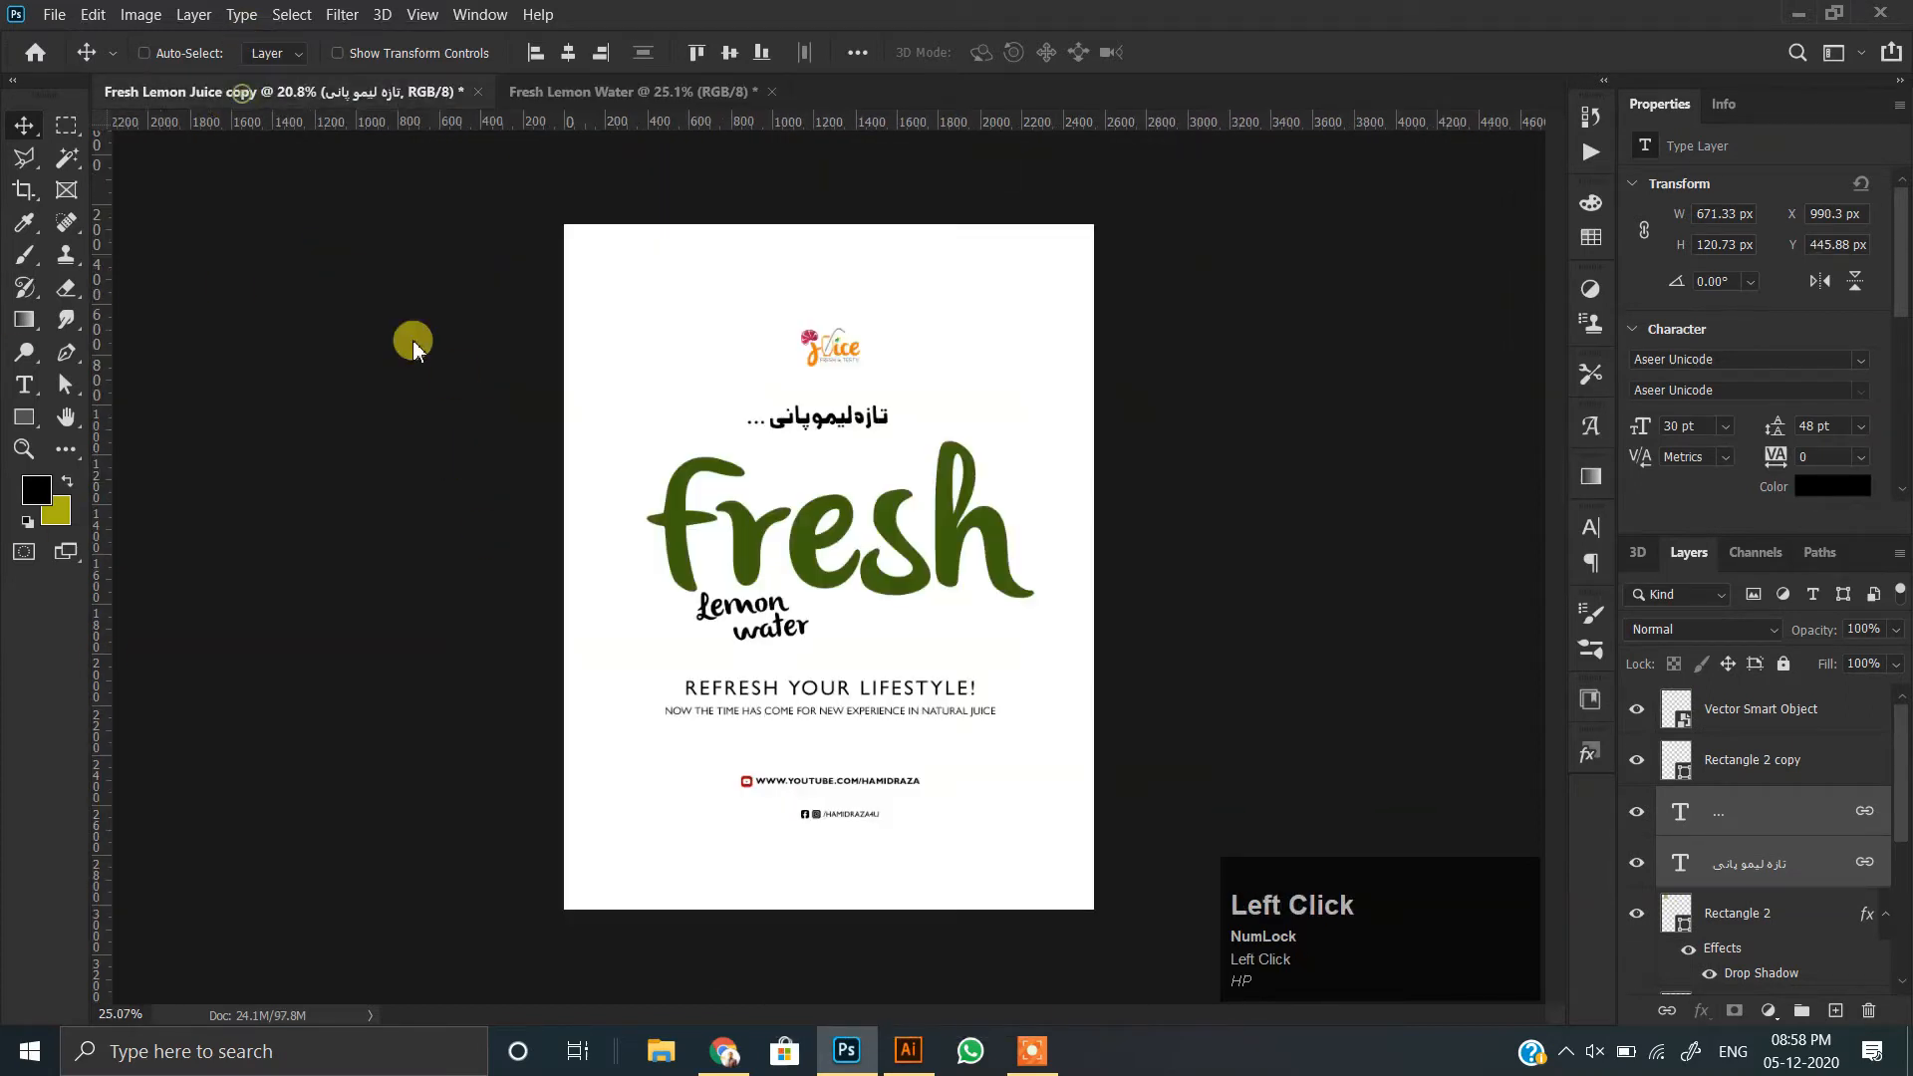
{"action": "left_click", "coordinate": [752, 528], "text": "ctrl"}
{"action": "left_click_drag", "start_coordinate": [752, 528], "coordinate": [907, 737]}
- Tilt the Fresh text to about -7.3°, enlarge it to about 229 pt and position it across the lower half of the glass
{"action": "key", "text": "ctrl+t"}
{"action": "left_click_drag", "start_coordinate": [912, 812], "coordinate": [902, 863]}
{"action": "left_click_drag", "start_coordinate": [1101, 747], "coordinate": [1108, 768]}
{"action": "left_click_drag", "start_coordinate": [860, 728], "coordinate": [876, 716]}
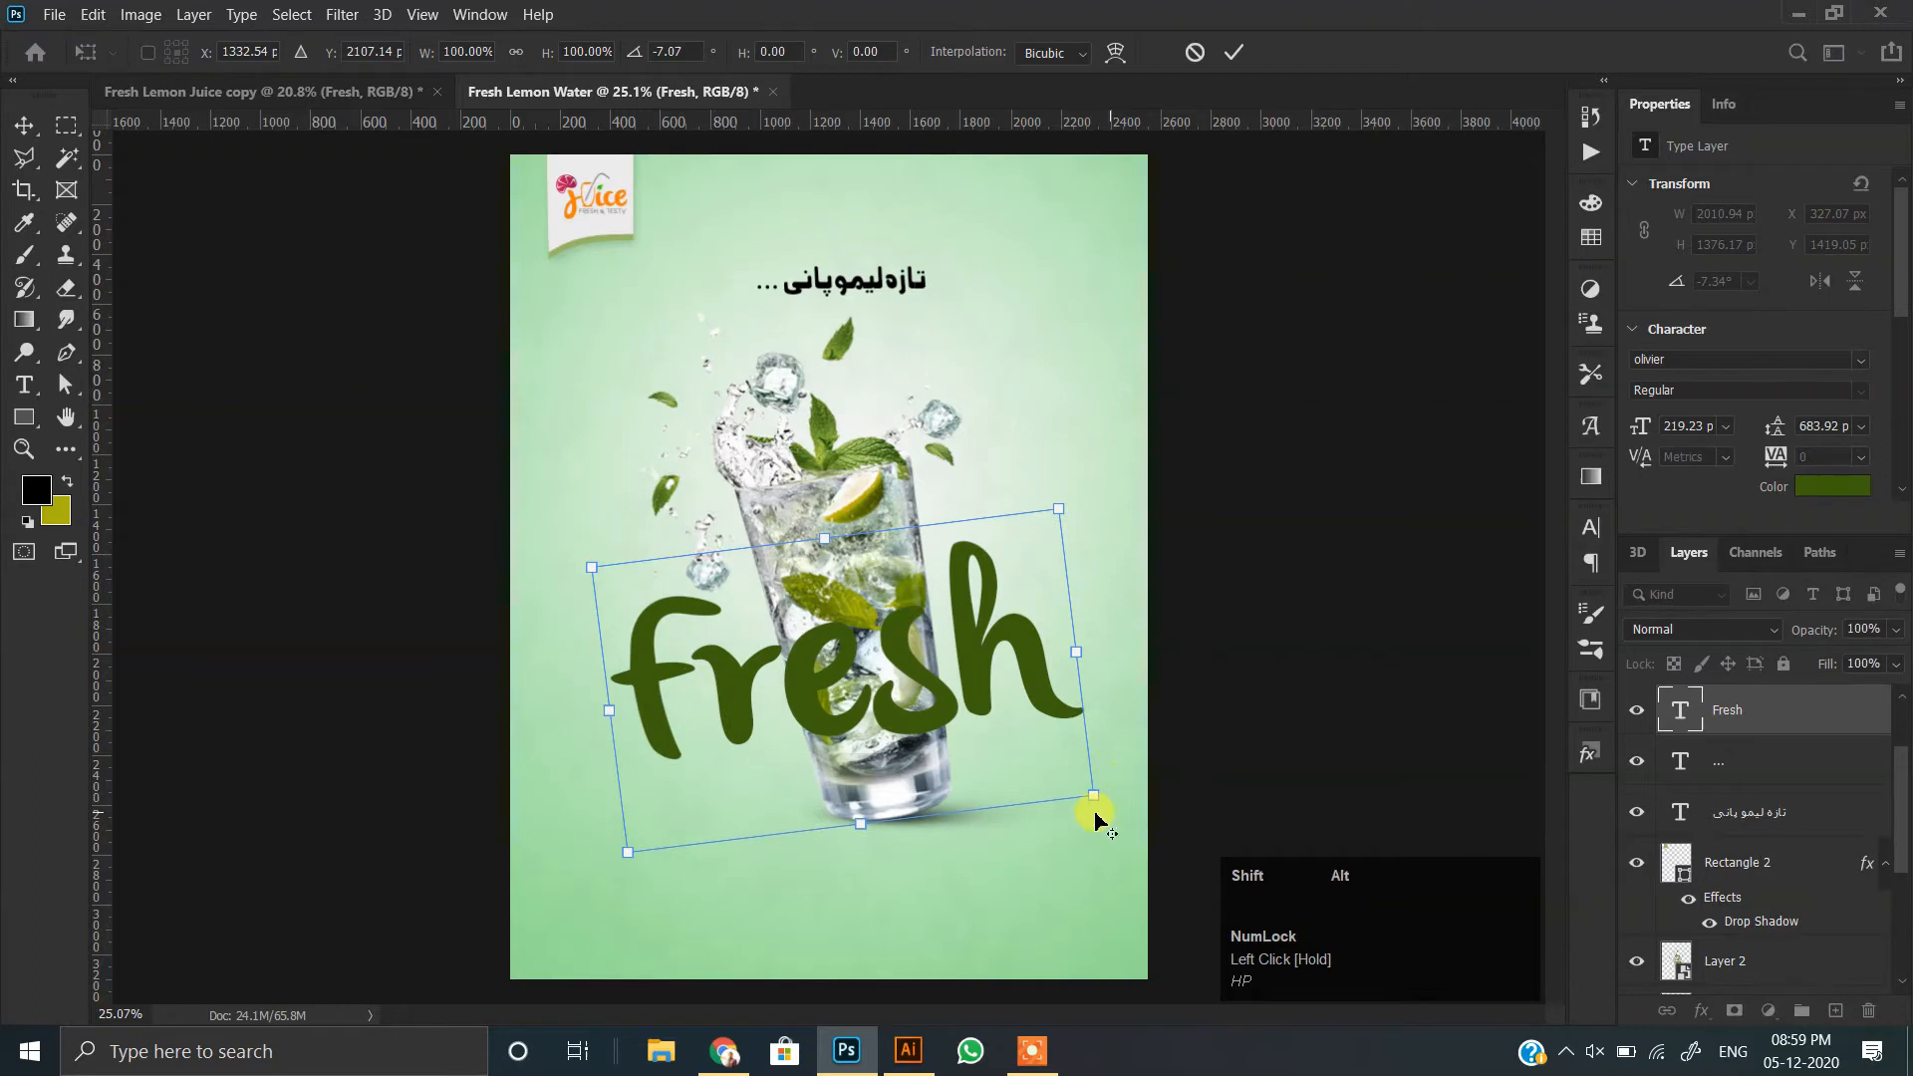
{"action": "left_click_drag", "start_coordinate": [1096, 797], "coordinate": [1107, 802]}
{"action": "left_click_drag", "start_coordinate": [777, 669], "coordinate": [779, 685]}
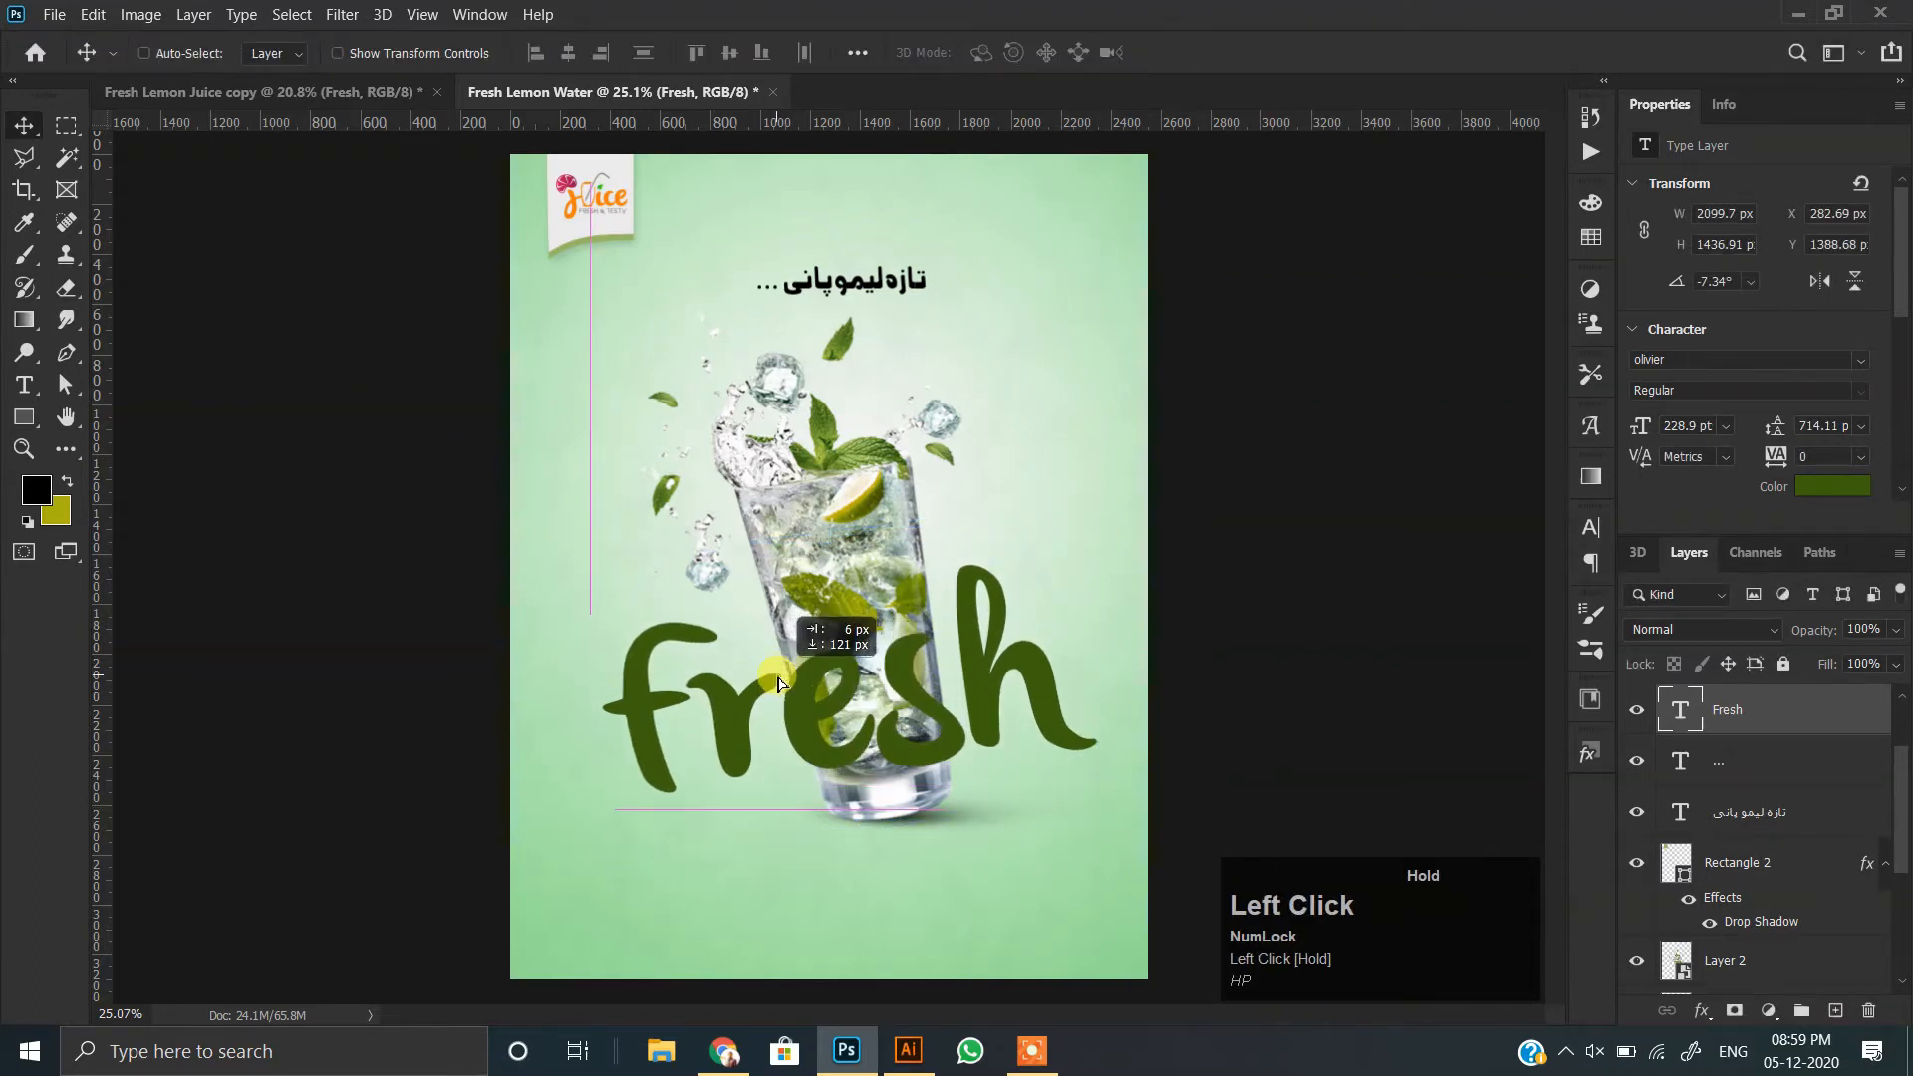
{"action": "double_click", "coordinate": [908, 686]}
{"action": "left_click", "coordinate": [24, 125]}
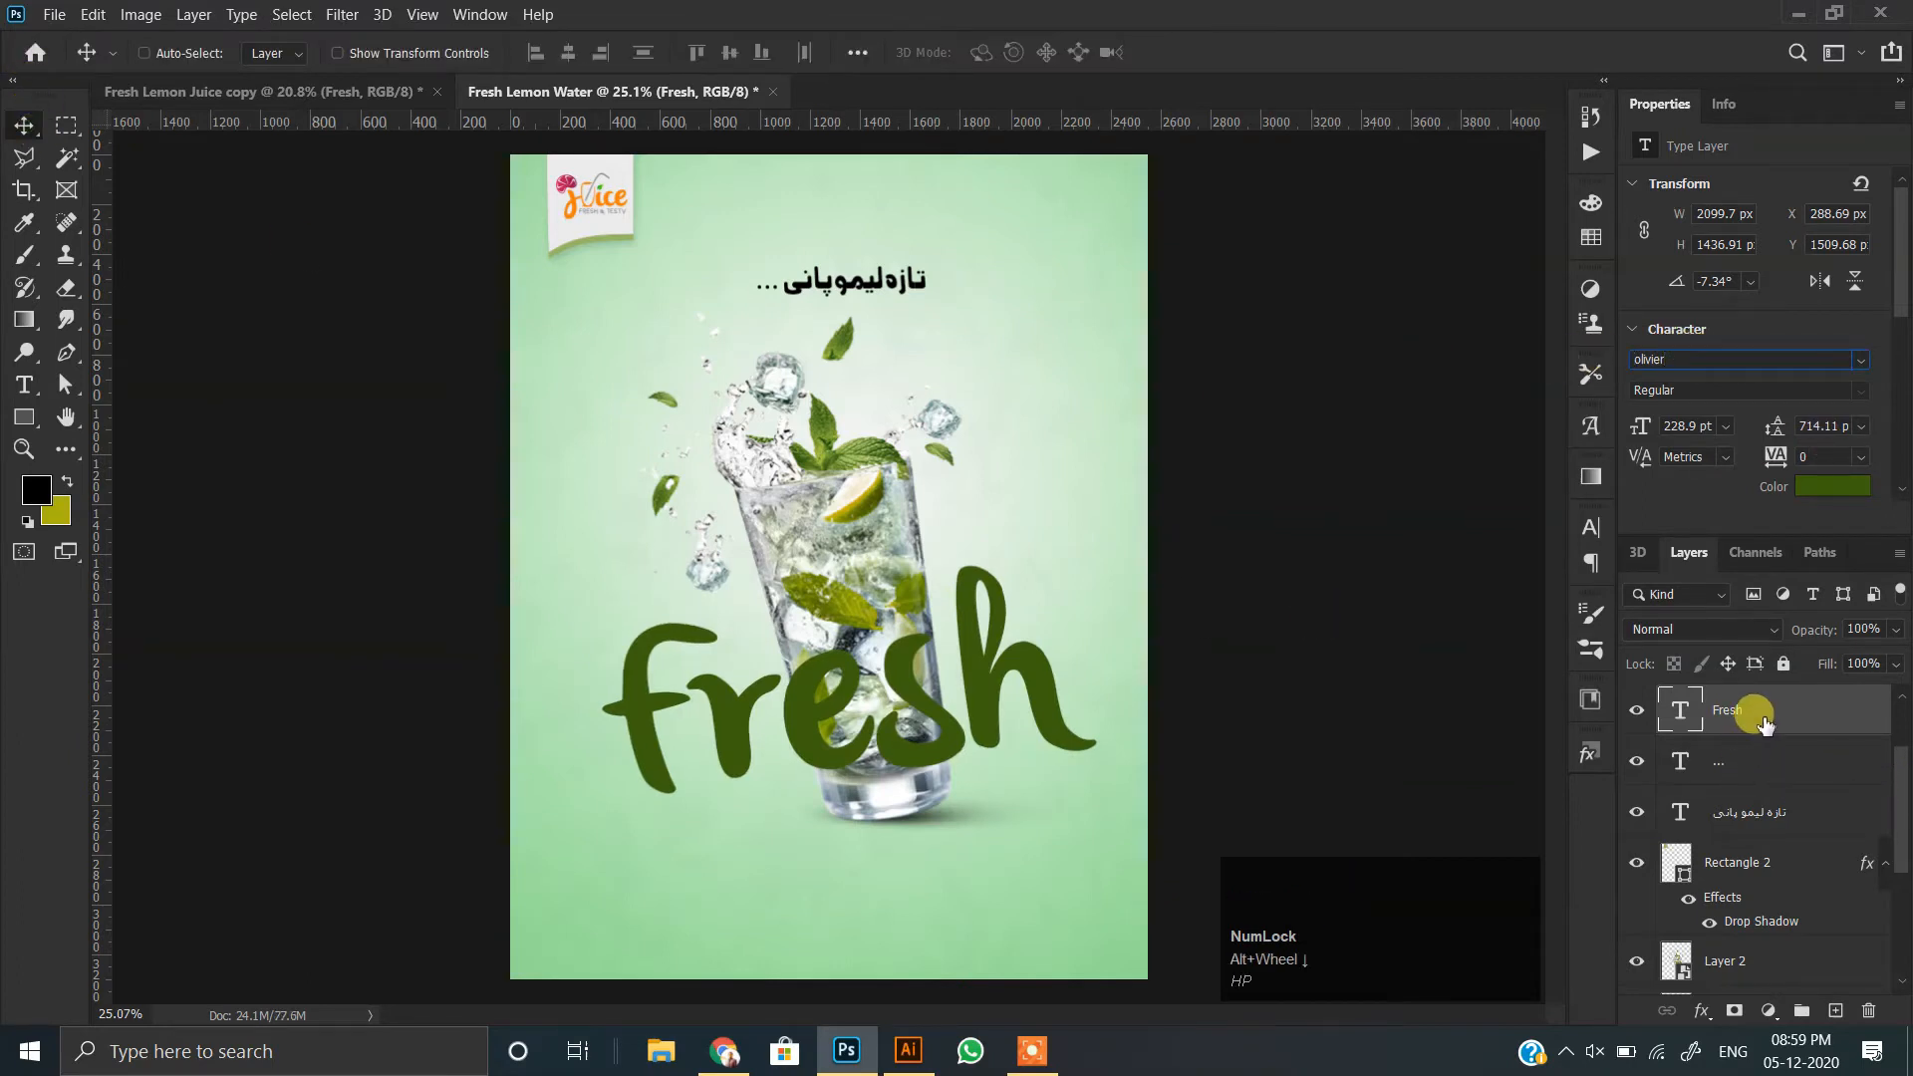
- Move the Fresh text layer below Layer 2 so the glass covers the middle letters
{"action": "left_click_drag", "start_coordinate": [1762, 709], "coordinate": [1767, 892]}
{"action": "scroll", "coordinate": [1767, 892], "scroll_direction": "down", "scroll_amount": 3}
{"action": "left_click_drag", "start_coordinate": [1744, 698], "coordinate": [1642, 715]}
{"action": "scroll", "coordinate": [1760, 778], "scroll_direction": "up", "scroll_amount": 1}
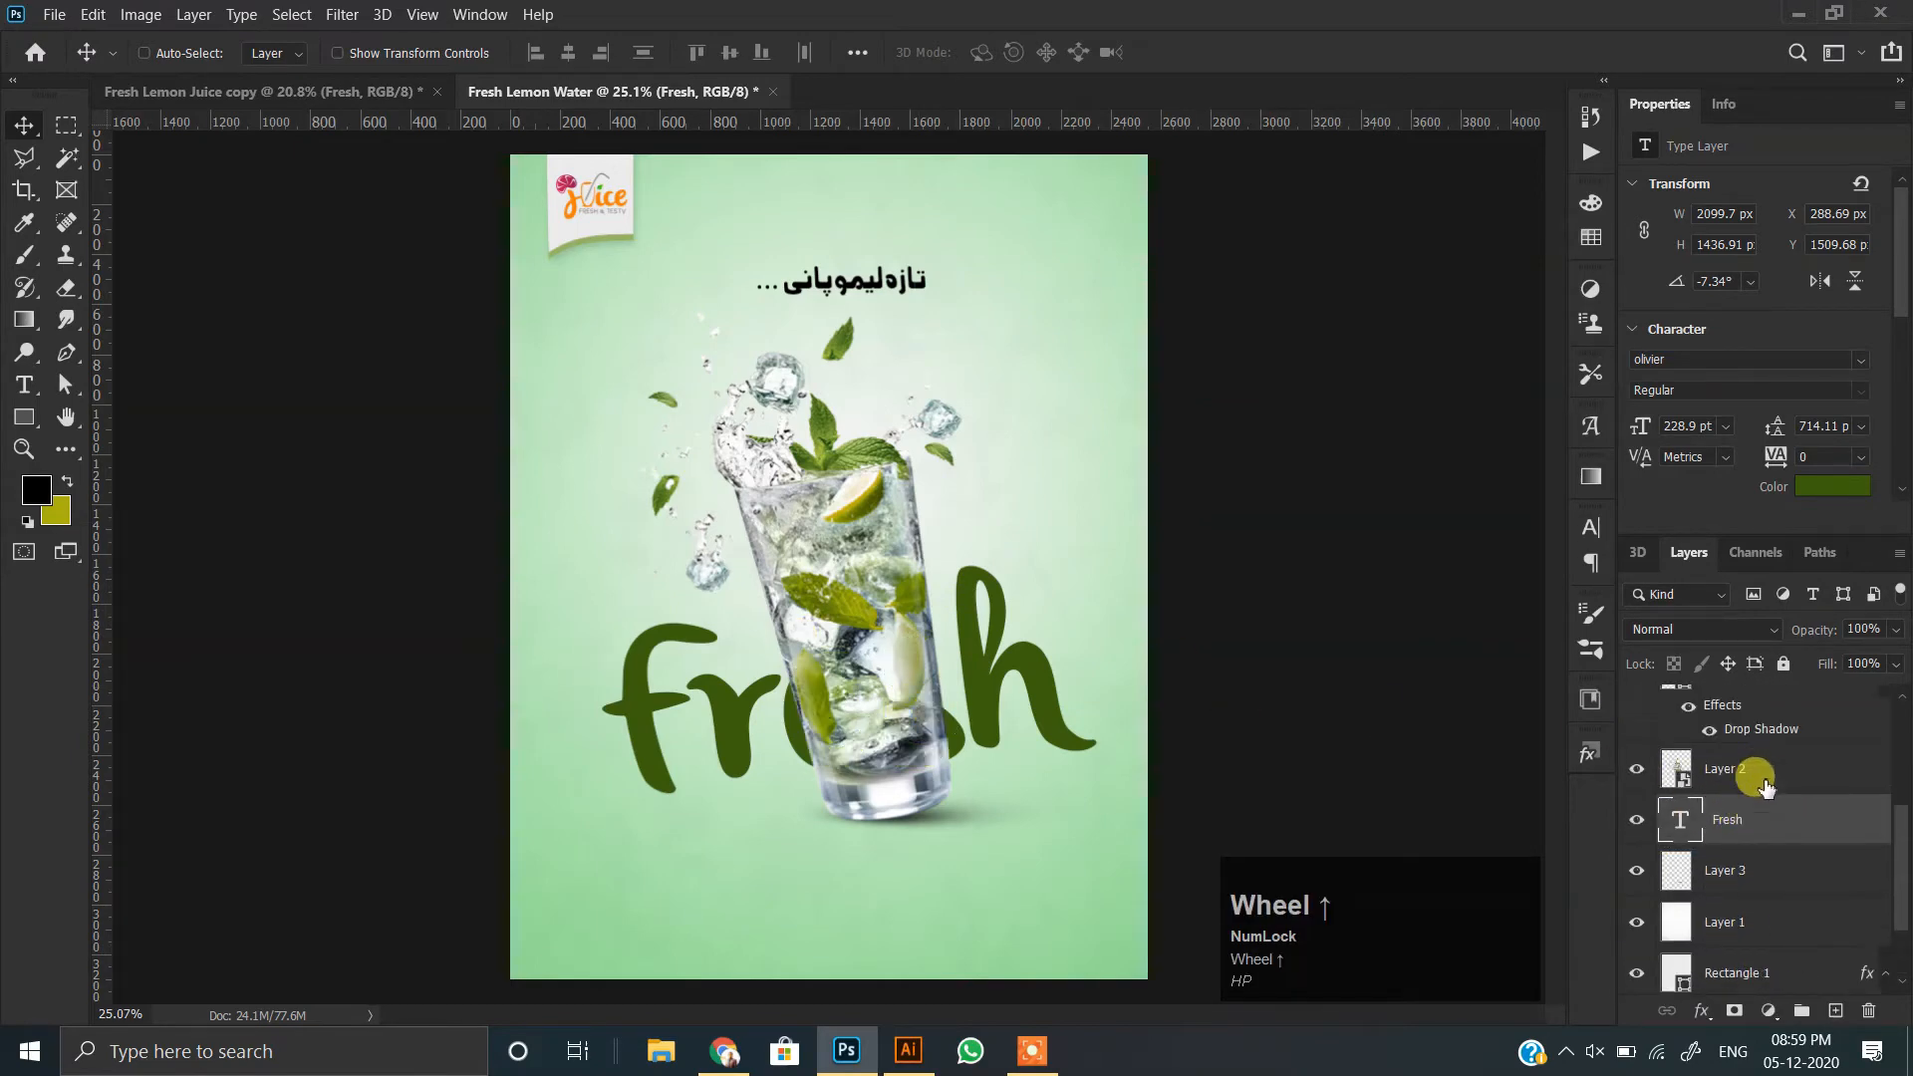
- Duplicate the Fresh layer as Fresh copy, place it above Layer 2 and clip it to the glass
{"action": "right_click", "coordinate": [1787, 829]}
{"action": "left_click", "coordinate": [1609, 397]}
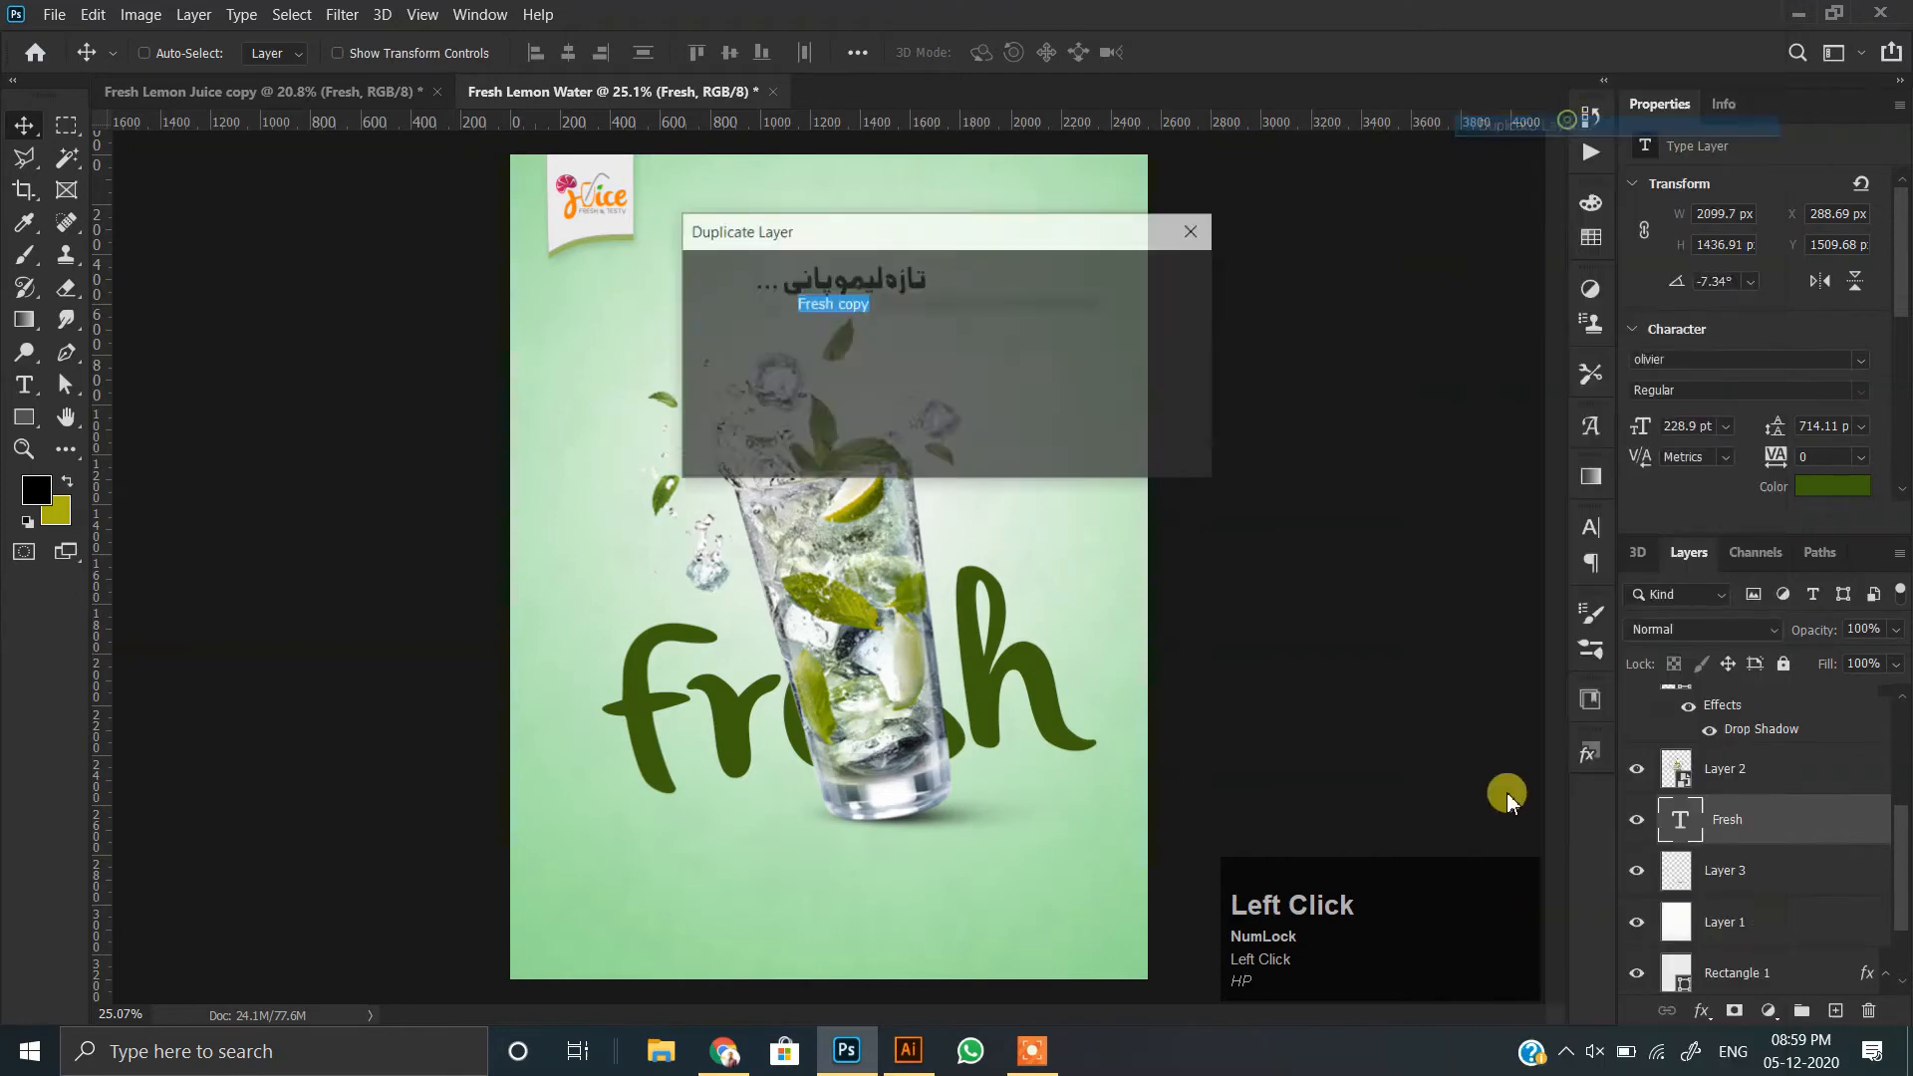
{"action": "left_click", "coordinate": [1156, 280]}
{"action": "mouse_move", "coordinate": [1742, 803]}
{"action": "left_mouse_down"}
{"action": "mouse_move", "coordinate": [1754, 762]}
{"action": "mouse_move", "coordinate": [1768, 787]}
{"action": "left_mouse_up"}
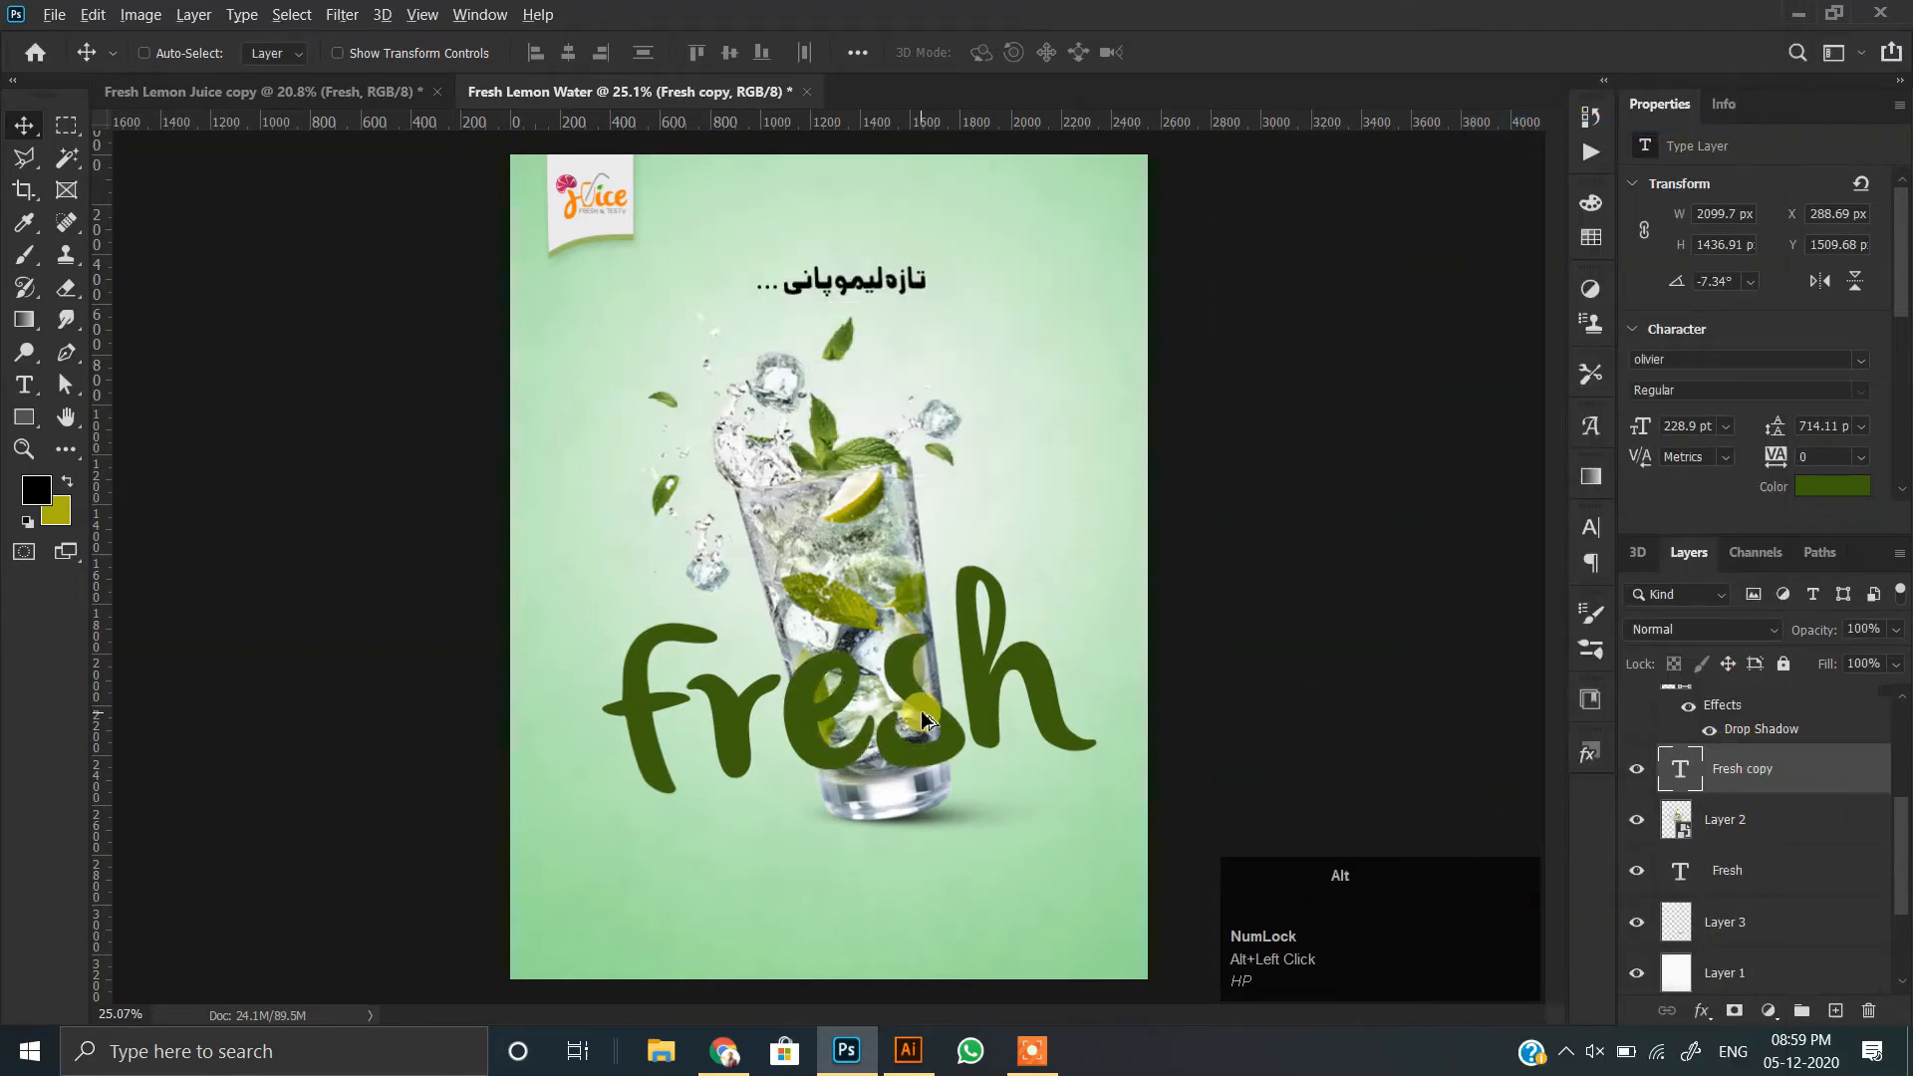
- Give the Fresh copy layer a white outside stroke and set its fill to 0%
{"action": "left_click", "coordinate": [1701, 1011]}
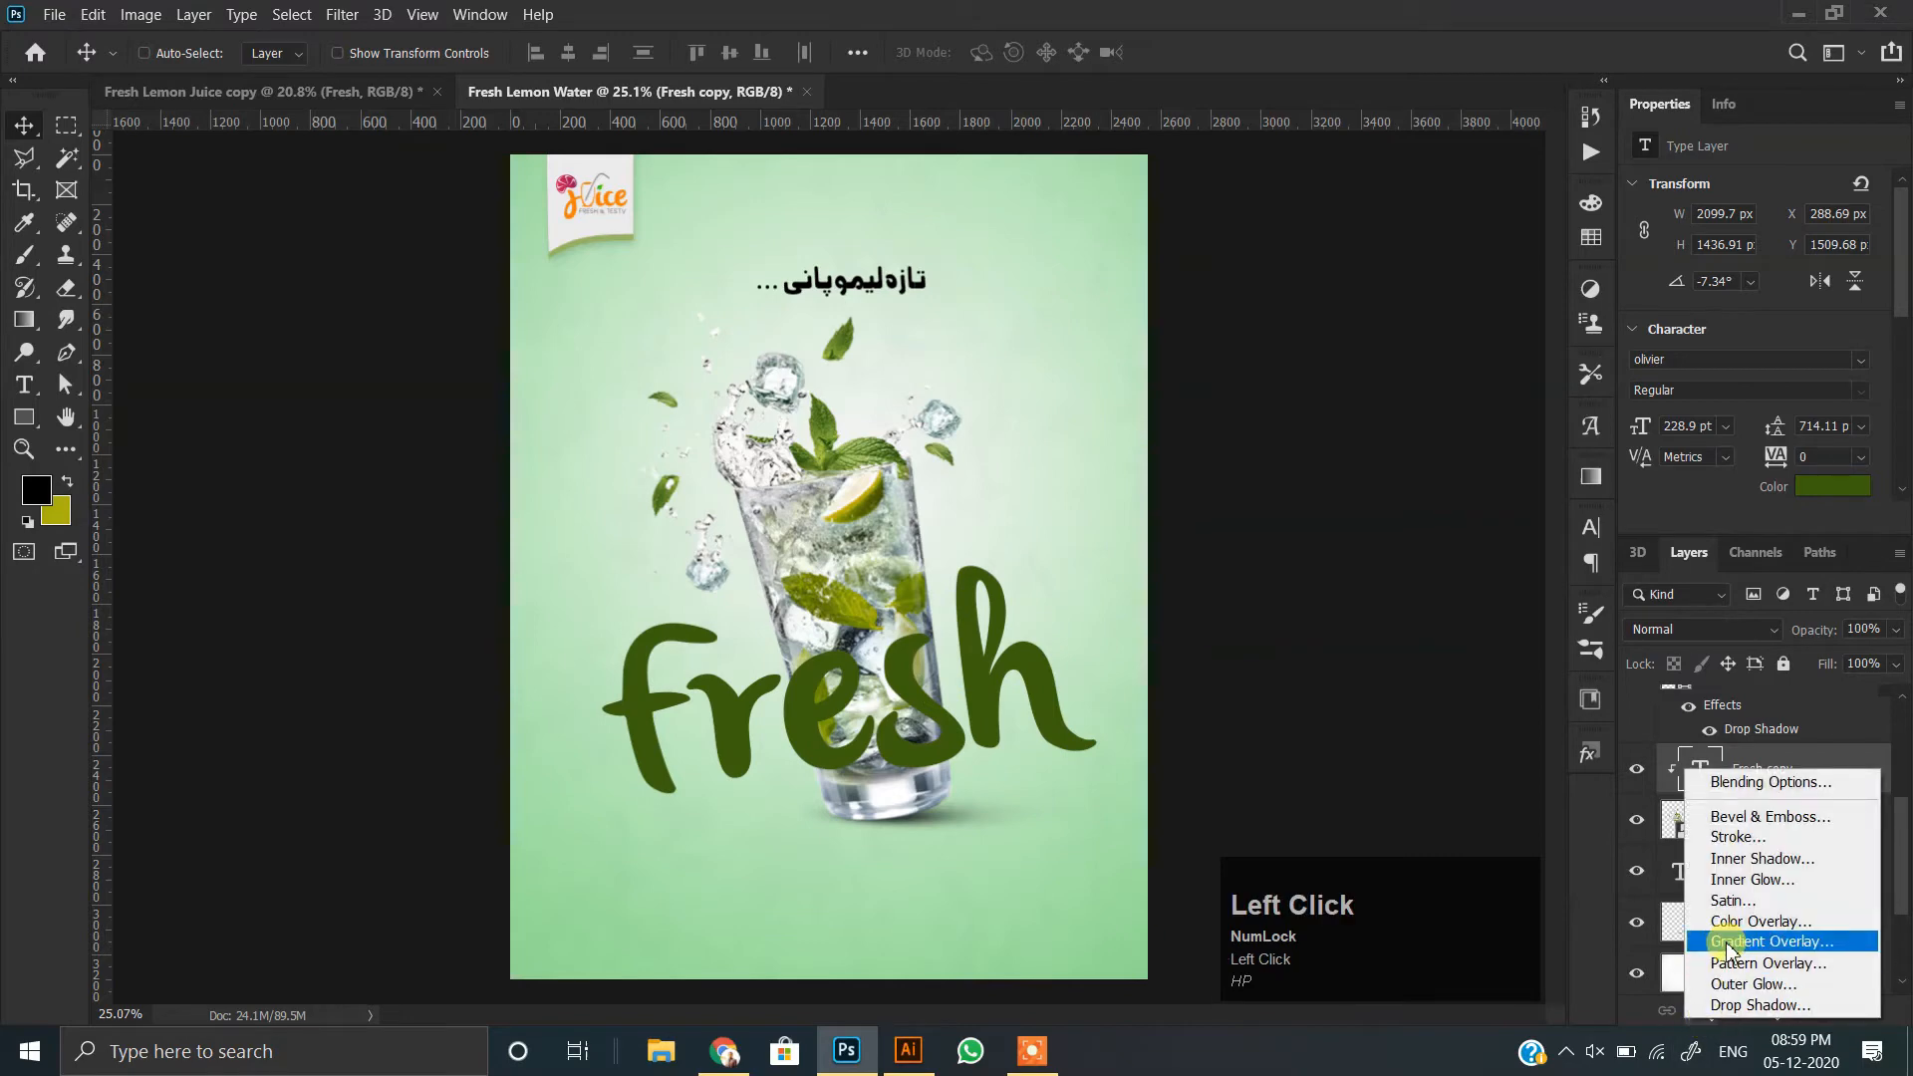
{"action": "left_click", "coordinate": [1732, 847]}
{"action": "left_click", "coordinate": [1261, 658]}
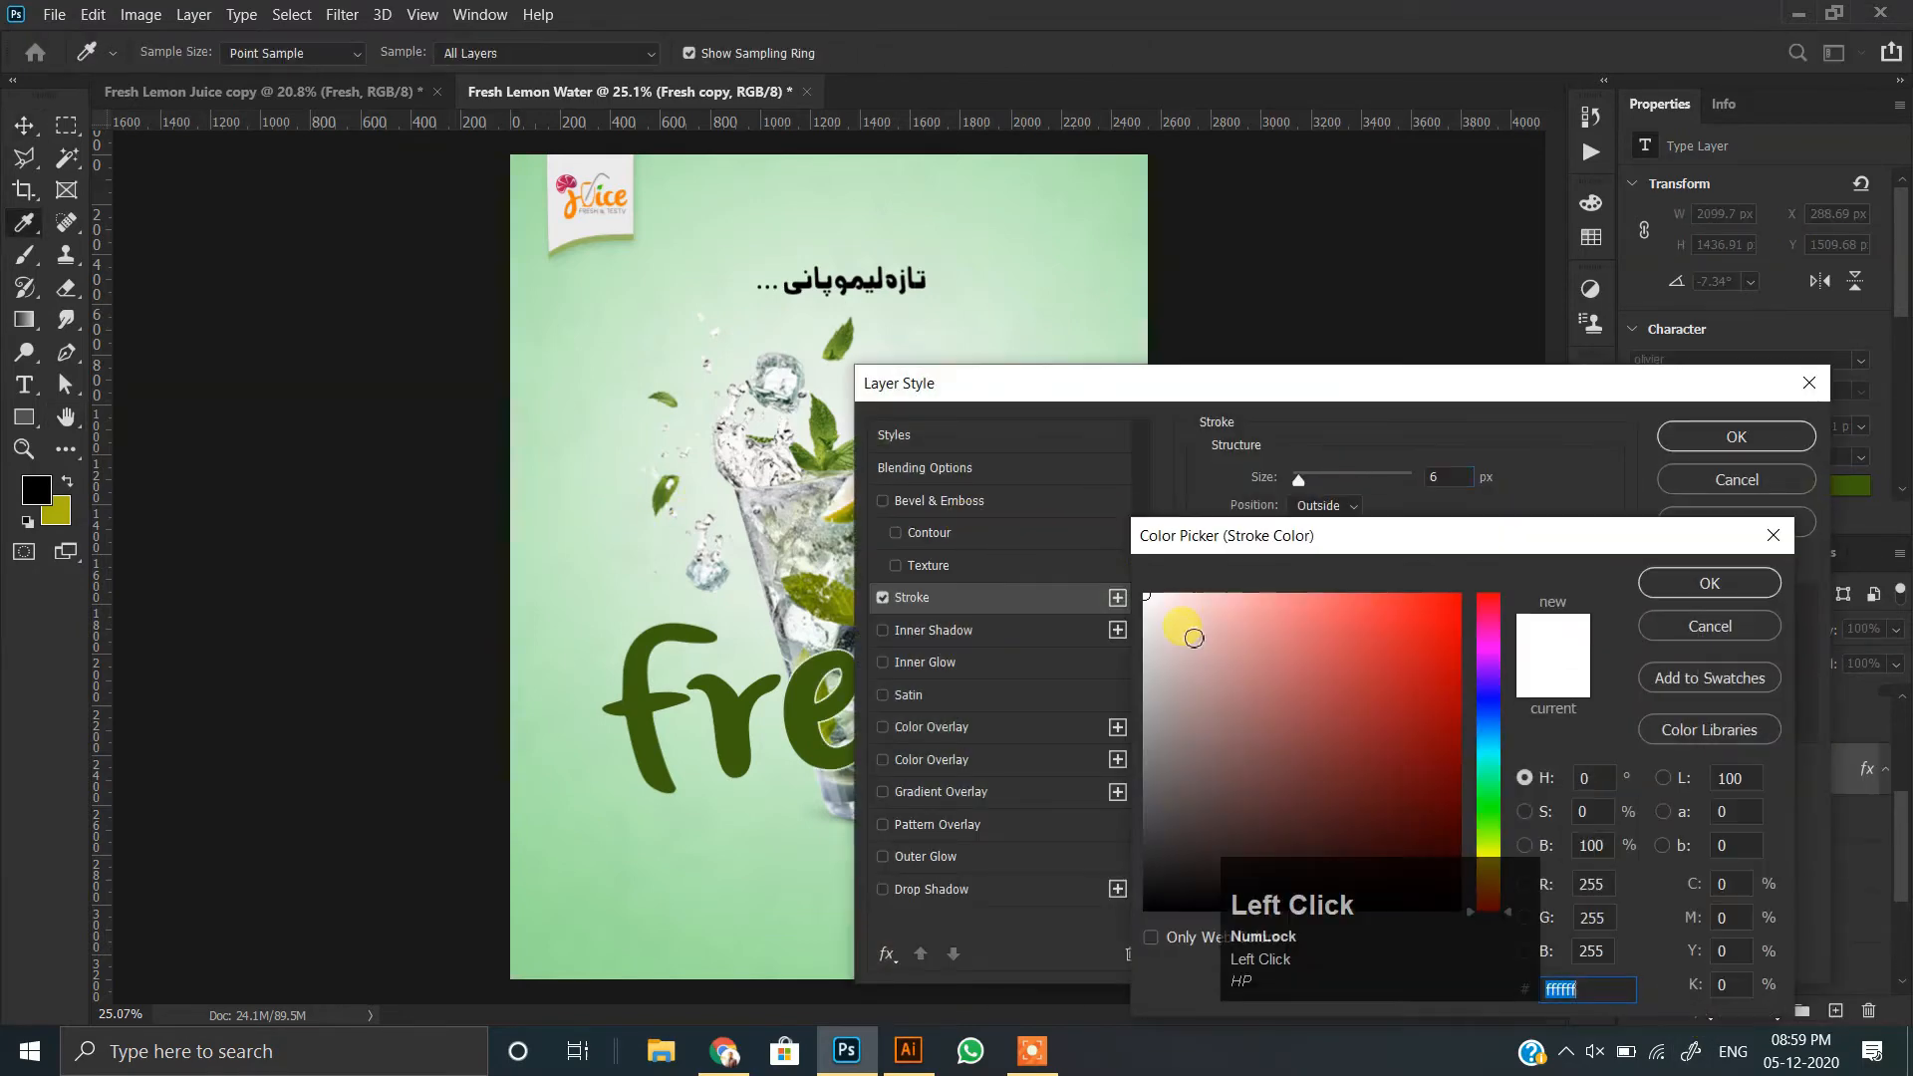
{"action": "left_click", "coordinate": [1669, 585]}
{"action": "left_click", "coordinate": [1443, 477]}
{"action": "left_click", "coordinate": [1684, 436]}
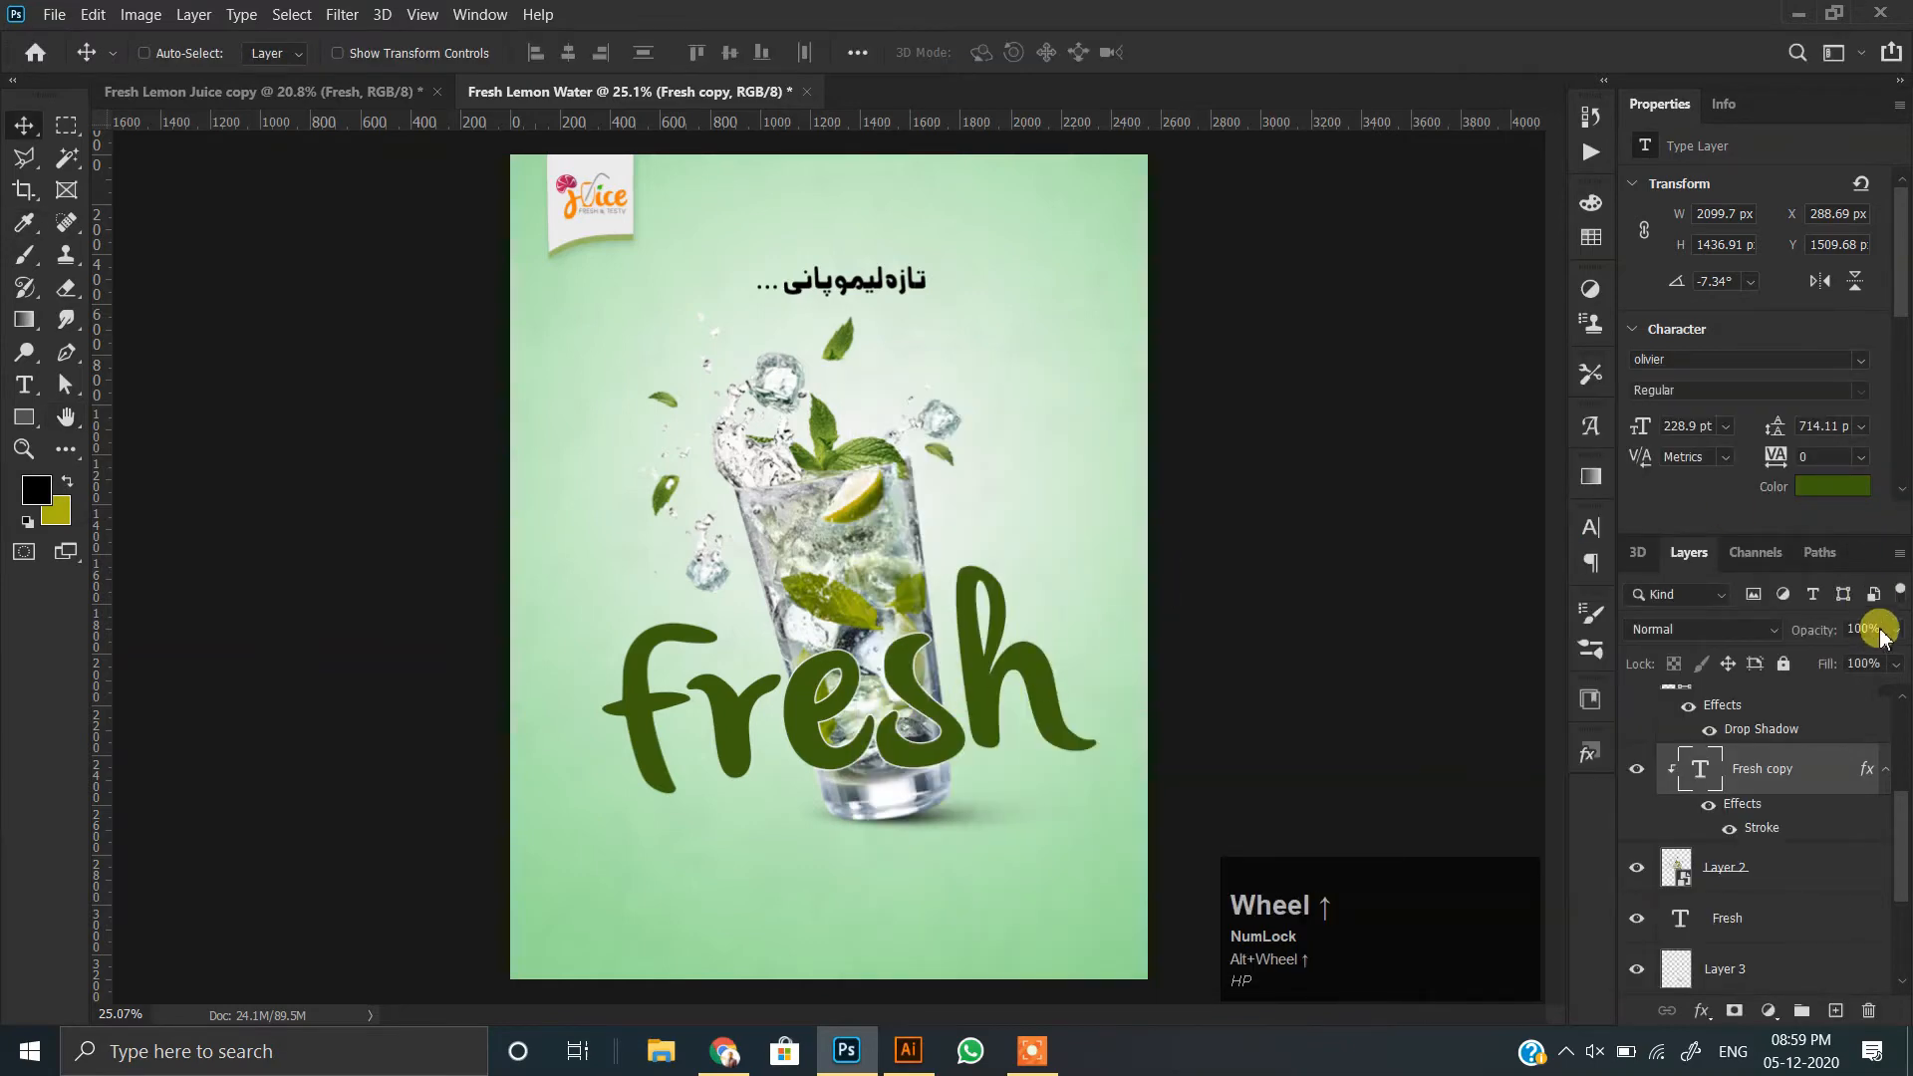
{"action": "left_click_drag", "start_coordinate": [1892, 670], "coordinate": [1769, 697]}
{"action": "scroll", "coordinate": [945, 688], "scroll_direction": "up", "scroll_amount": 2}
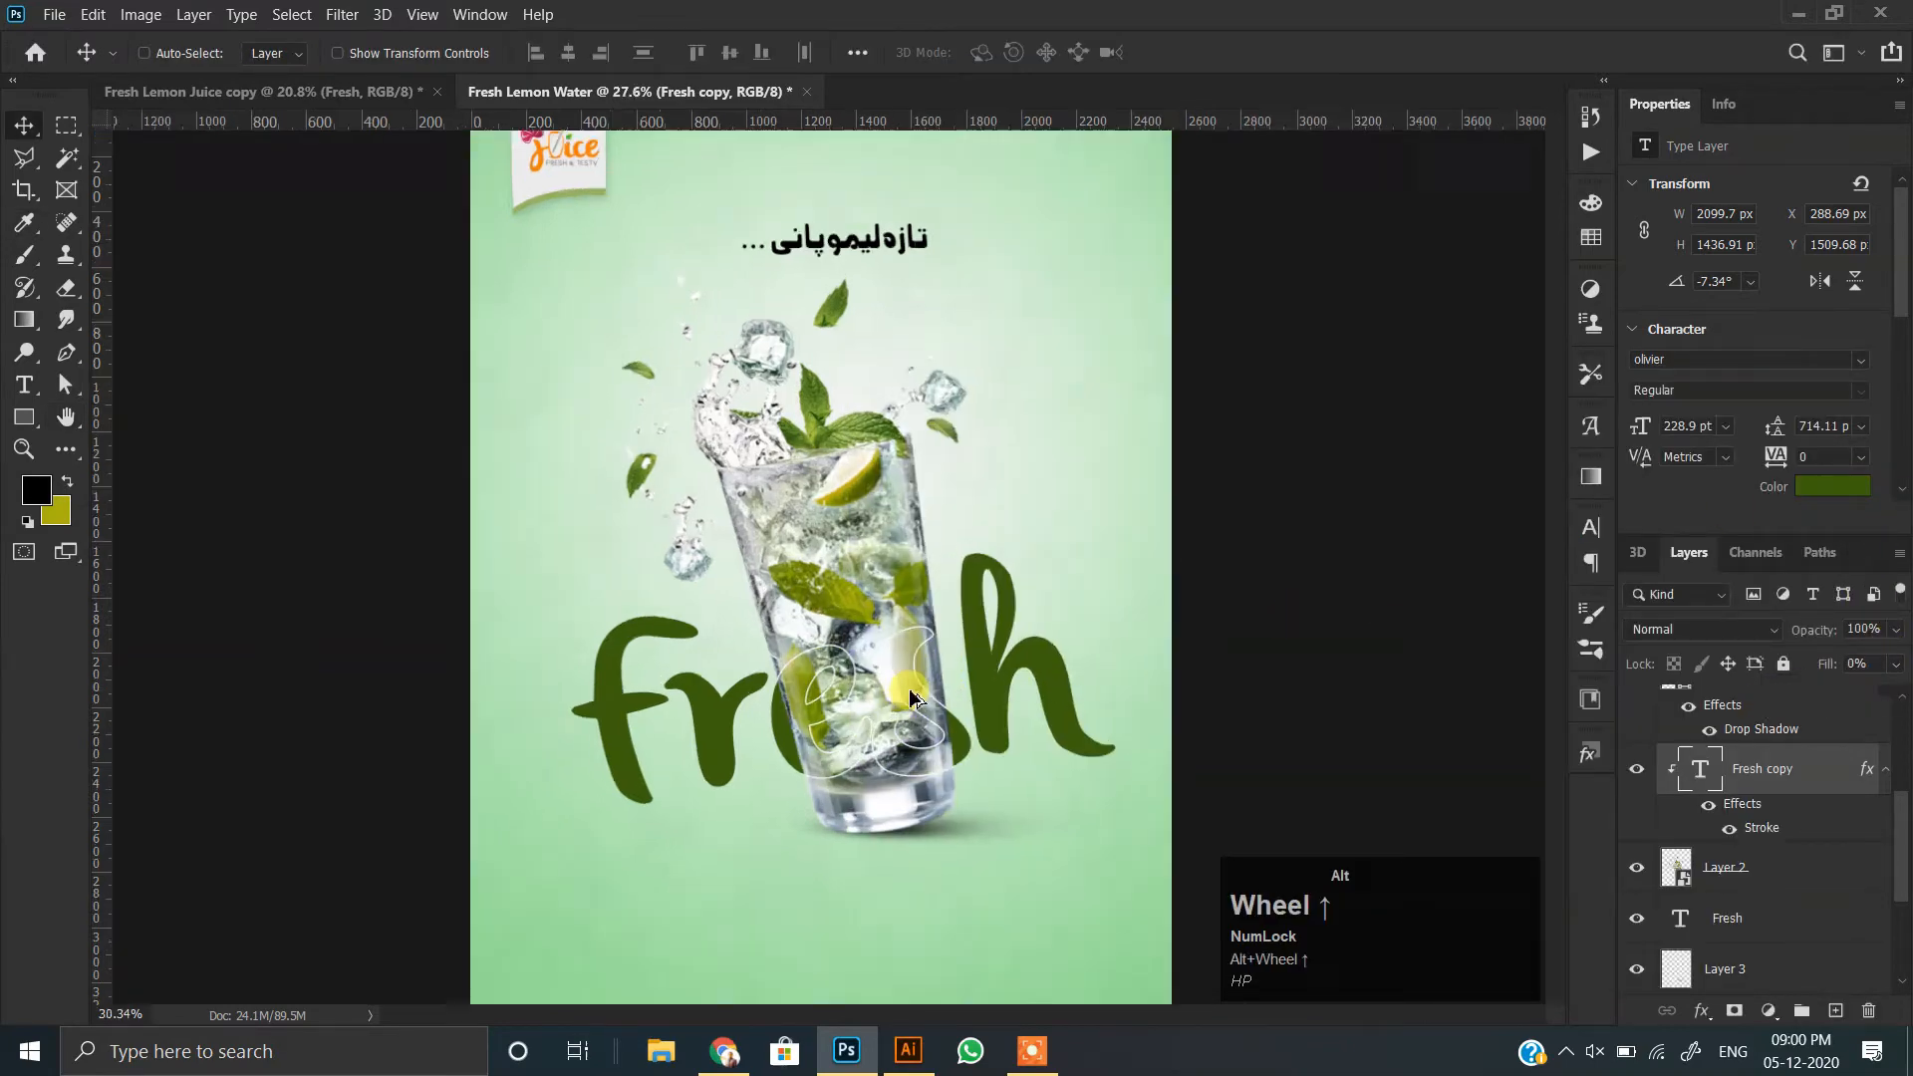
- Add a Linear Burn drop shadow to Fresh copy with 49% opacity, 16 px distance and 51 px size
{"action": "left_click", "coordinate": [1702, 1011]}
{"action": "left_click", "coordinate": [1111, 603]}
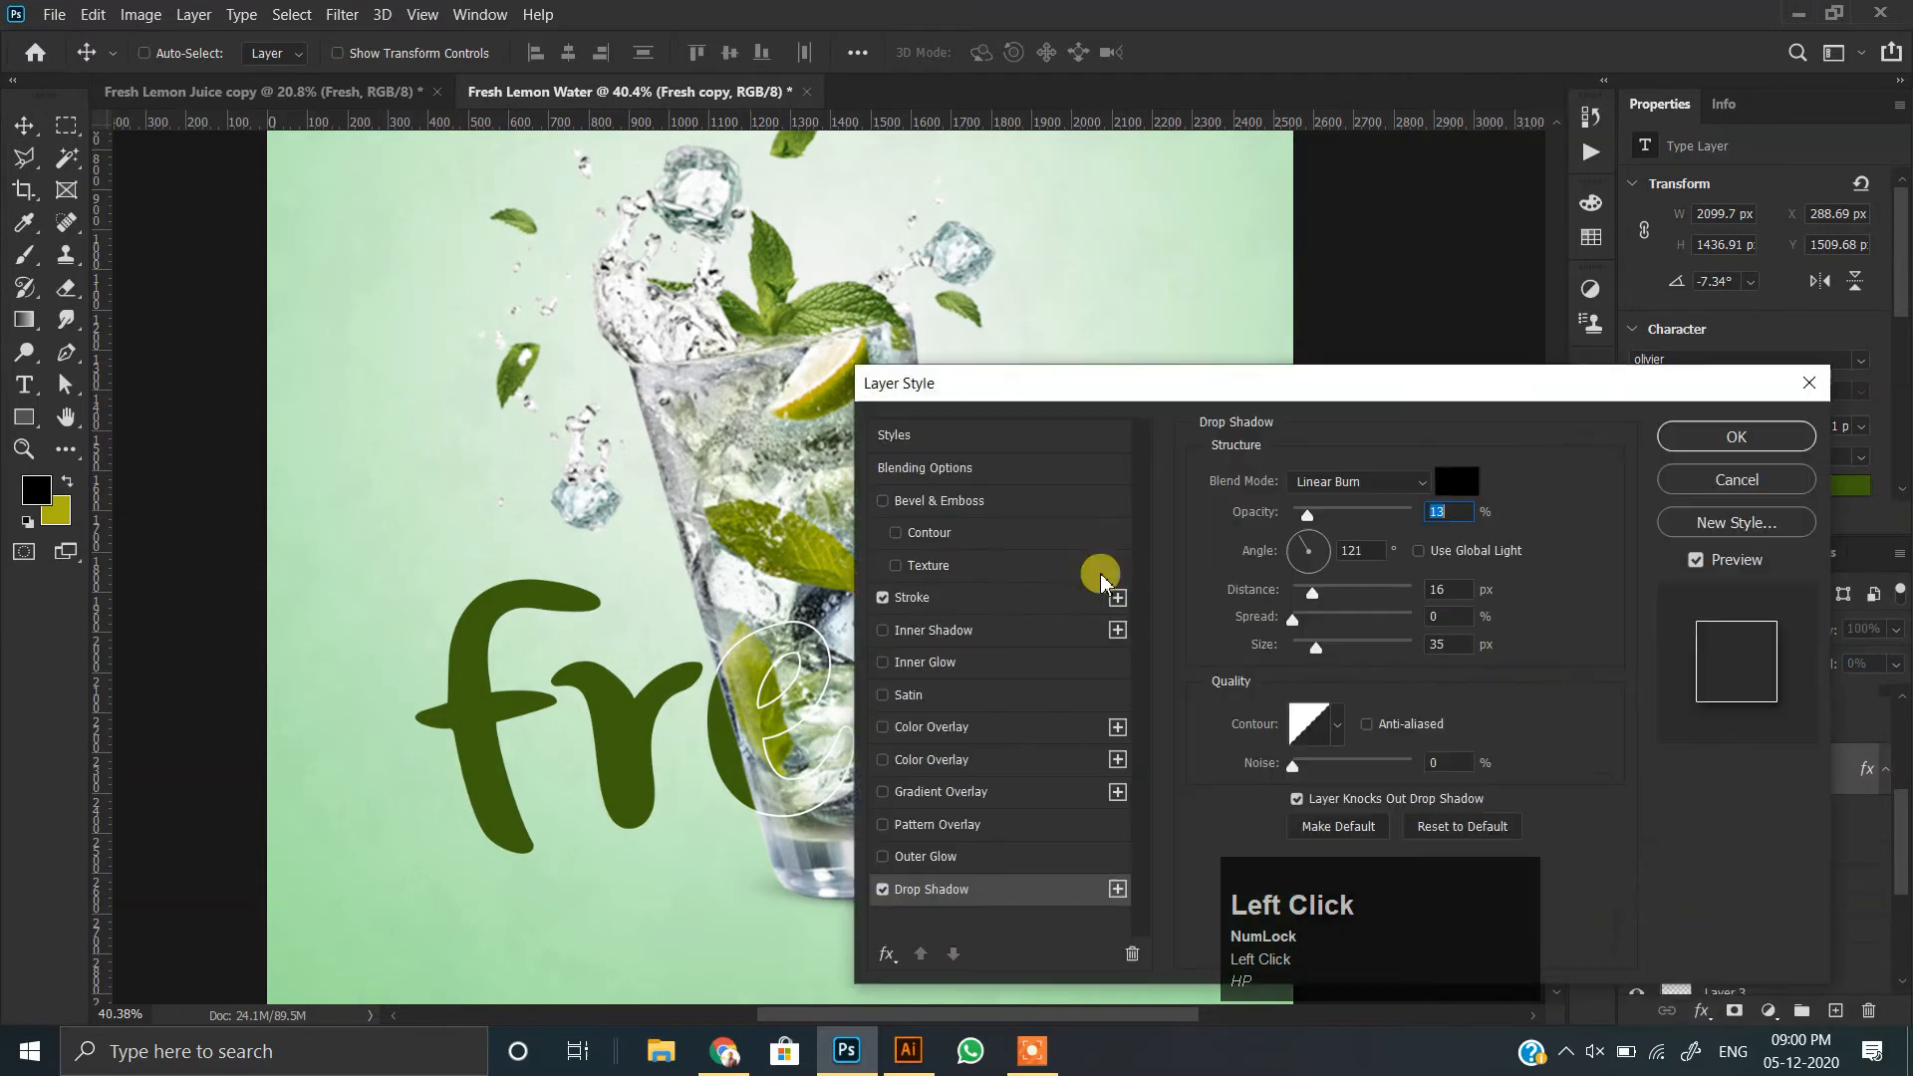
{"action": "left_click_drag", "start_coordinate": [1175, 388], "coordinate": [1368, 451]}
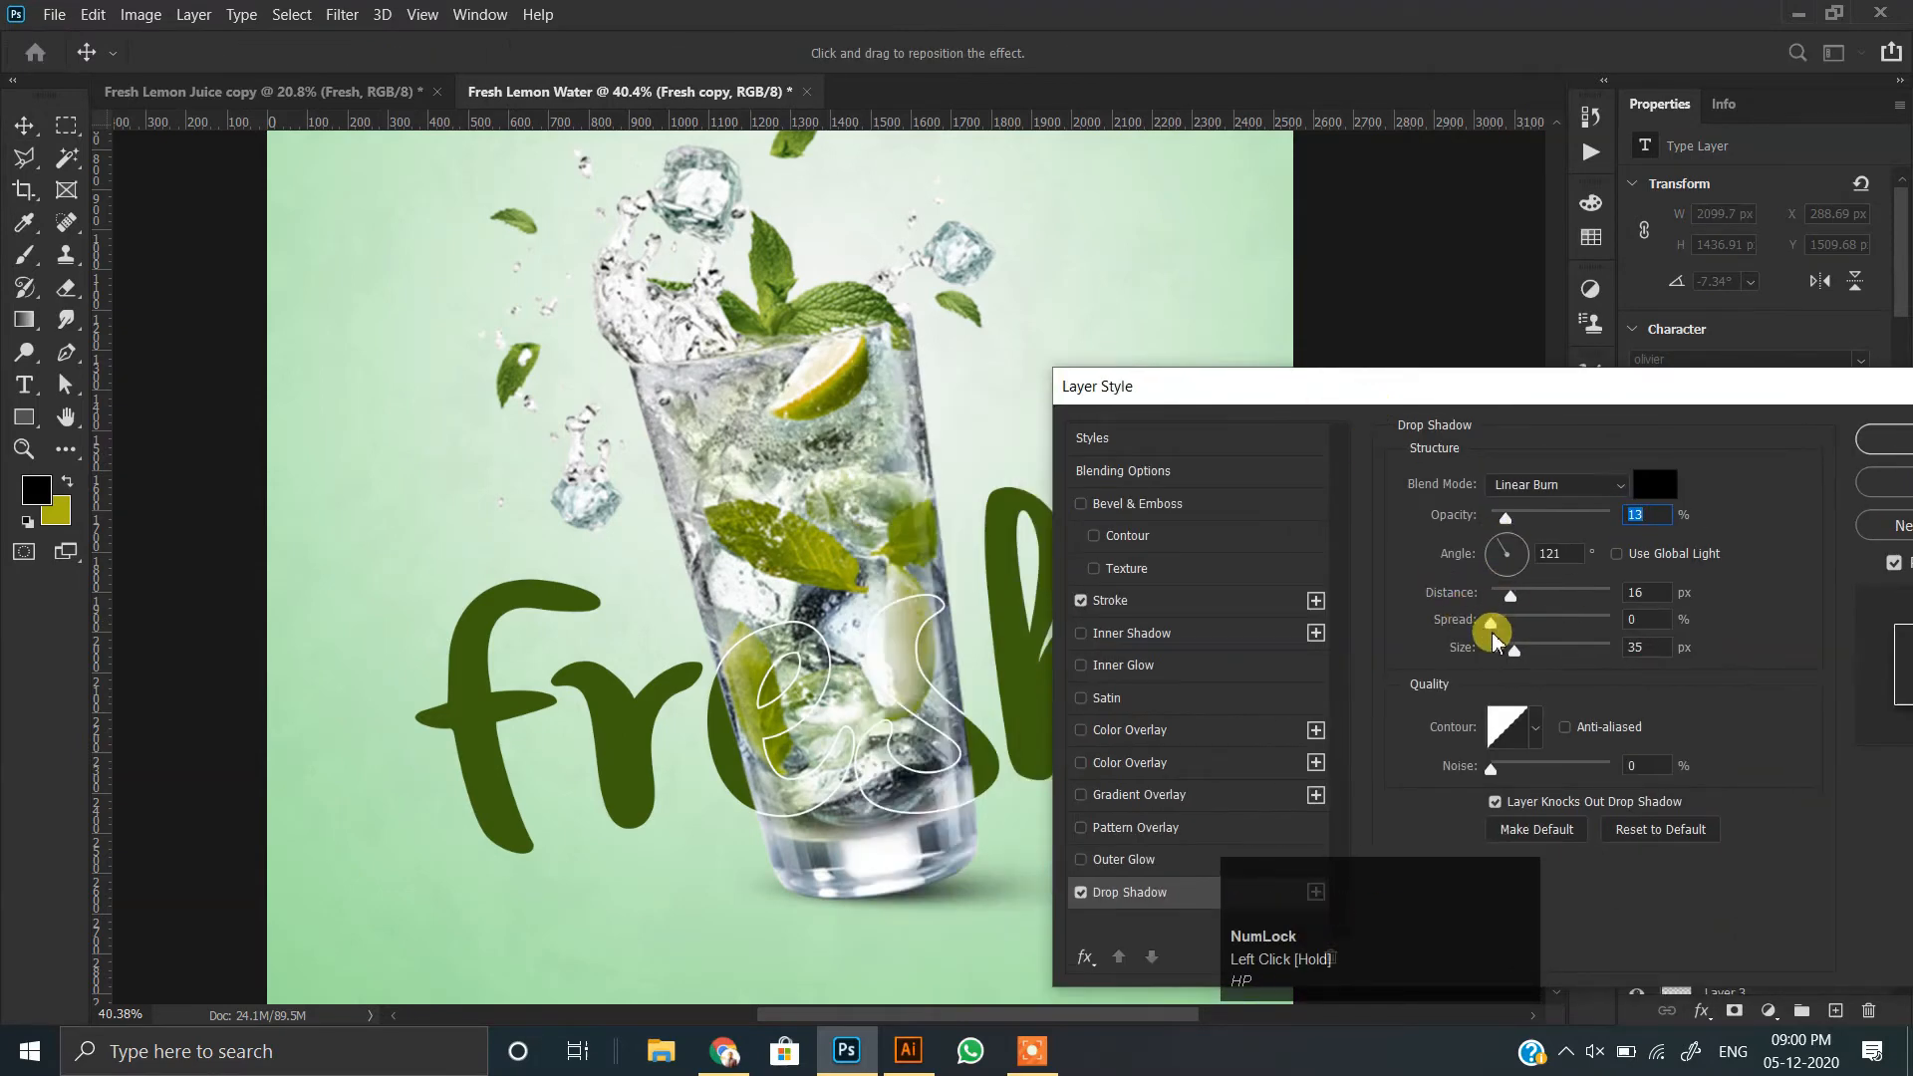
{"action": "left_click_drag", "start_coordinate": [1504, 518], "coordinate": [1575, 523]}
{"action": "left_click_drag", "start_coordinate": [1522, 666], "coordinate": [1530, 659]}
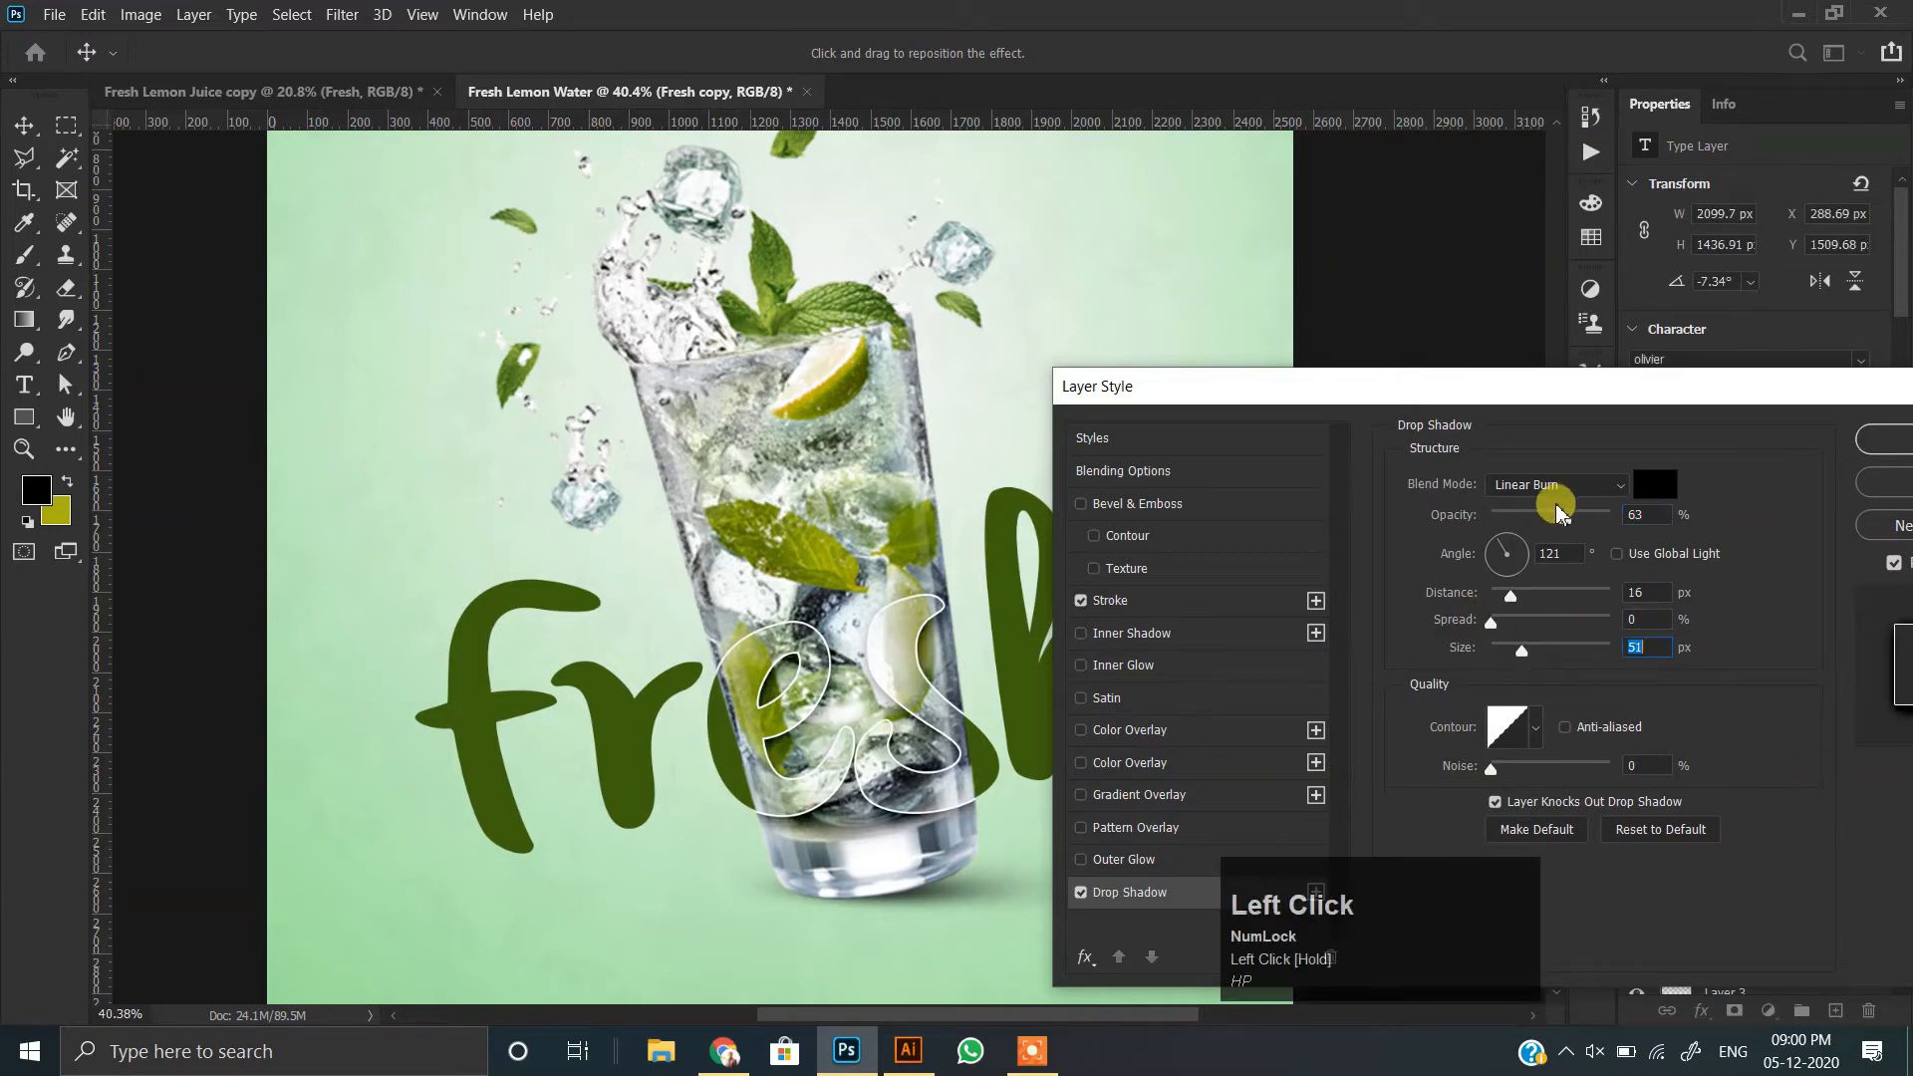
{"action": "left_click_drag", "start_coordinate": [1556, 525], "coordinate": [1551, 525]}
{"action": "left_click_drag", "start_coordinate": [1486, 392], "coordinate": [1343, 392]}
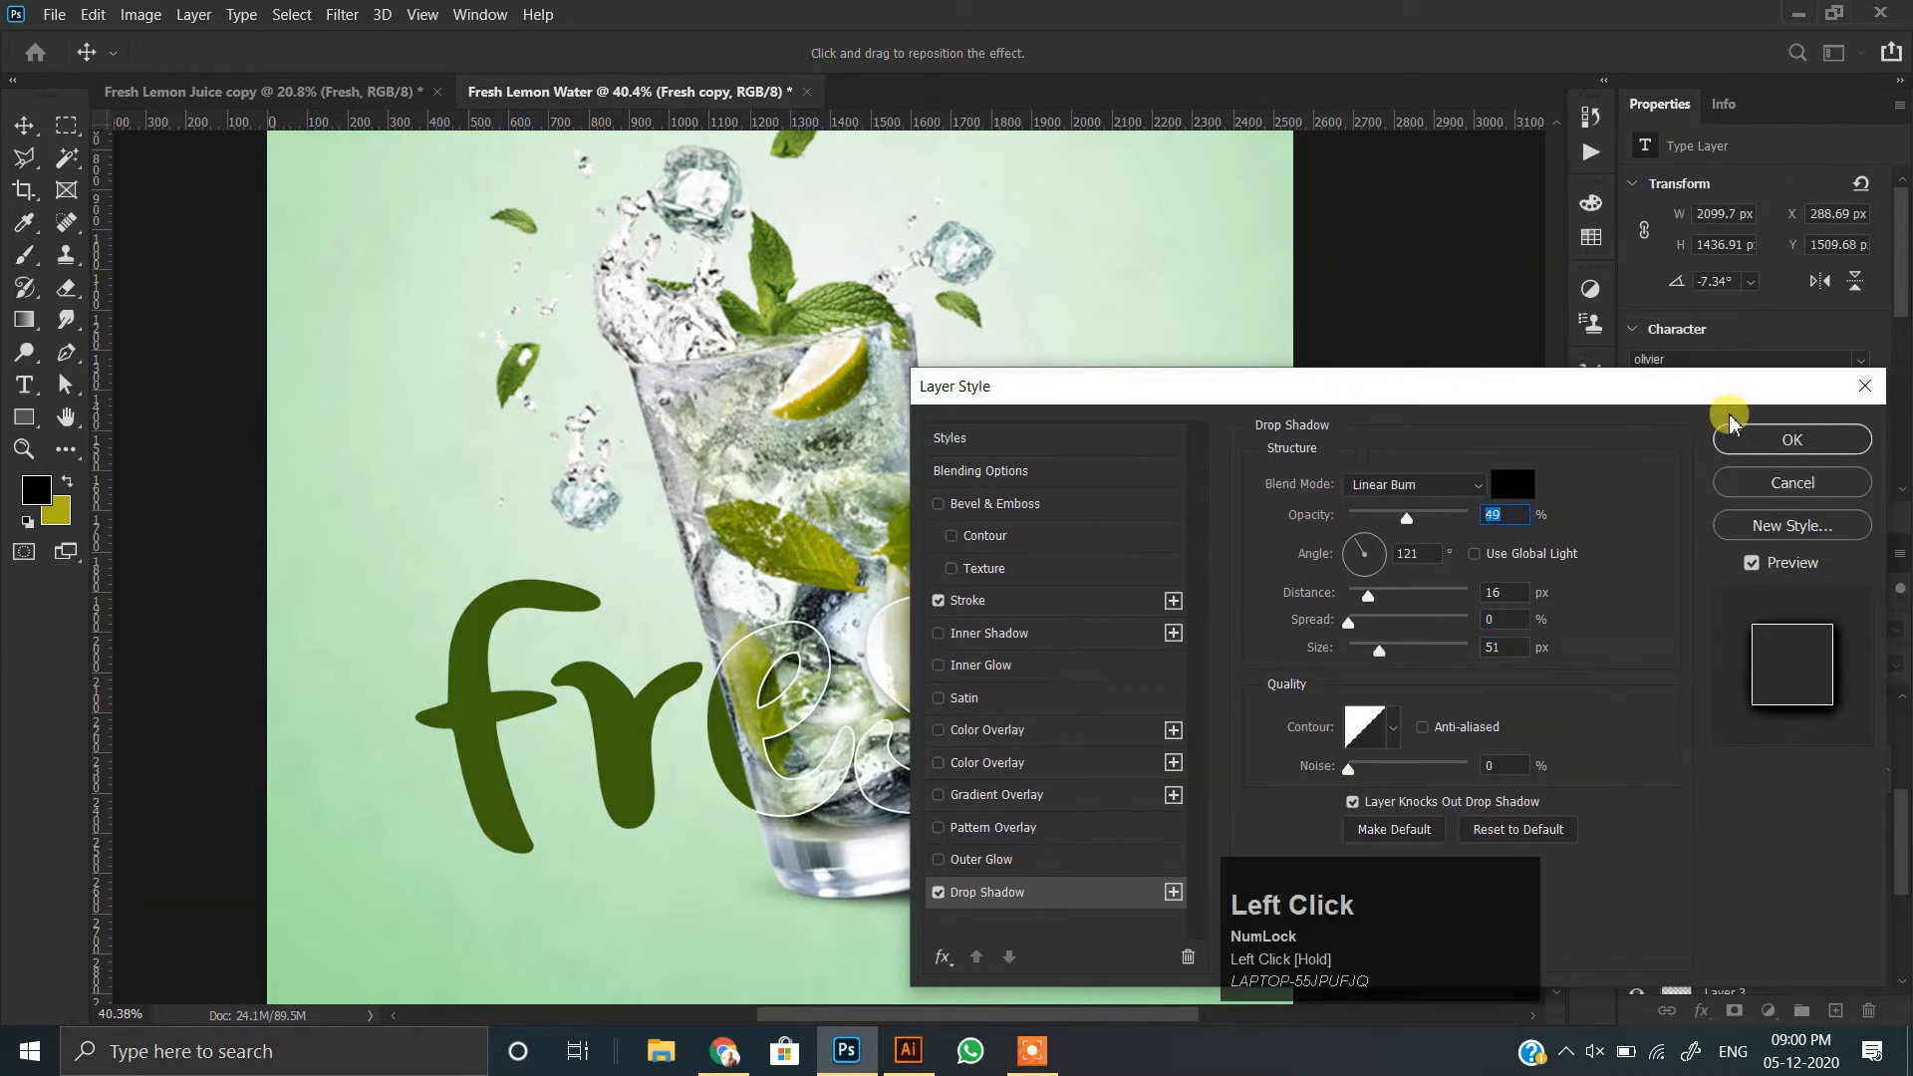
{"action": "left_click", "coordinate": [1789, 437]}
- Select the Fresh copy and Fresh text layers together and move them slightly up
{"action": "scroll", "coordinate": [1754, 795], "scroll_direction": "up", "scroll_amount": 2}
{"action": "scroll", "coordinate": [1757, 788], "scroll_direction": "down", "scroll_amount": 1}
{"action": "scroll", "coordinate": [1759, 792], "scroll_direction": "down", "scroll_amount": 1}
{"action": "left_click", "coordinate": [1730, 881]}
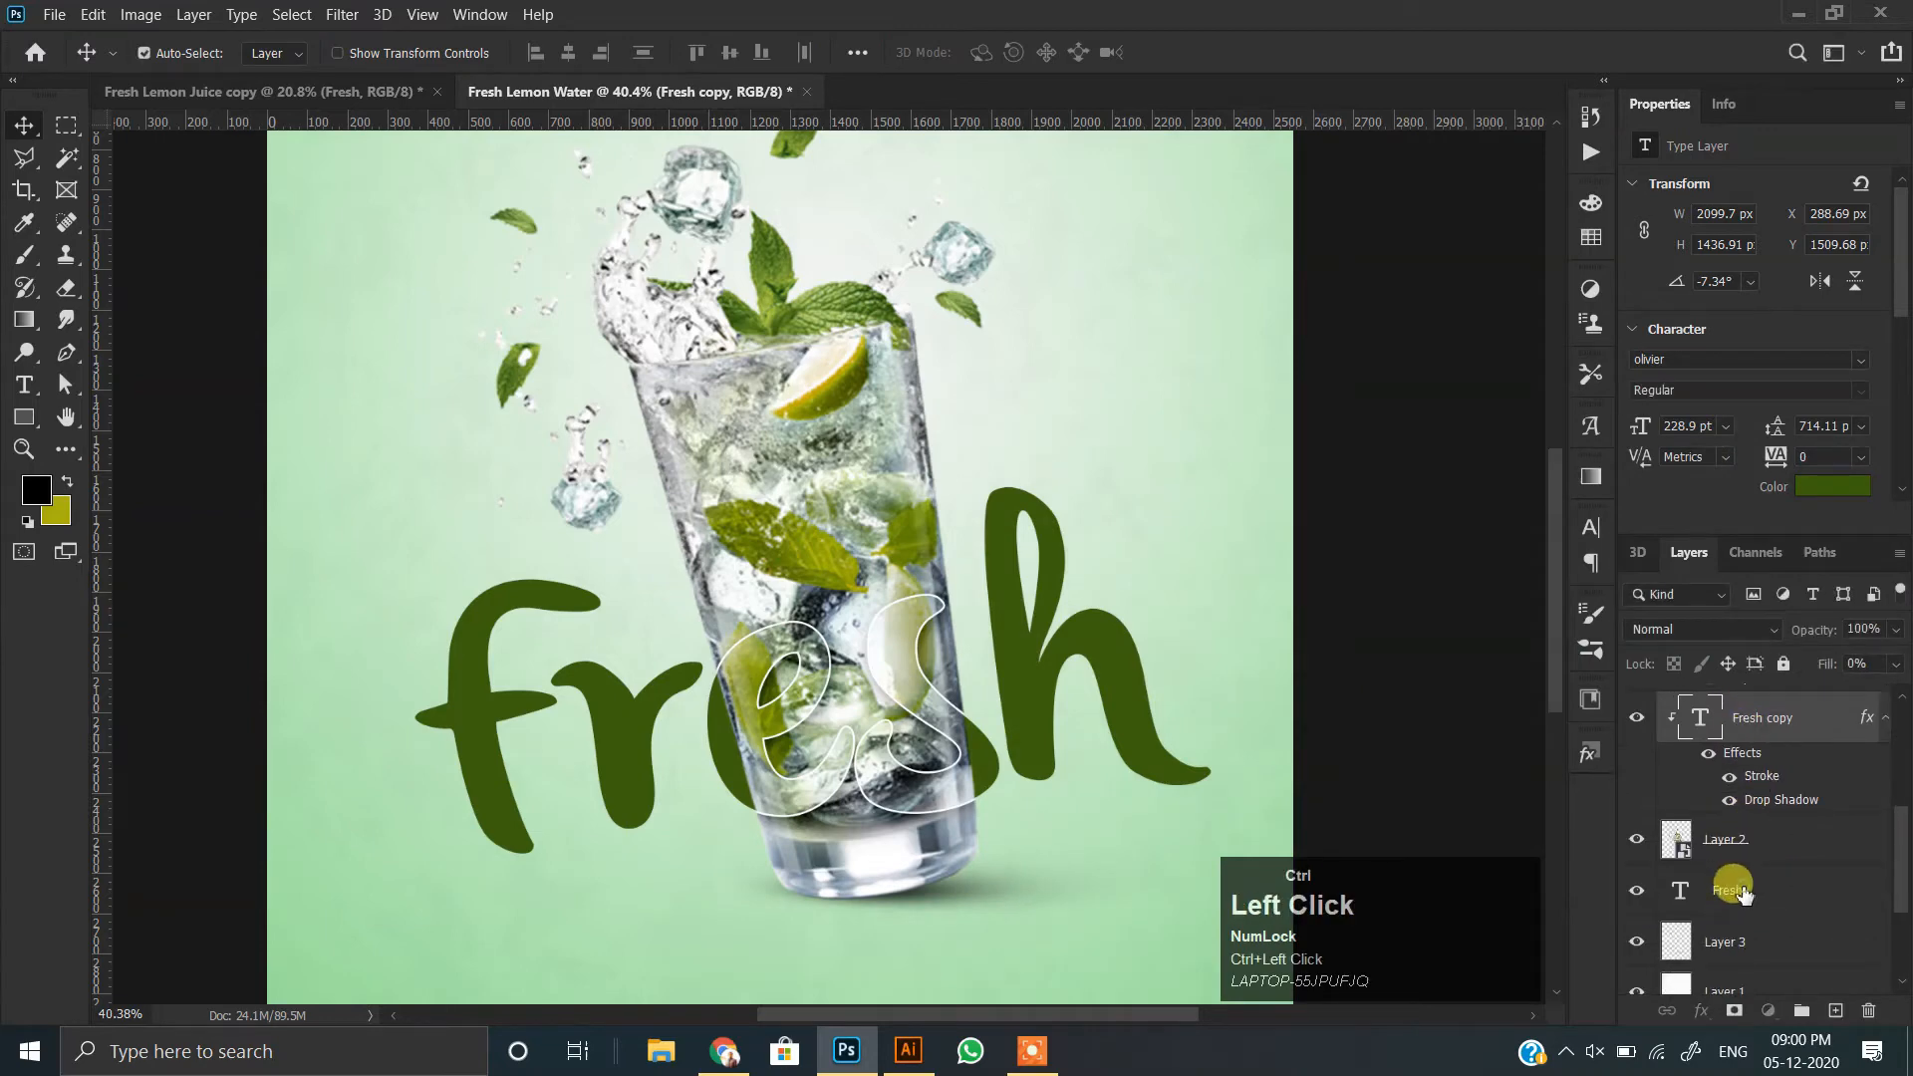
{"action": "left_click_drag", "start_coordinate": [1044, 708], "coordinate": [1038, 677]}
{"action": "scroll", "coordinate": [851, 687], "scroll_direction": "down", "scroll_amount": 5}
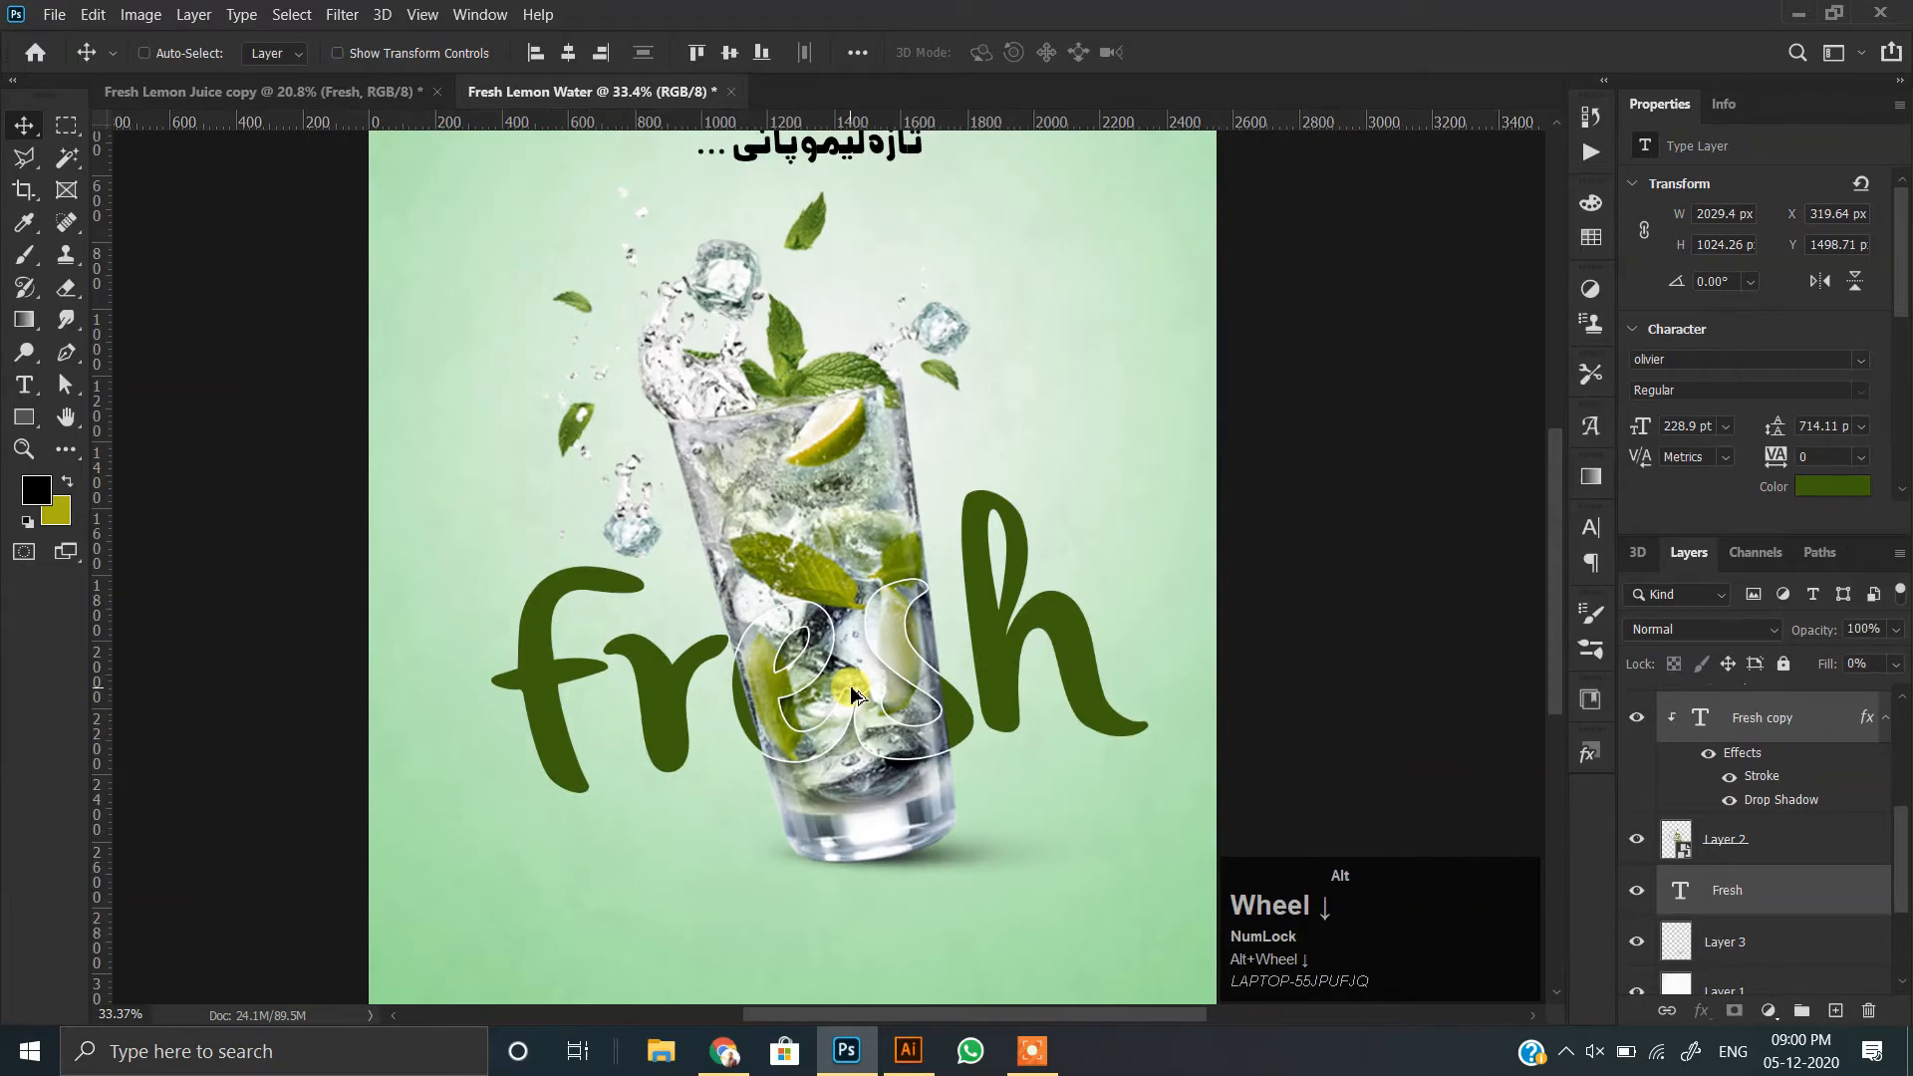
- Reposition both Fresh text layers, scale them to 102.16% and nudge them right by 10 px
{"action": "scroll", "coordinate": [851, 687], "scroll_direction": "up", "scroll_amount": 1}
{"action": "scroll", "coordinate": [850, 688], "scroll_direction": "down", "scroll_amount": 1}
{"action": "scroll", "coordinate": [851, 686], "scroll_direction": "down", "scroll_amount": 1}
{"action": "scroll", "coordinate": [850, 657], "scroll_direction": "down", "scroll_amount": 1}
{"action": "scroll", "coordinate": [849, 638], "scroll_direction": "up", "scroll_amount": 1}
{"action": "left_click_drag", "start_coordinate": [792, 642], "coordinate": [852, 704]}
{"action": "key", "text": "ctrl+t"}
{"action": "left_click_drag", "start_coordinate": [1062, 650], "coordinate": [1071, 656]}
{"action": "double_click", "coordinate": [972, 669]}
{"action": "scroll", "coordinate": [972, 670], "scroll_direction": "up", "scroll_amount": 2}
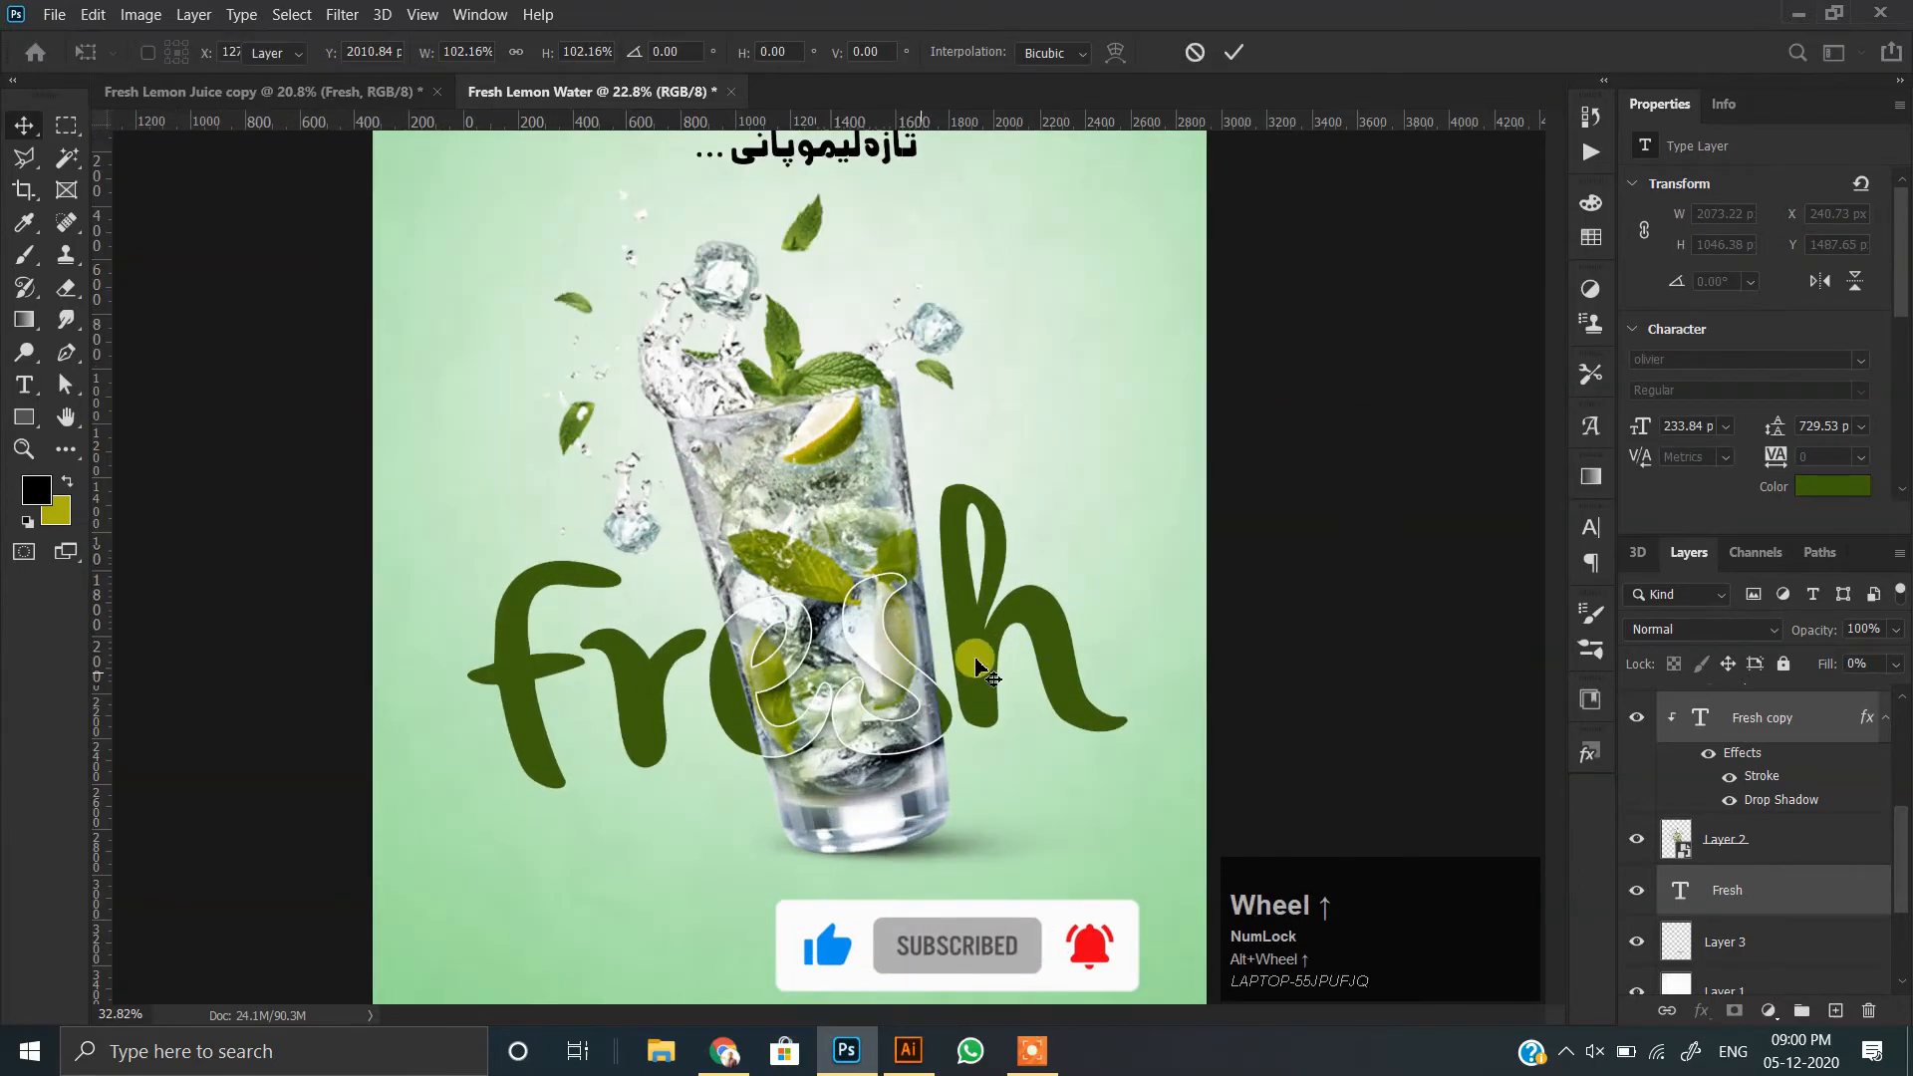
{"action": "key", "text": "shift+Right"}
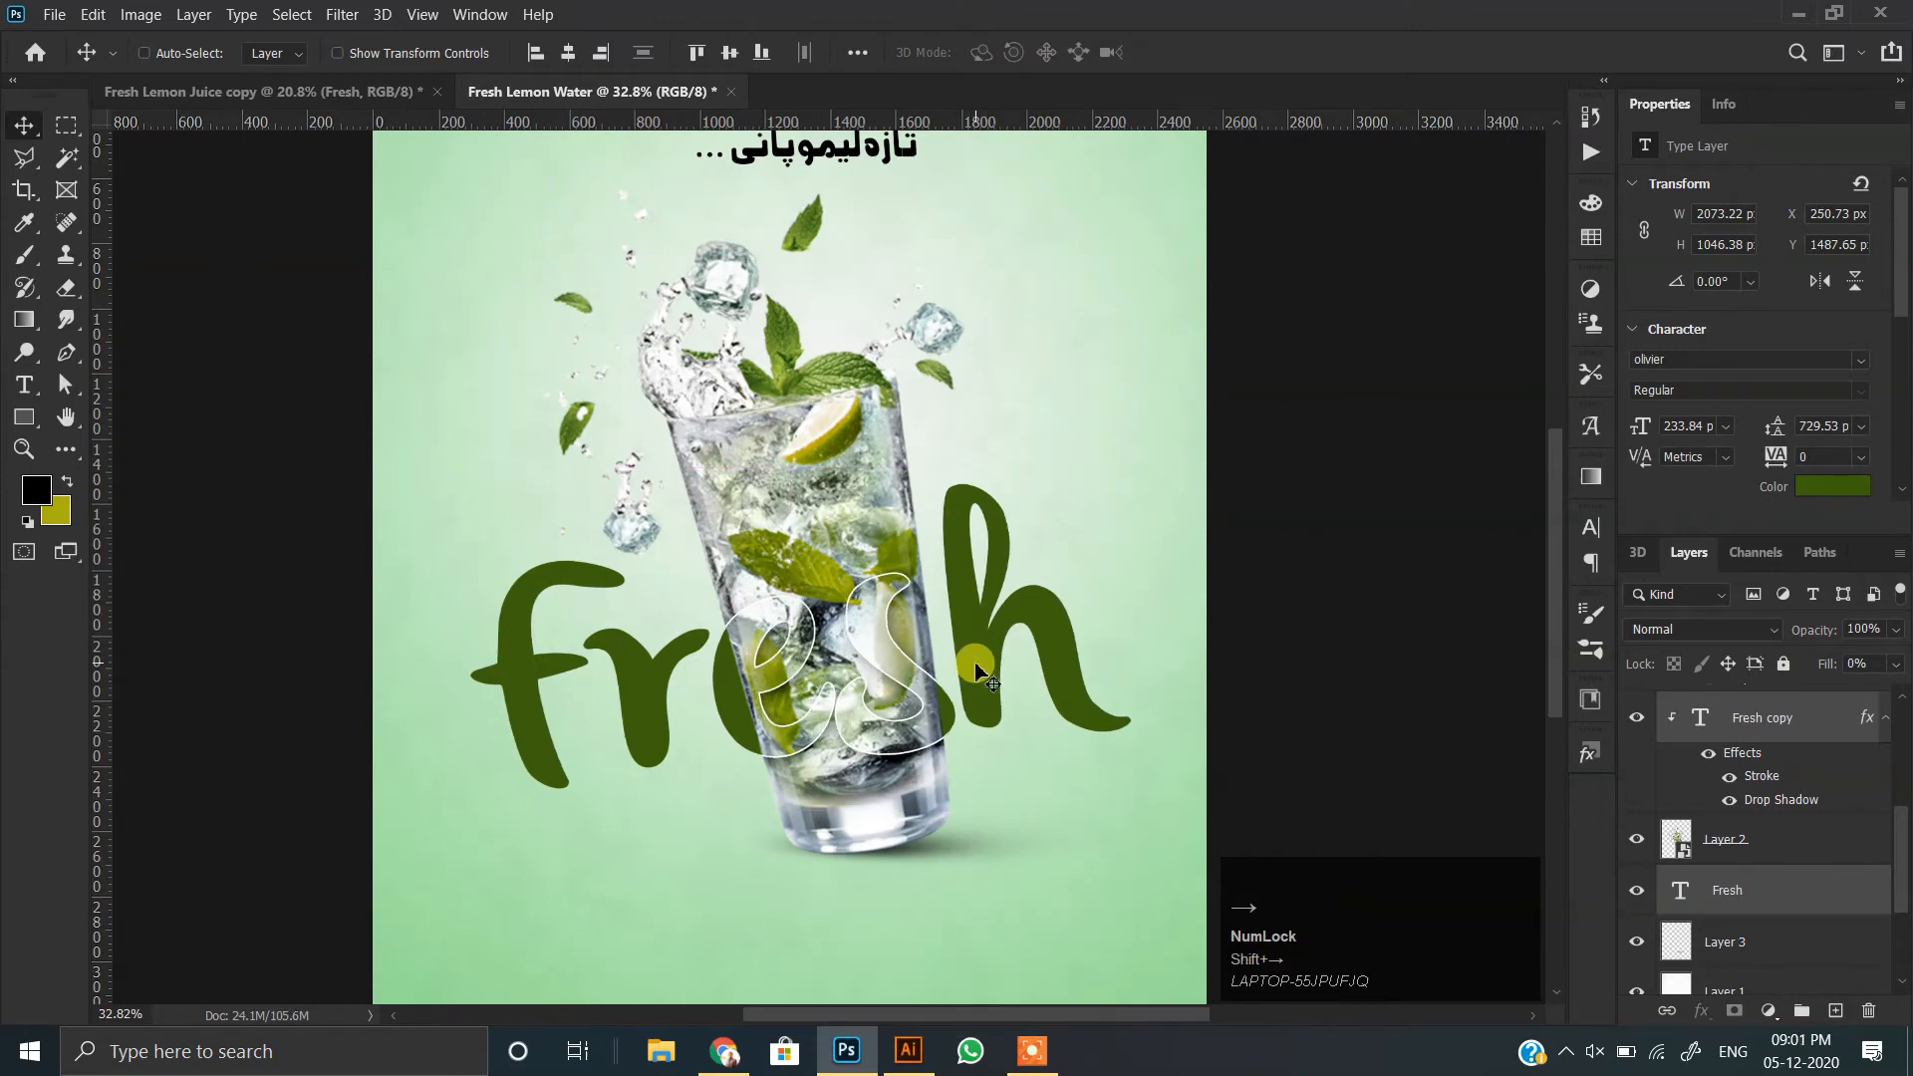
- Copy the Lemon and water texts from Fresh Lemon Juice copy to just above the Fresh layer, placing them below the letters "fr"
{"action": "left_click", "coordinate": [1785, 886]}
{"action": "scroll", "coordinate": [1785, 884], "scroll_direction": "down", "scroll_amount": 1}
{"action": "scroll", "coordinate": [772, 575], "scroll_direction": "down", "scroll_amount": 1}
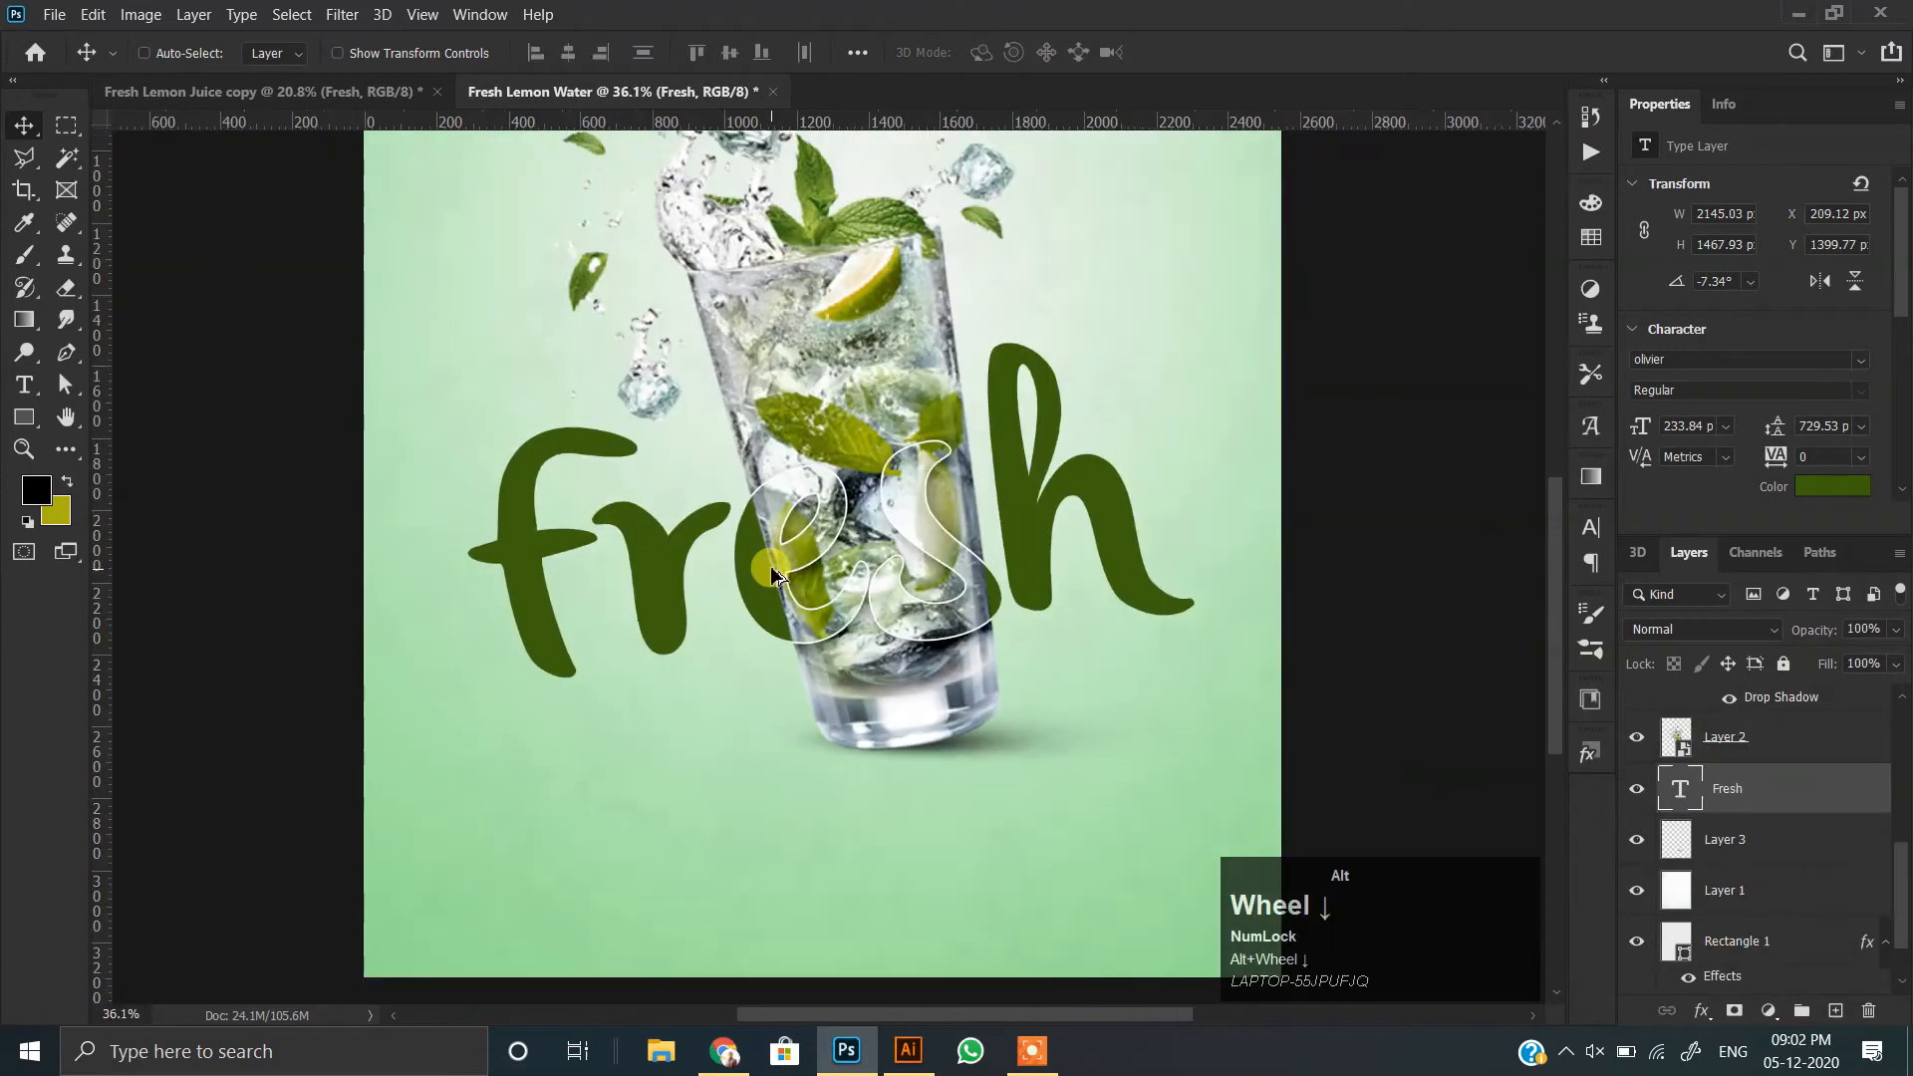
{"action": "left_click", "coordinate": [359, 91]}
{"action": "left_click", "coordinate": [733, 603], "text": "ctrl"}
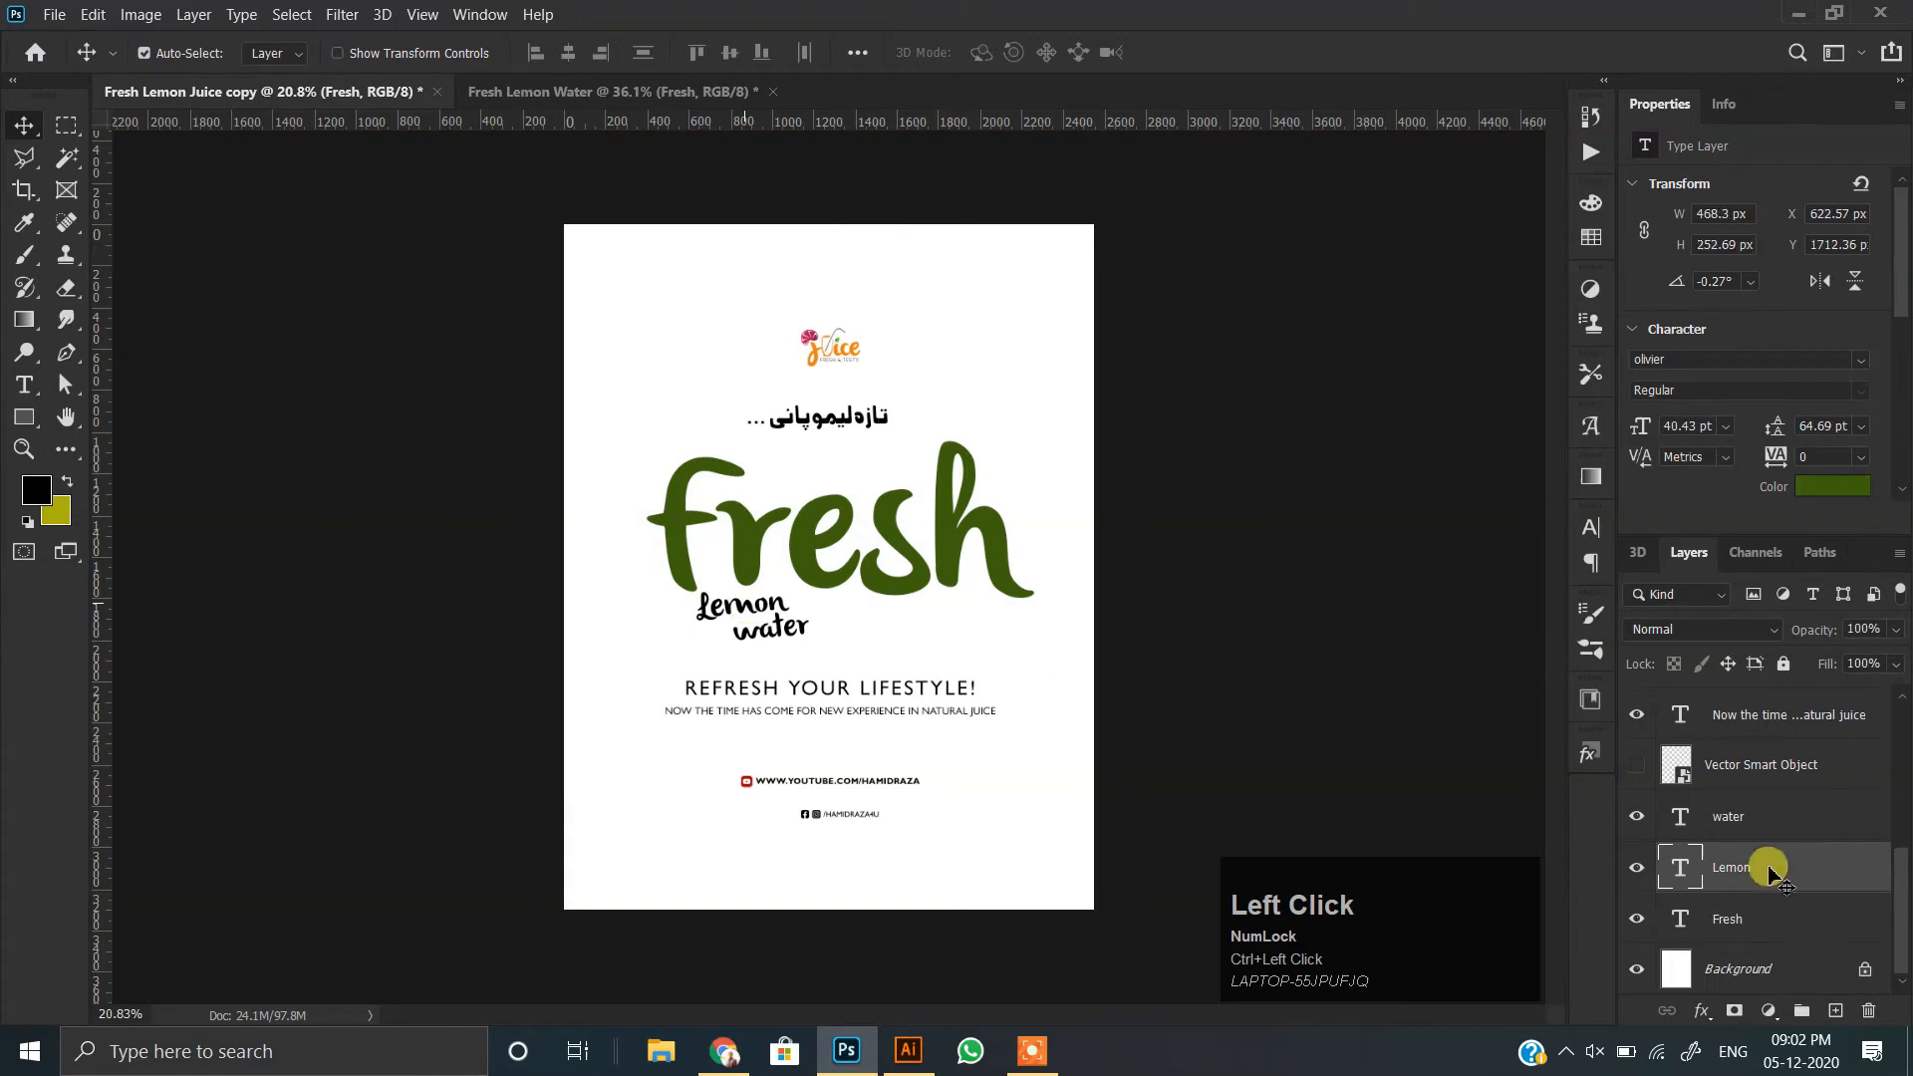
{"action": "left_click", "coordinate": [1739, 819], "text": "ctrl"}
{"action": "left_click_drag", "start_coordinate": [657, 458], "coordinate": [703, 769]}
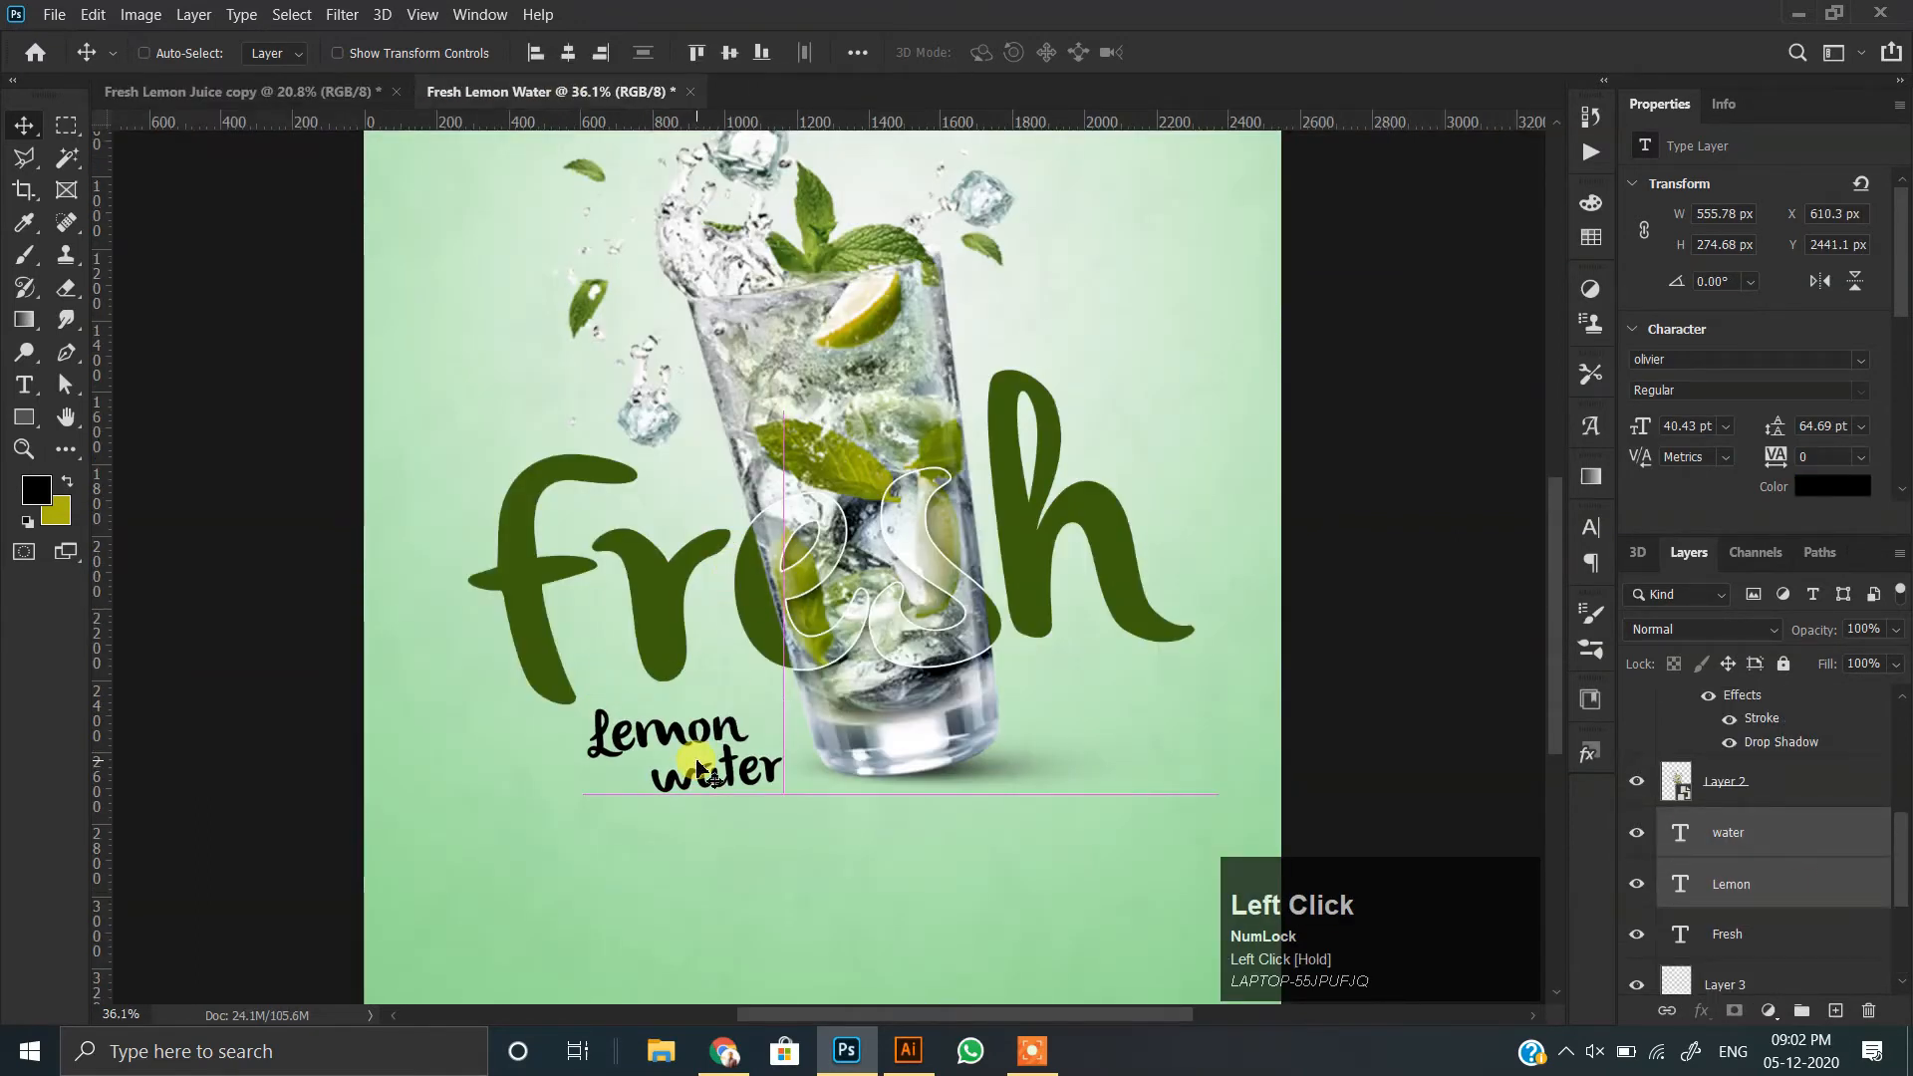
- Tilt the Lemon and water texts slightly counterclockwise and move them up closer beneath the letters "fr"
{"action": "key", "text": "ctrl+t"}
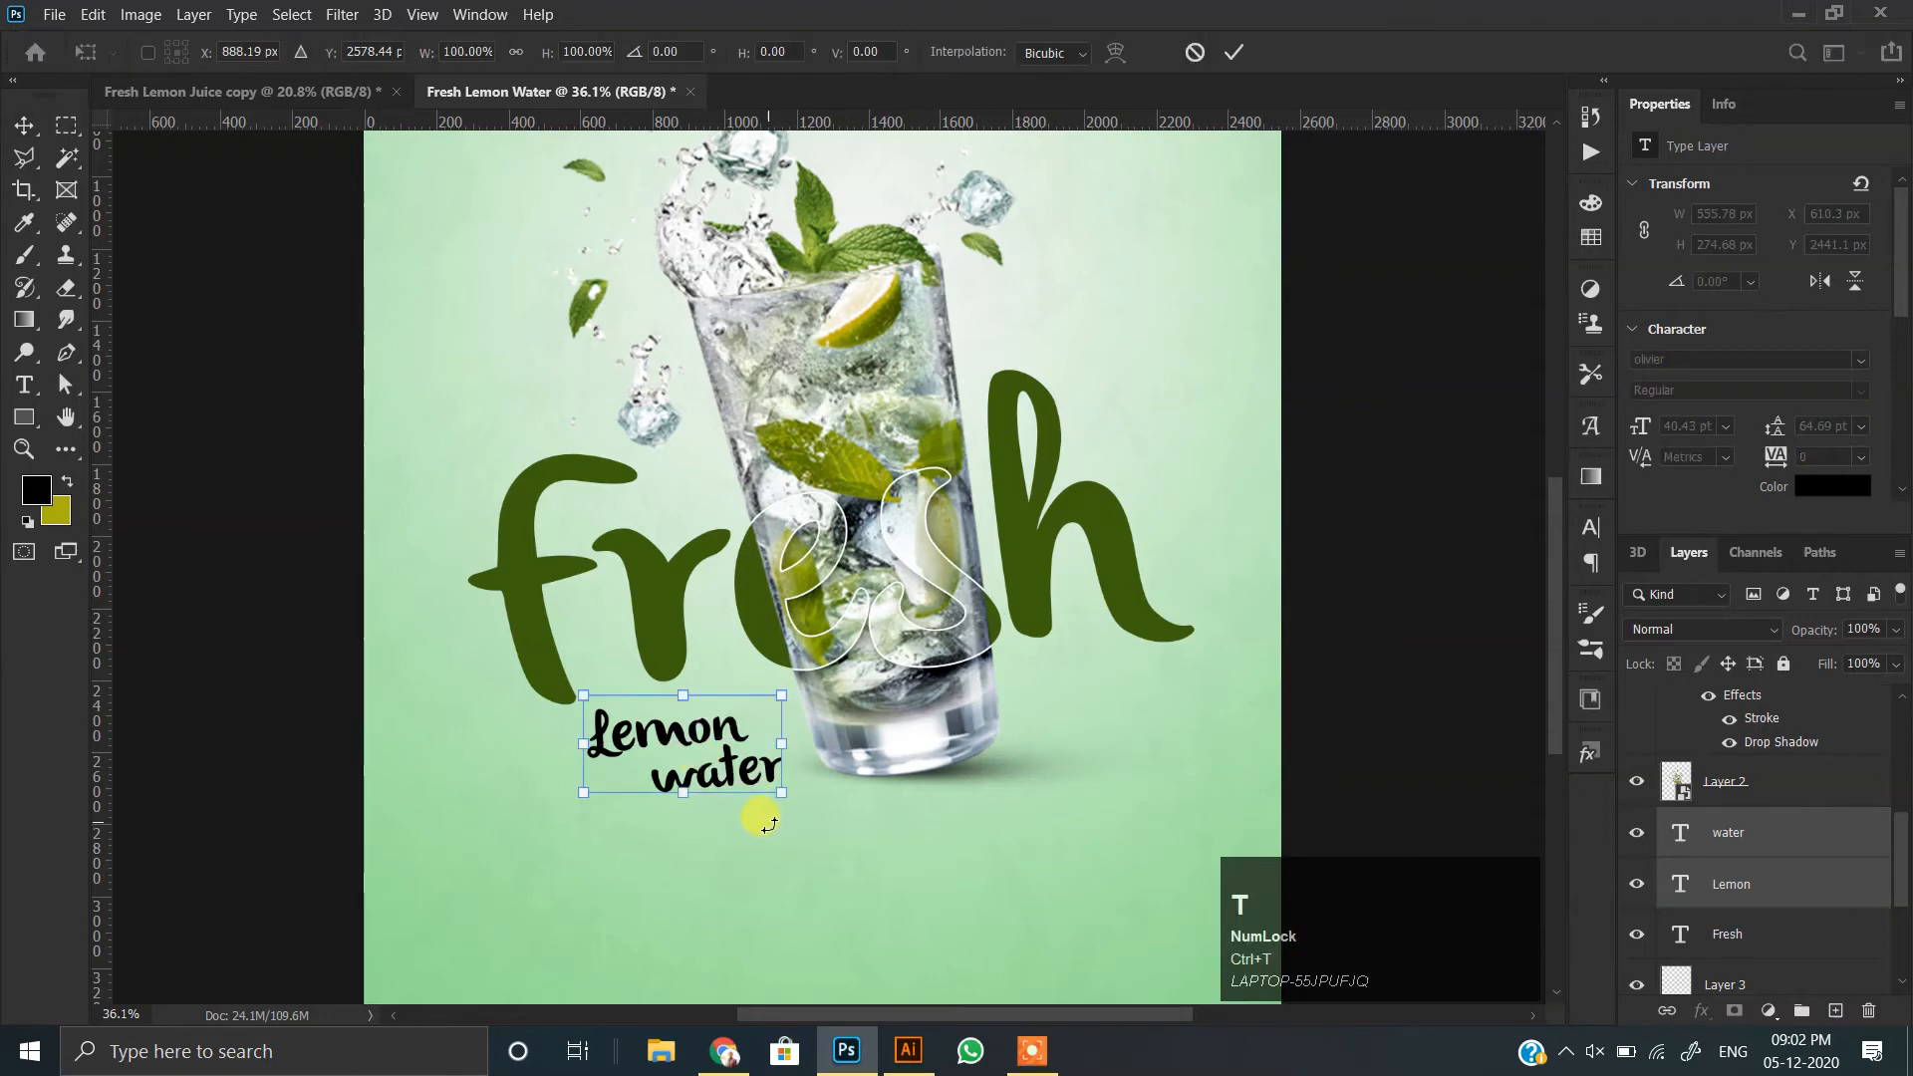
{"action": "left_click_drag", "start_coordinate": [762, 812], "coordinate": [781, 809]}
{"action": "left_click_drag", "start_coordinate": [843, 746], "coordinate": [841, 753]}
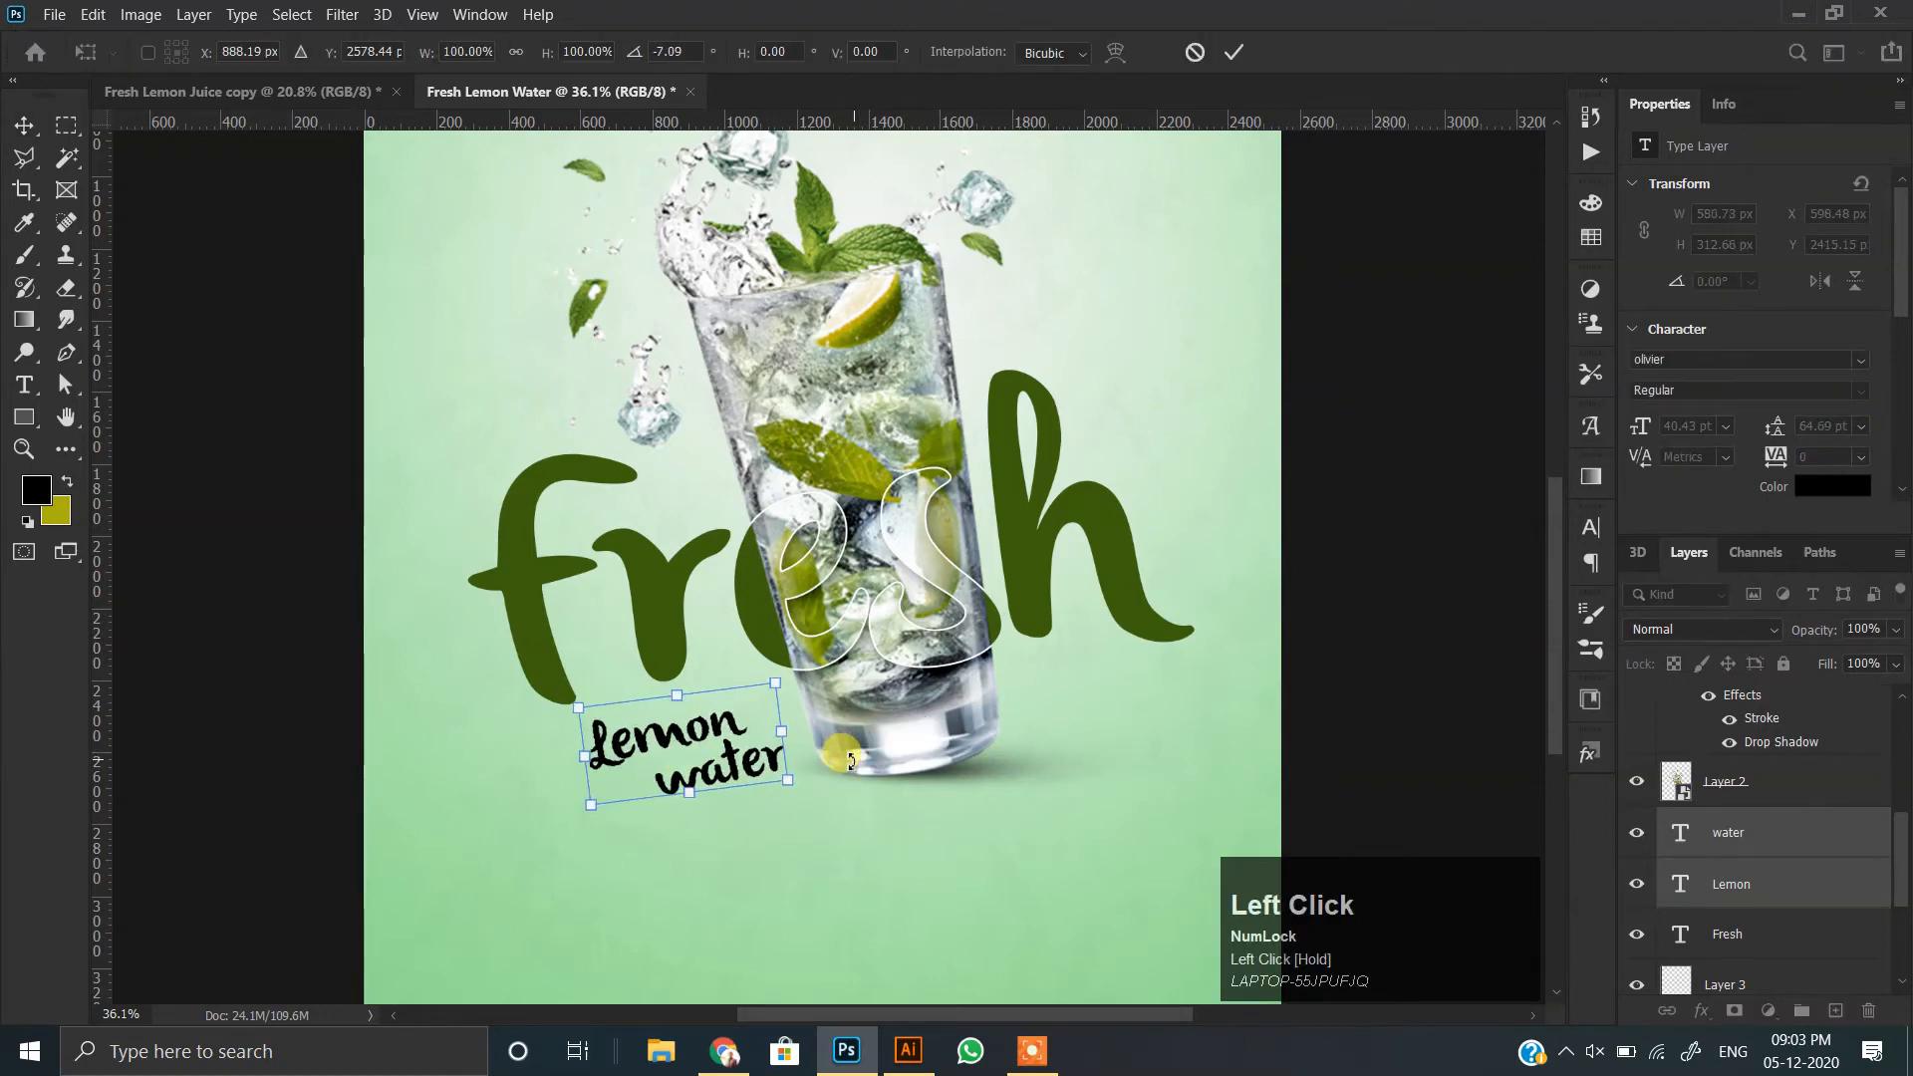
{"action": "left_click_drag", "start_coordinate": [701, 735], "coordinate": [712, 720]}
{"action": "double_click", "coordinate": [705, 720]}
{"action": "scroll", "coordinate": [710, 720], "scroll_direction": "down", "scroll_amount": 3}
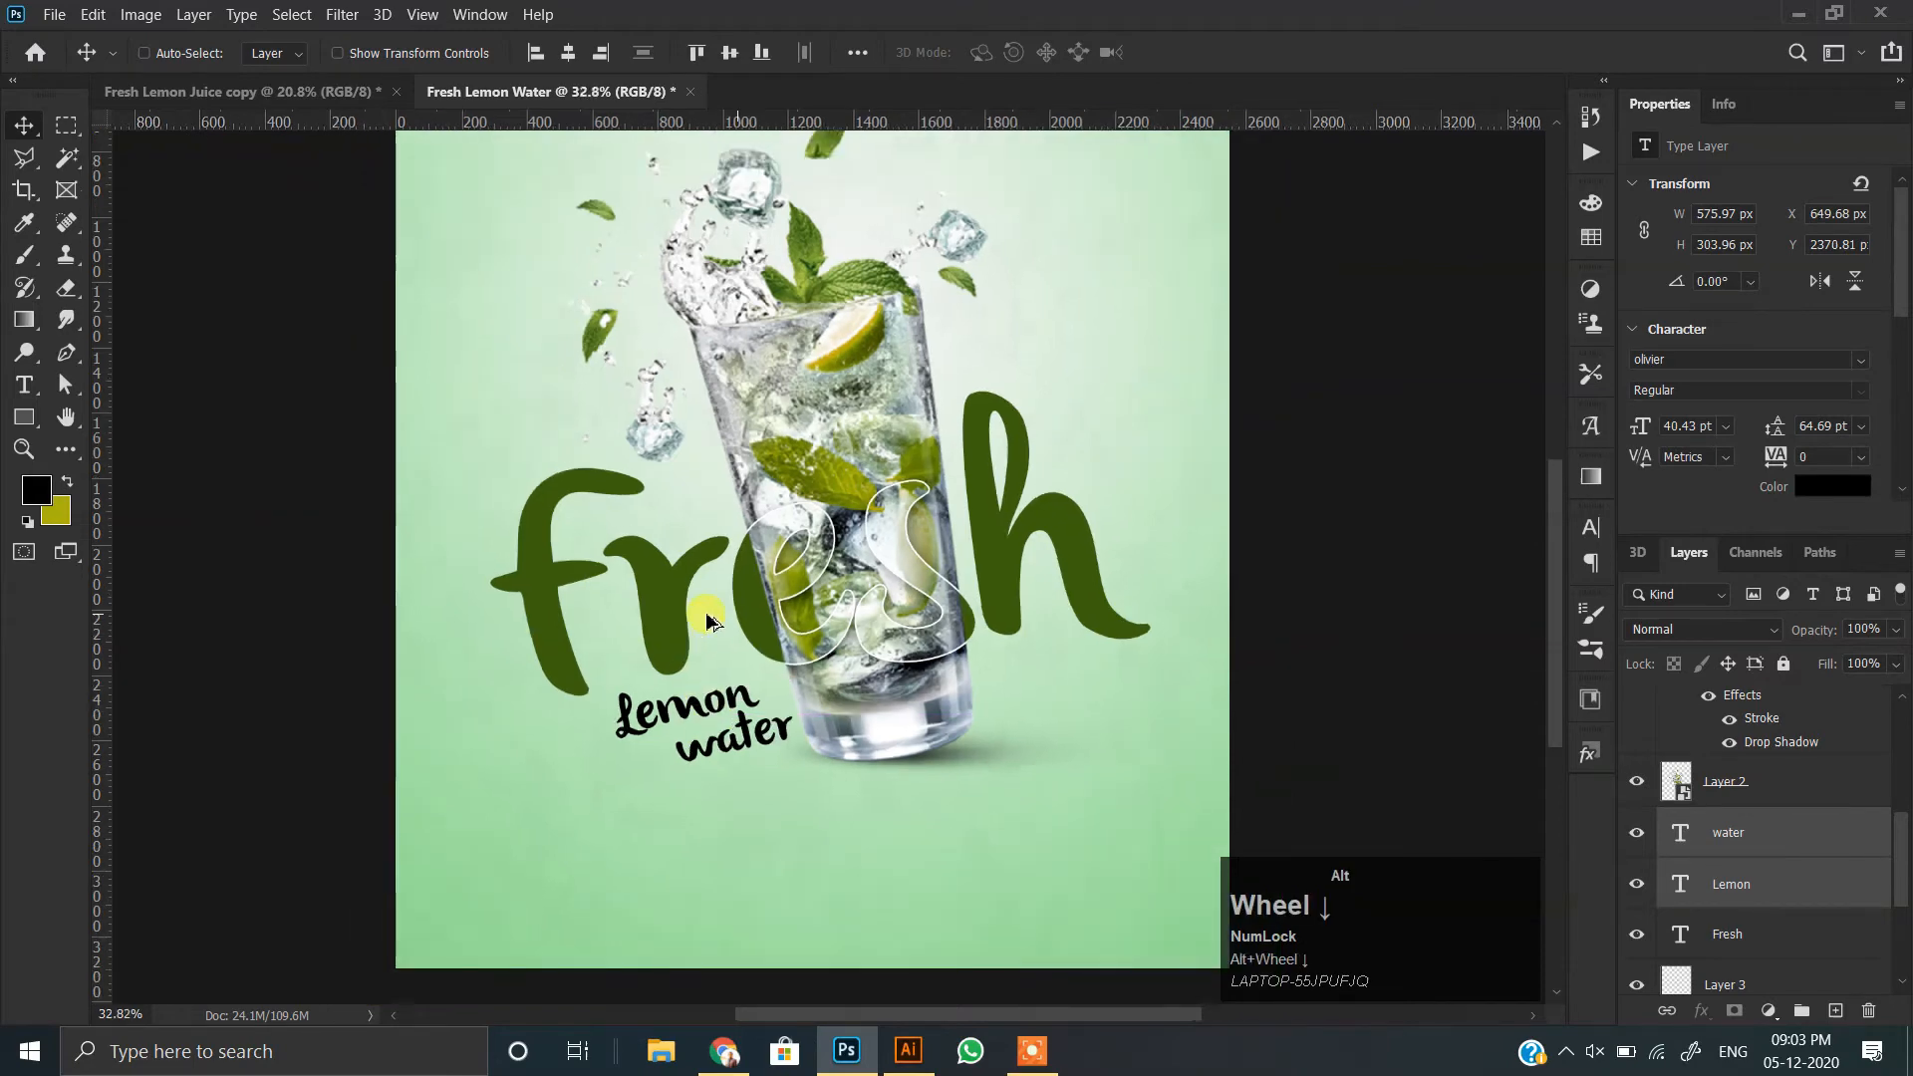
{"action": "scroll", "coordinate": [870, 709], "scroll_direction": "up", "scroll_amount": 1}
{"action": "scroll", "coordinate": [870, 710], "scroll_direction": "down", "scroll_amount": 1}
{"action": "left_click_drag", "start_coordinate": [773, 561], "coordinate": [775, 611]}
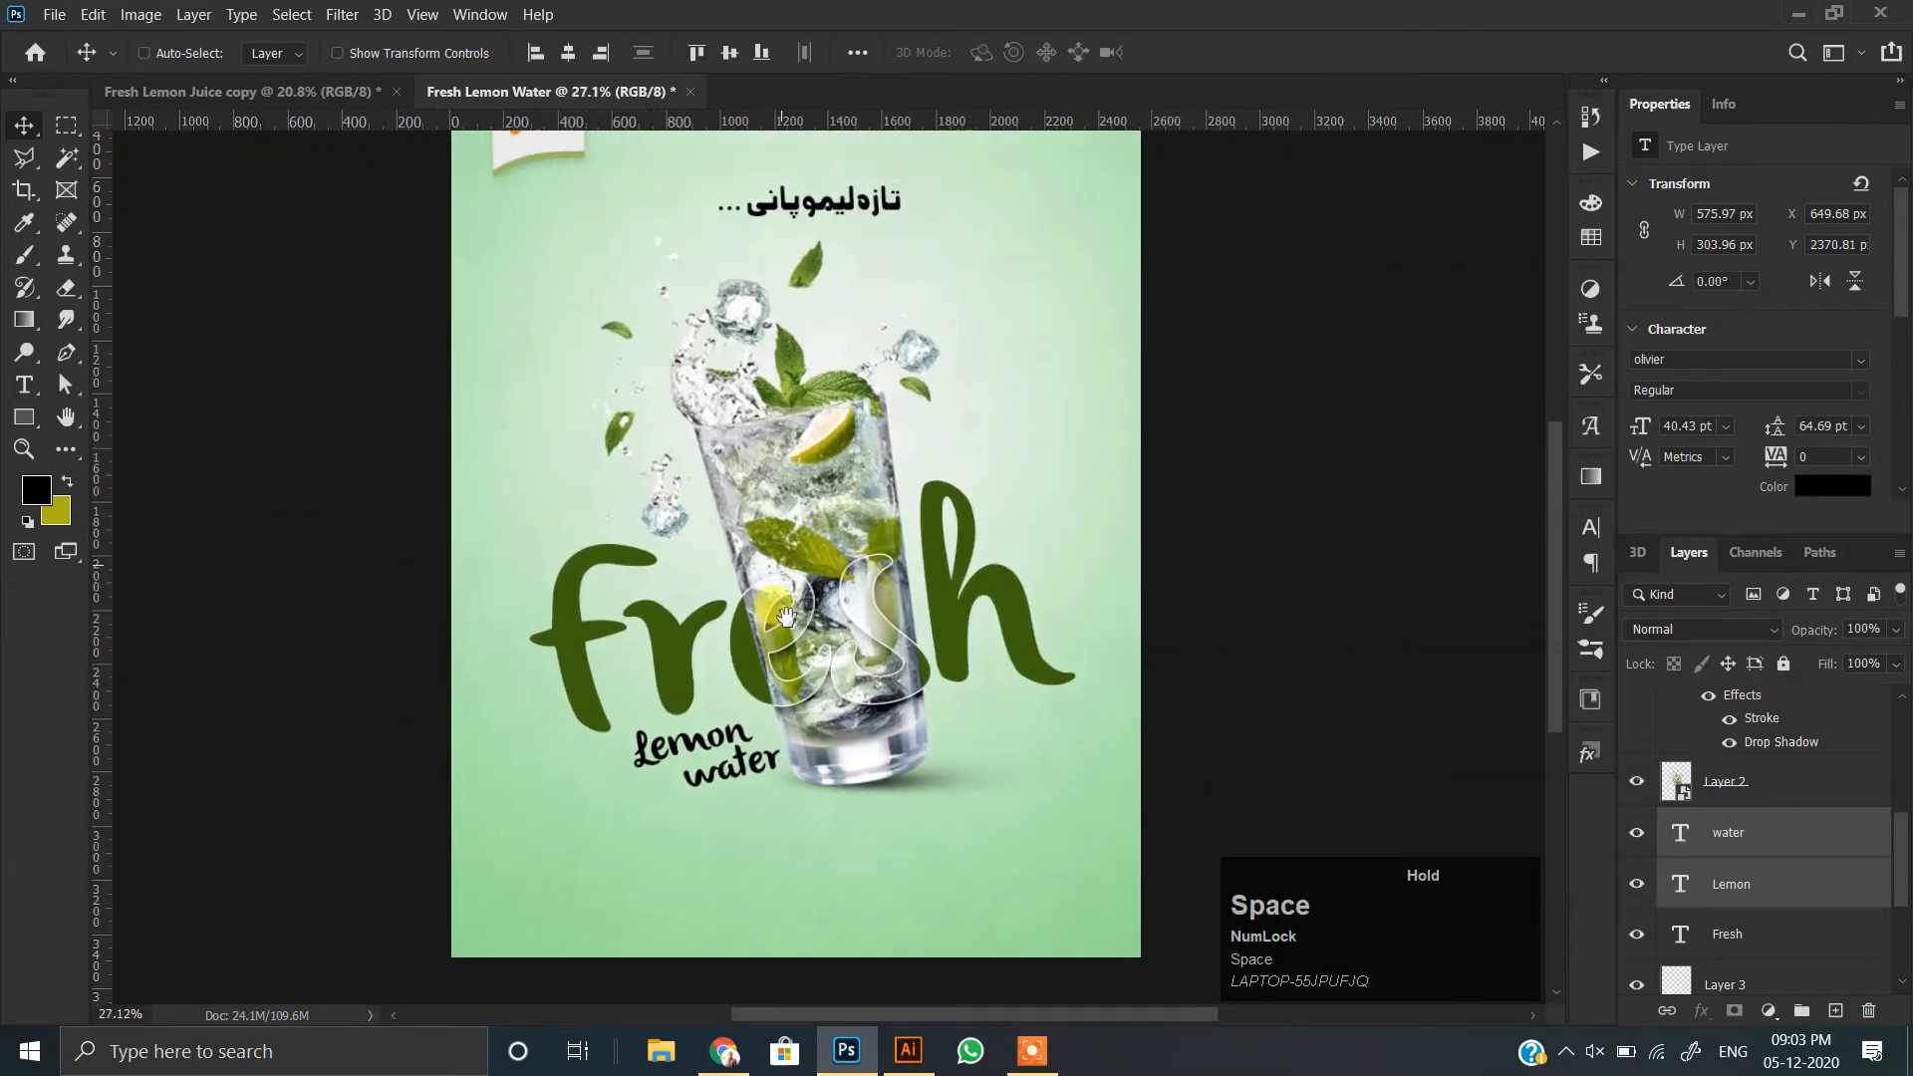
- Copy the "Refresh your lifestyle!" and "Now the time has come" lines from Fresh Lemon Juice copy, centering them horizontally below the glass
{"action": "left_click", "coordinate": [366, 91]}
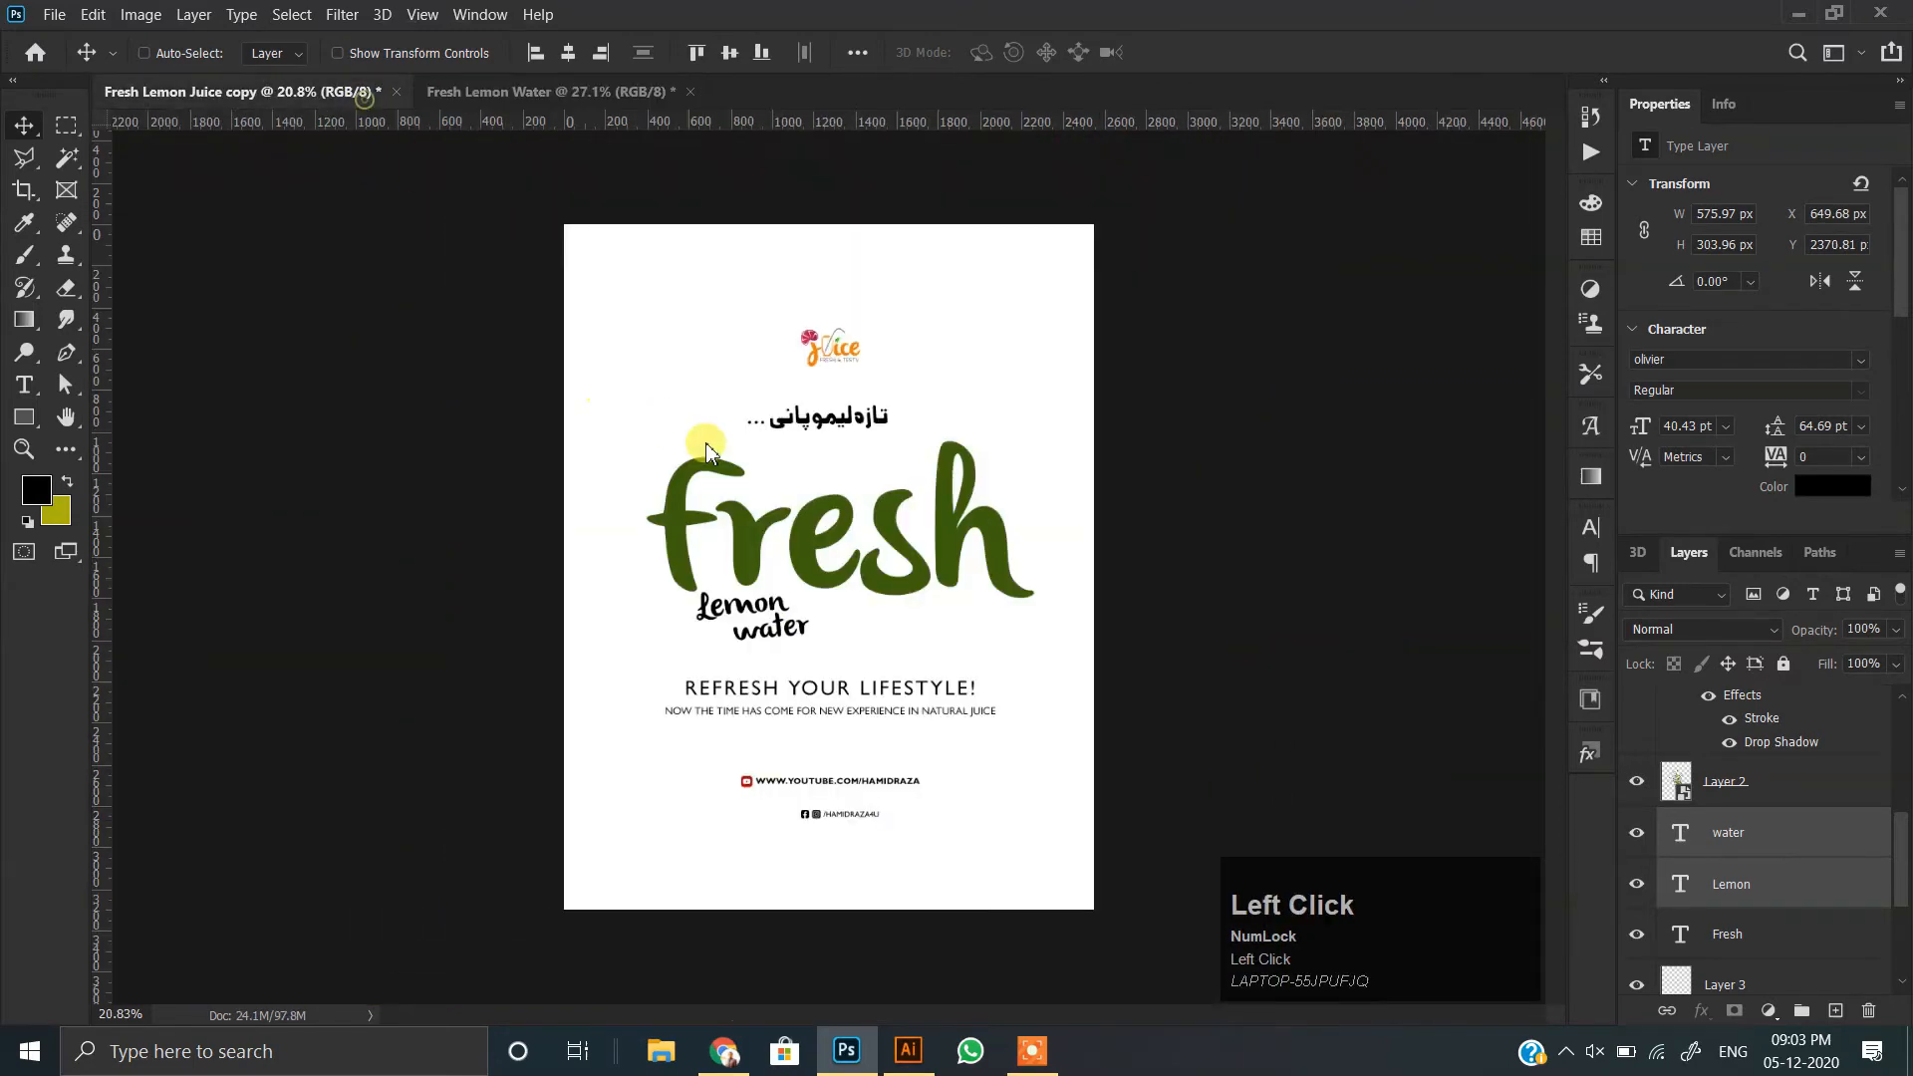
{"action": "left_click", "coordinate": [787, 685], "text": "ctrl"}
{"action": "left_click", "coordinate": [1783, 762], "text": "ctrl"}
{"action": "left_click_drag", "start_coordinate": [827, 687], "coordinate": [847, 424]}
{"action": "left_click_drag", "start_coordinate": [657, 356], "coordinate": [767, 659]}
{"action": "key", "text": "ctrl+a"}
{"action": "key", "text": "ctrl+d"}
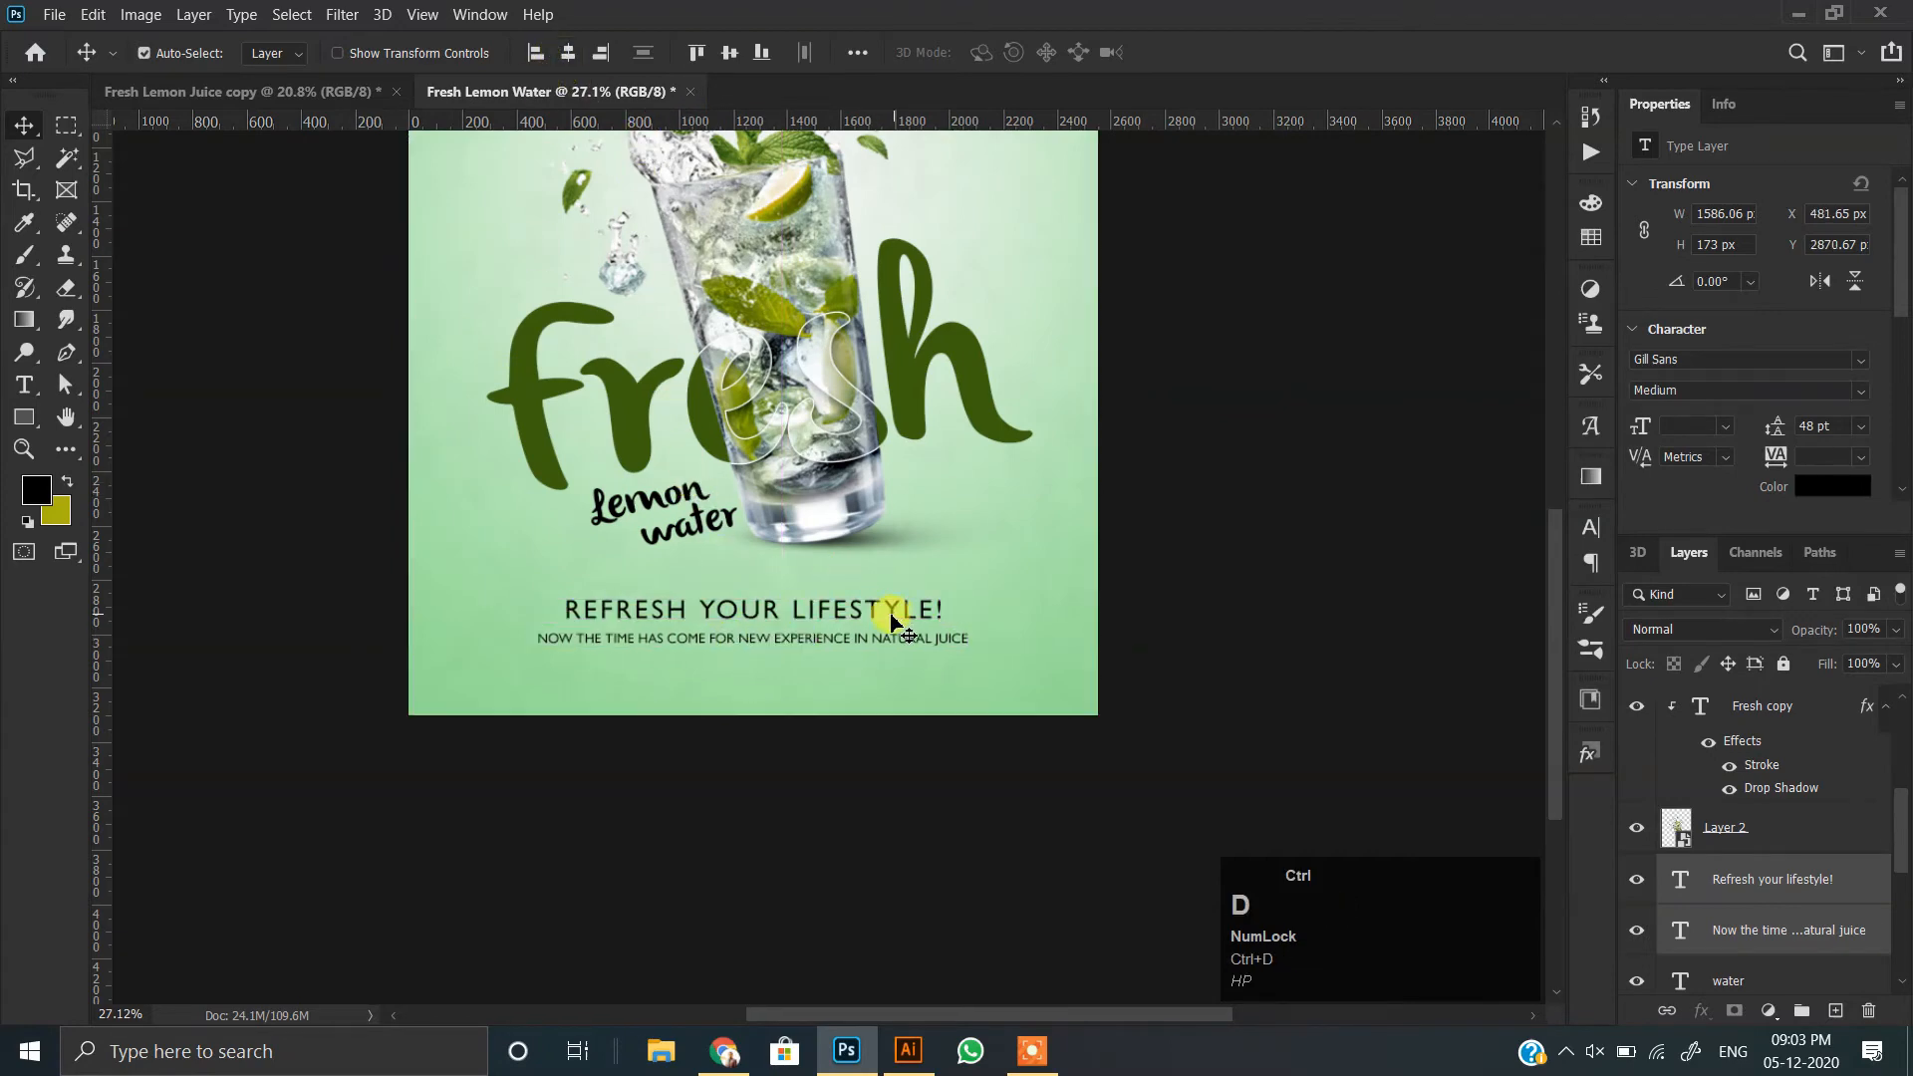
{"action": "scroll", "coordinate": [847, 607], "scroll_direction": "up", "scroll_amount": 1}
- Copy the YouTube address line from Fresh Lemon Juice copy into the lower-left corner of the Fresh Lemon Water poster
{"action": "left_click", "coordinate": [268, 94]}
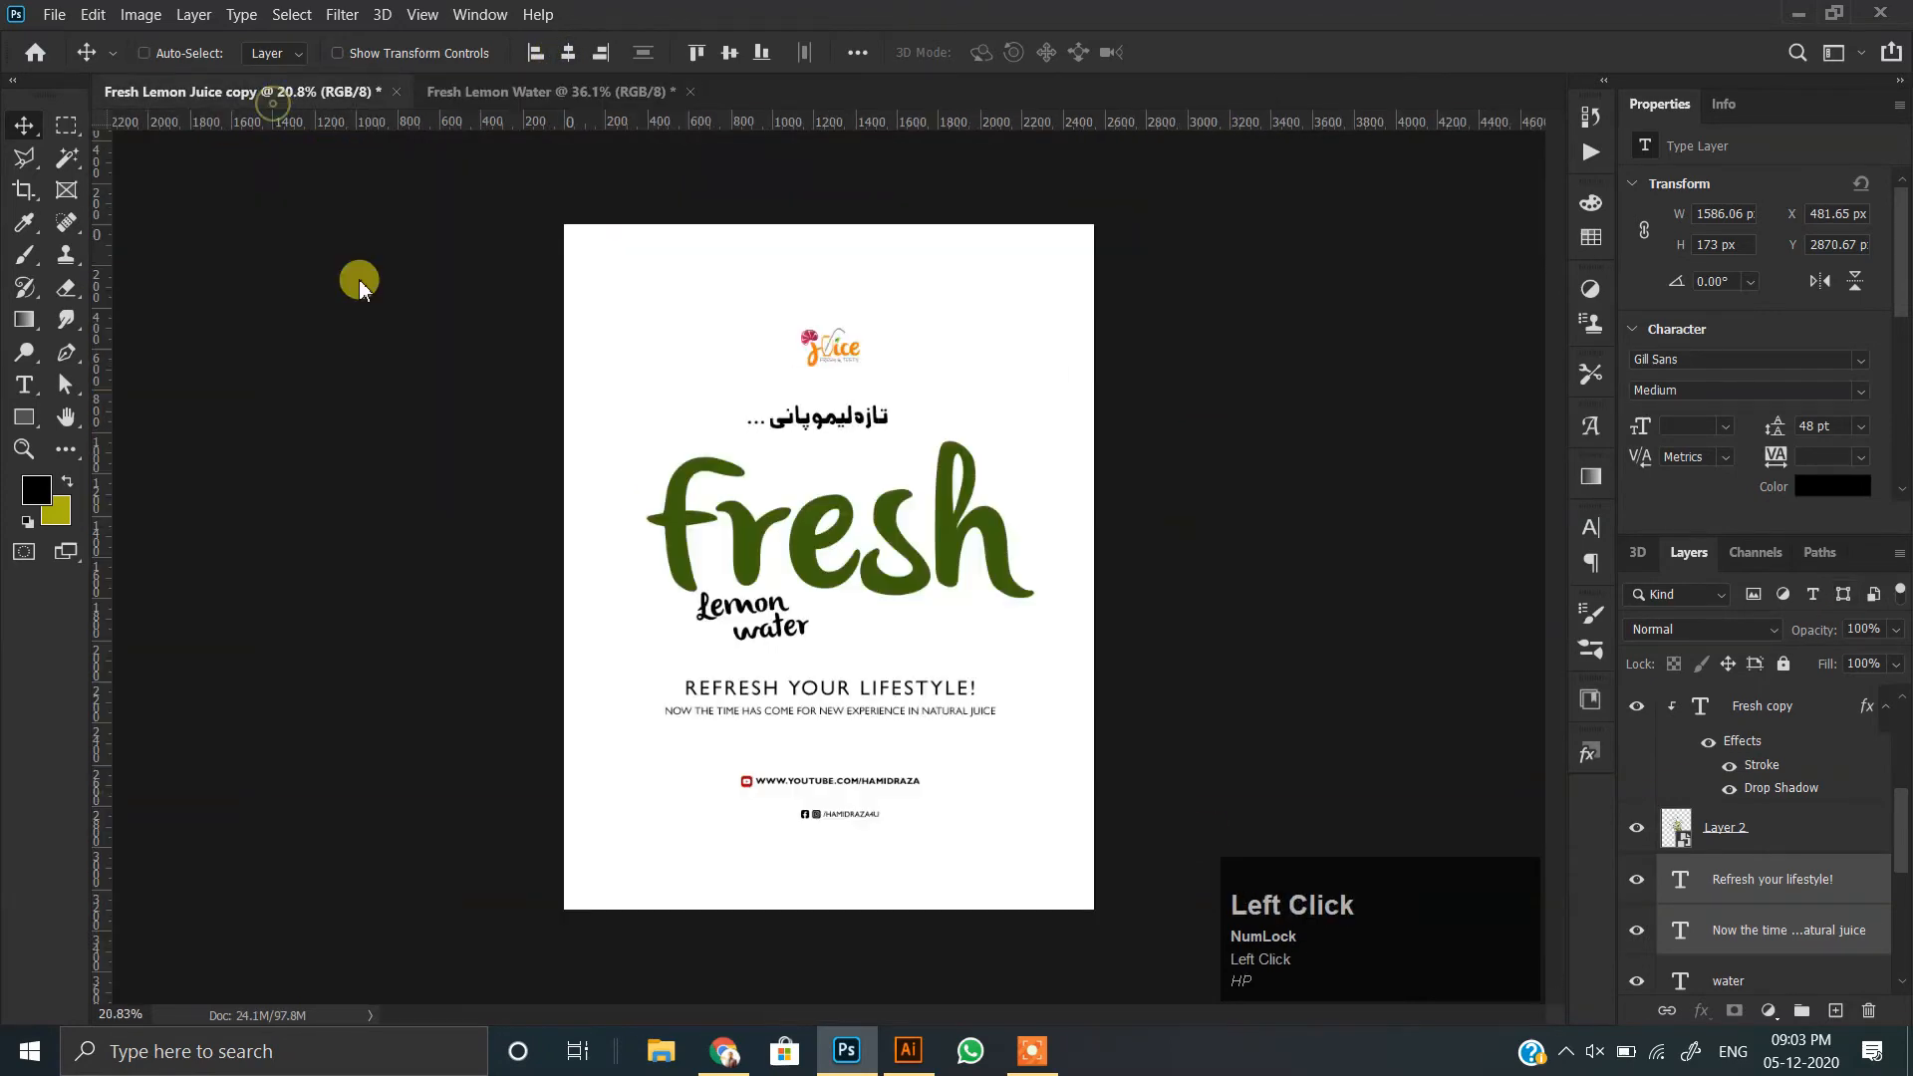
{"action": "left_click", "coordinate": [779, 782], "text": "ctrl"}
{"action": "left_click_drag", "start_coordinate": [790, 776], "coordinate": [400, 622]}
{"action": "key", "text": "space"}
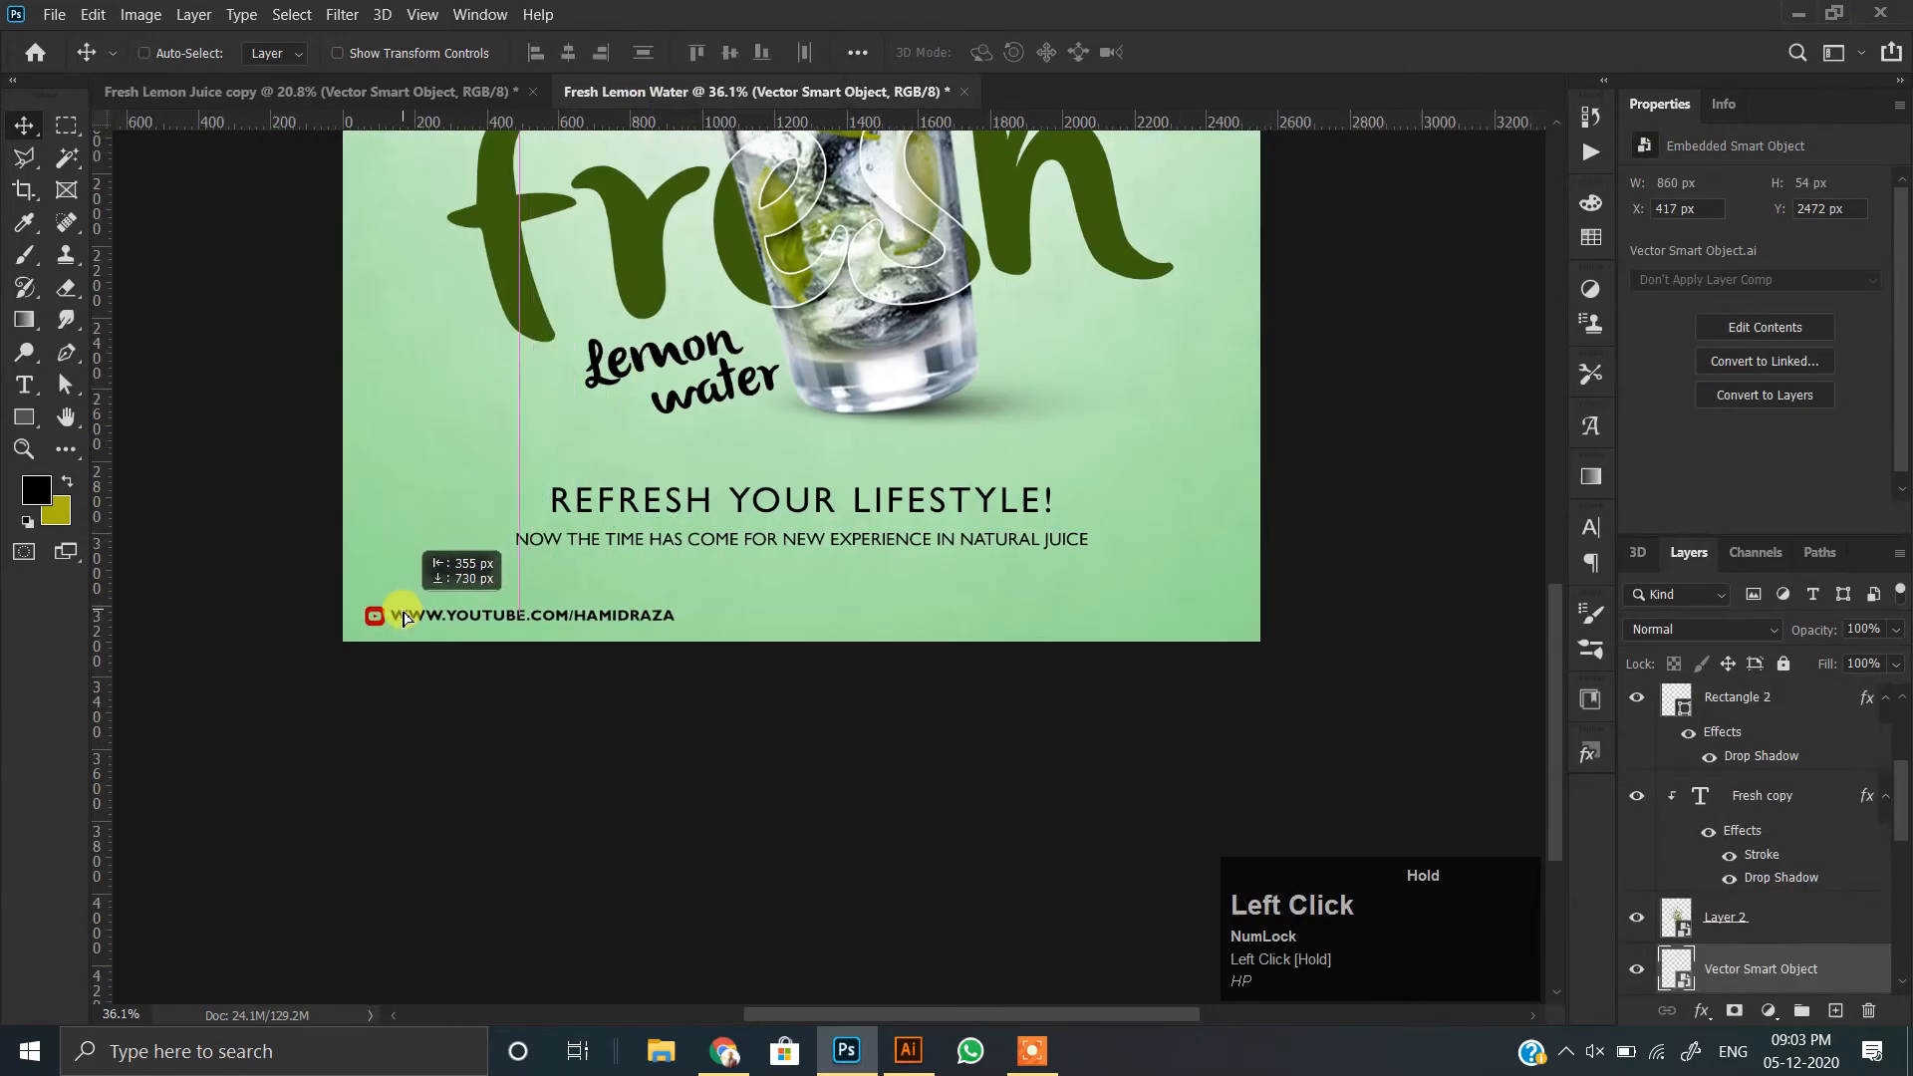
- Copy the Facebook and Instagram handle from Fresh Lemon Juice copy onto the poster, level with the YouTube line
{"action": "left_click", "coordinate": [408, 92]}
{"action": "left_click", "coordinate": [825, 817], "text": "ctrl"}
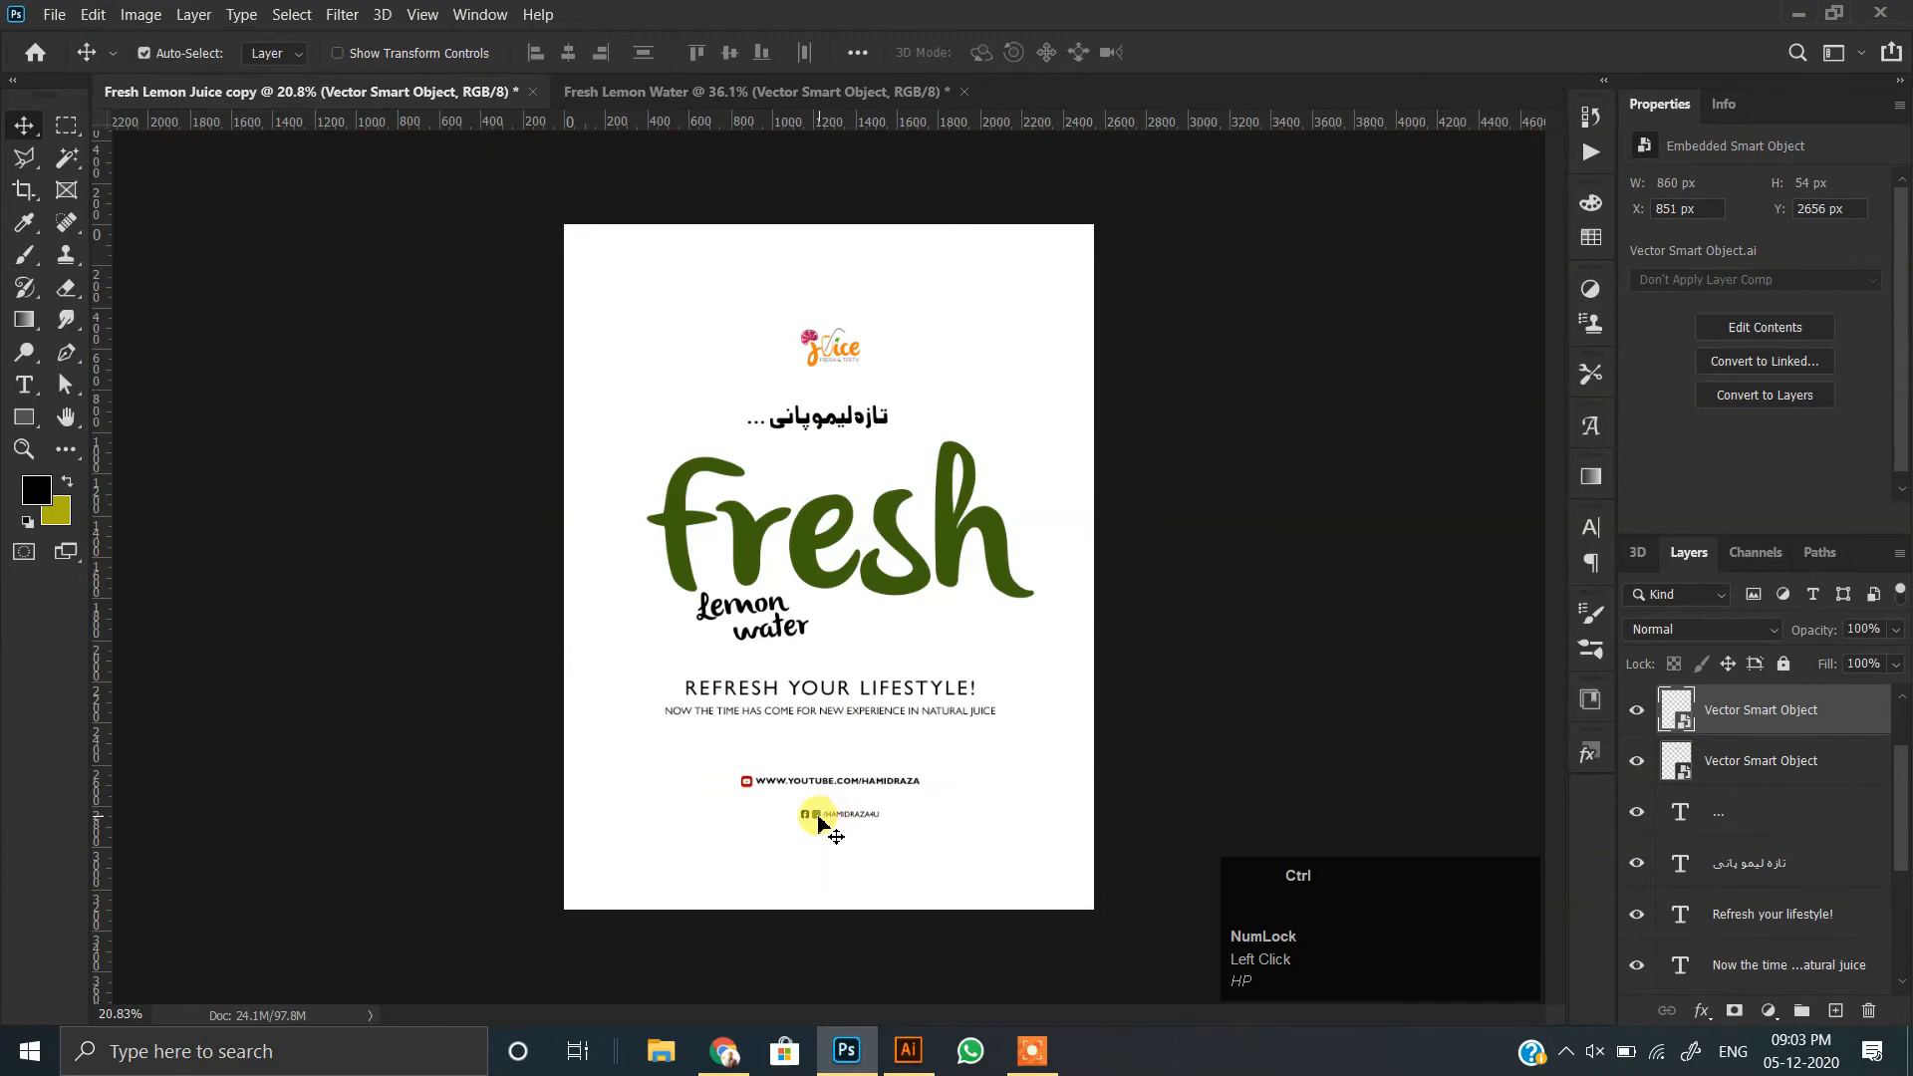
{"action": "left_click_drag", "start_coordinate": [831, 819], "coordinate": [784, 973]}
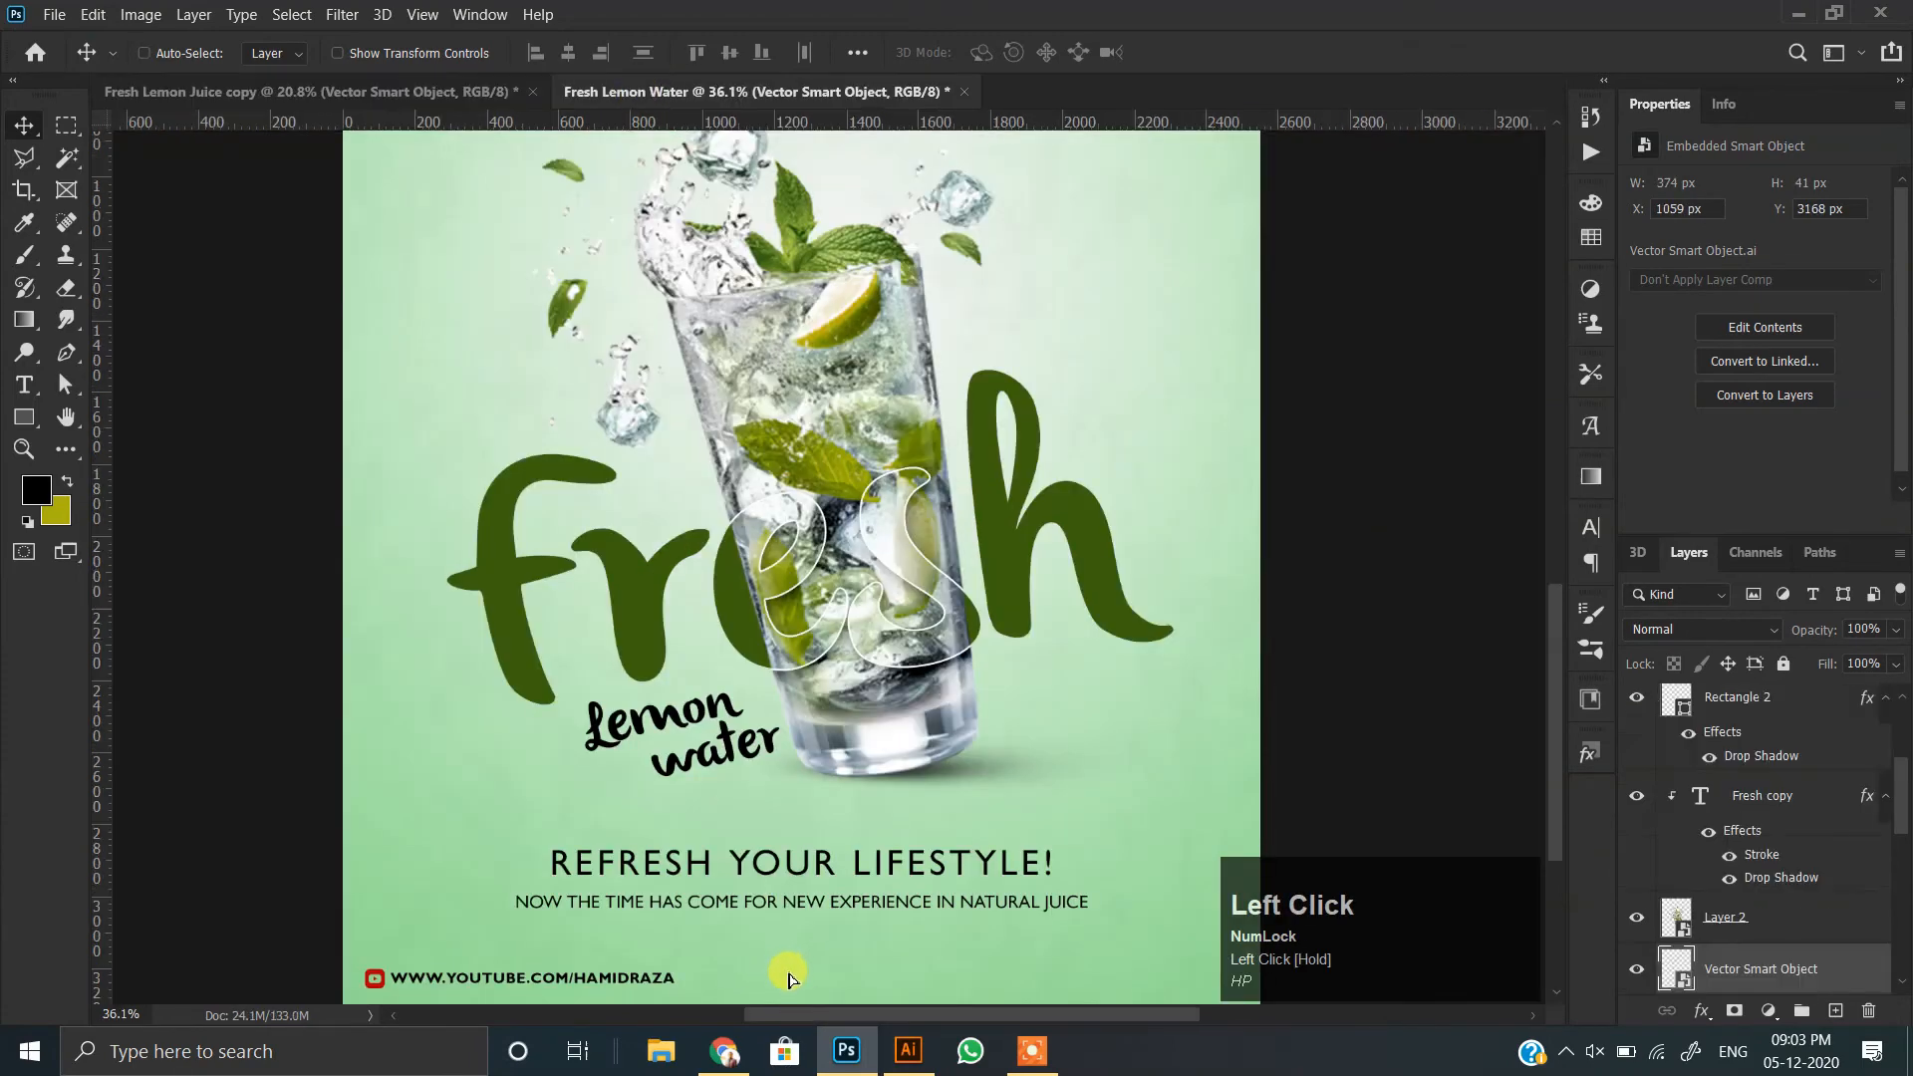
{"action": "key", "text": "space"}
{"action": "left_click_drag", "start_coordinate": [871, 847], "coordinate": [831, 691]}
{"action": "left_click_drag", "start_coordinate": [778, 817], "coordinate": [779, 829]}
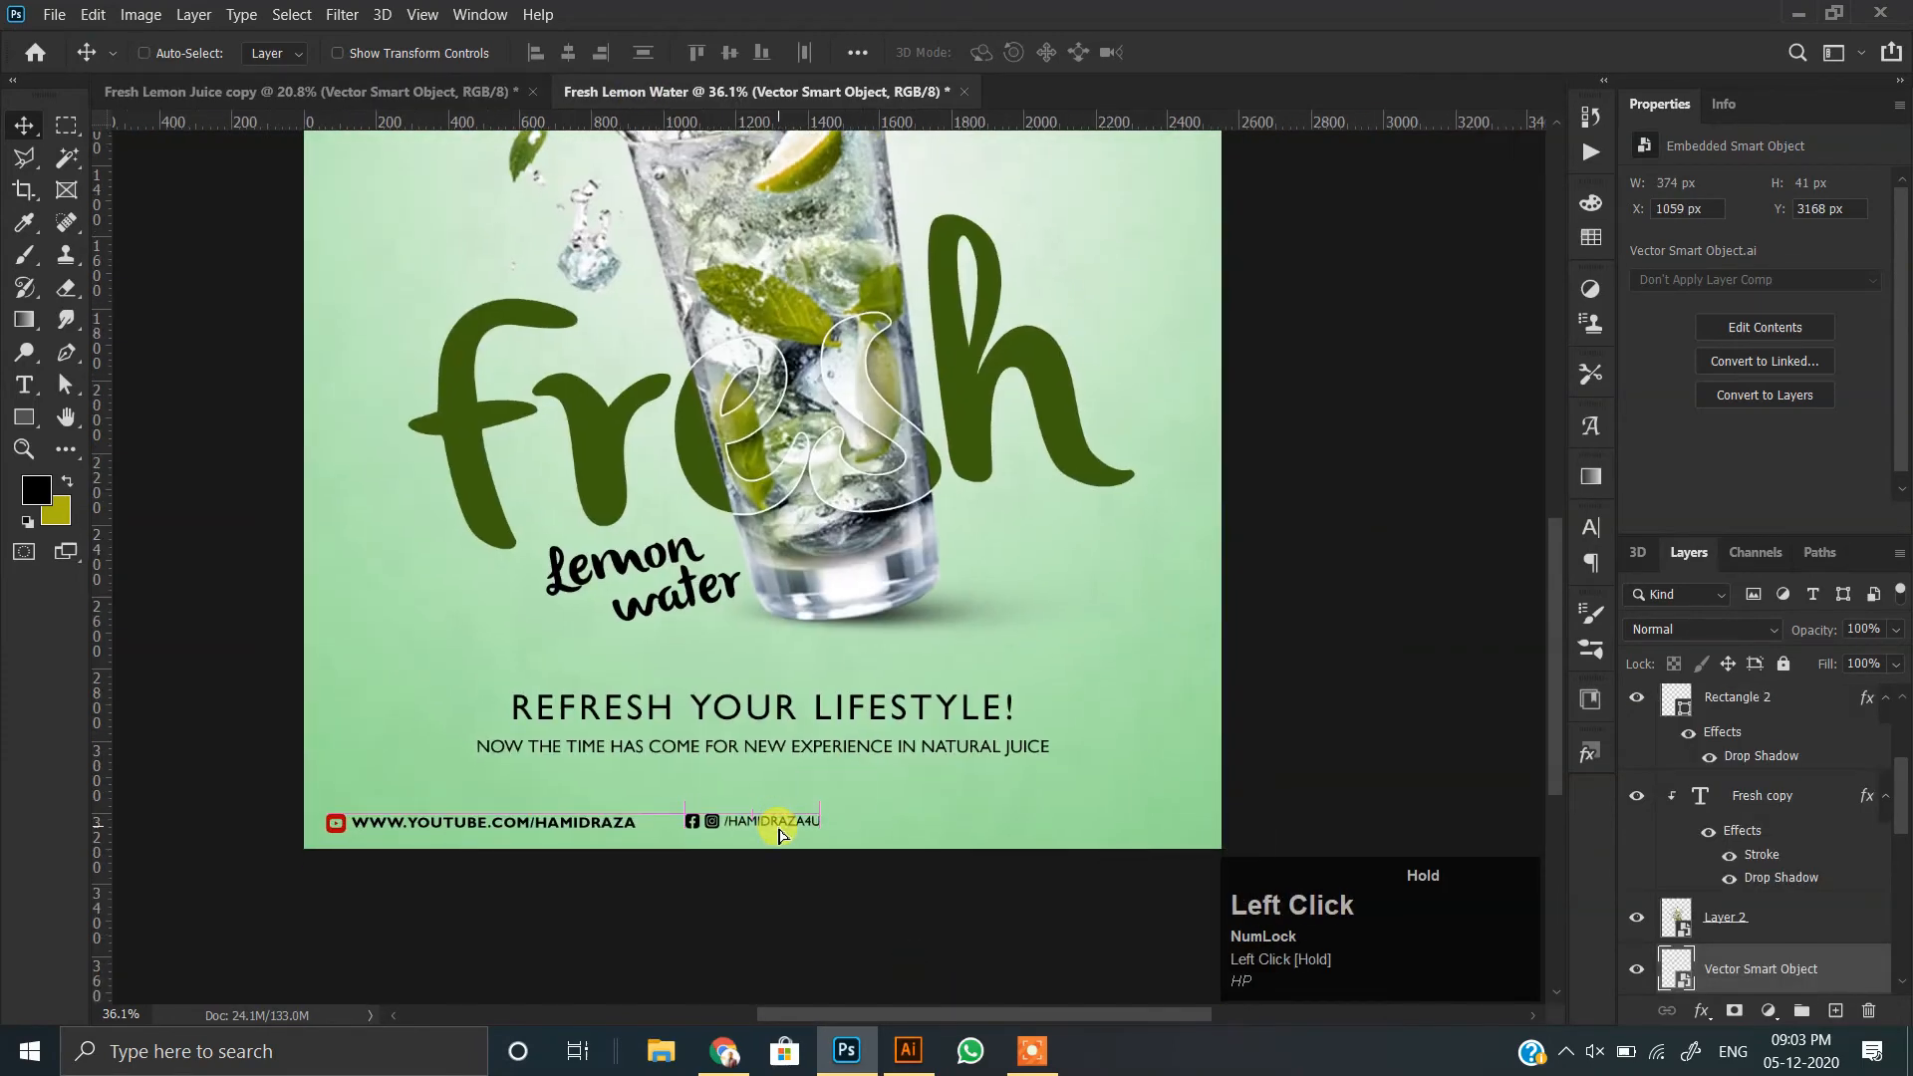
- Move the social media handle to the poster's lower-right corner and enlarge it to about 443 px wide
{"action": "key", "text": "ctrl+t"}
{"action": "left_click_drag", "start_coordinate": [820, 831], "coordinate": [1041, 833]}
{"action": "double_click", "coordinate": [815, 829]}
{"action": "key", "text": "ctrl+t"}
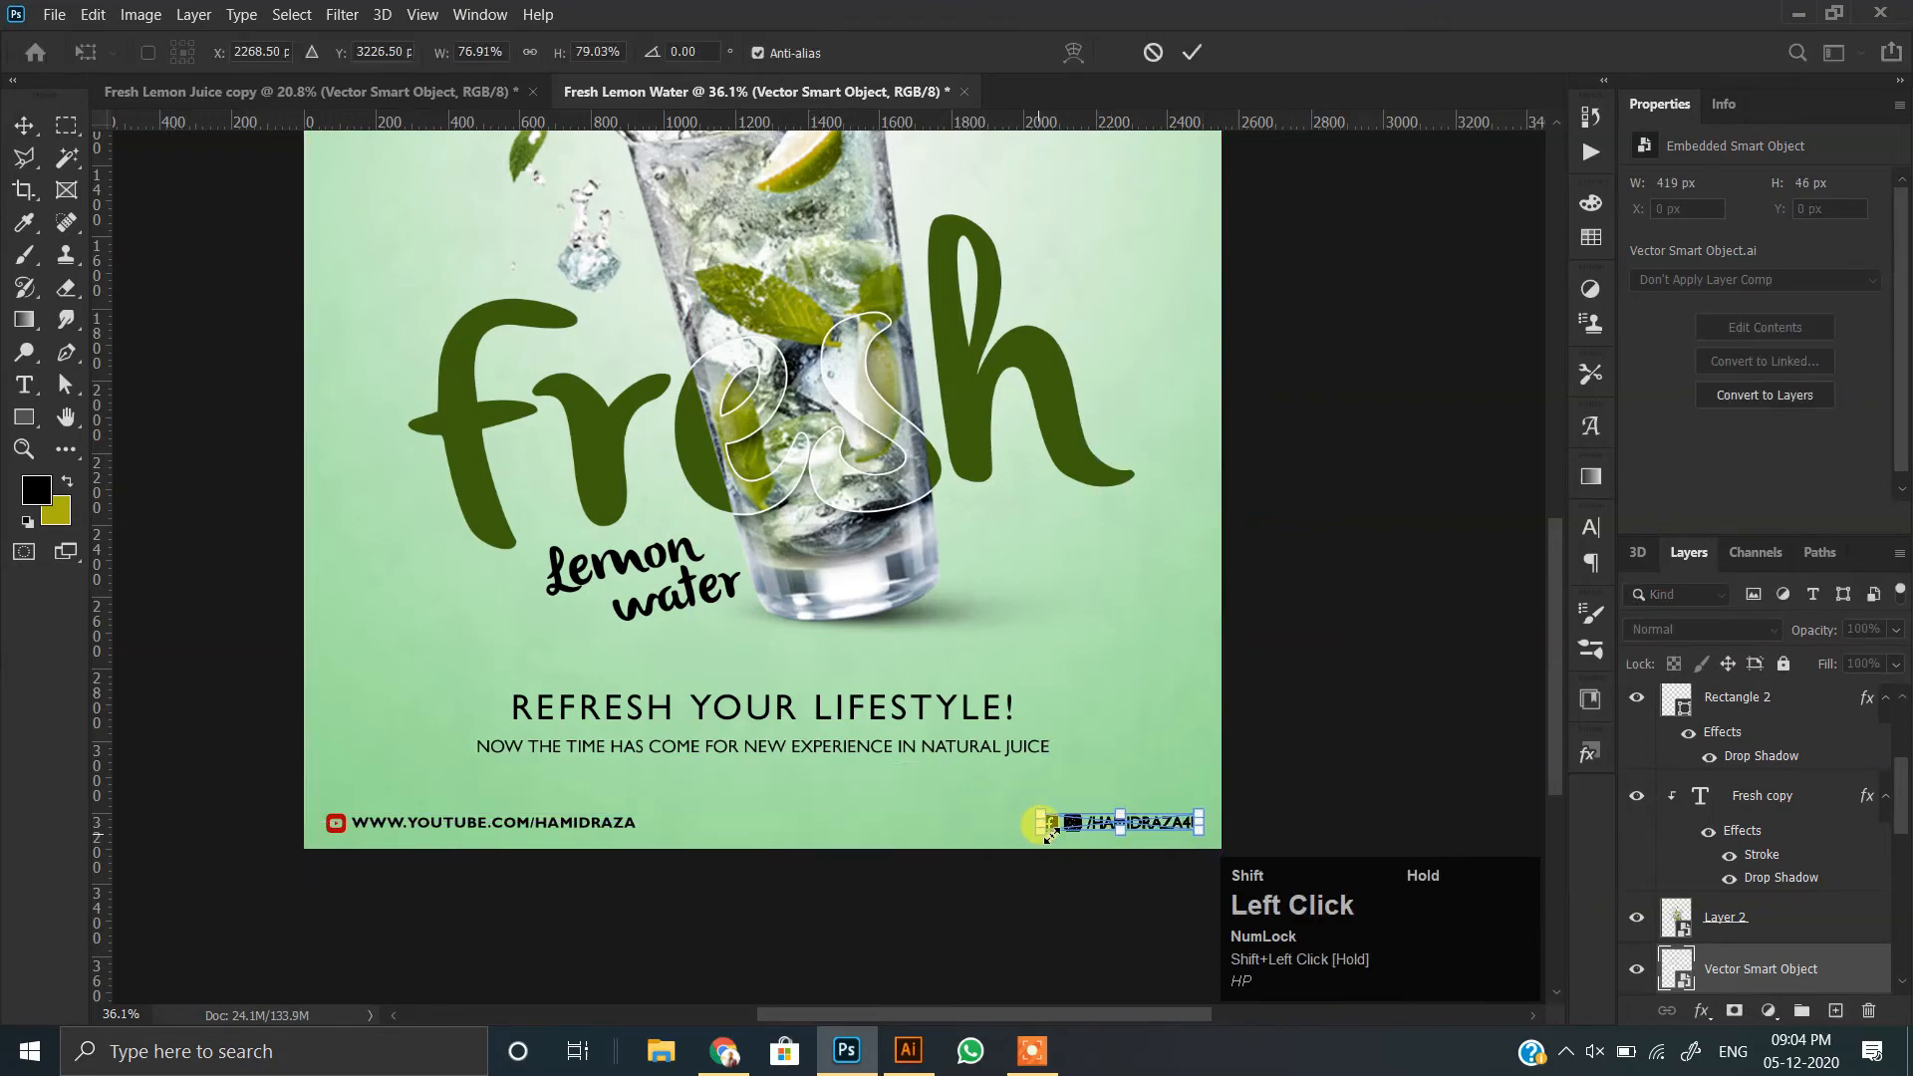
{"action": "double_click", "coordinate": [1073, 820]}
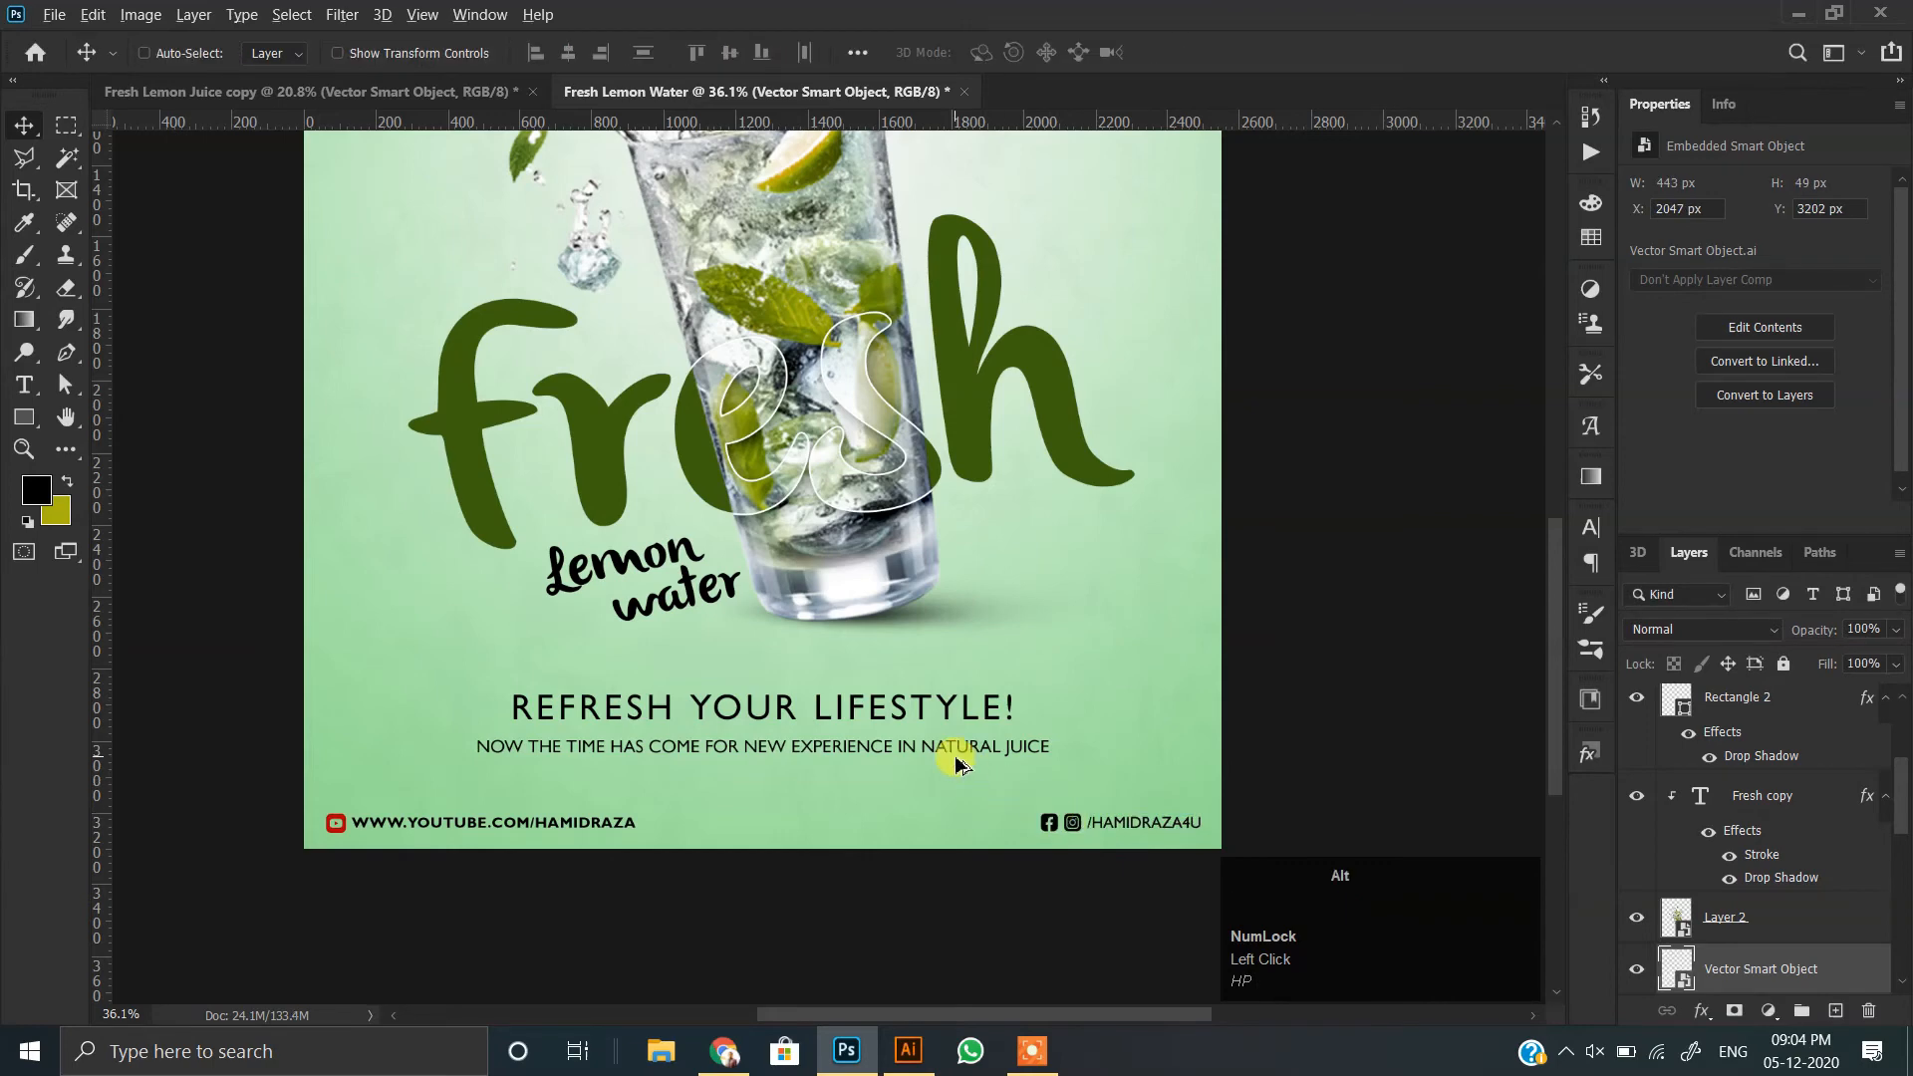
- Raise the green Fresh text layer in the stacking order to directly below the glass layer, Layer 2
{"action": "scroll", "coordinate": [956, 764], "scroll_direction": "down", "scroll_amount": 3}
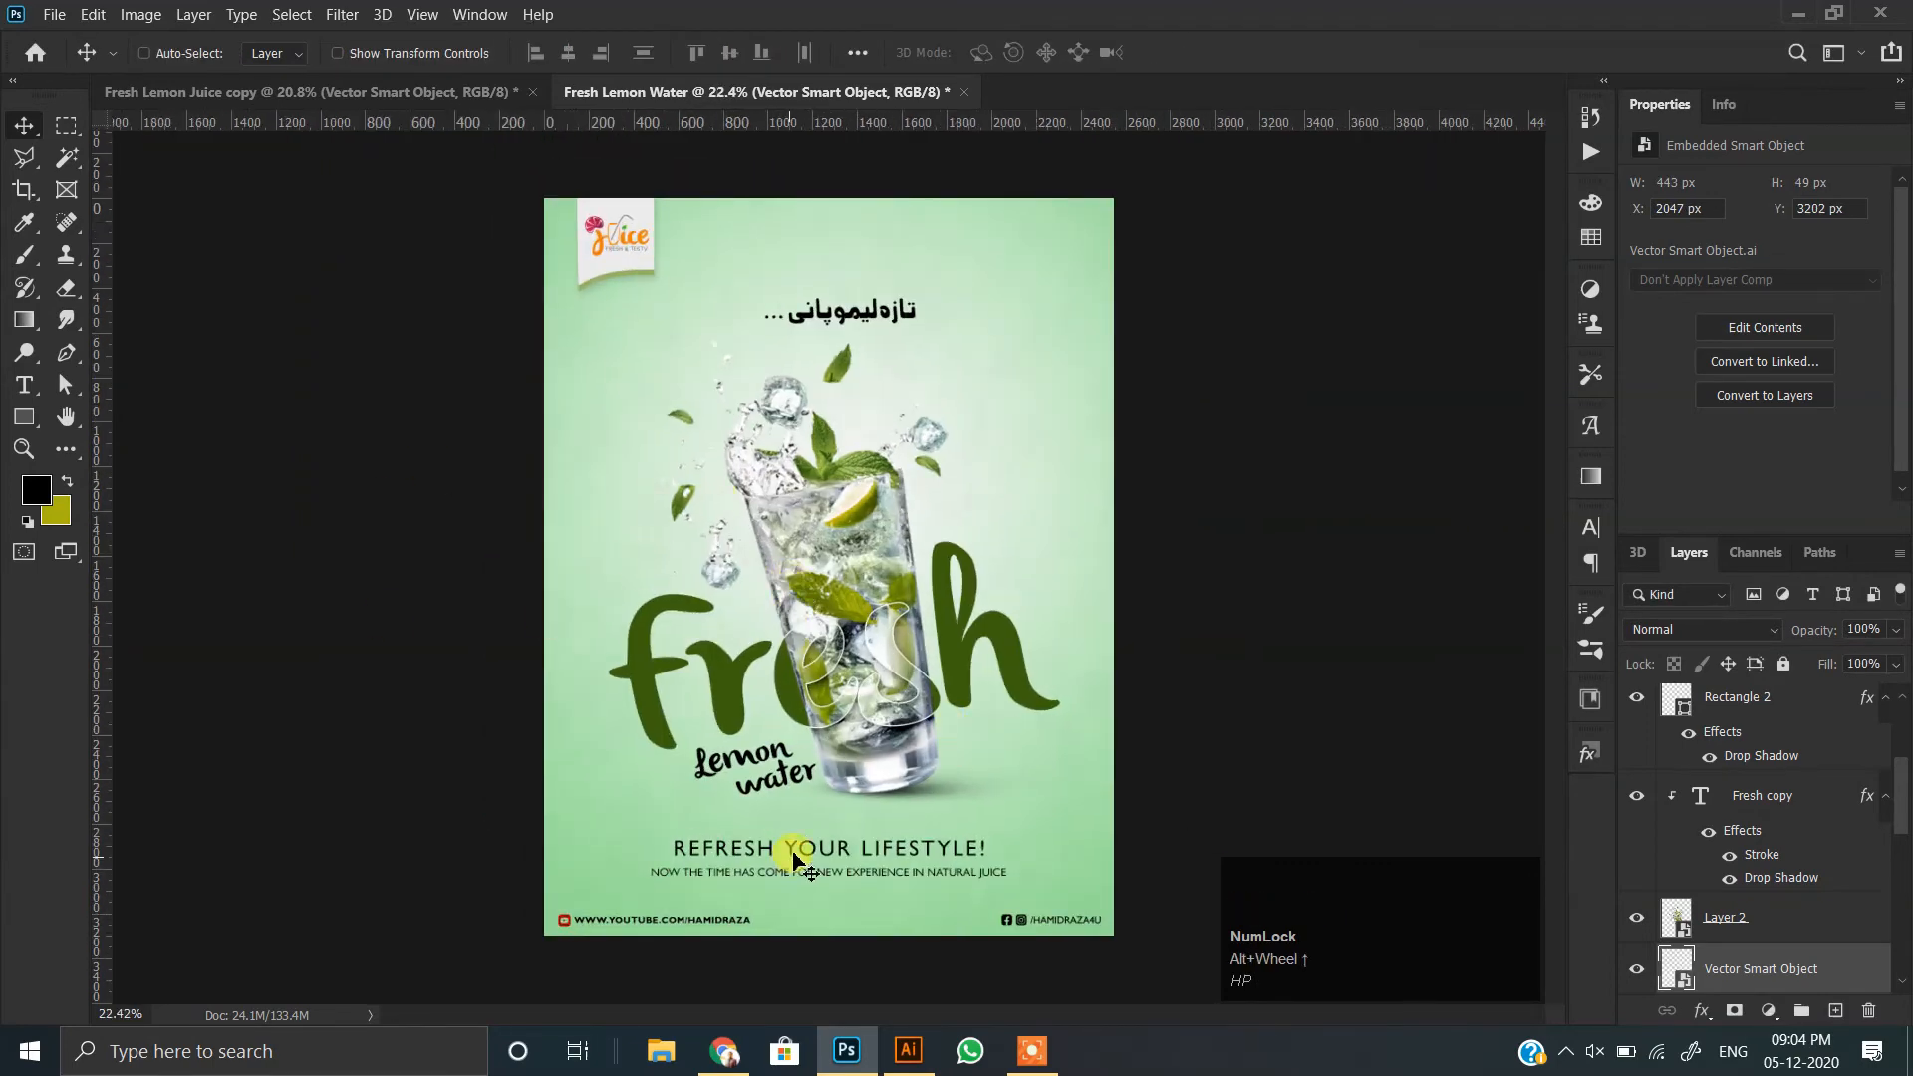
{"action": "scroll", "coordinate": [1735, 929], "scroll_direction": "down", "scroll_amount": 5}
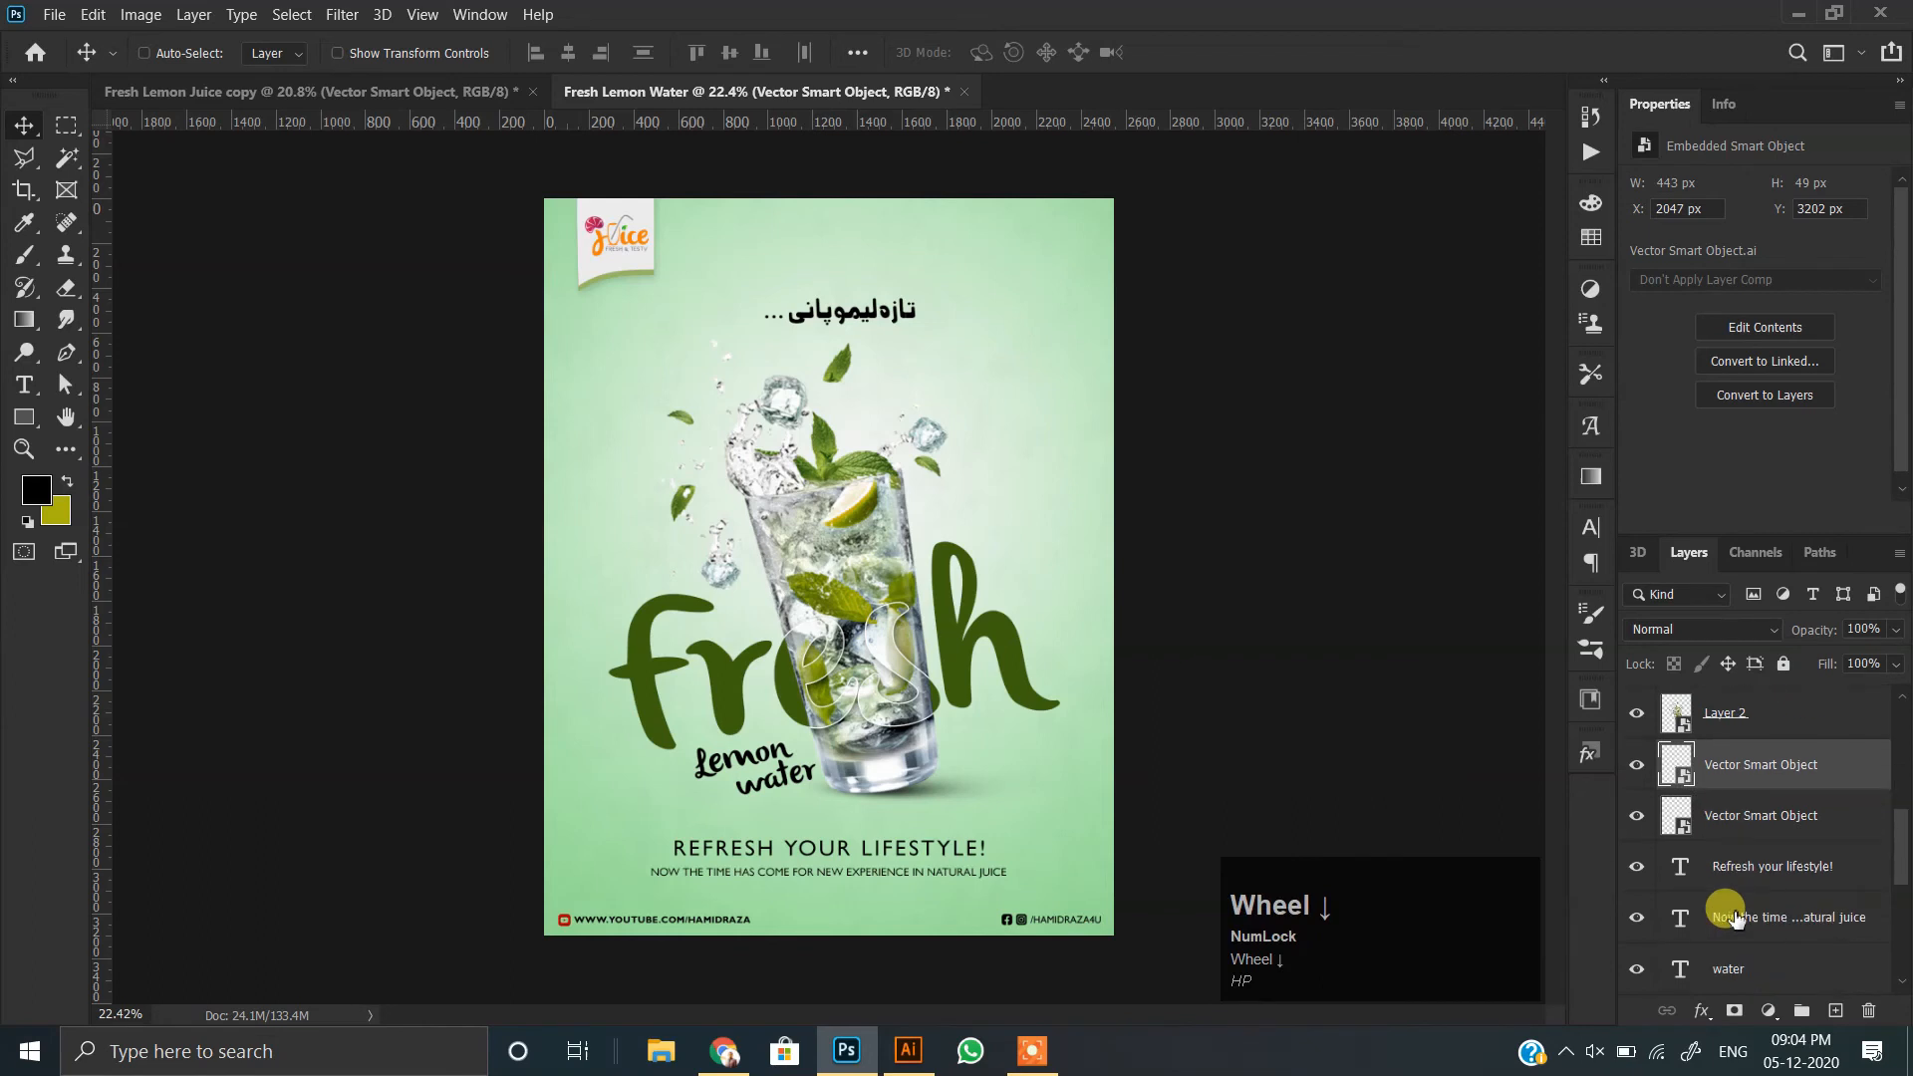
{"action": "left_click", "coordinate": [1790, 917]}
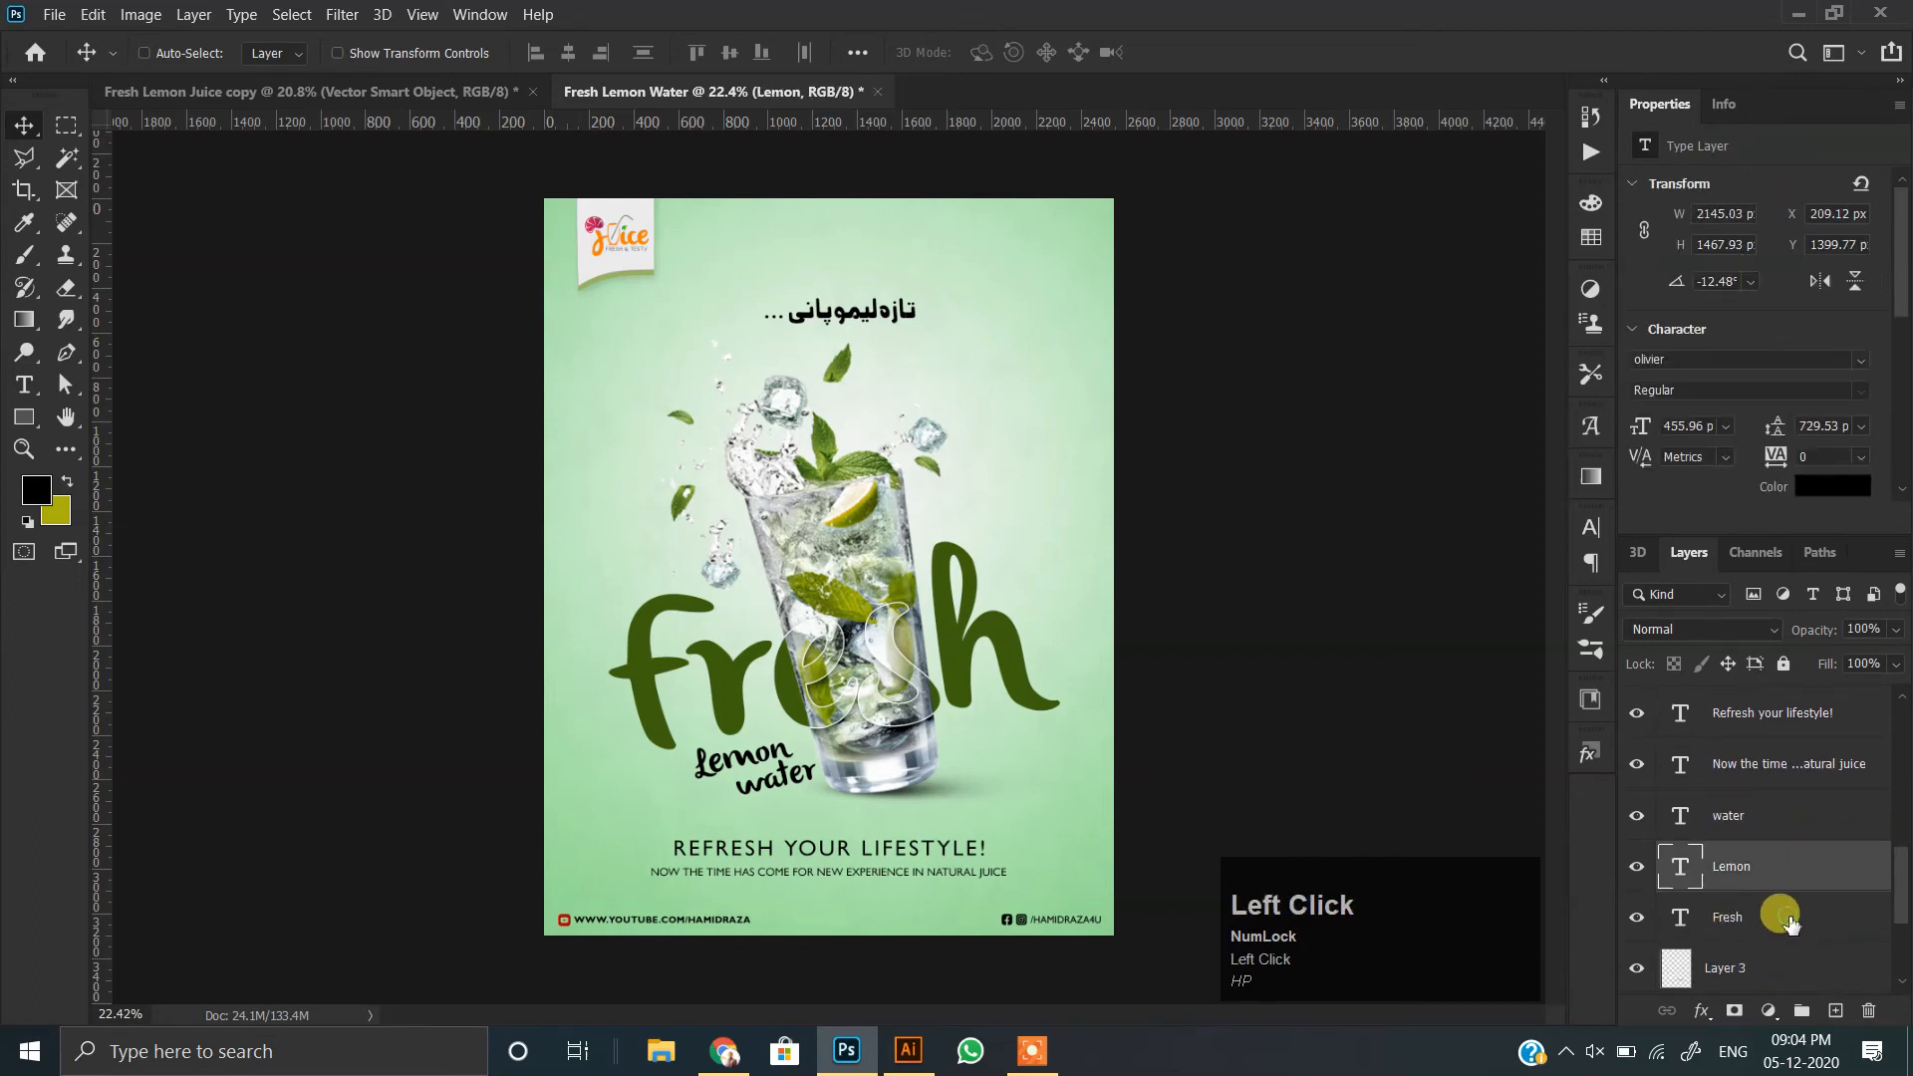
{"action": "key", "text": "ctrl+bracketright"}
{"action": "key", "text": "ctrl+bracketright"}
{"action": "key", "text": "ctrl+bracketright"}
{"action": "key", "text": "ctrl+bracketright"}
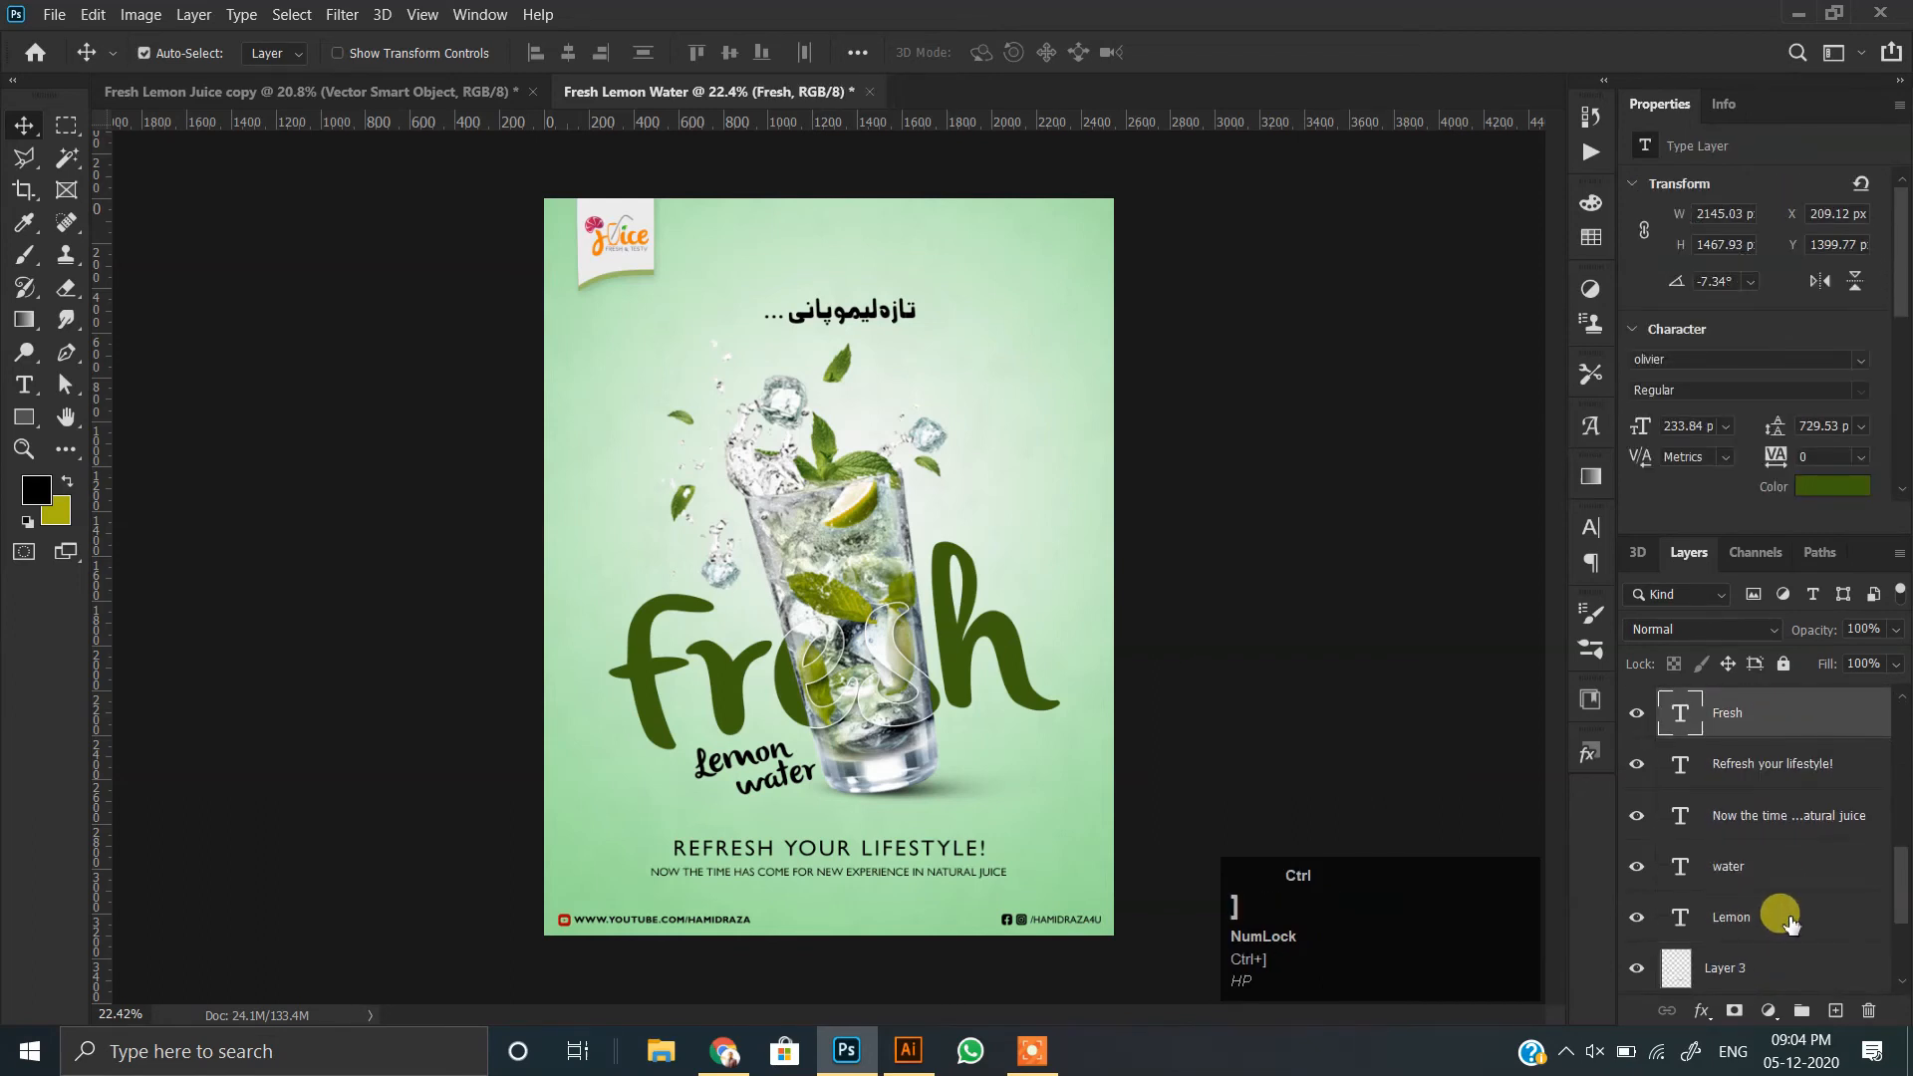
{"action": "key", "text": "ctrl+bracketright"}
{"action": "scroll", "coordinate": [1791, 921], "scroll_direction": "up", "scroll_amount": 2}
{"action": "key", "text": "ctrl+bracketright"}
{"action": "scroll", "coordinate": [1714, 787], "scroll_direction": "up", "scroll_amount": 2}
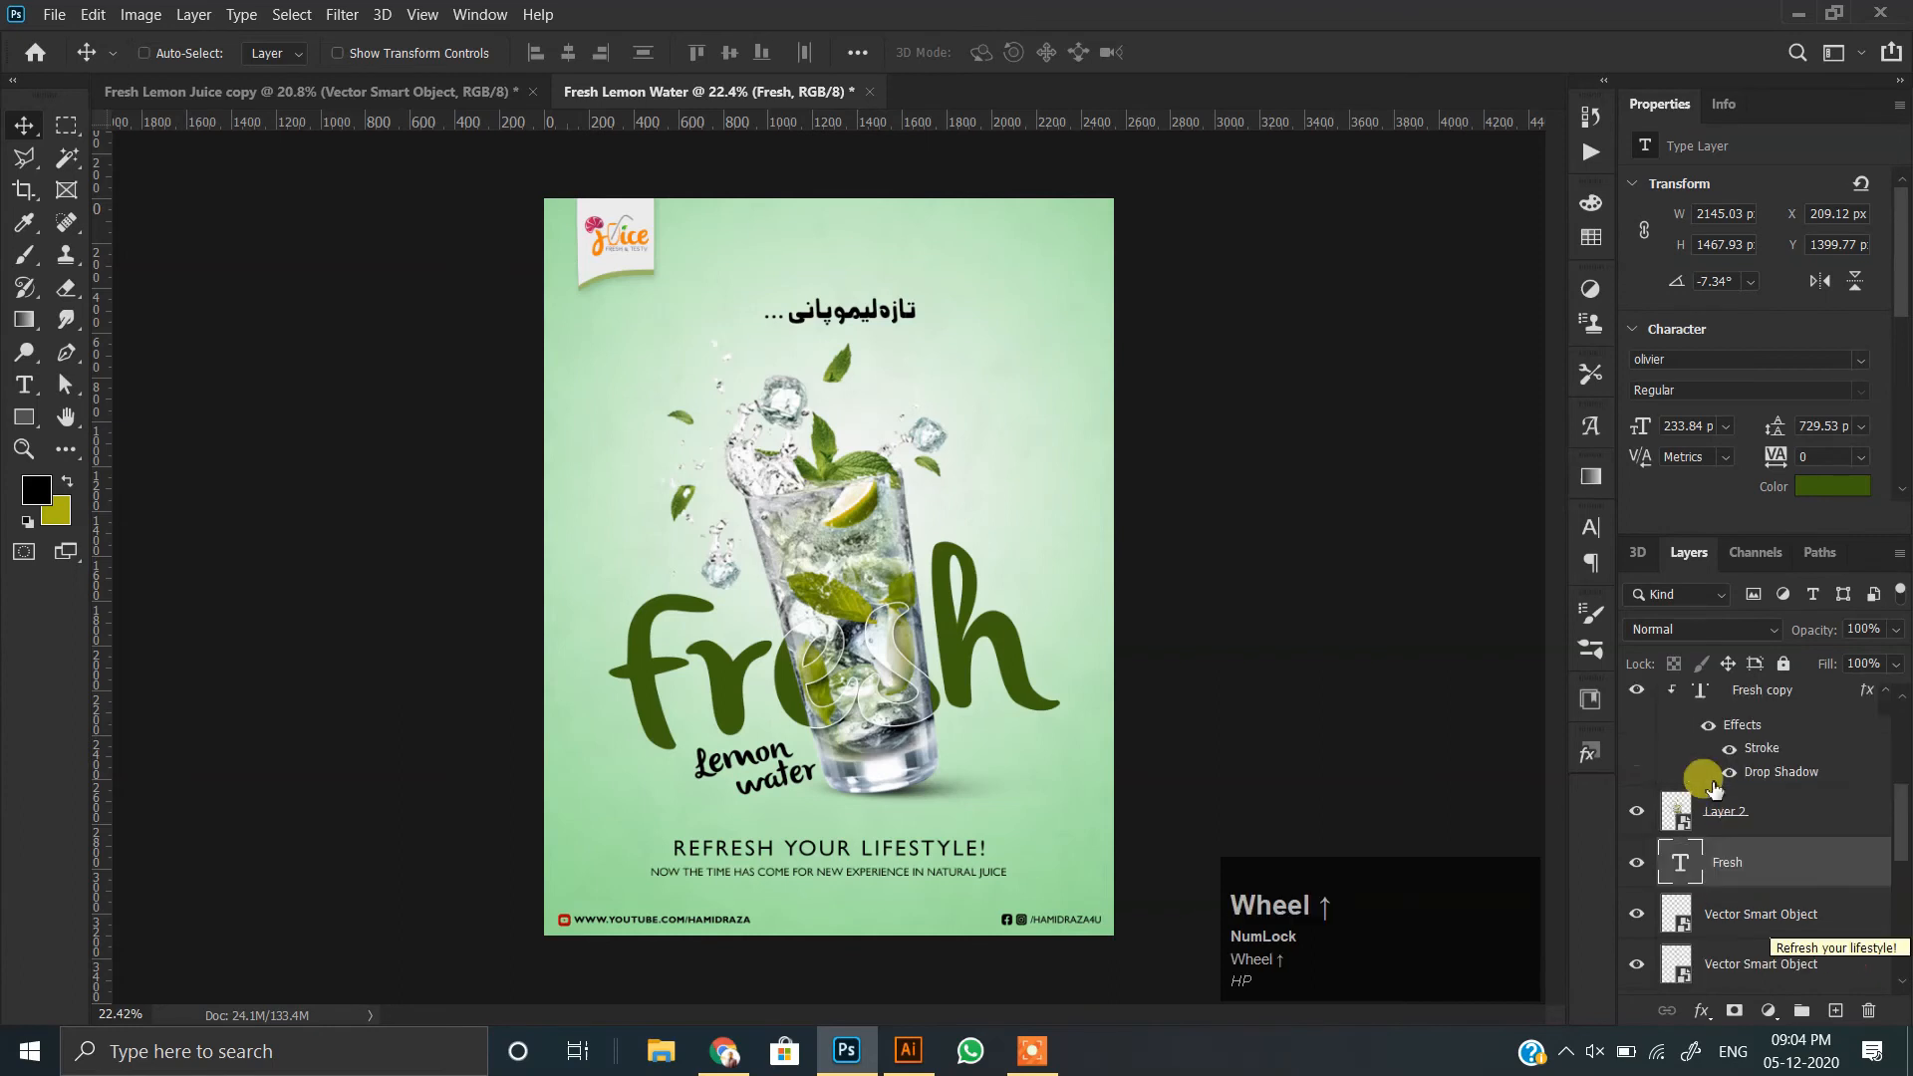
- Shift the Fresh copy, Layer 2 and Fresh layers slightly right together, and move the Lemon and water texts right to match
{"action": "scroll", "coordinate": [1721, 790], "scroll_direction": "up", "scroll_amount": 2}
{"action": "left_click", "coordinate": [1750, 794], "text": "shift"}
{"action": "left_click_drag", "start_coordinate": [828, 578], "coordinate": [848, 575]}
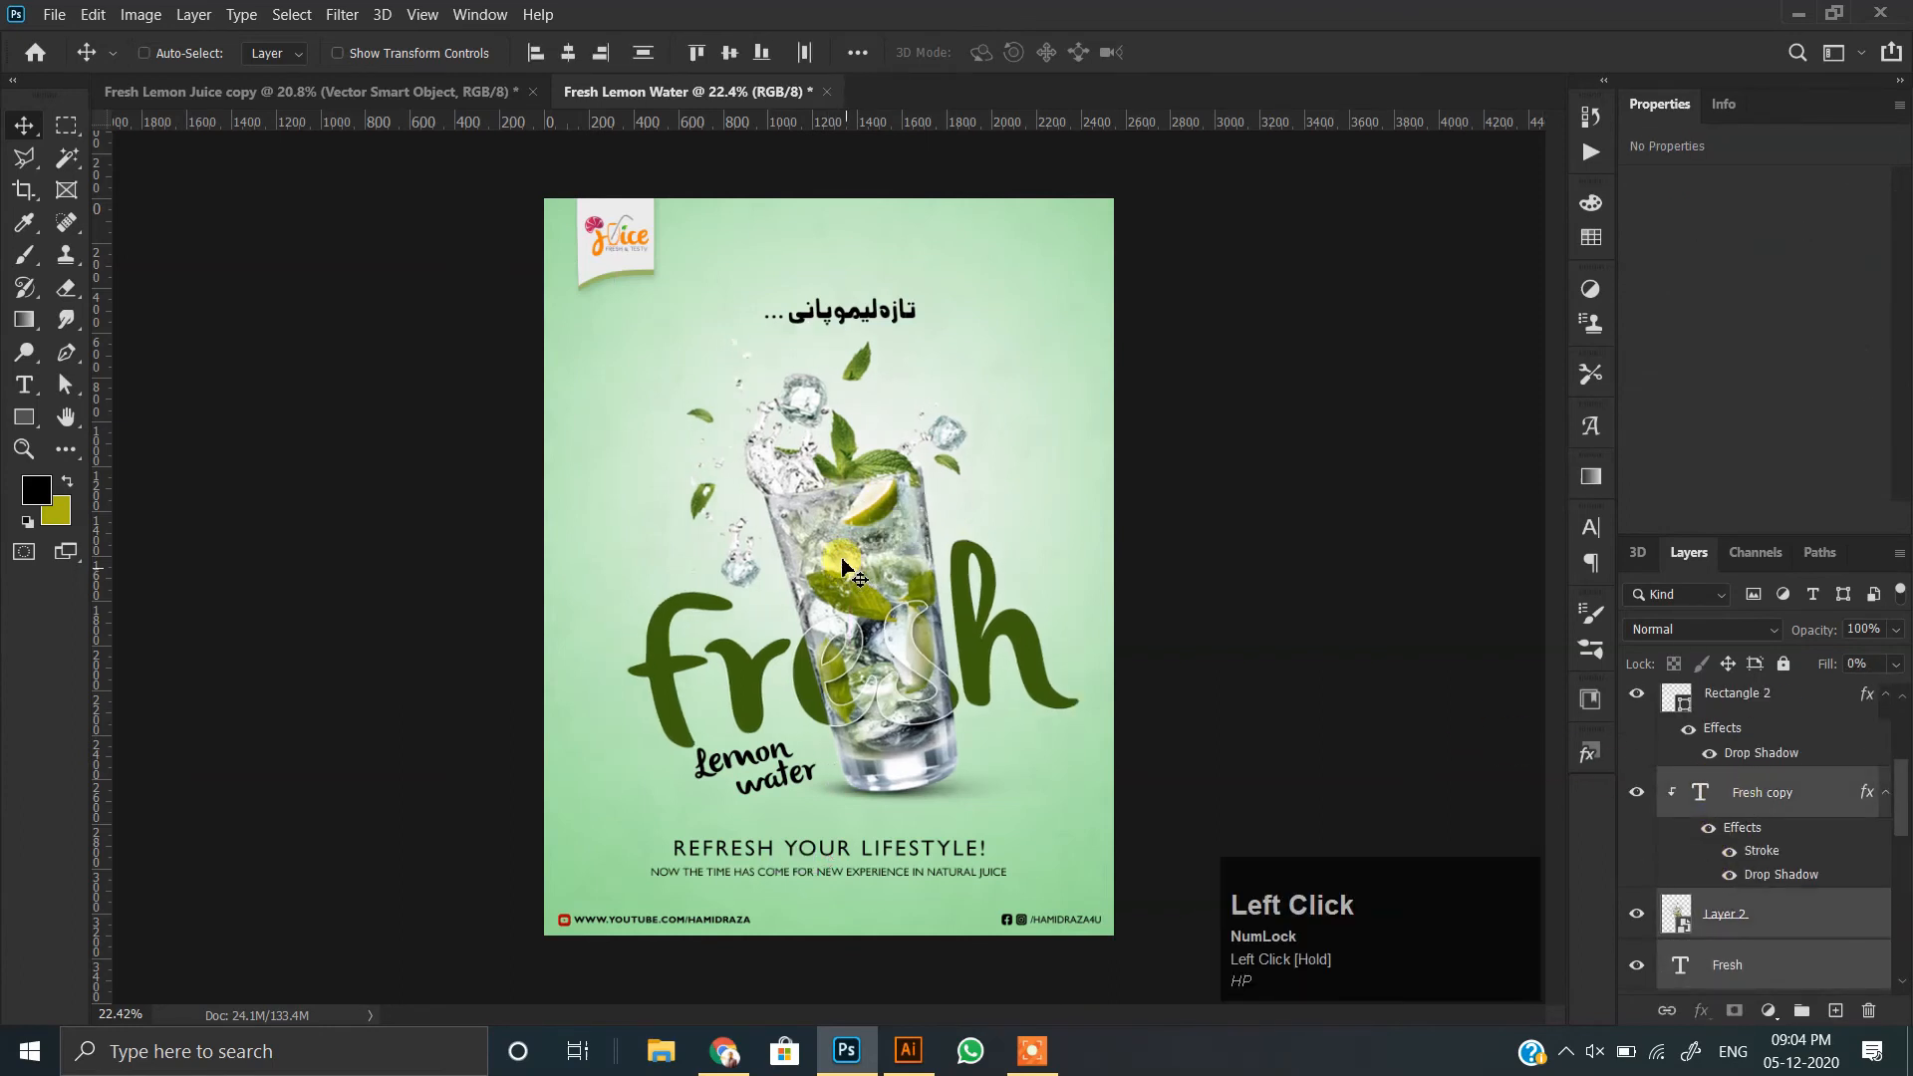
{"action": "scroll", "coordinate": [729, 752], "scroll_direction": "up", "scroll_amount": 4}
{"action": "left_click", "coordinate": [729, 784], "text": "ctrl"}
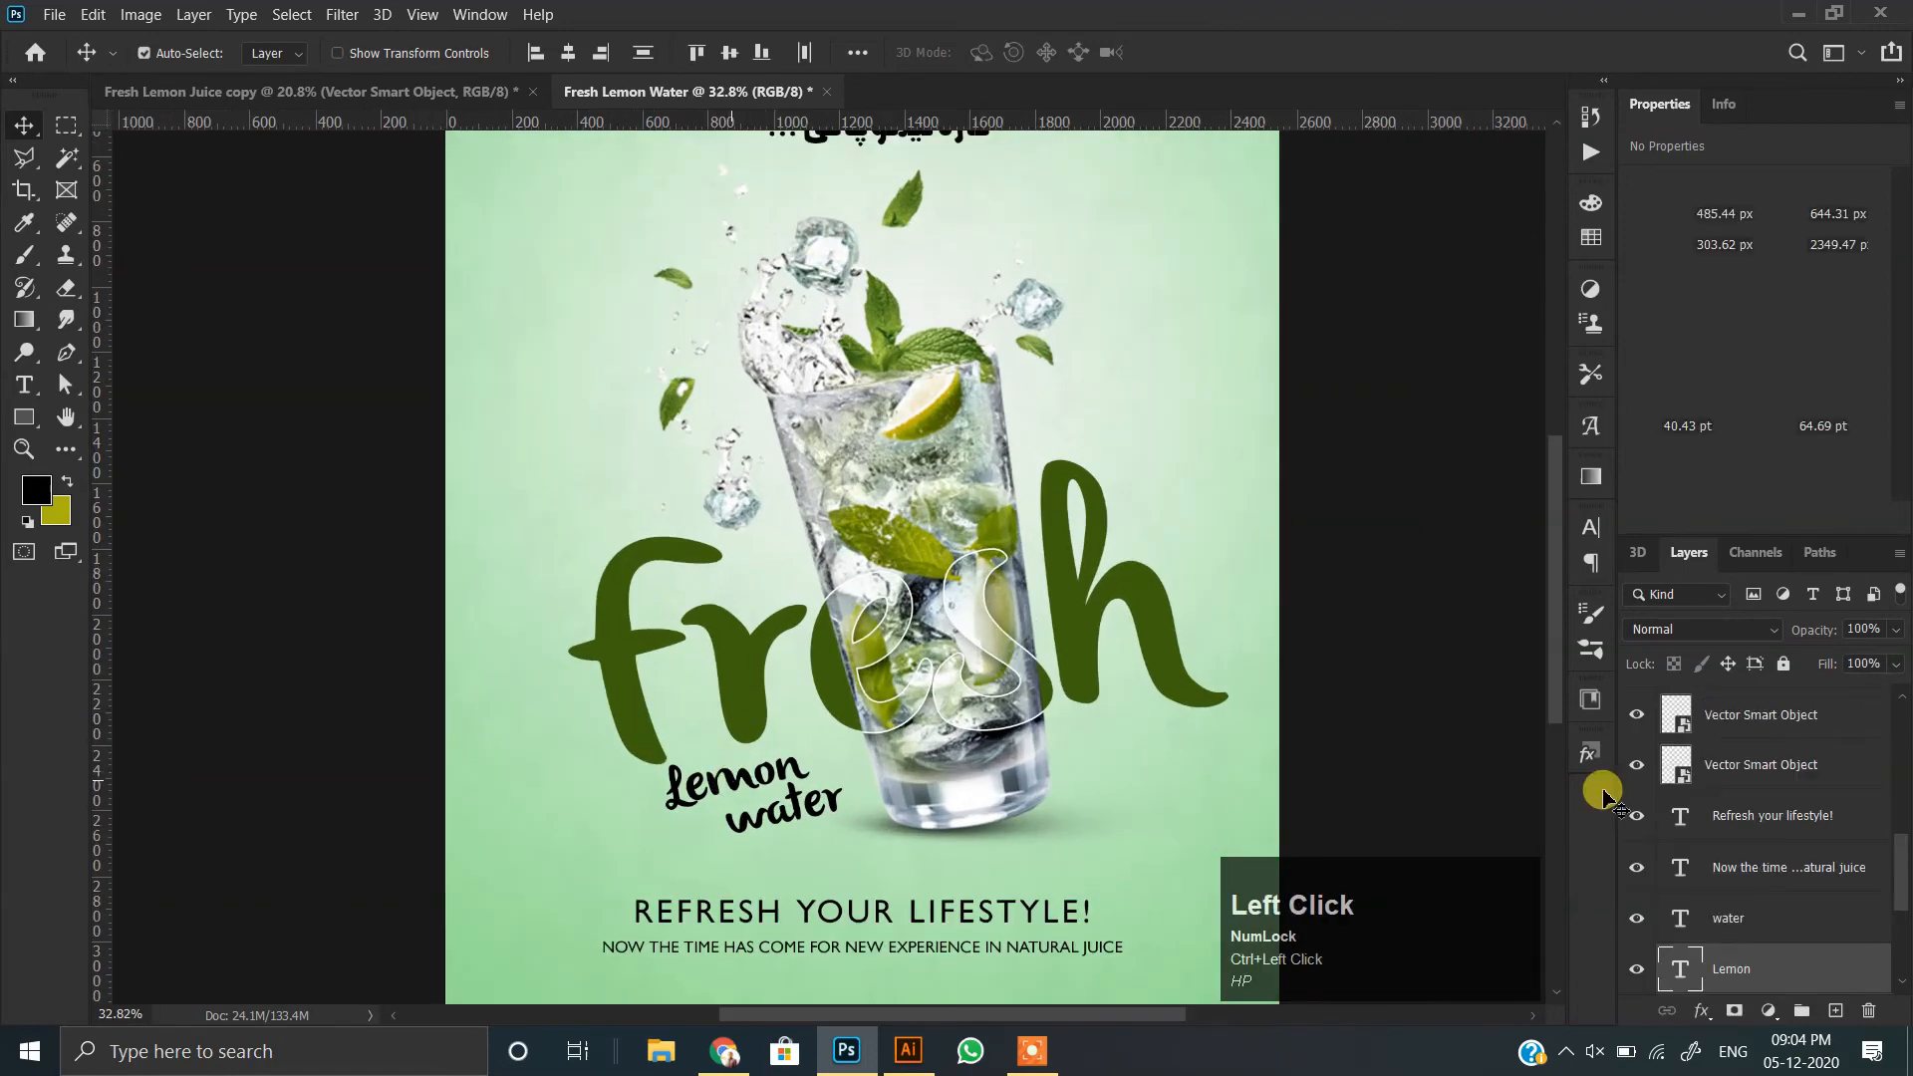
{"action": "left_click", "coordinate": [1727, 911], "text": "ctrl"}
{"action": "left_click_drag", "start_coordinate": [815, 799], "coordinate": [832, 793]}
- Move the Urdu heading above the glass slightly right and up, to about X 1063 px and Y 401 px
{"action": "left_click_drag", "start_coordinate": [1013, 432], "coordinate": [1001, 568]}
{"action": "left_click", "coordinate": [918, 294], "text": "ctrl"}
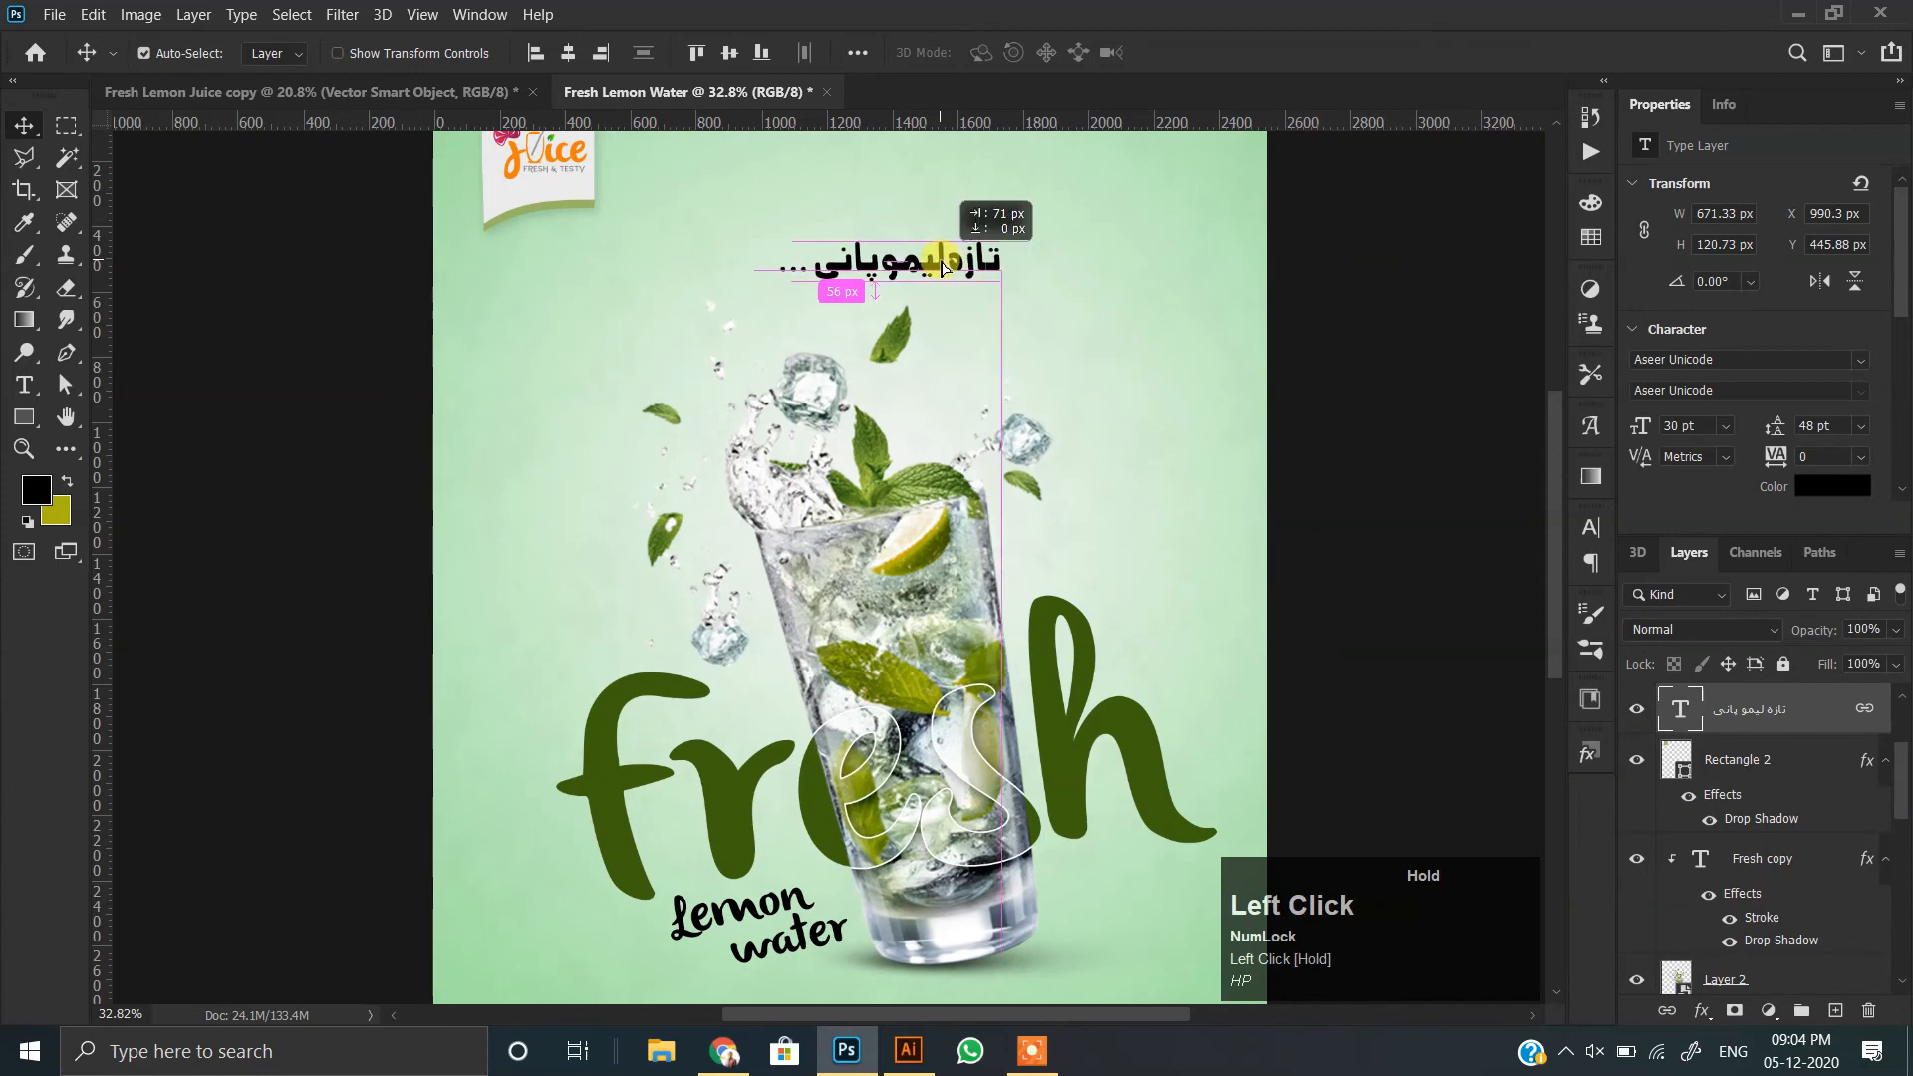
{"action": "scroll", "coordinate": [906, 304], "scroll_direction": "down", "scroll_amount": 1}
{"action": "left_click_drag", "start_coordinate": [904, 293], "coordinate": [863, 306]}
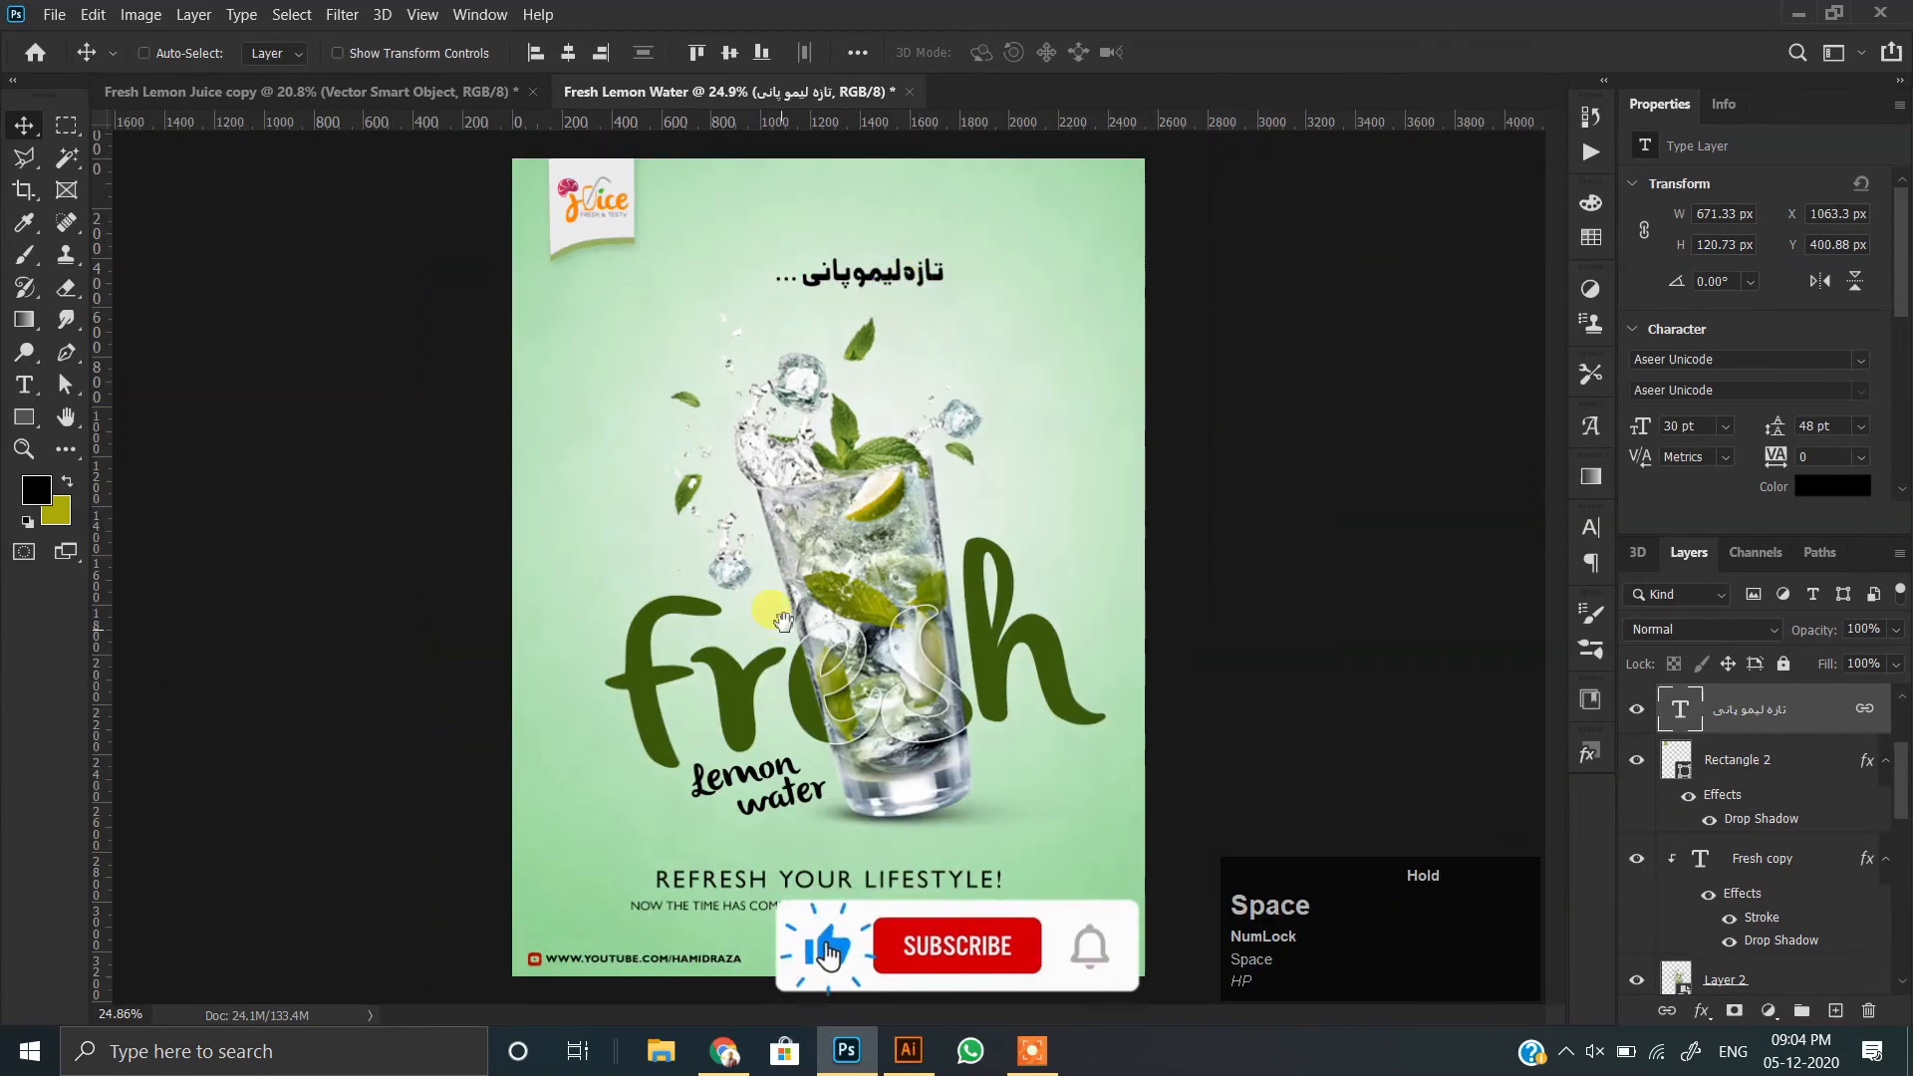
{"action": "scroll", "coordinate": [783, 622], "scroll_direction": "down", "scroll_amount": 1}
- Stamp all visible layers into a new layer at the top of the stack and open the Camera Raw filter on it
{"action": "scroll", "coordinate": [1750, 747], "scroll_direction": "up", "scroll_amount": 3}
{"action": "left_click", "coordinate": [1763, 709]}
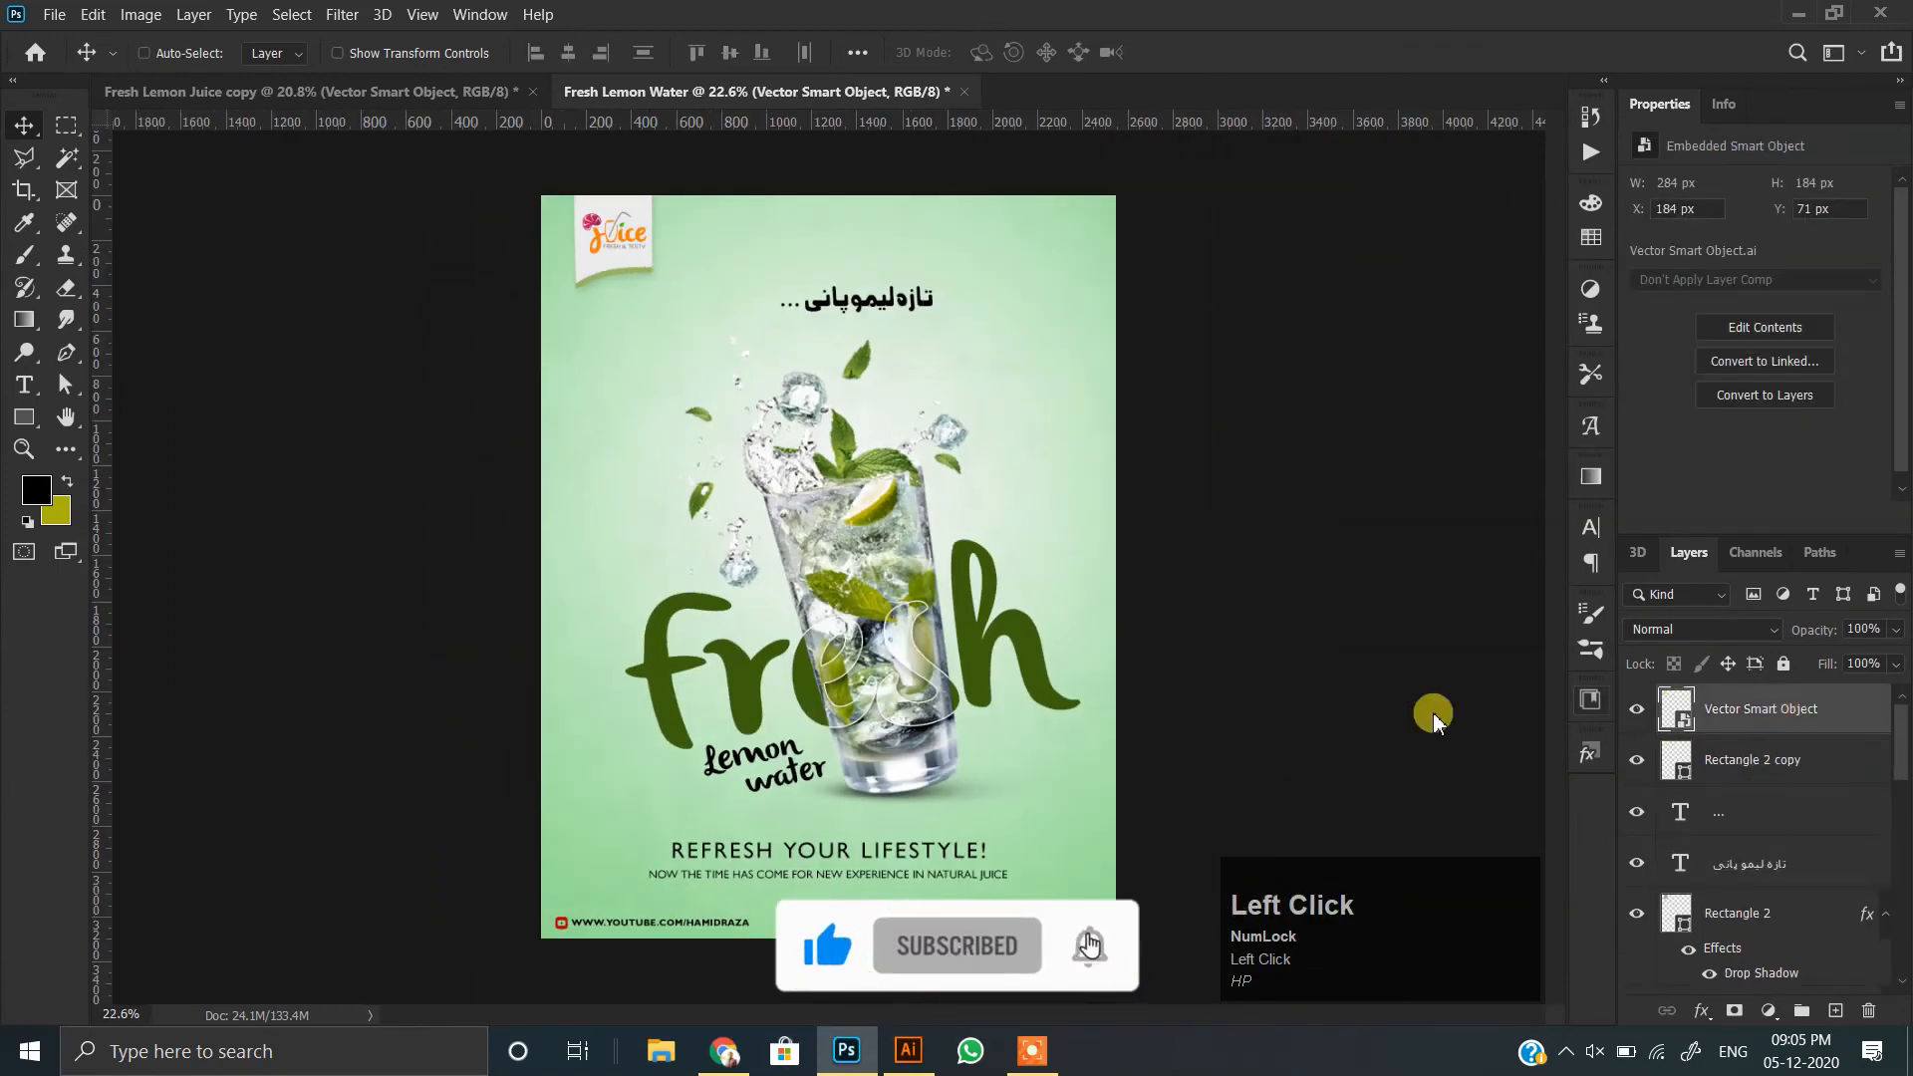
{"action": "key", "text": "ctrl"}
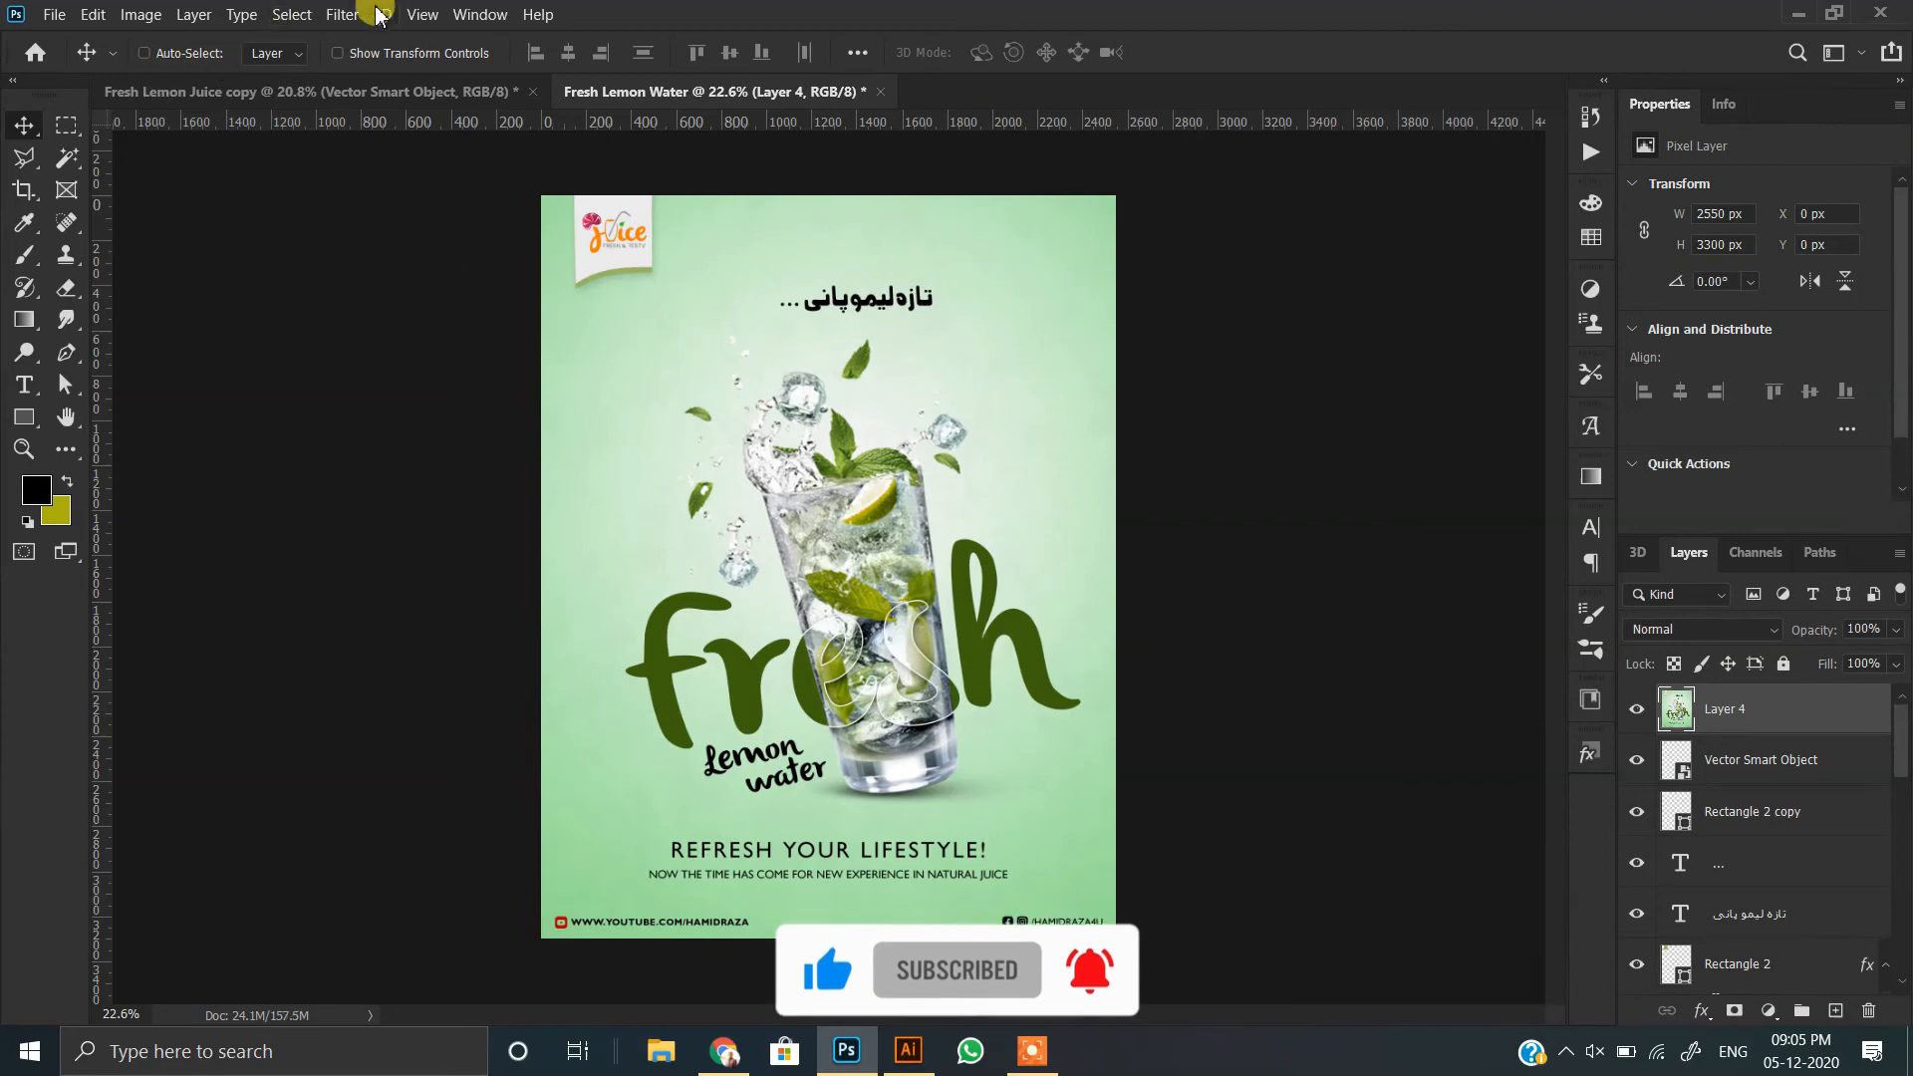
{"action": "left_click", "coordinate": [342, 14]}
{"action": "left_click", "coordinate": [406, 159]}
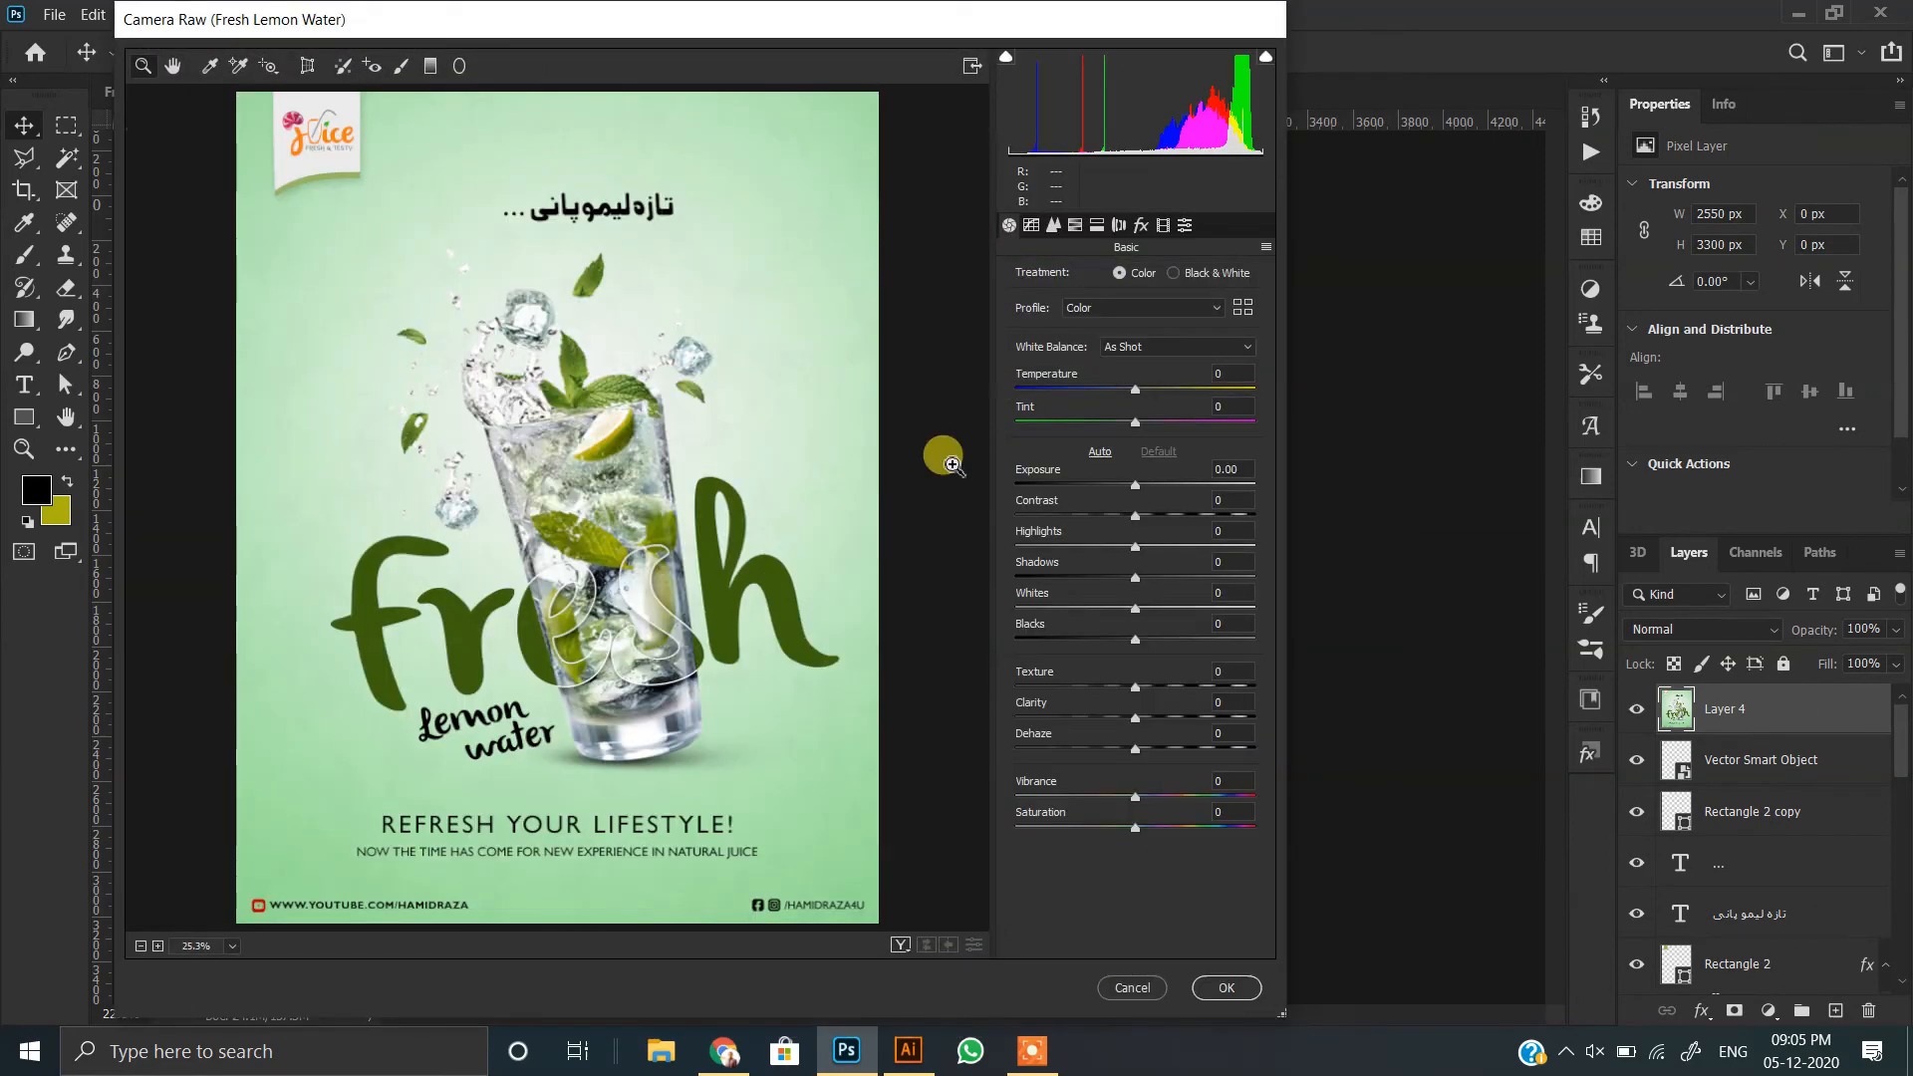
- Apply Camera Raw with Tint -23, Contrast +4, Highlights -15, Whites +12, Blacks +18, Texture +21, Clarity +9, Dehaze +12 and Vibrance +3, comparing before and after
{"action": "left_click_drag", "start_coordinate": [1136, 390], "coordinate": [1143, 410]}
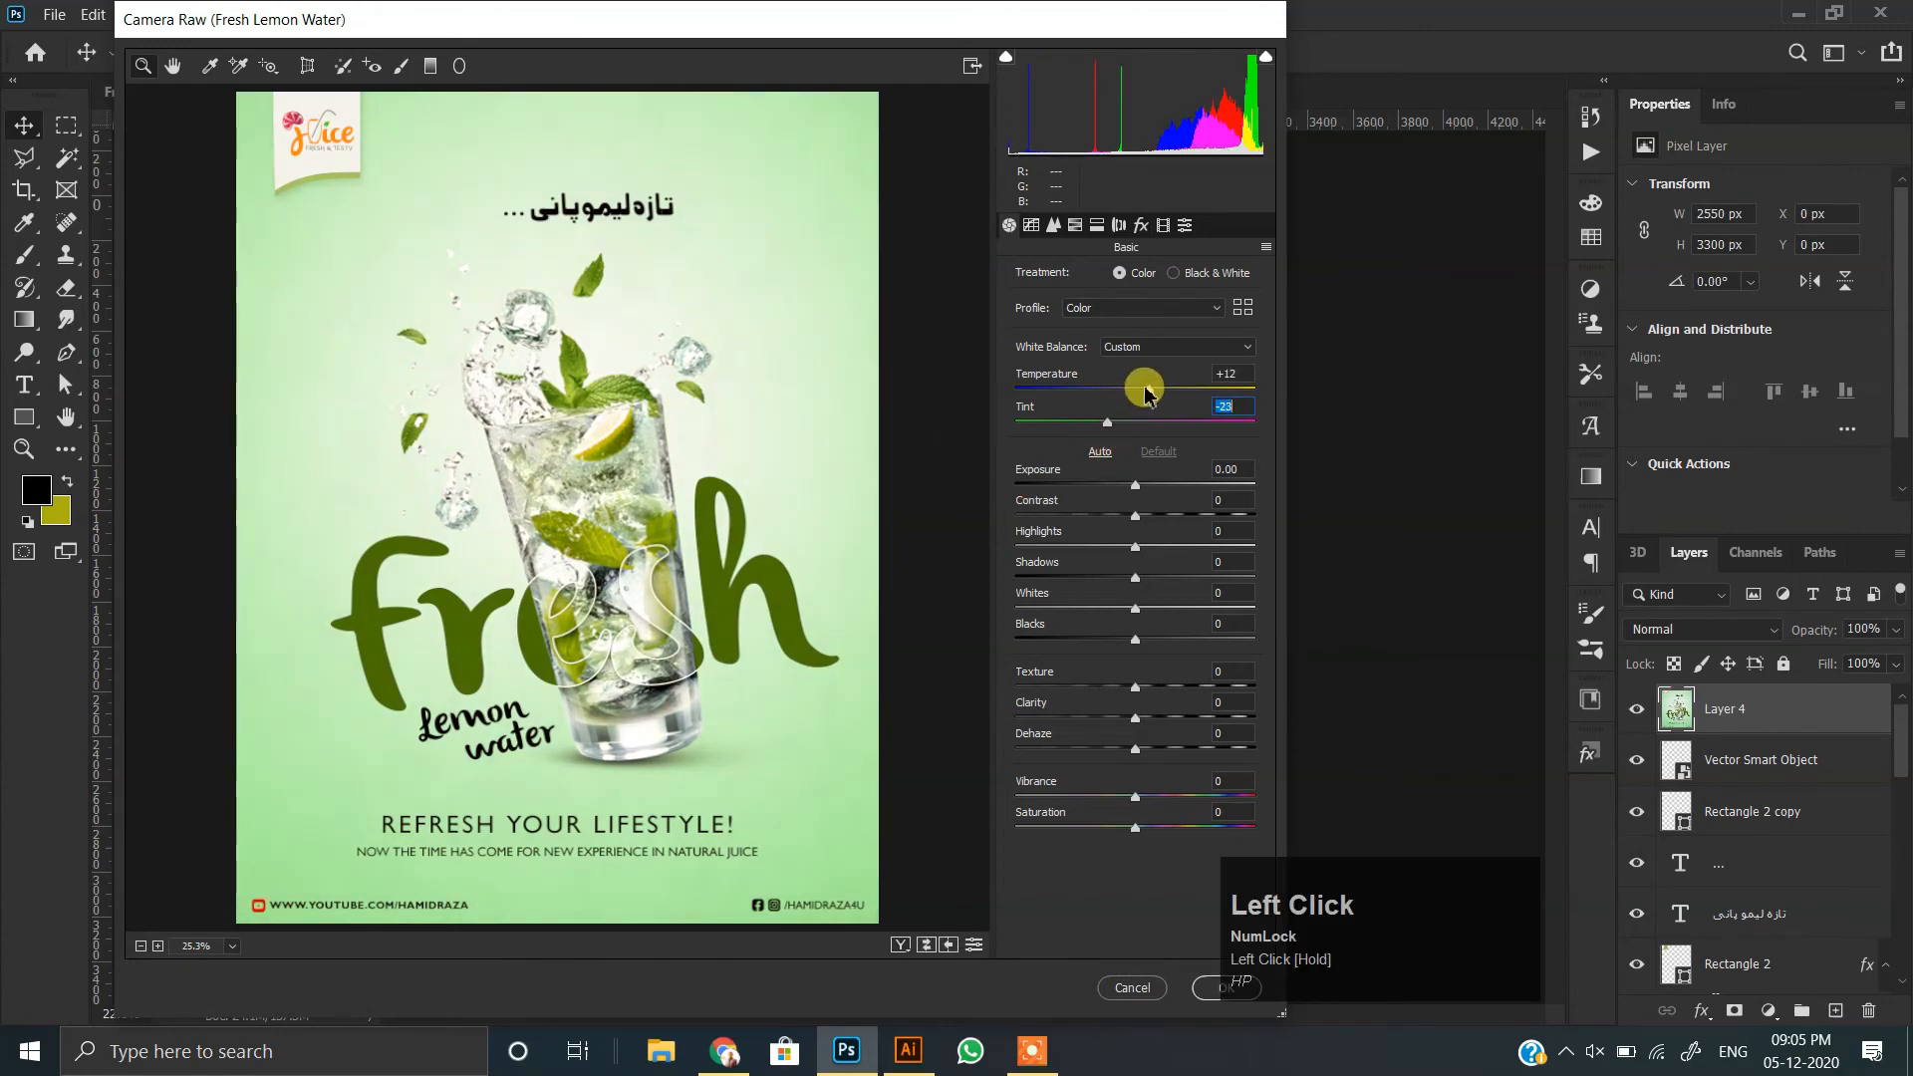
{"action": "double_click", "coordinate": [1132, 384]}
{"action": "left_click_drag", "start_coordinate": [1136, 515], "coordinate": [1118, 551]}
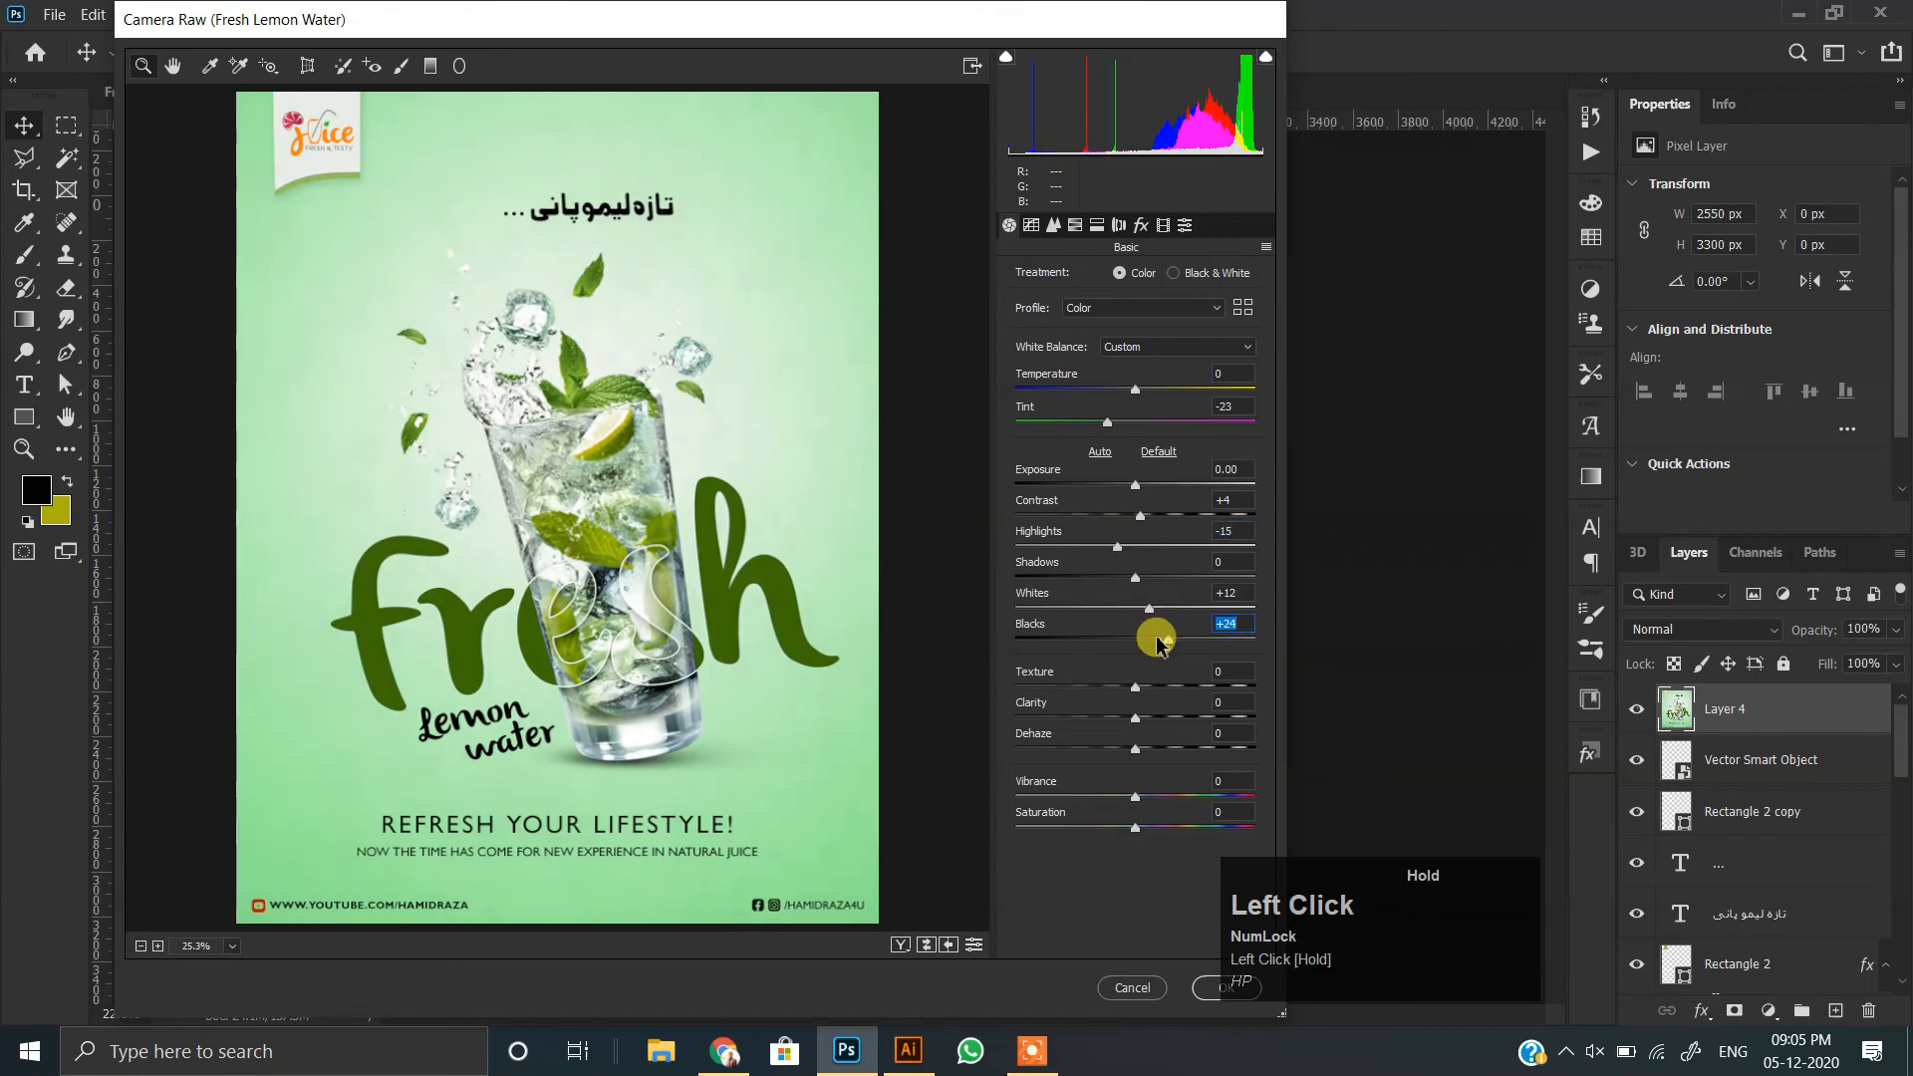
{"action": "left_click_drag", "start_coordinate": [1134, 716], "coordinate": [1137, 774]}
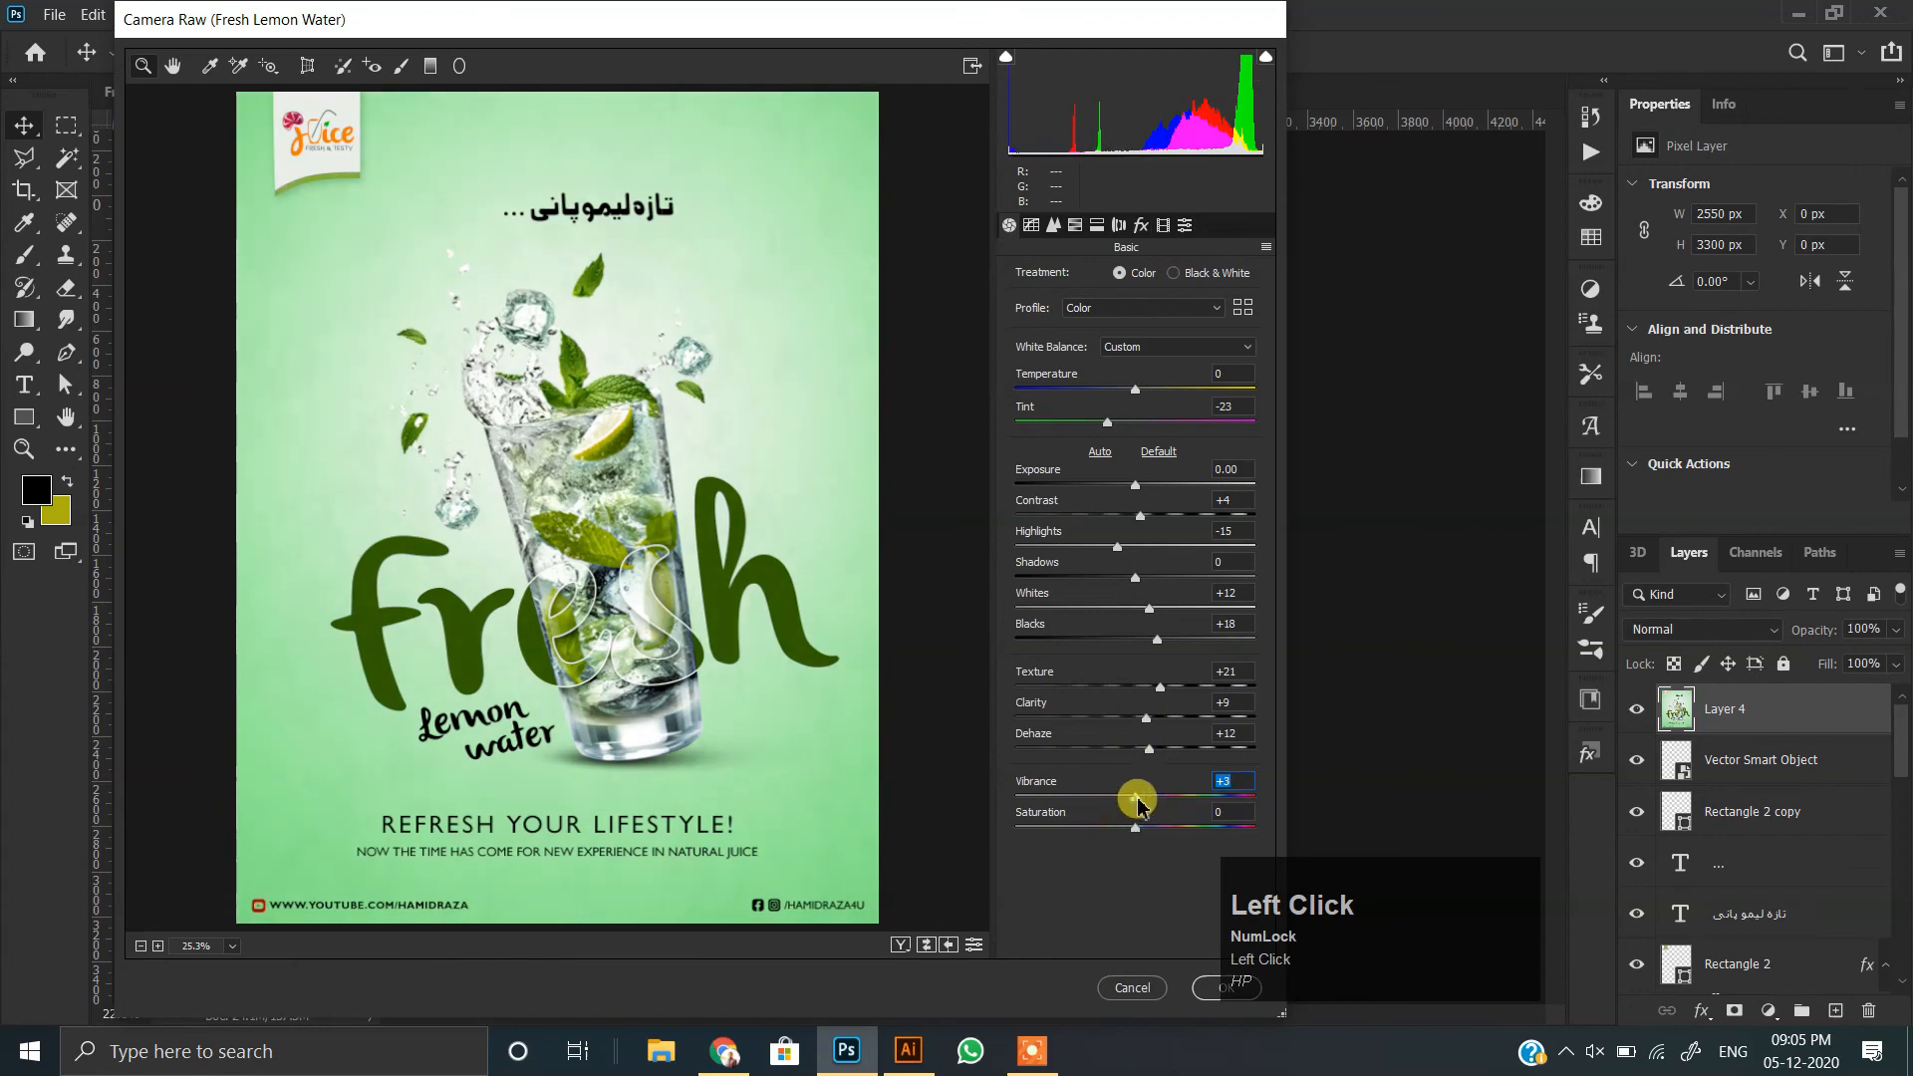
{"action": "left_click", "coordinate": [1194, 985]}
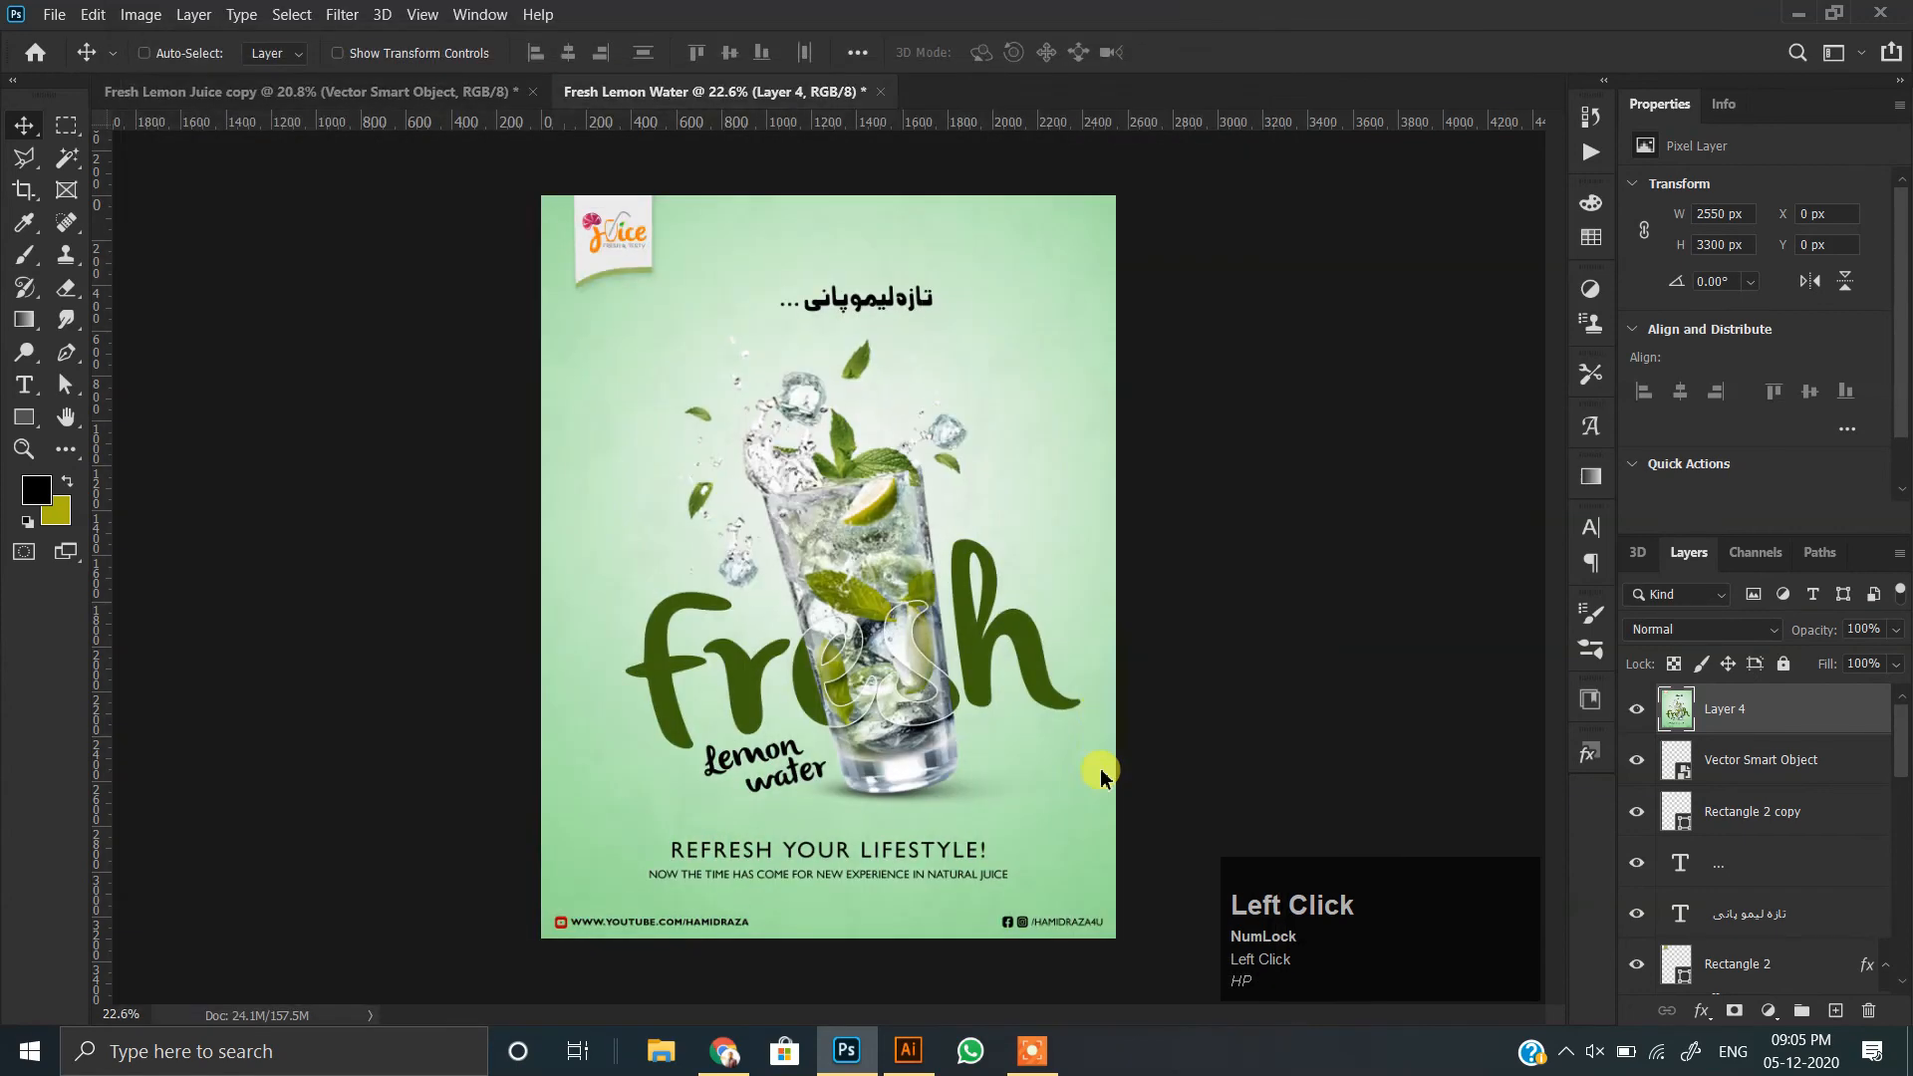
{"action": "left_click", "coordinate": [1637, 709]}
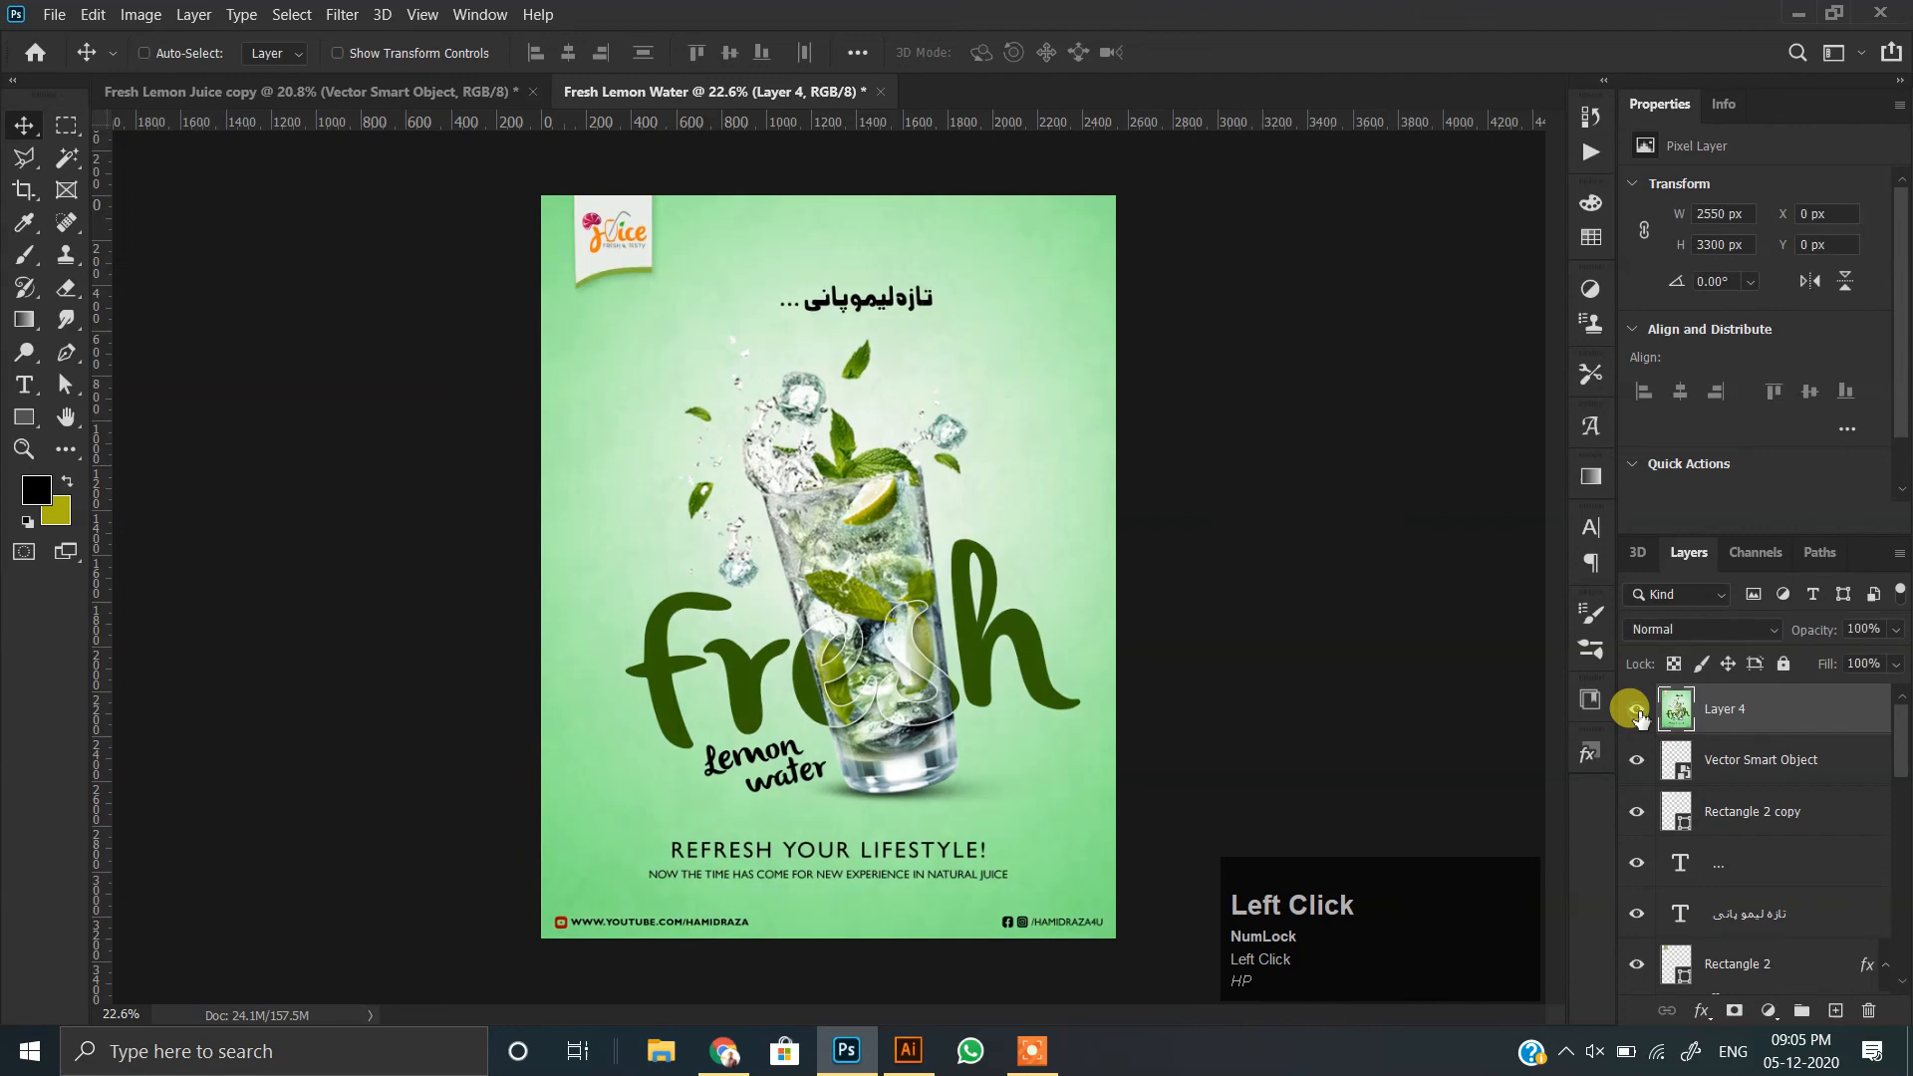
{"action": "scroll", "coordinate": [857, 553], "scroll_direction": "down", "scroll_amount": 1}
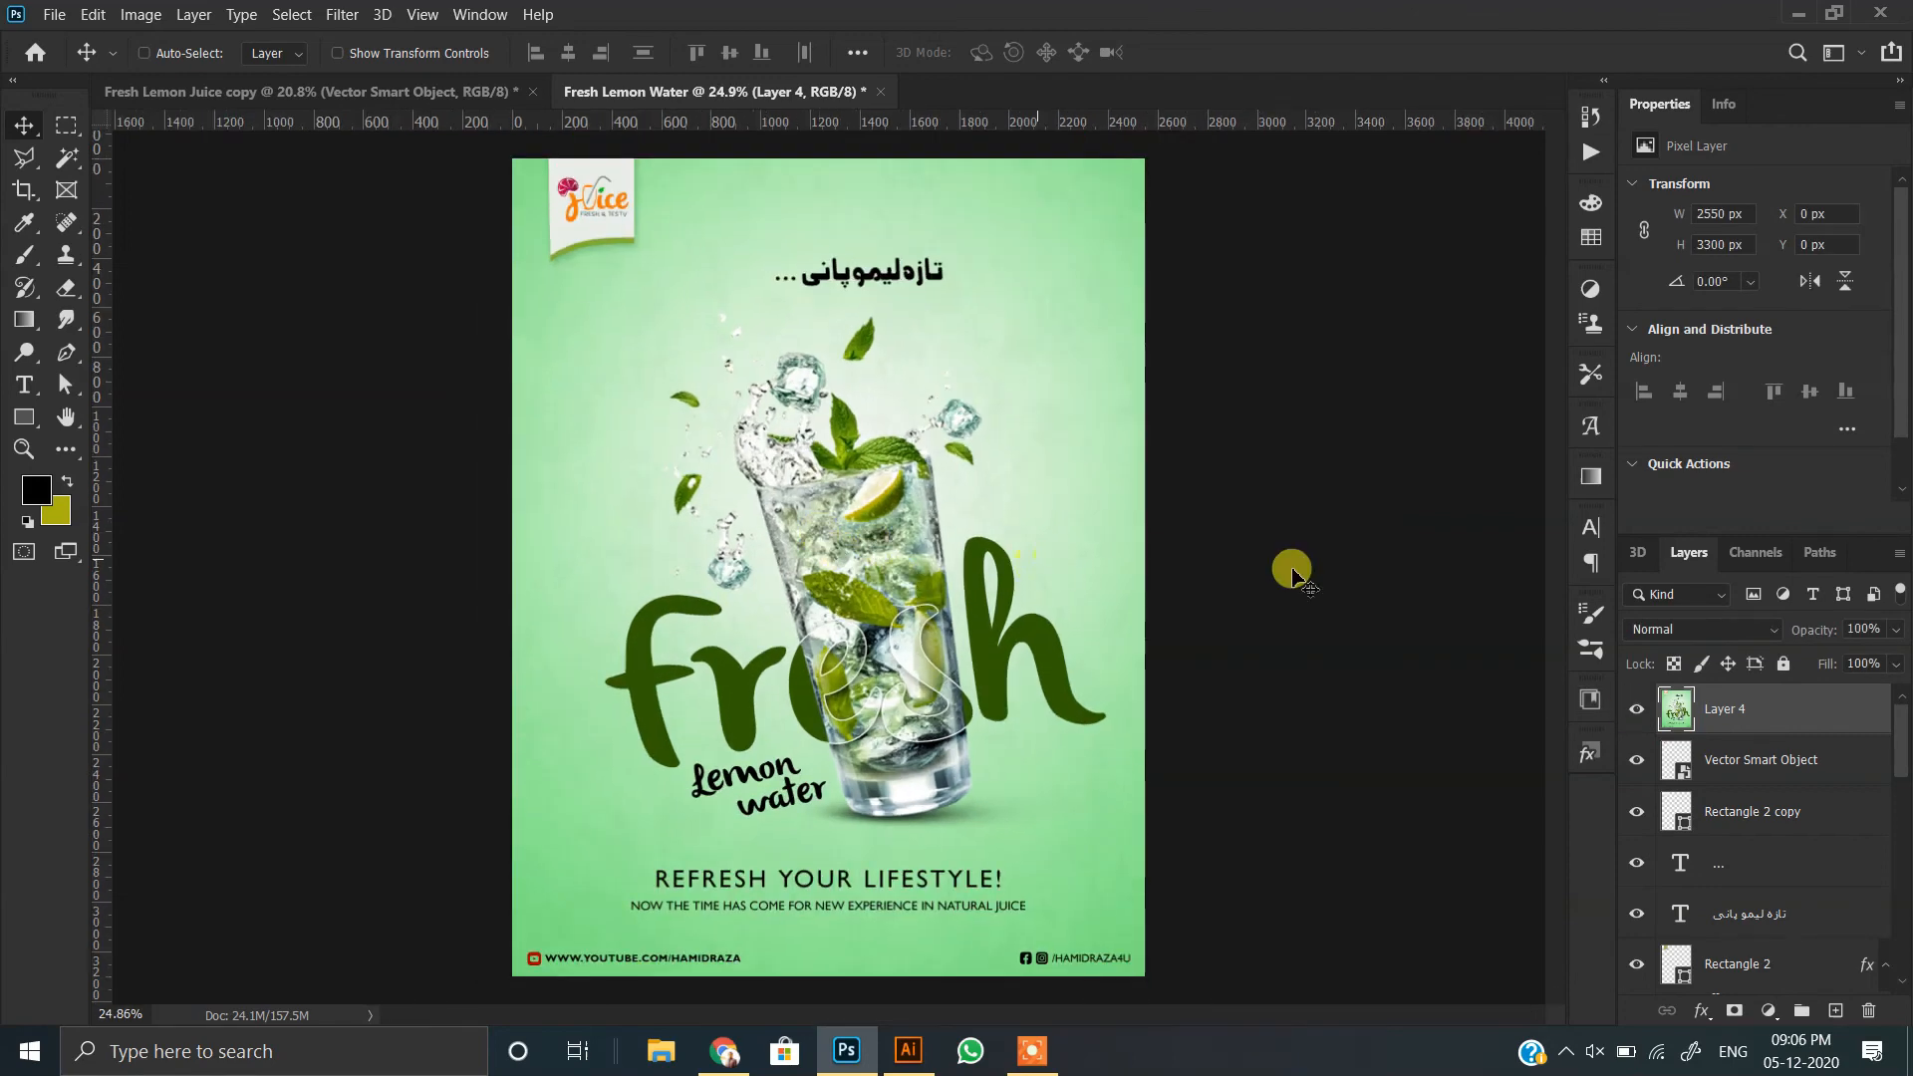